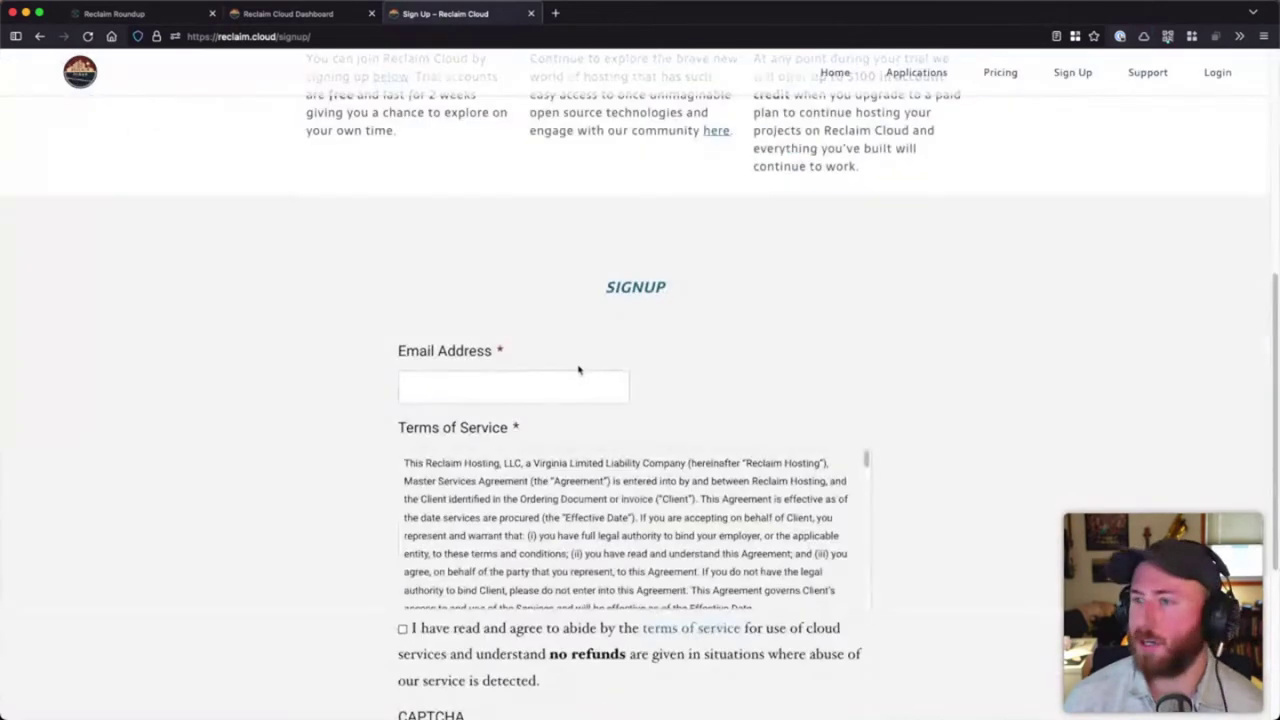
- Scroll back to the top of the signup page and log in to the Reclaim Cloud dashboard
click(500, 387)
scroll(722, 338, up, 10)
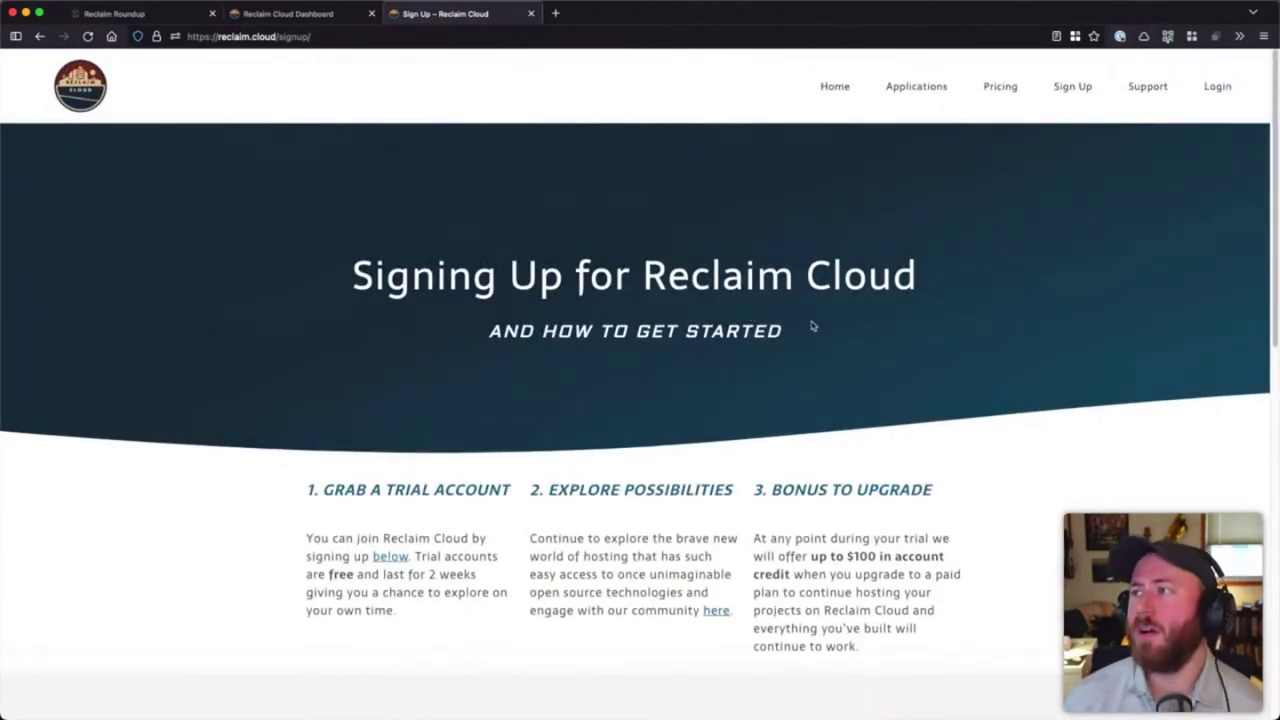
scroll(928, 327, down, 5)
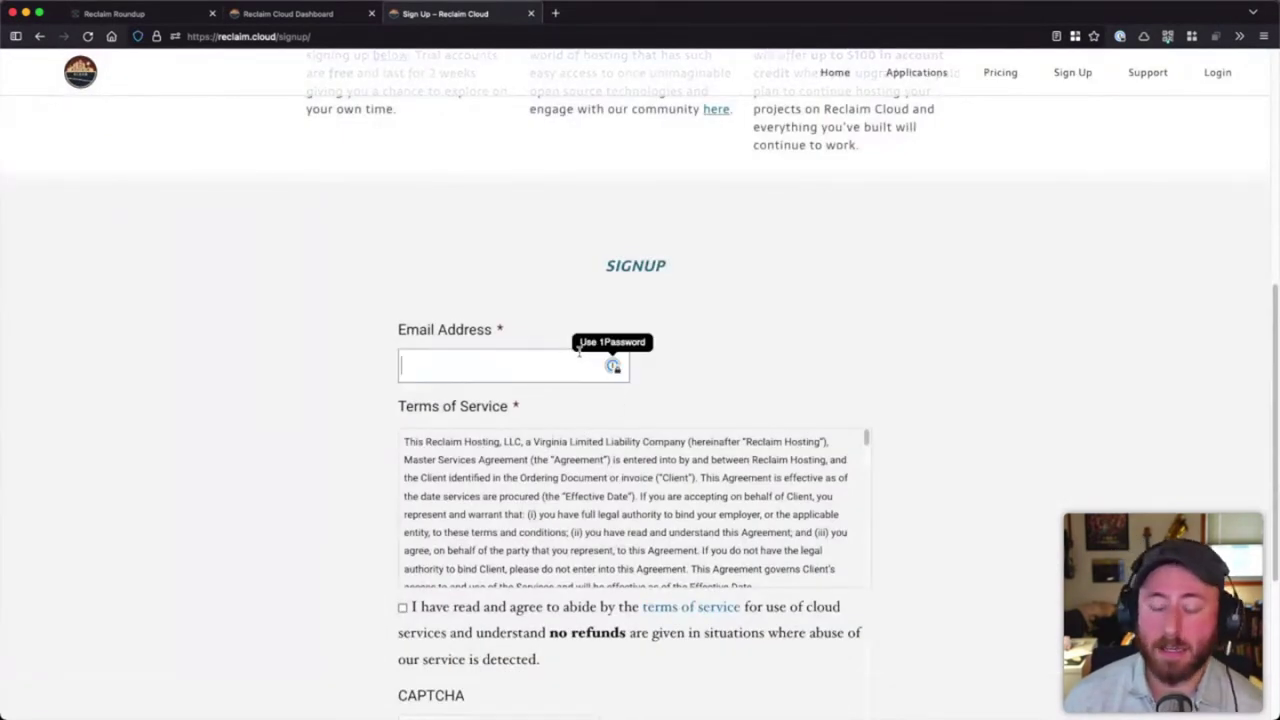
scroll(757, 400, up, 5)
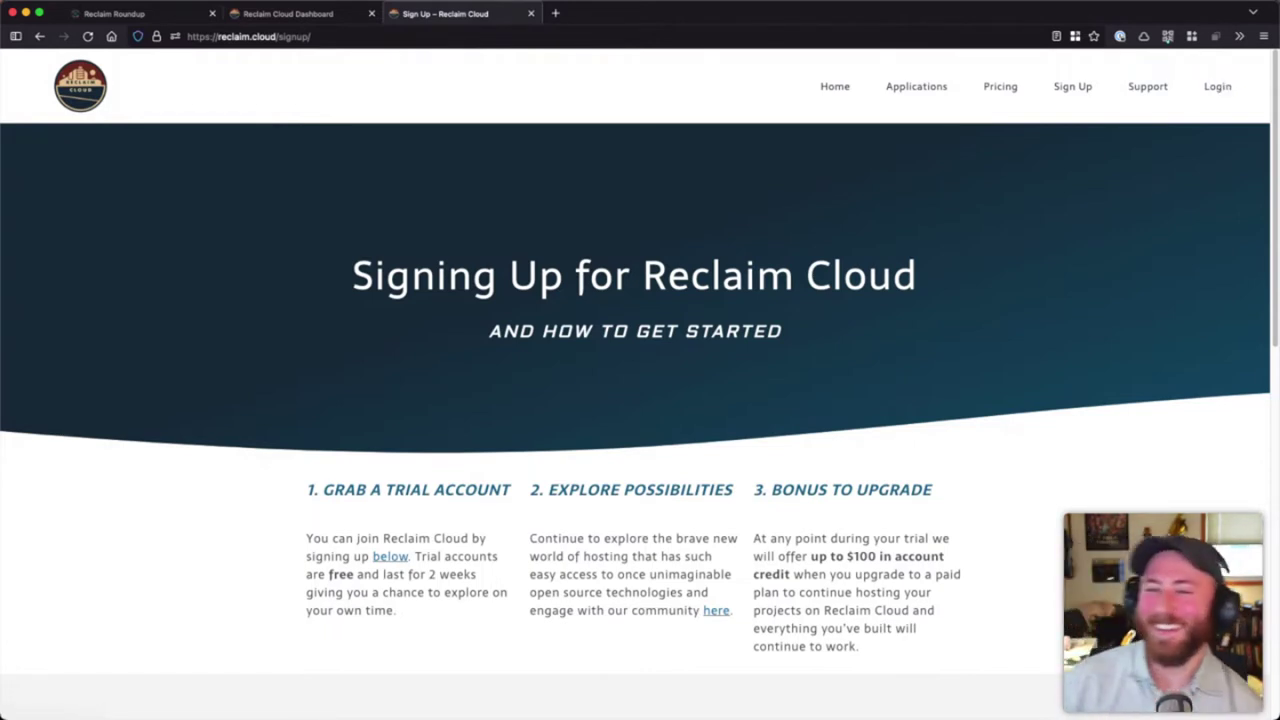
click(1217, 87)
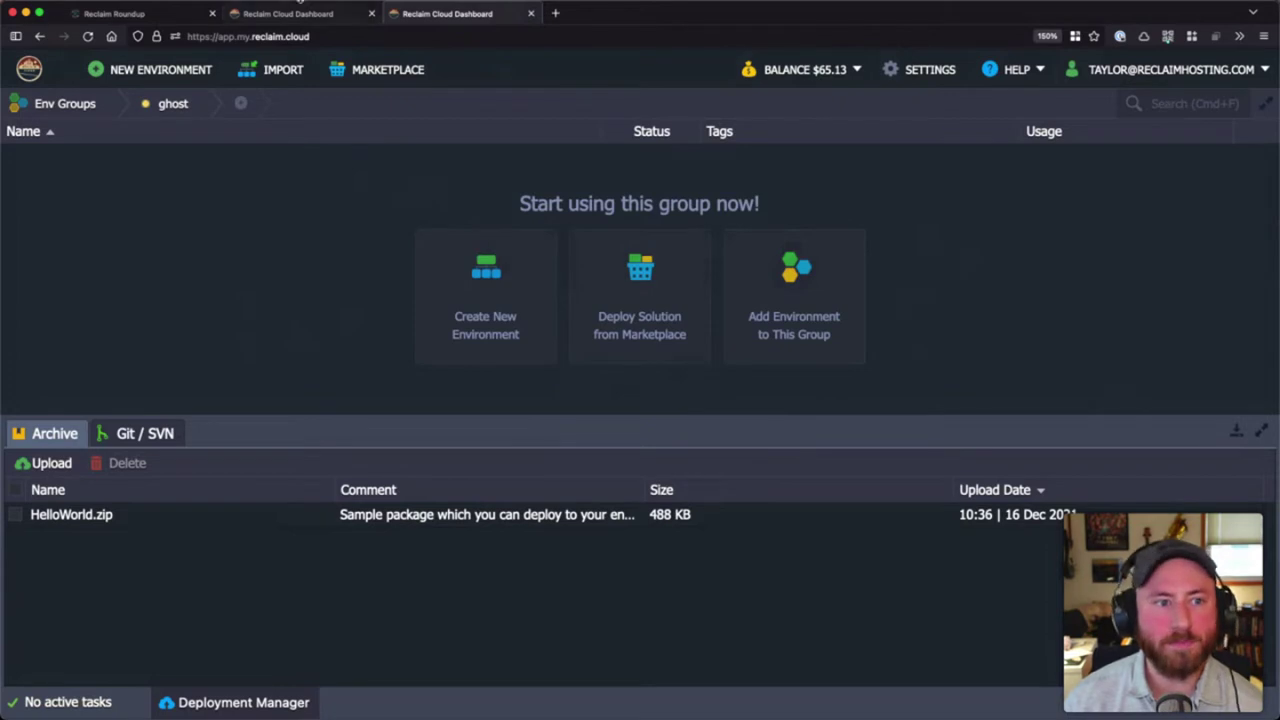
- Close the duplicate dashboard tab, glance at jadin.me, then return to the ghost environment group
click(371, 13)
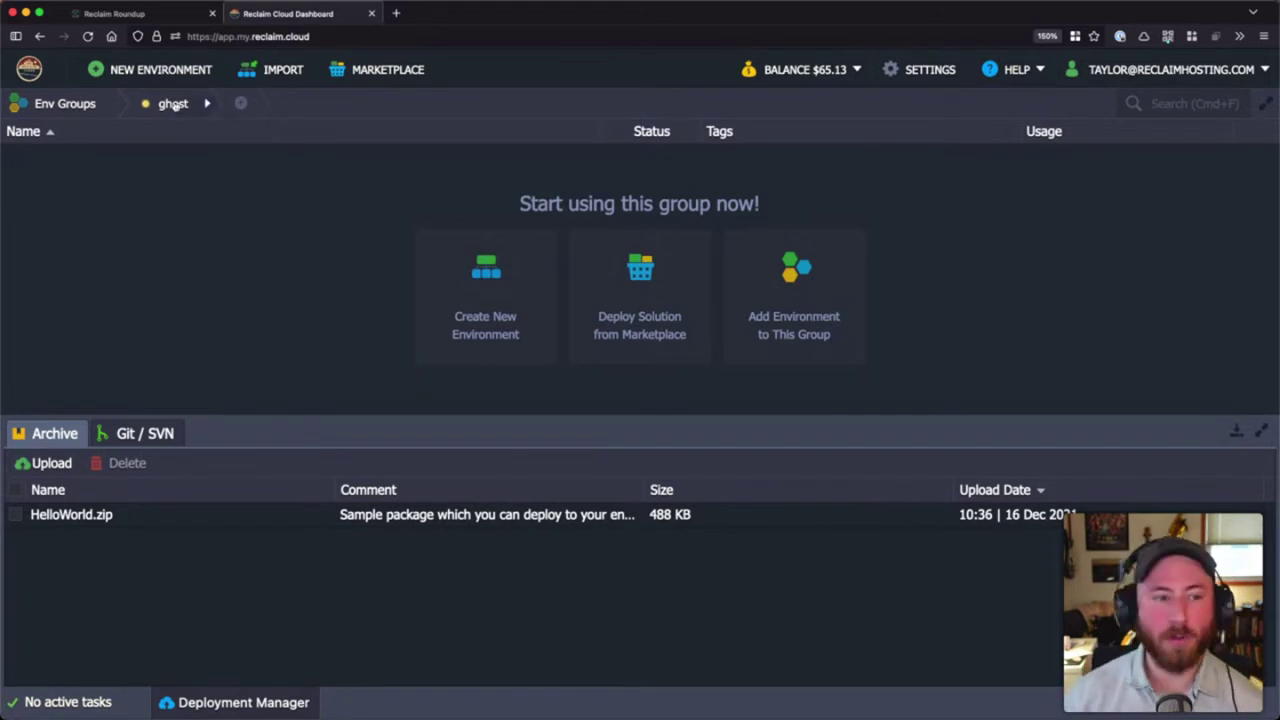
click(115, 103)
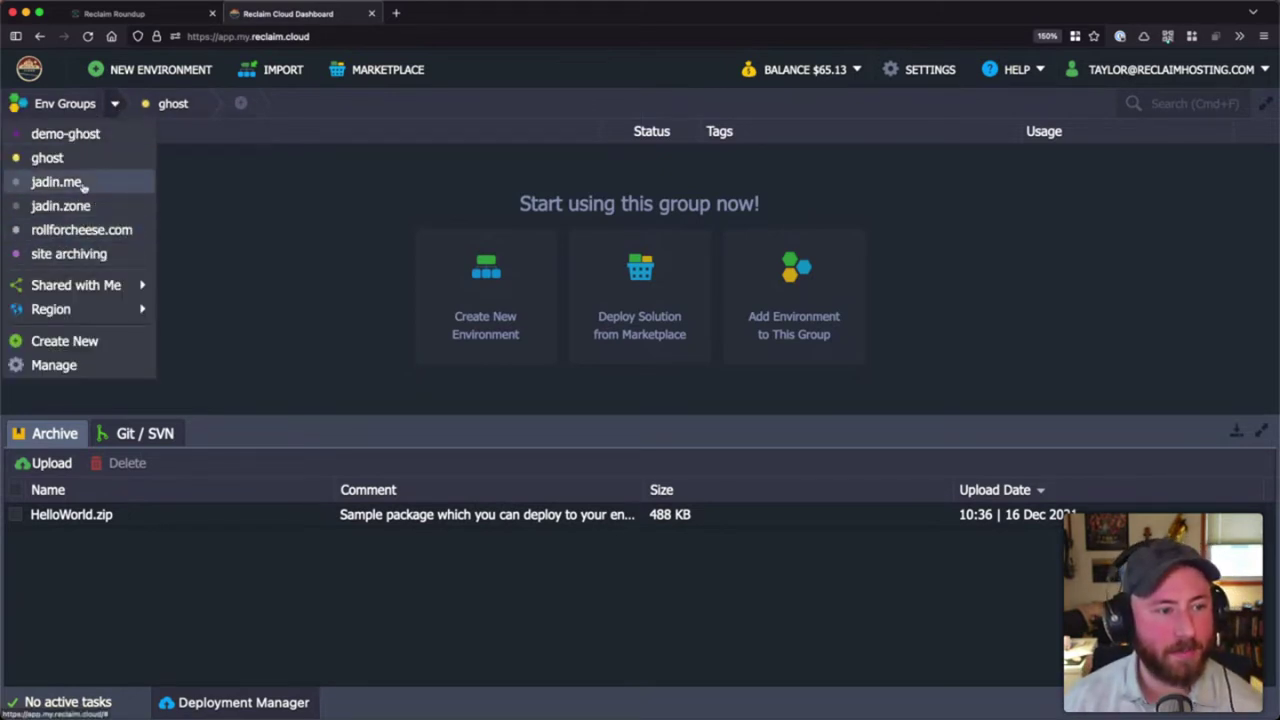
click(82, 186)
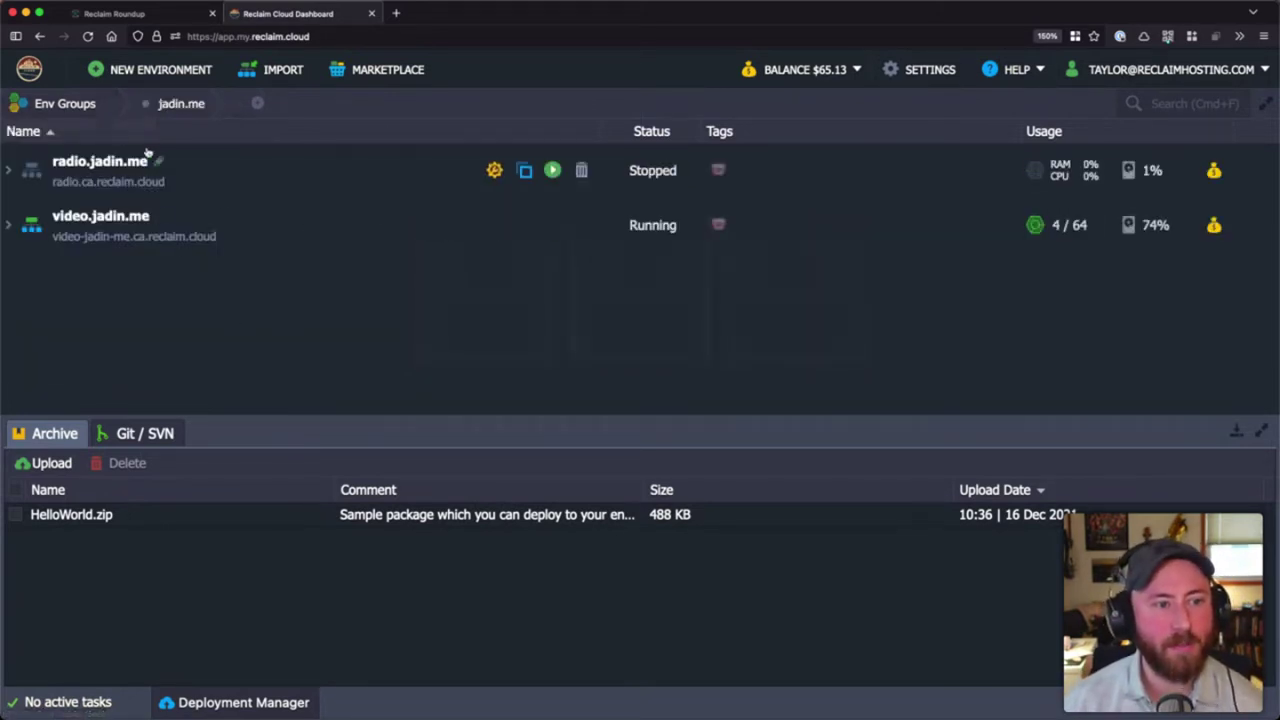
click(115, 103)
click(47, 157)
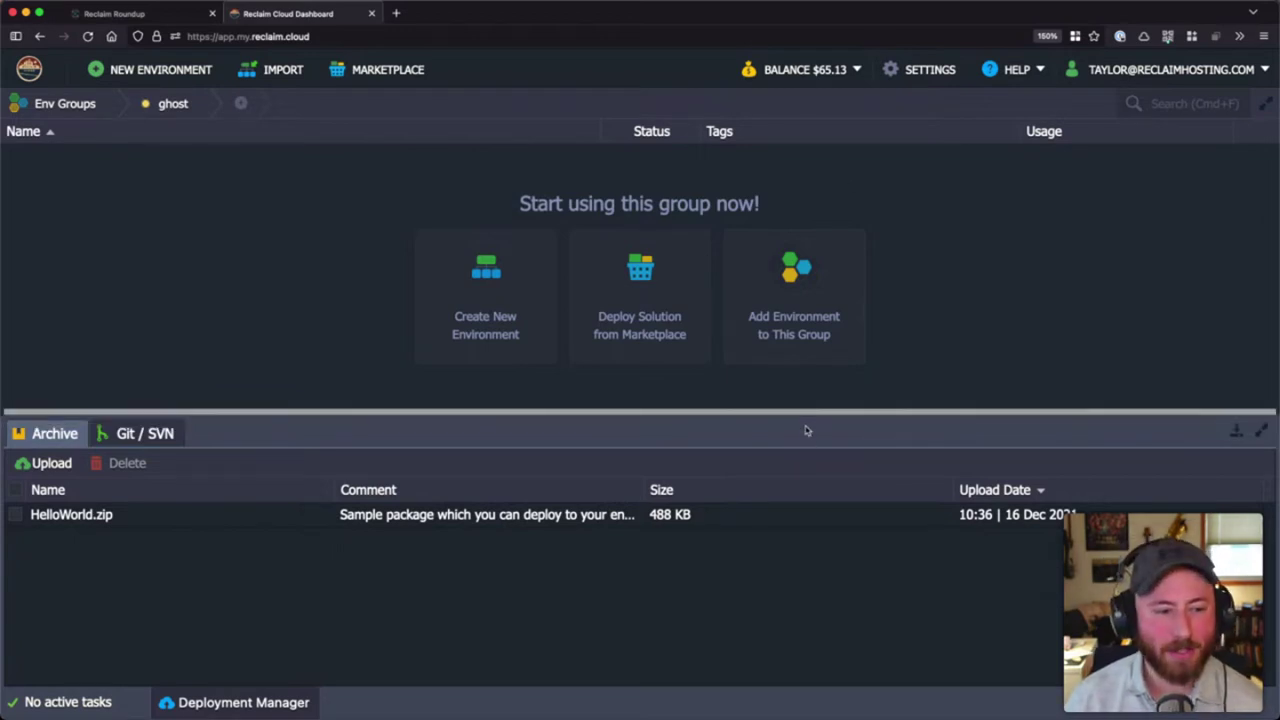
drag(807, 430, 803, 414)
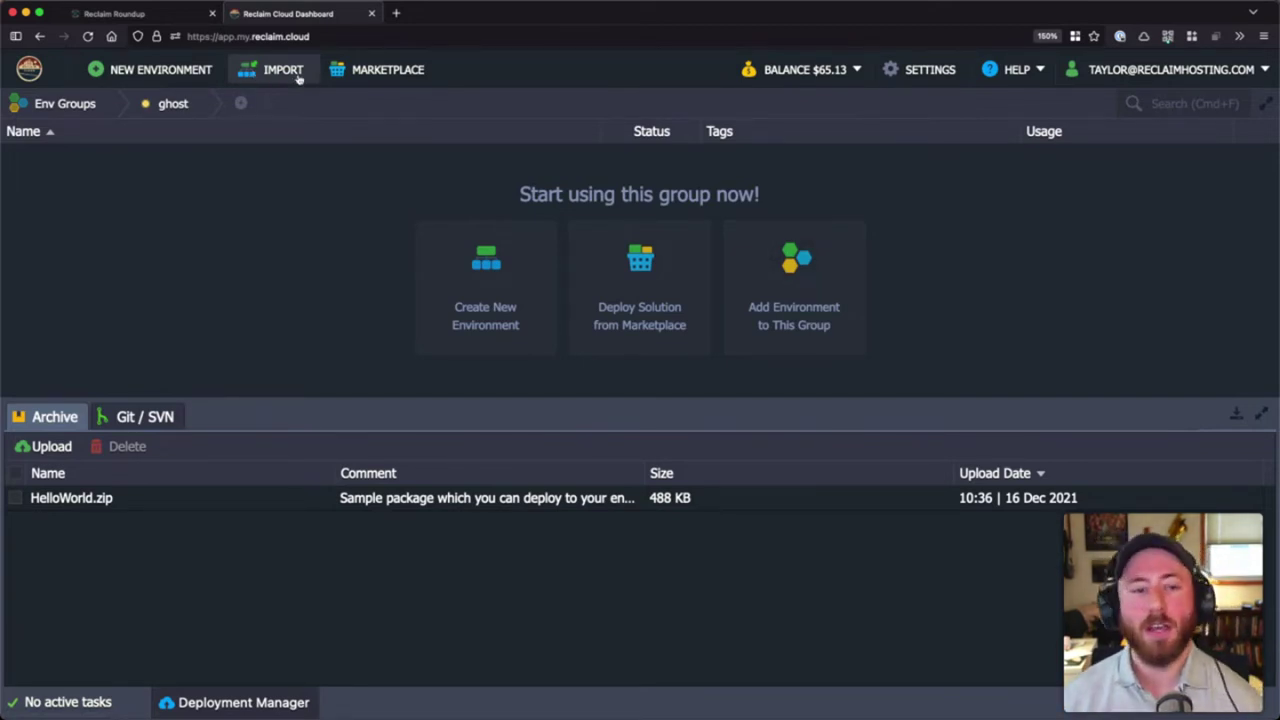
- Open the Marketplace and show the Content Management applications, where Ghost is listed
click(377, 70)
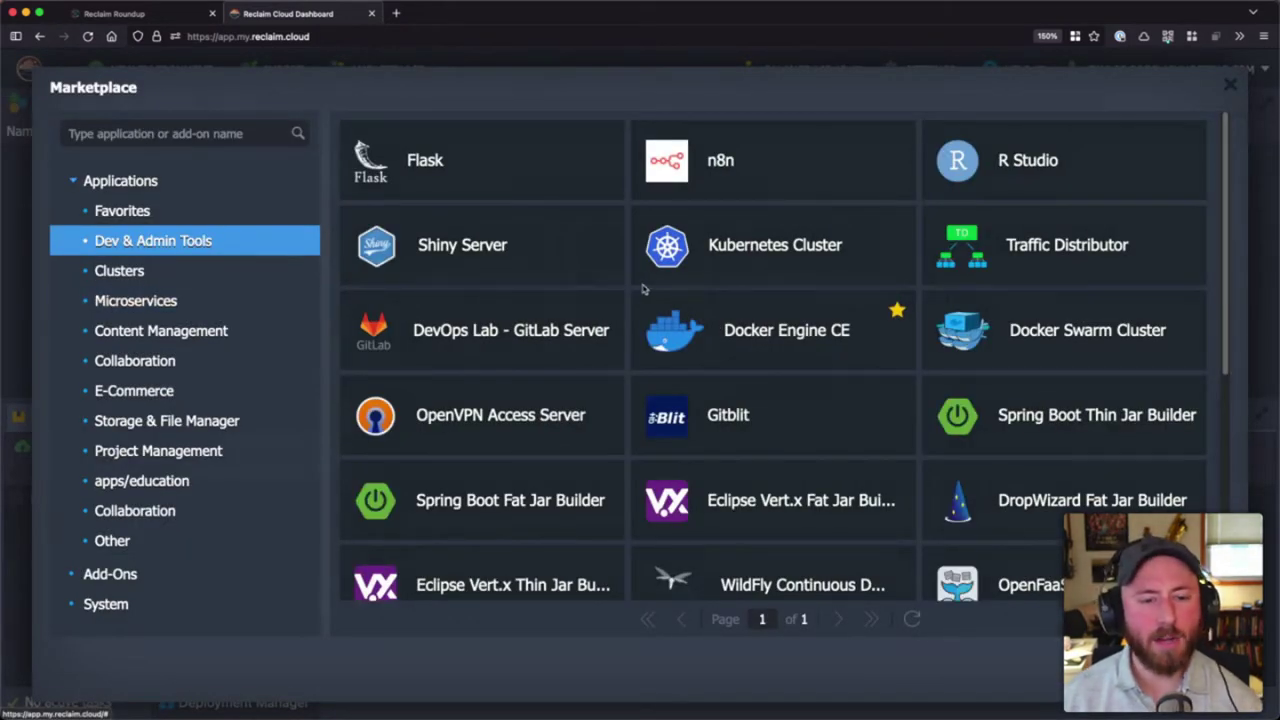
scroll(645, 288, down, 5)
scroll(545, 312, up, 5)
mouse_move(548, 312)
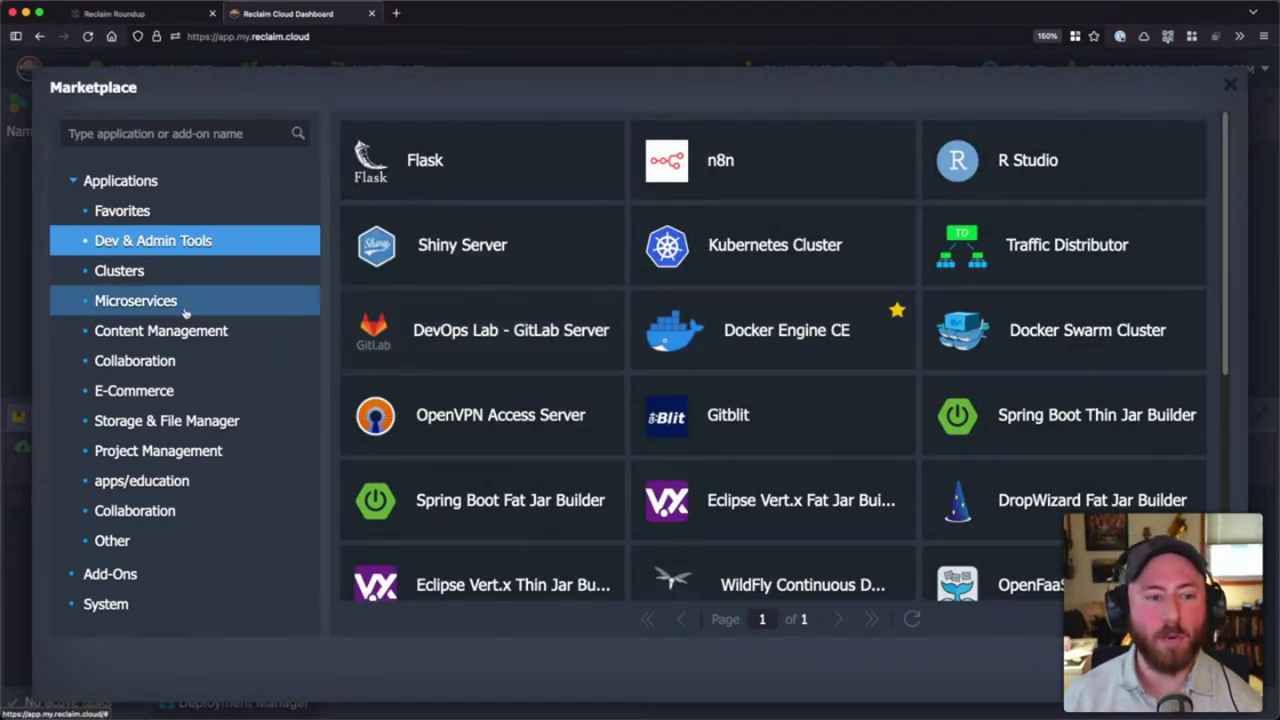
scroll(795, 336, down, 5)
mouse_move(795, 336)
scroll(795, 336, up, 5)
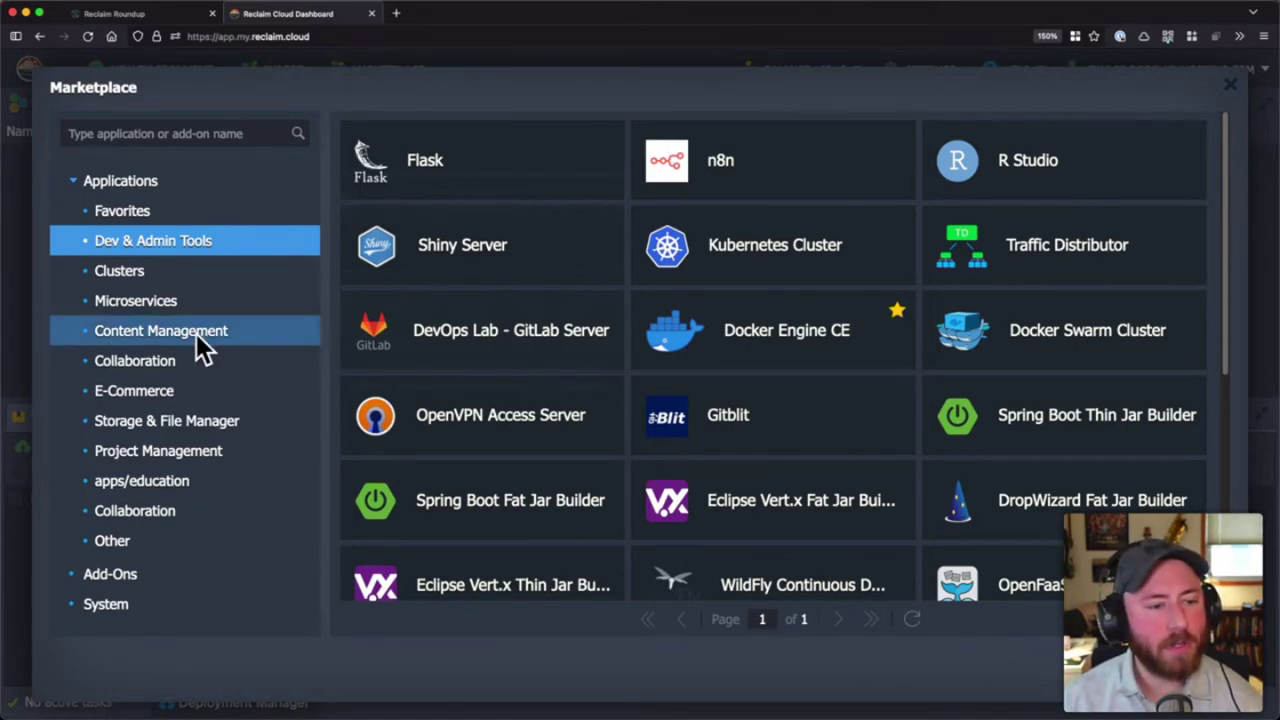
click(203, 342)
- Install Ghost under a custom environment name, keeping 3.Canada as the hosting region
mouse_move(553, 145)
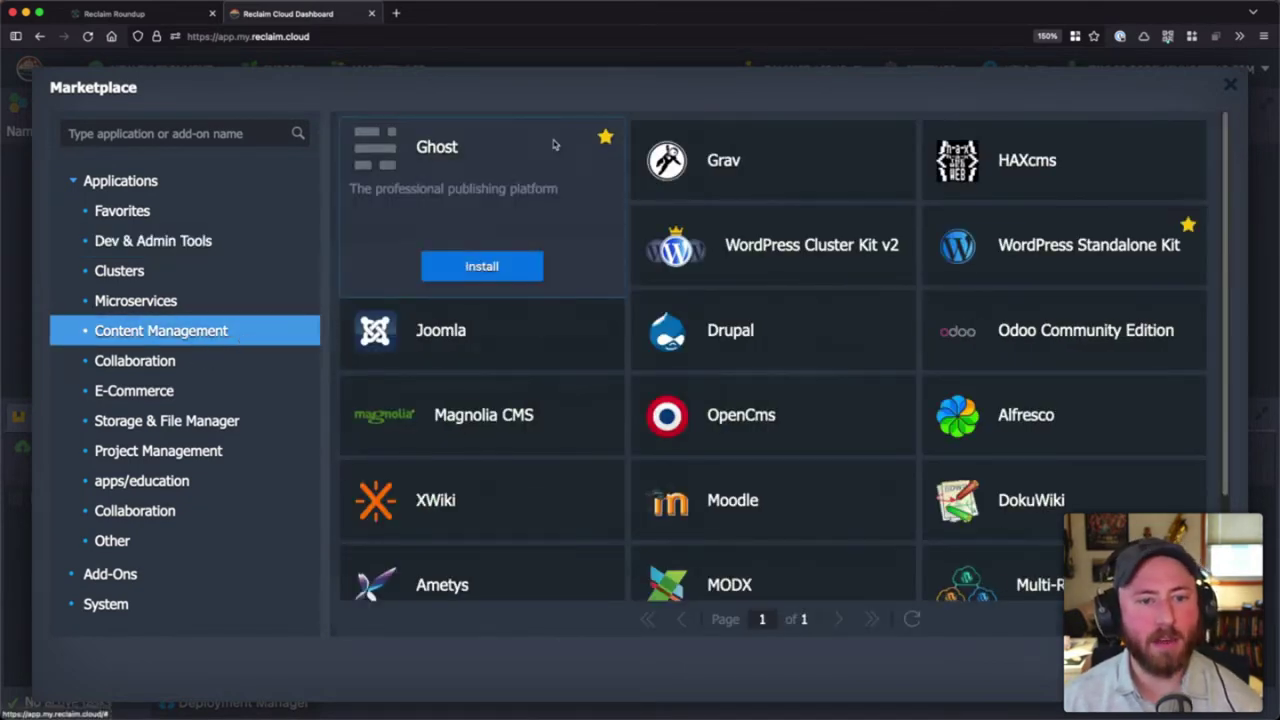
click(500, 268)
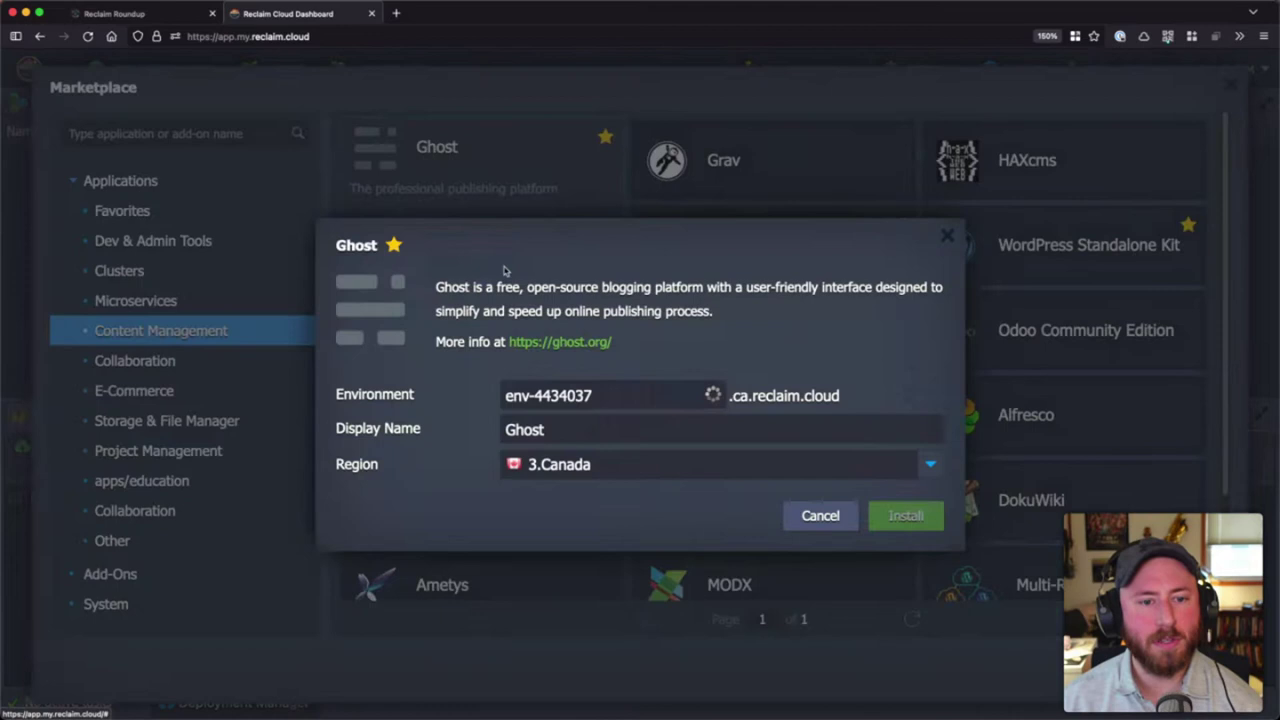
triple_click(653, 396)
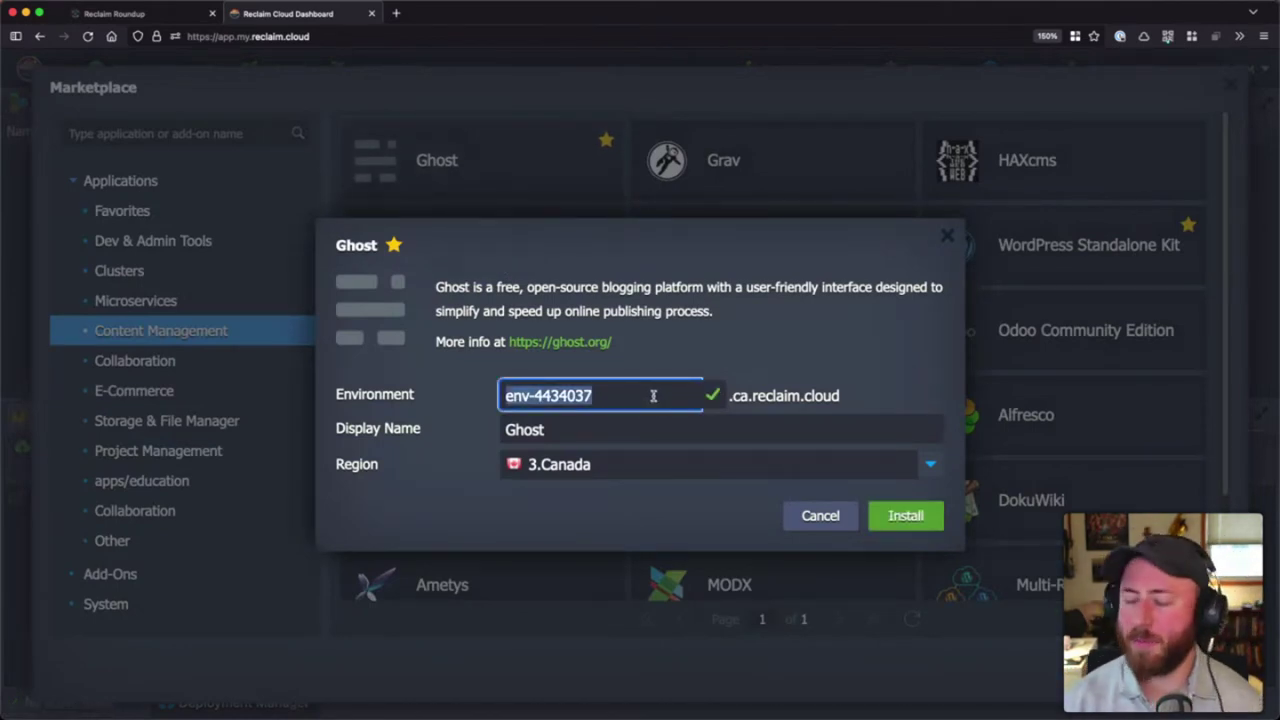
text(my-test-)
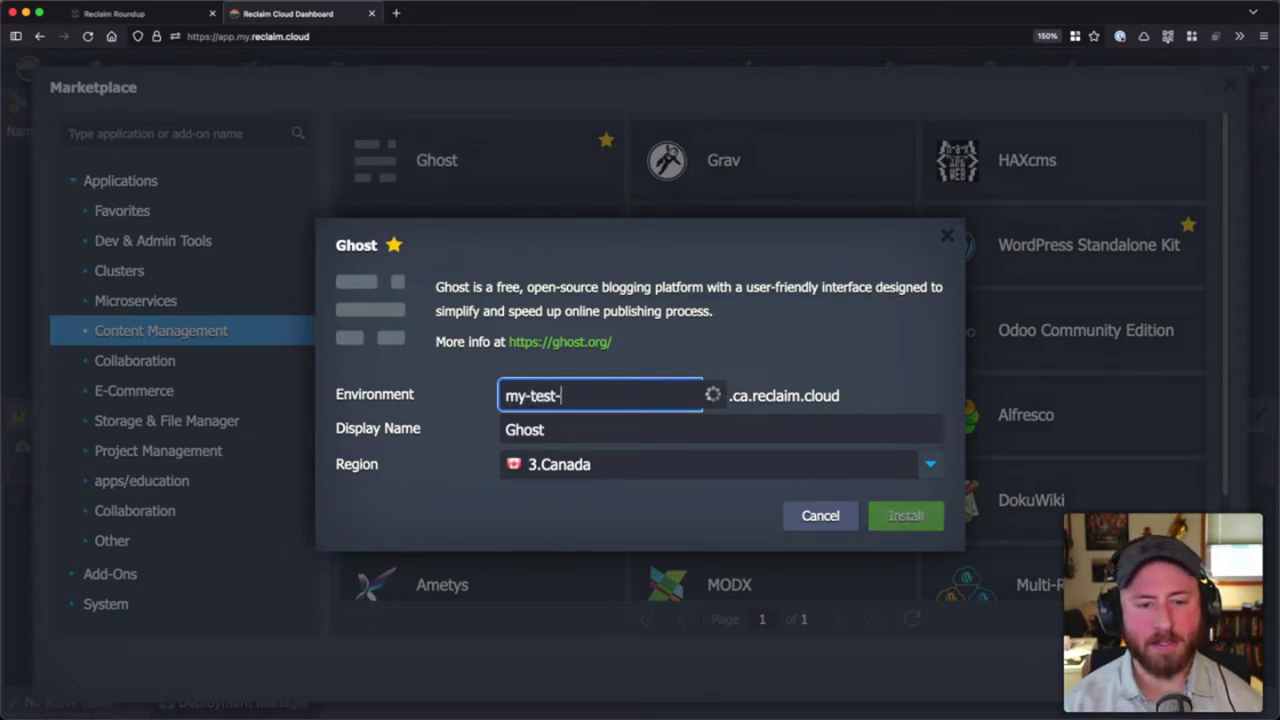
text(ghost-install)
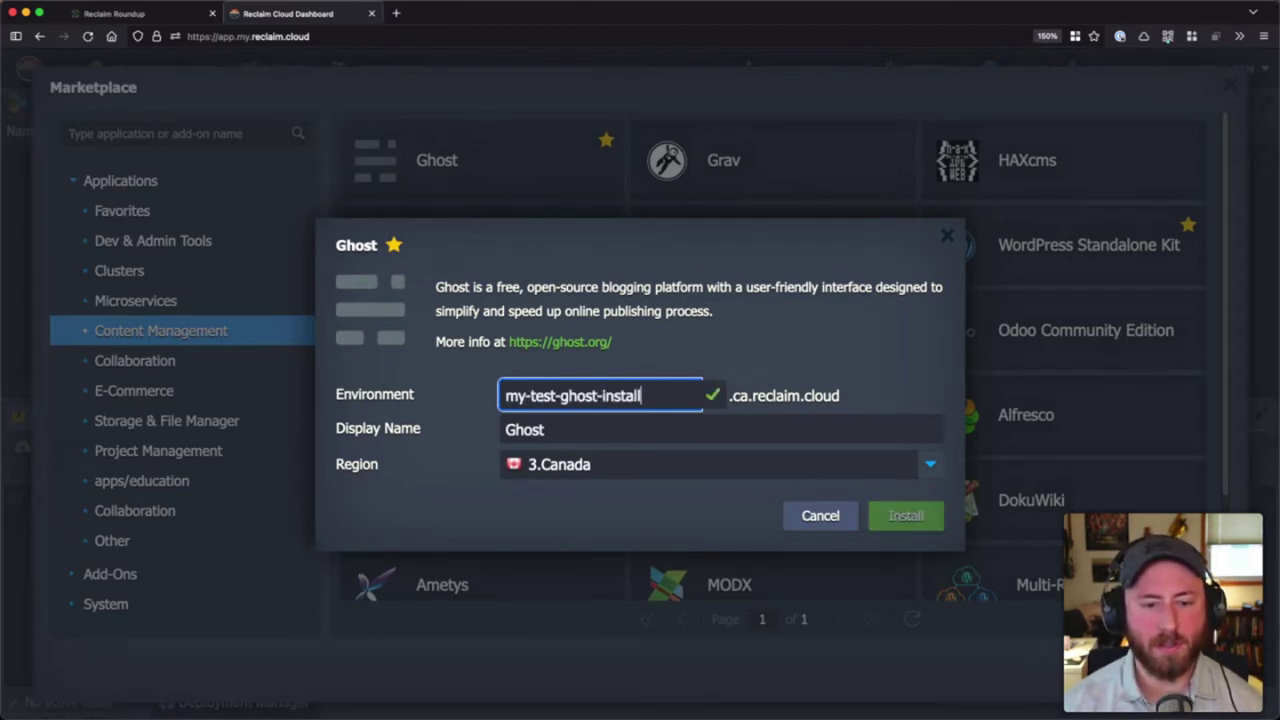
click(615, 429)
triple_click(654, 396)
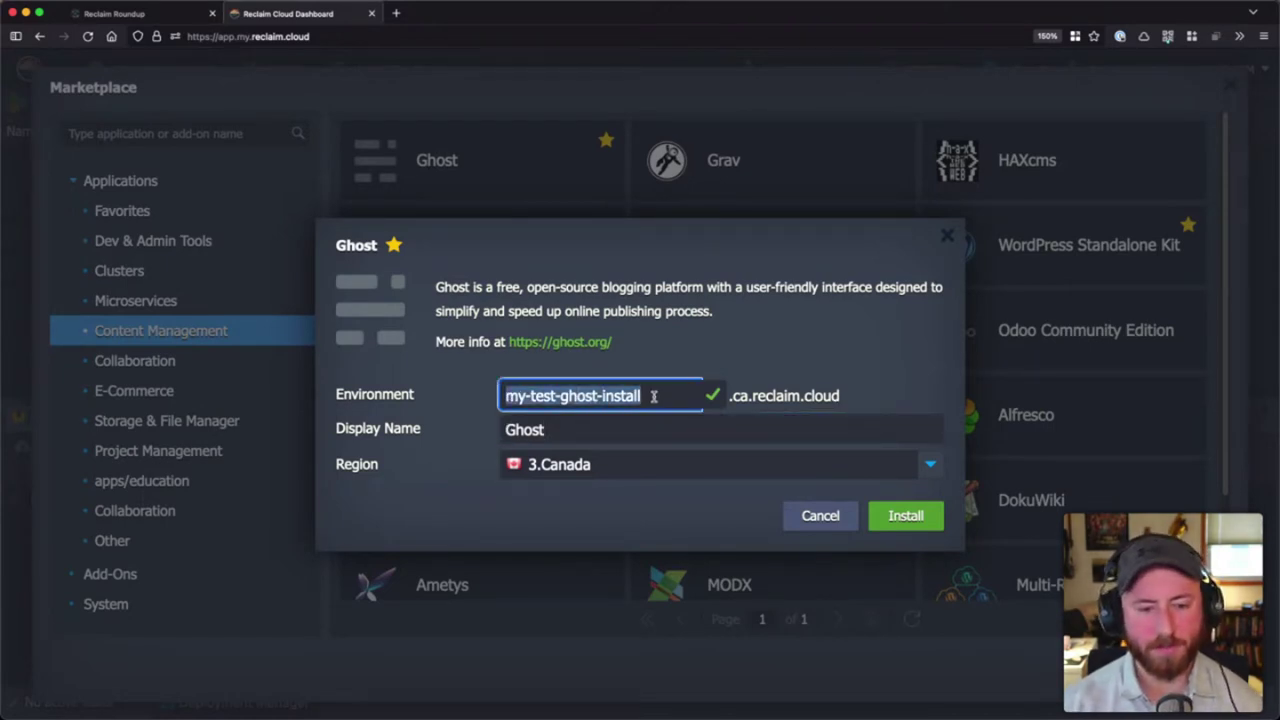
text(taylor-ghost)
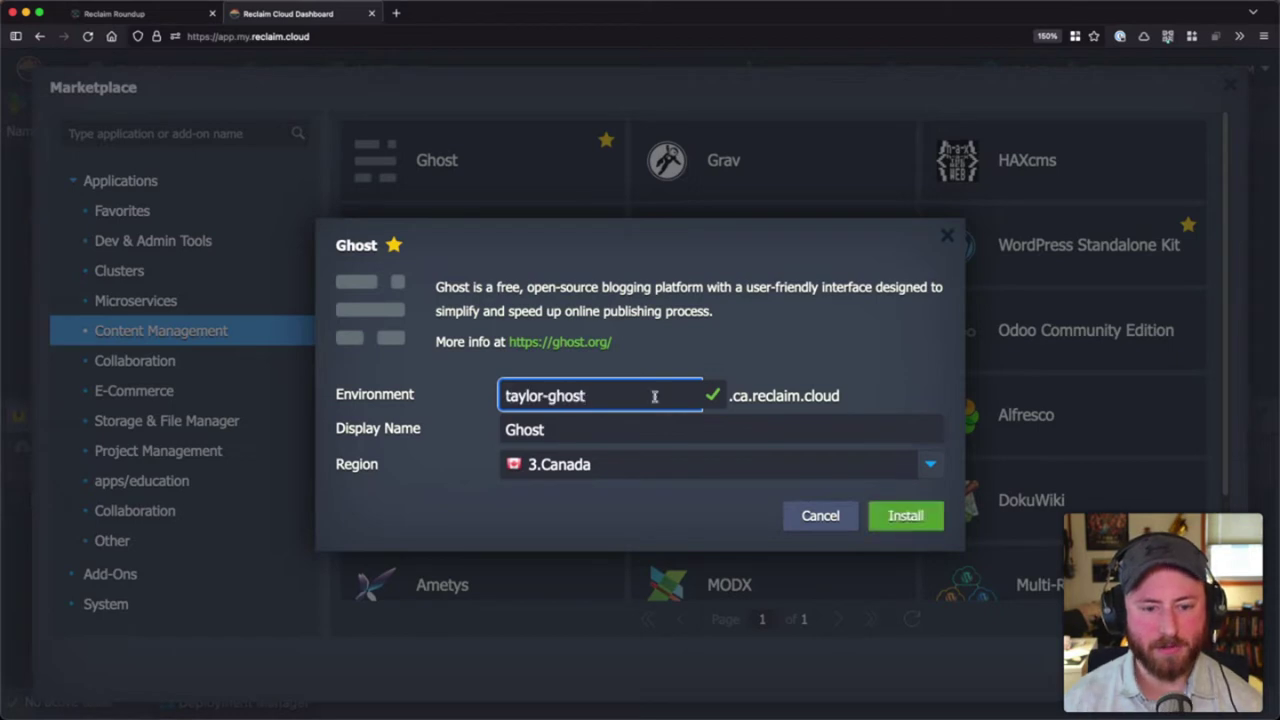
click(662, 426)
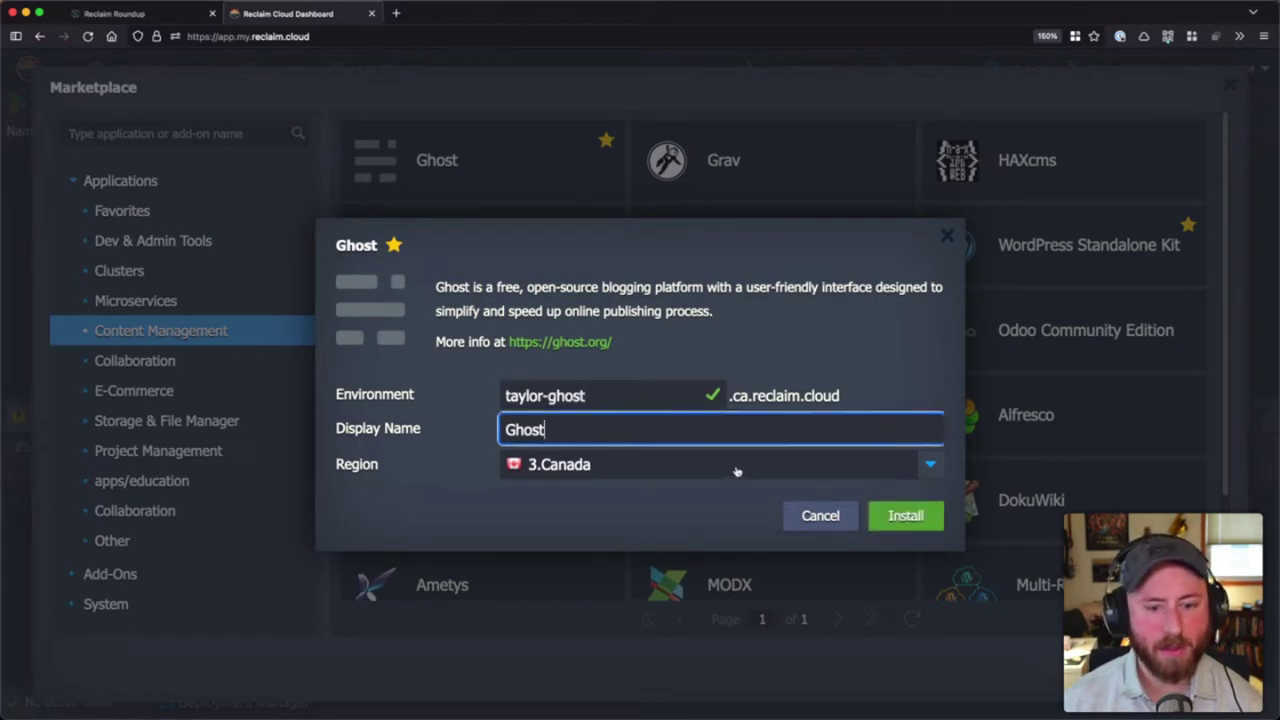
click(930, 464)
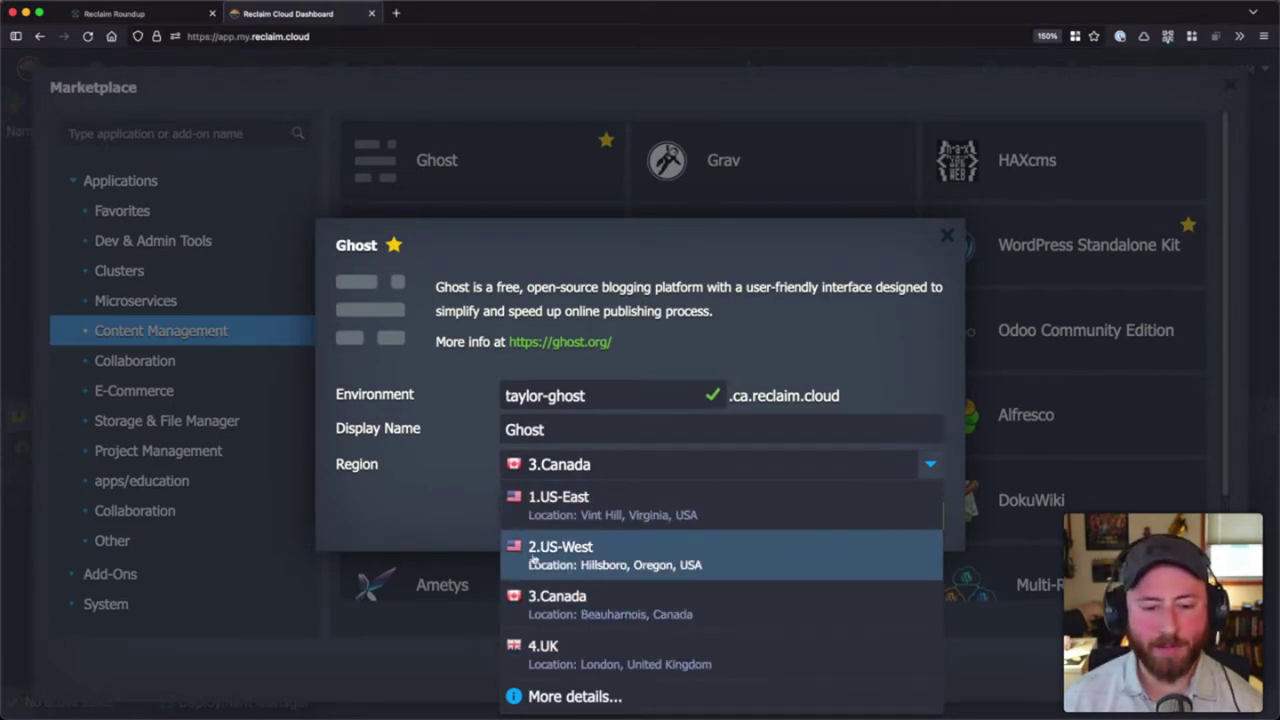
click(462, 495)
click(906, 517)
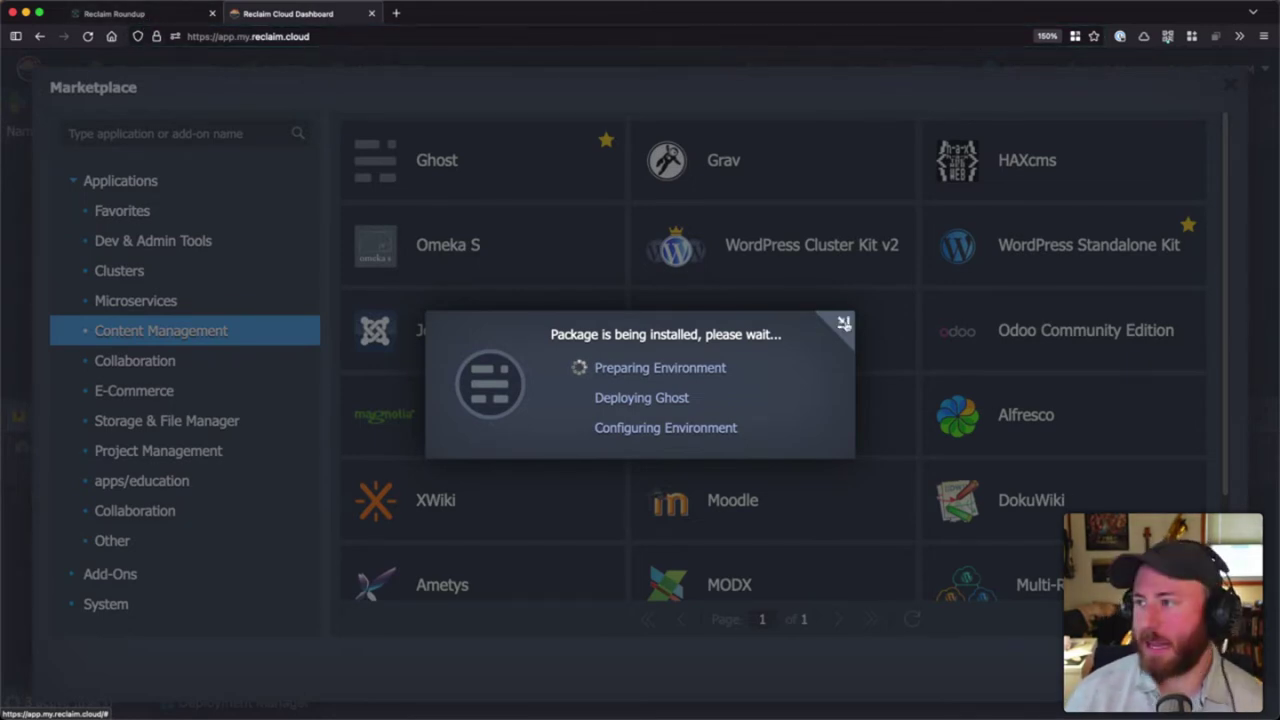
- Minimize the install progress, close the marketplace, and open the running Ghost site from demo-ghost
click(844, 323)
key(Escape)
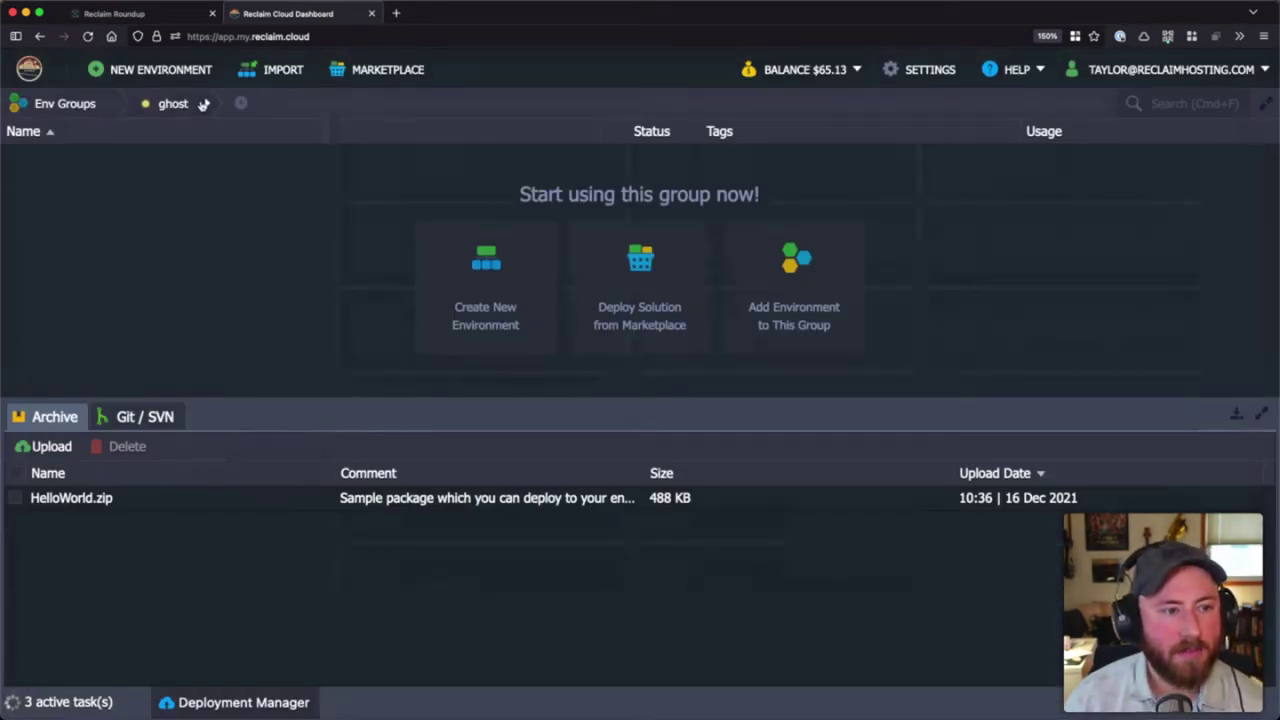
click(206, 103)
click(116, 104)
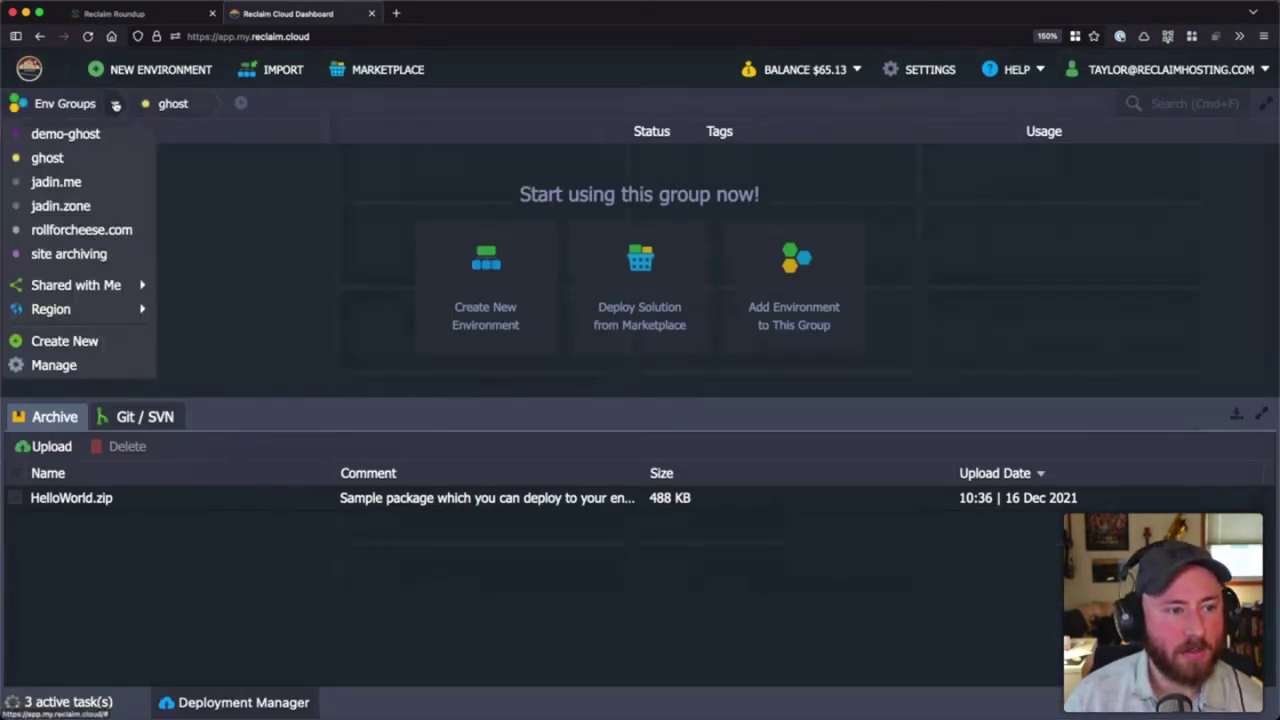
click(104, 132)
mouse_move(108, 198)
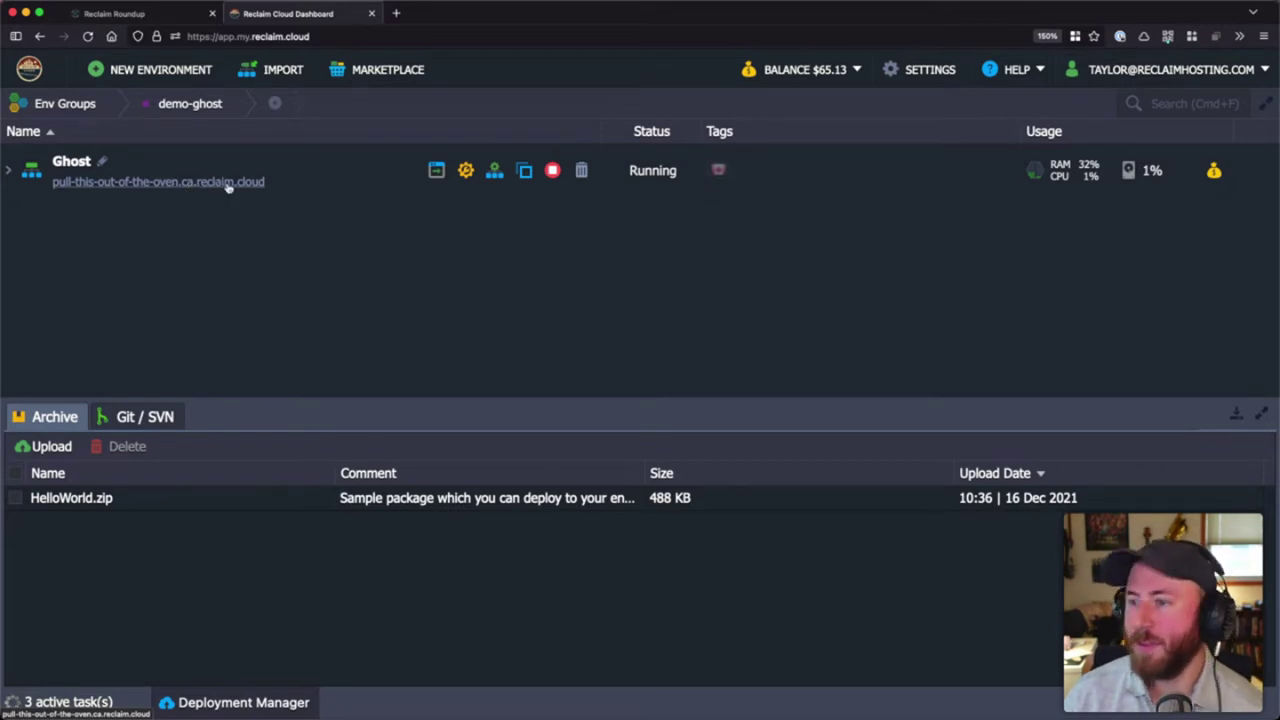
click(153, 185)
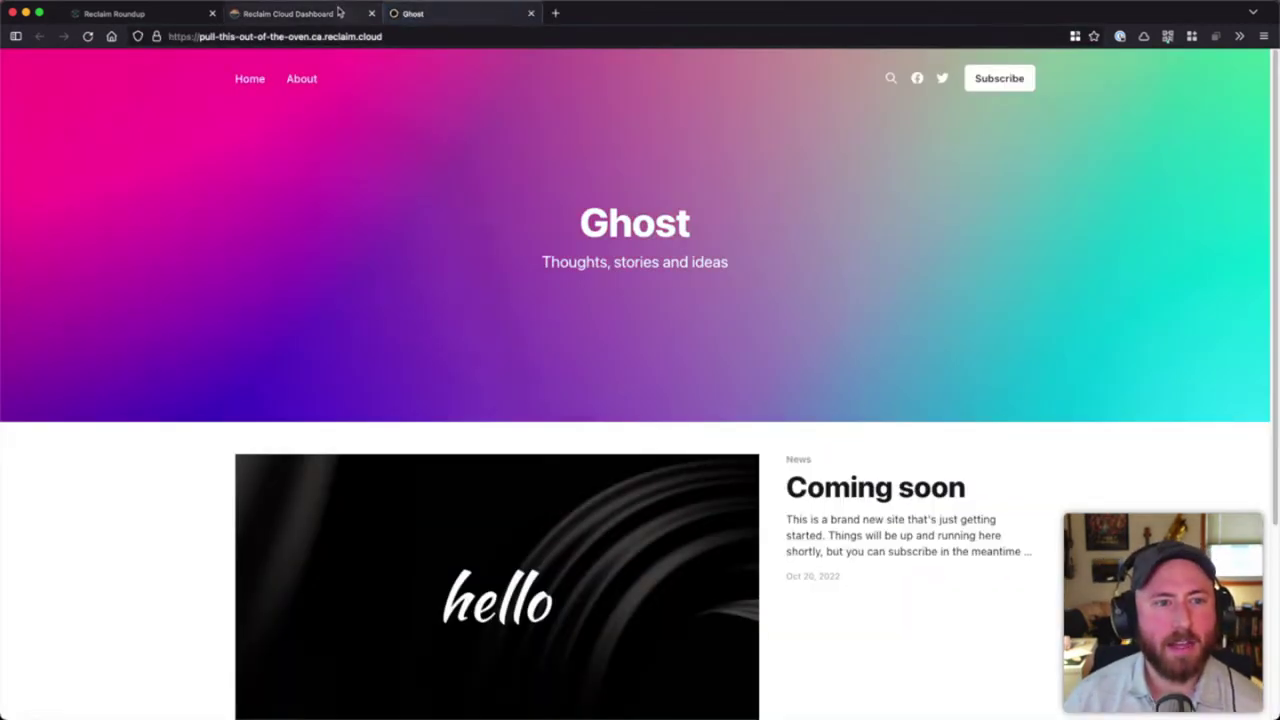
- Check the Ghost site's default homepage, then open a new blank browser tab
click(338, 12)
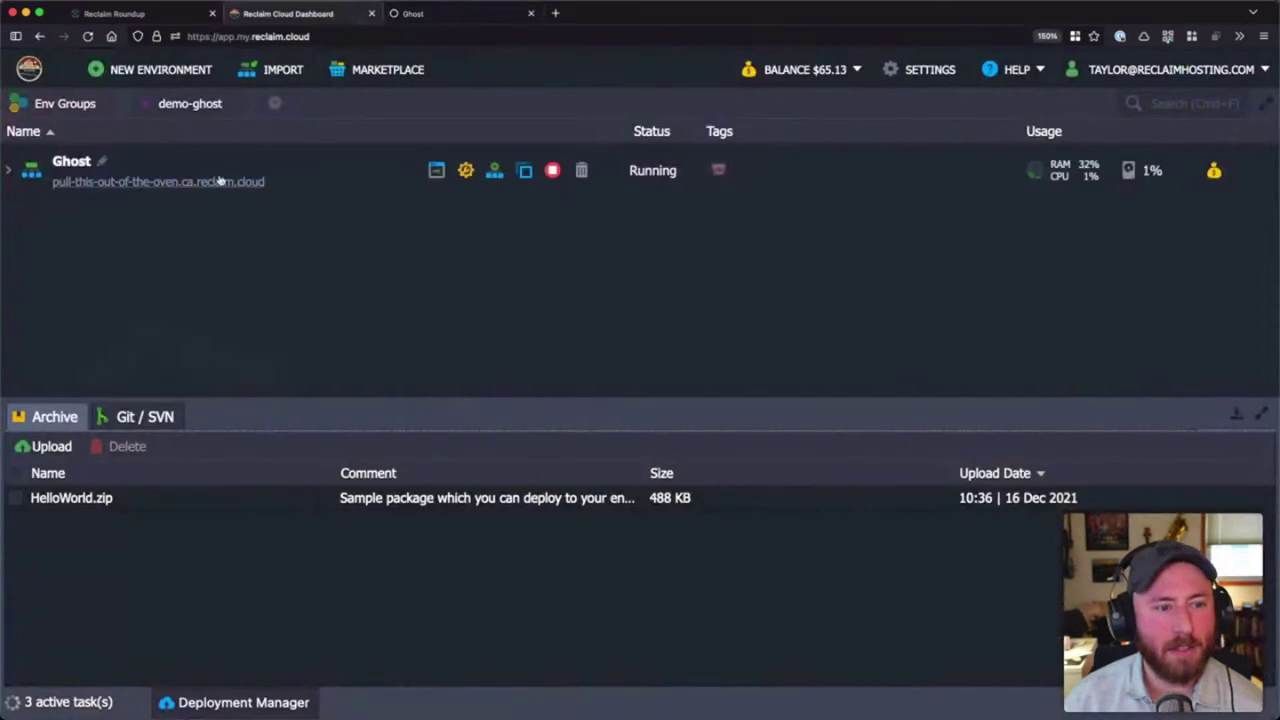
click(453, 7)
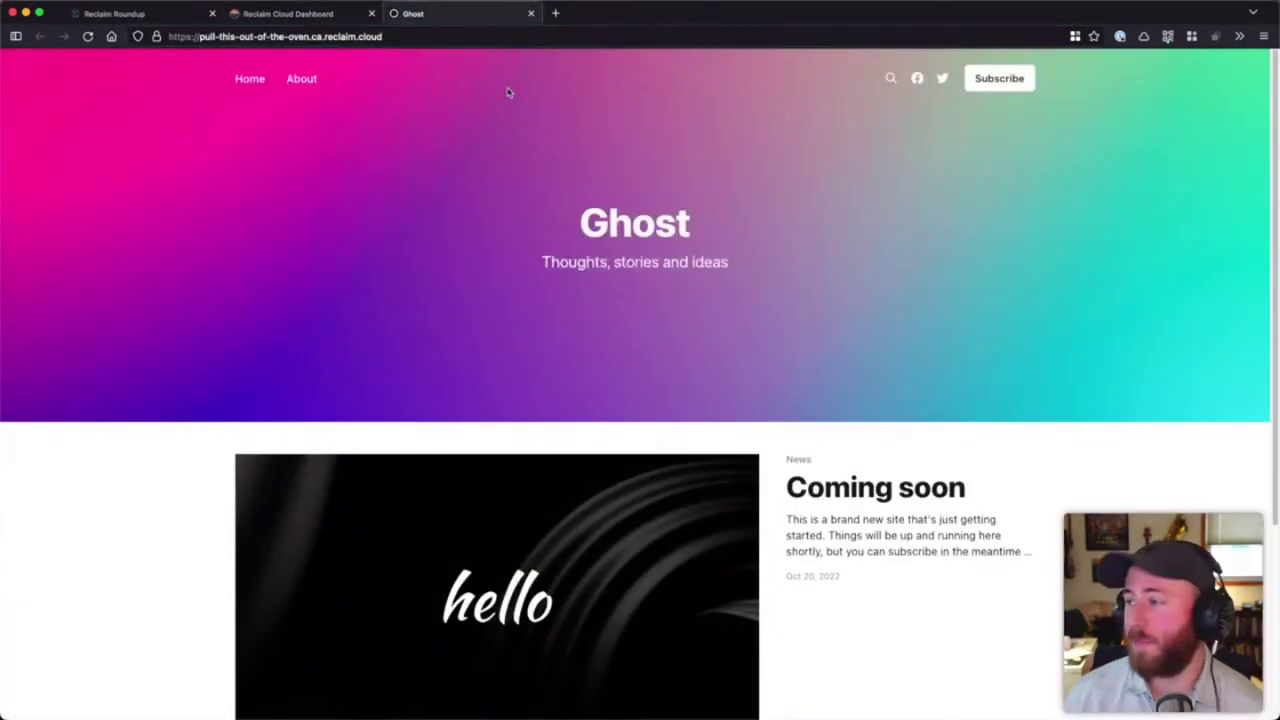
click(340, 14)
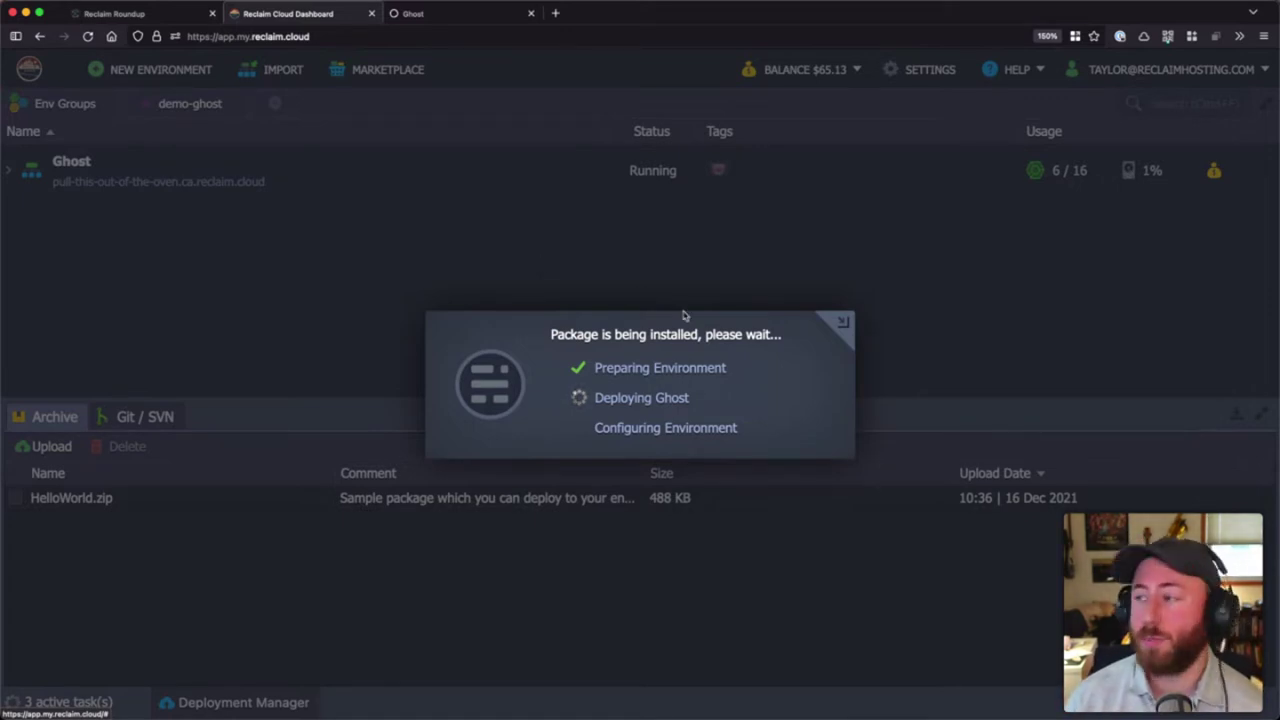
click(472, 15)
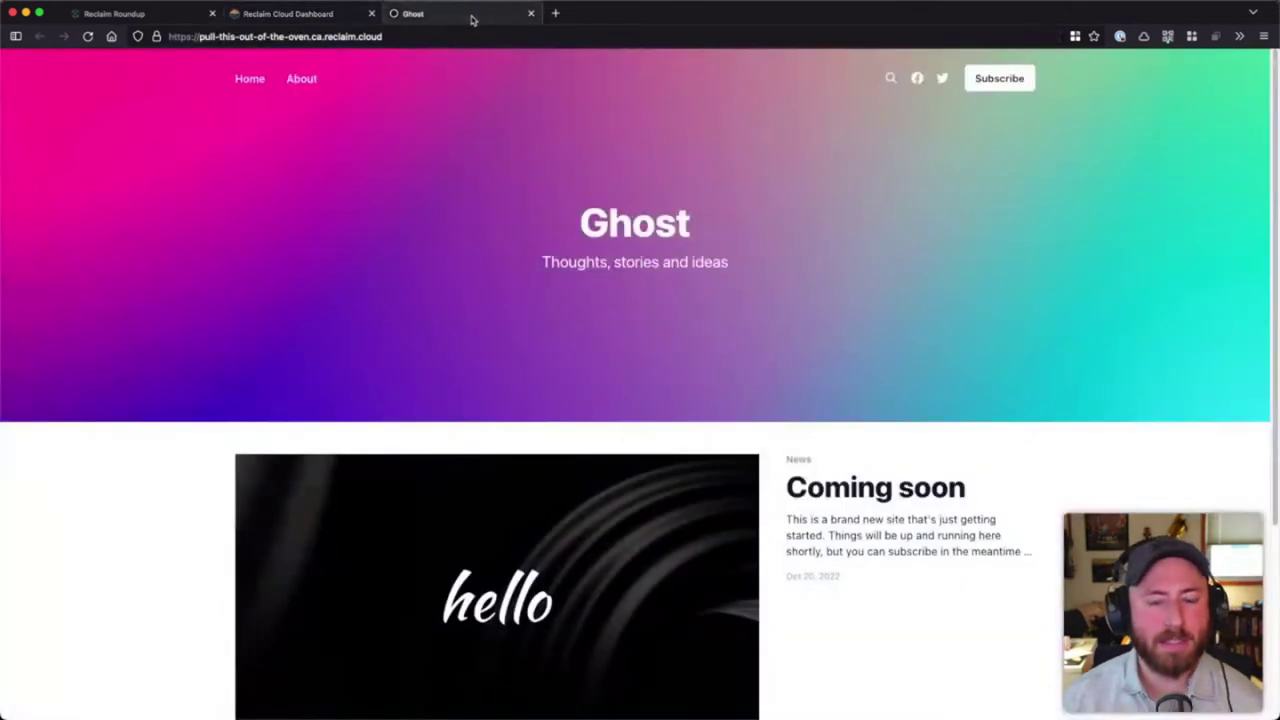
click(555, 14)
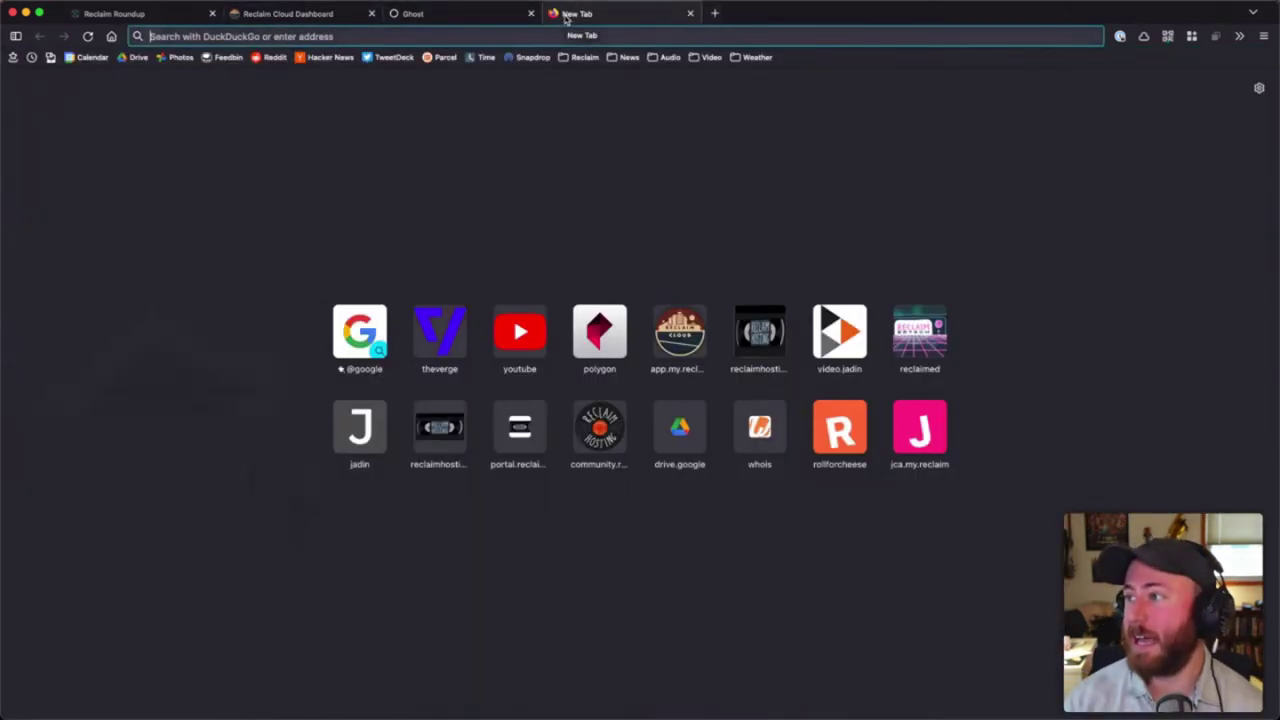
- Go to the Reclaim Hosting support site, search 'ghost', and open 'Running Ghost on Reclaim Cloud'
text(help)
key(BackSpace)
key(BackSpace)
key(BackSpace)
key(BackSpace)
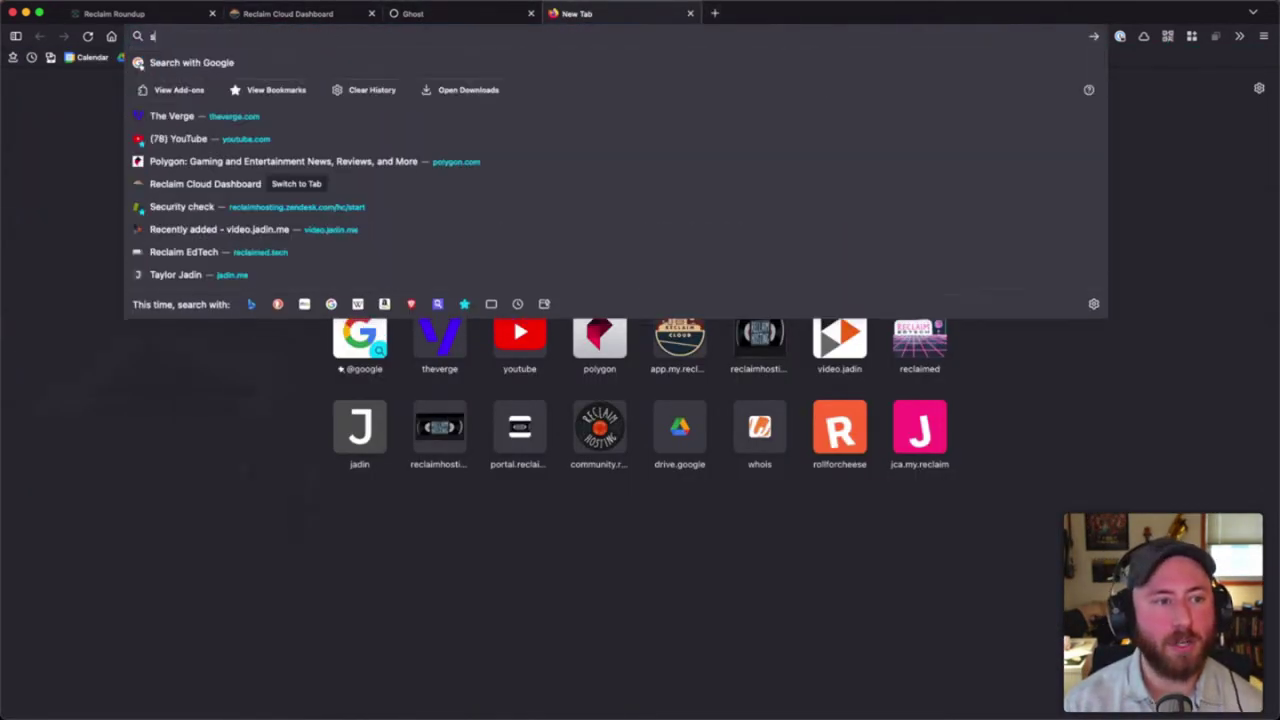
text(support)
key(Return)
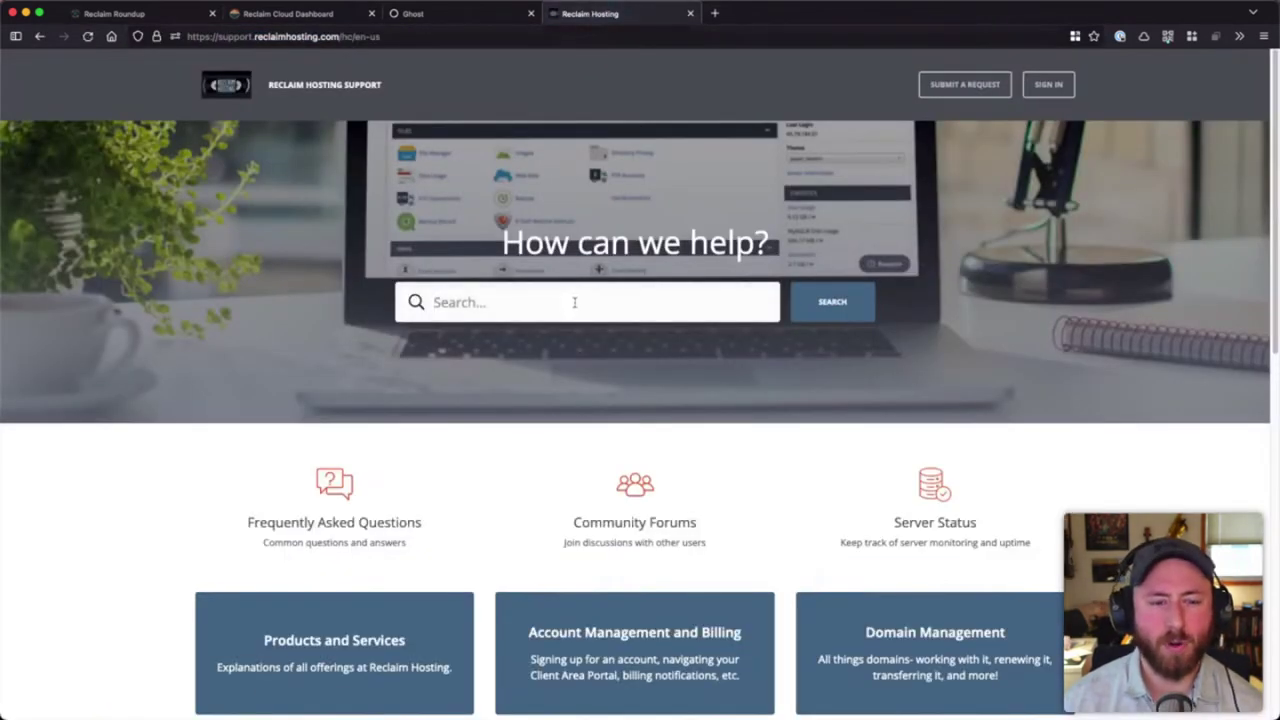
text(ghost)
key(Return)
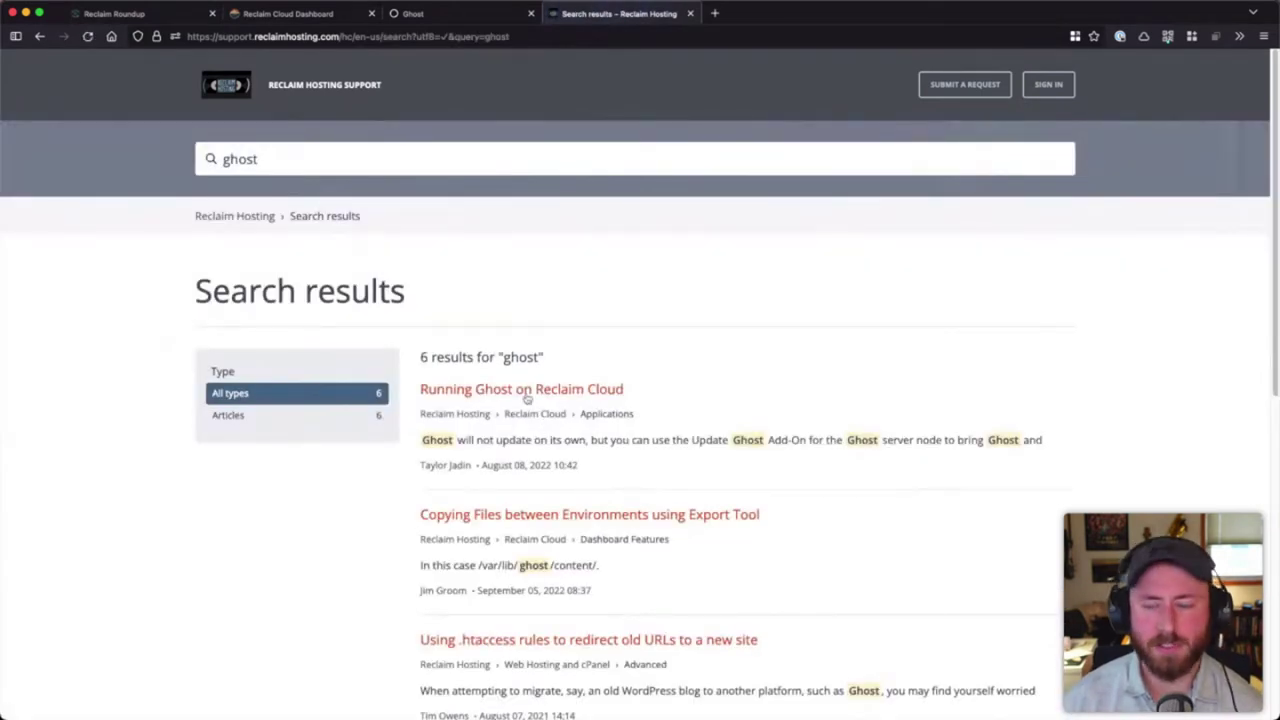
click(527, 399)
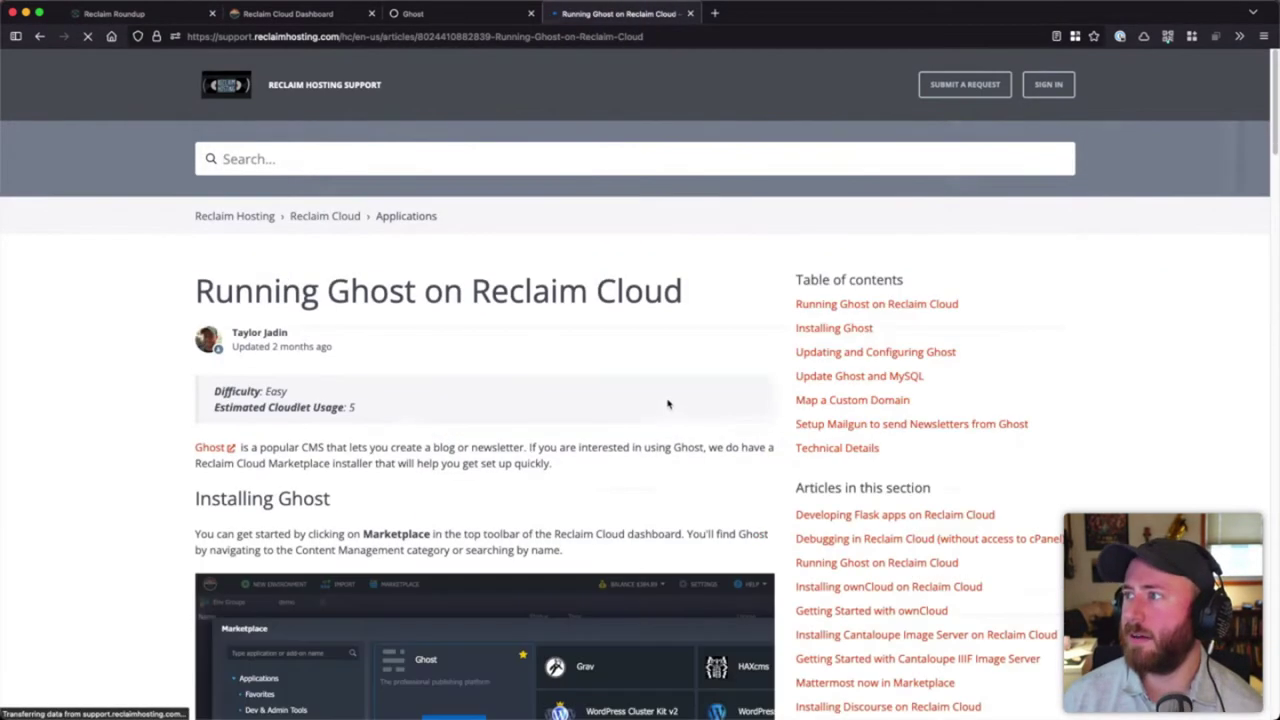
- Read through the article, then return to the Ghost site's homepage tab
scroll(641, 399, down, 1)
scroll(641, 399, down, 3)
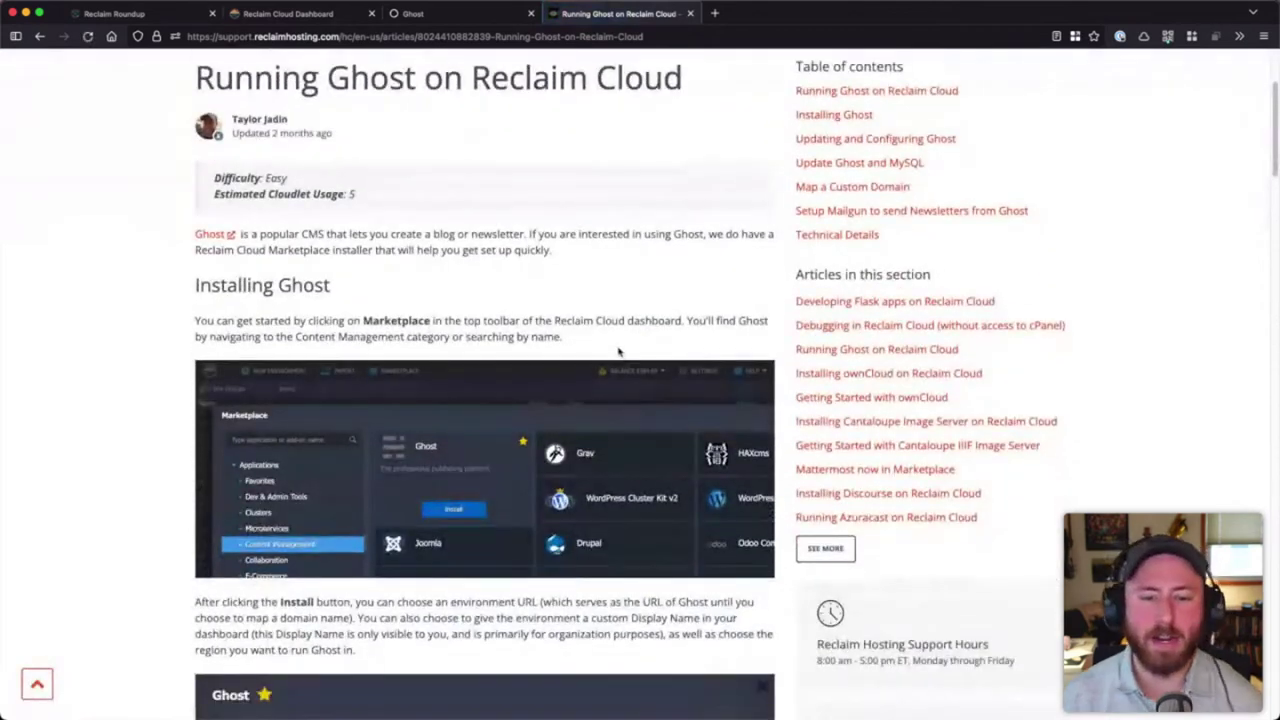
scroll(618, 350, down, 1)
scroll(574, 326, down, 3)
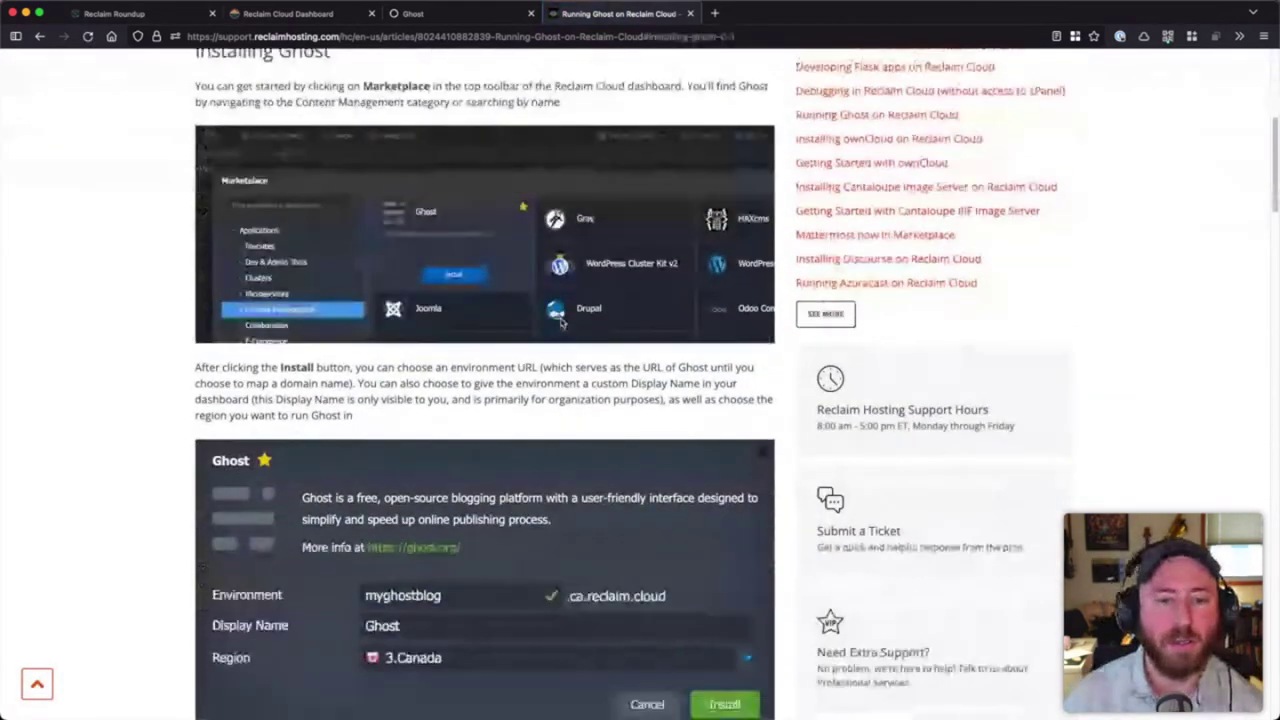
scroll(574, 326, down, 9)
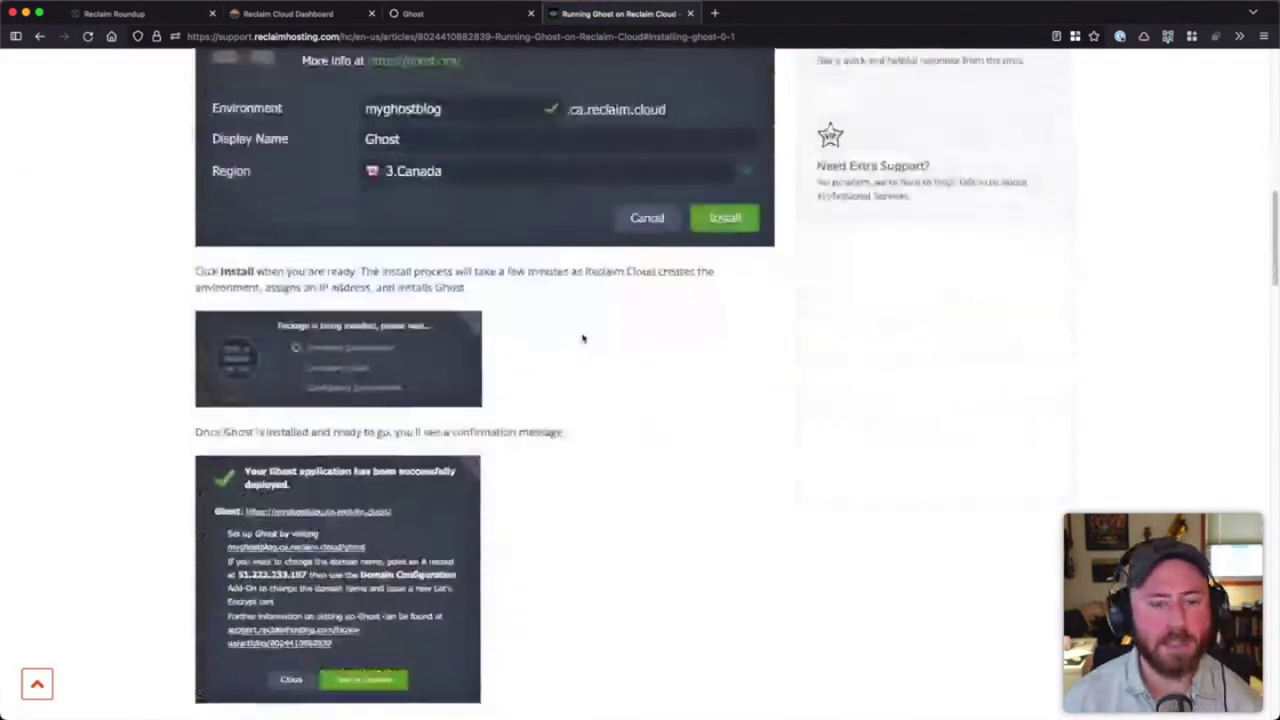
scroll(400, 320, down, 2)
scroll(370, 350, down, 3)
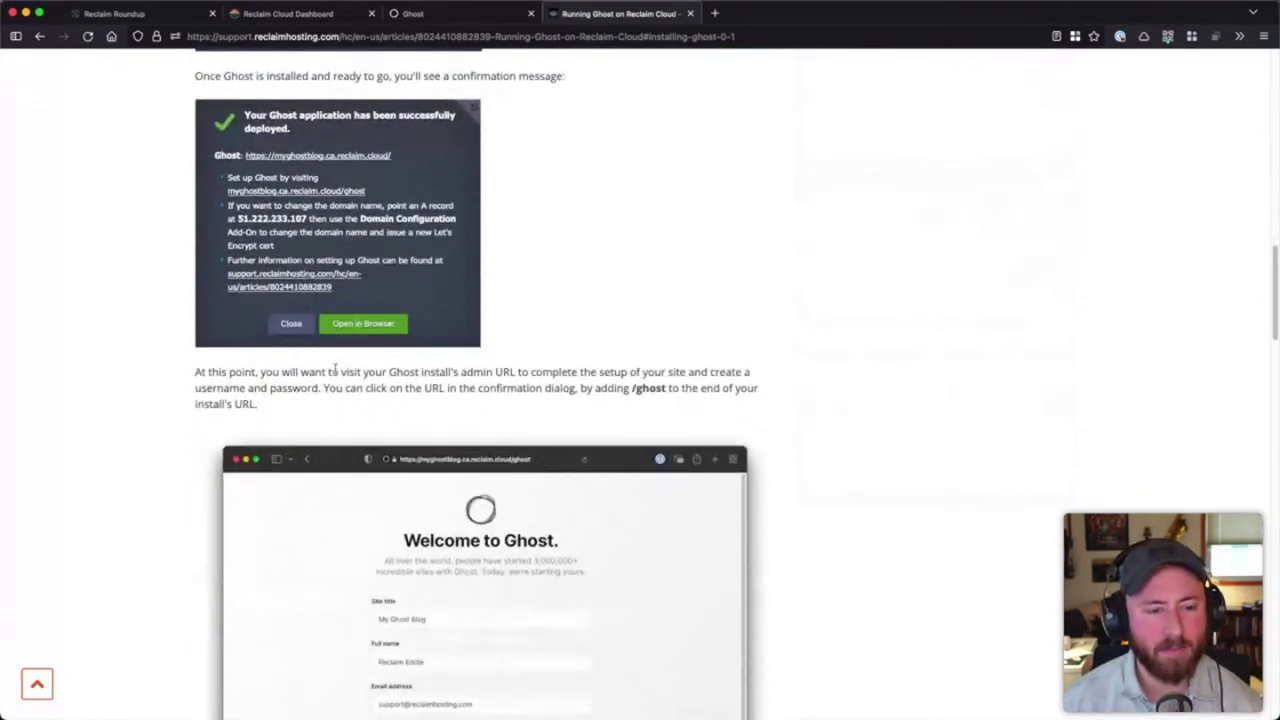
scroll(470, 350, down, 1)
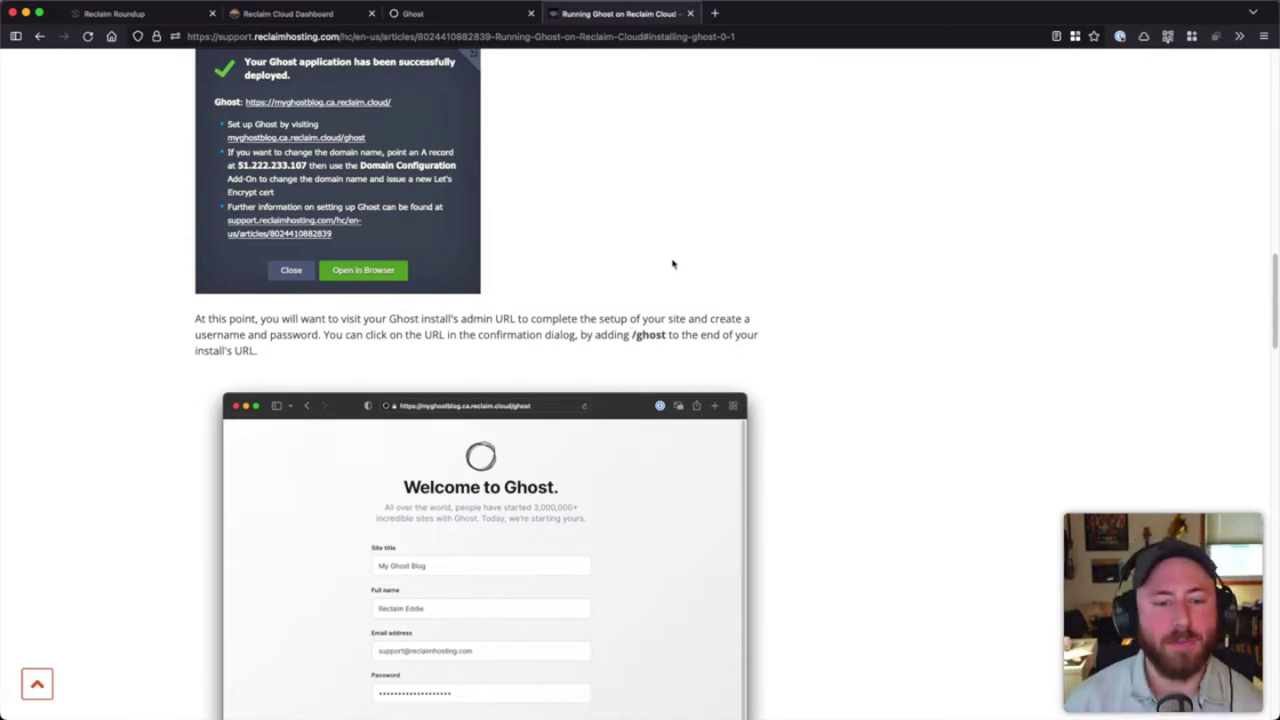
scroll(686, 294, down, 5)
scroll(622, 310, down, 5)
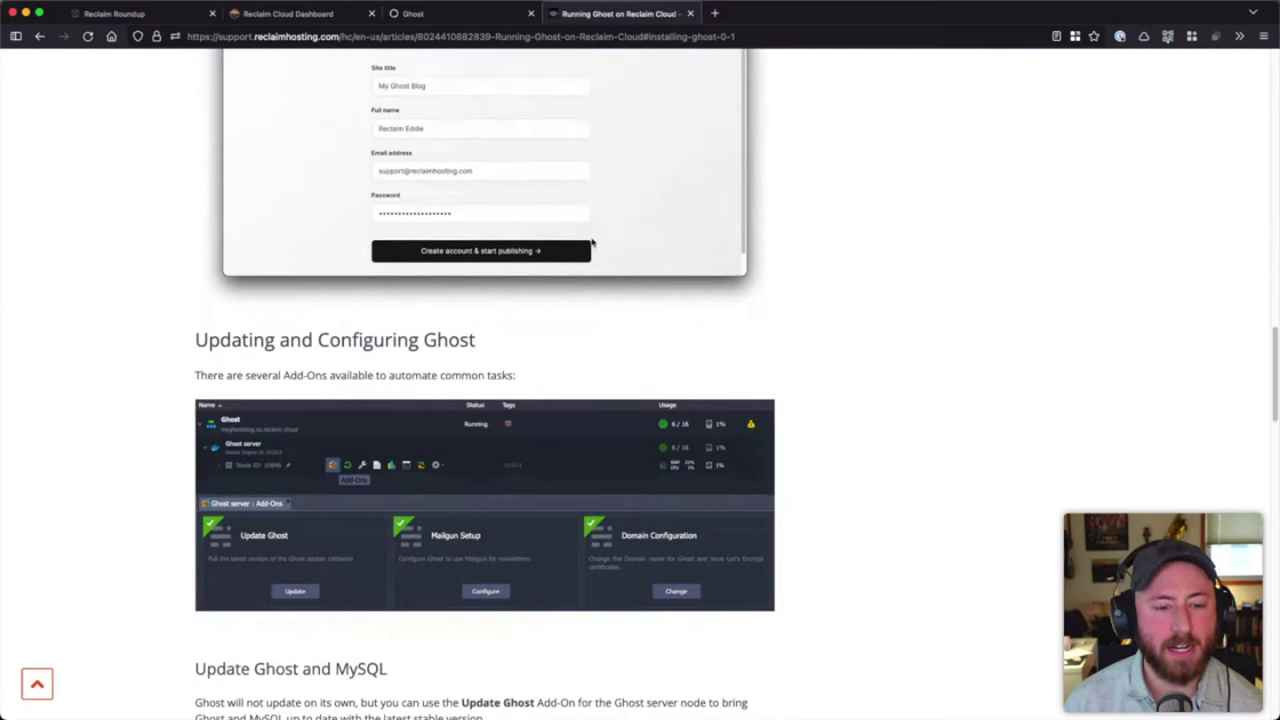
click(452, 20)
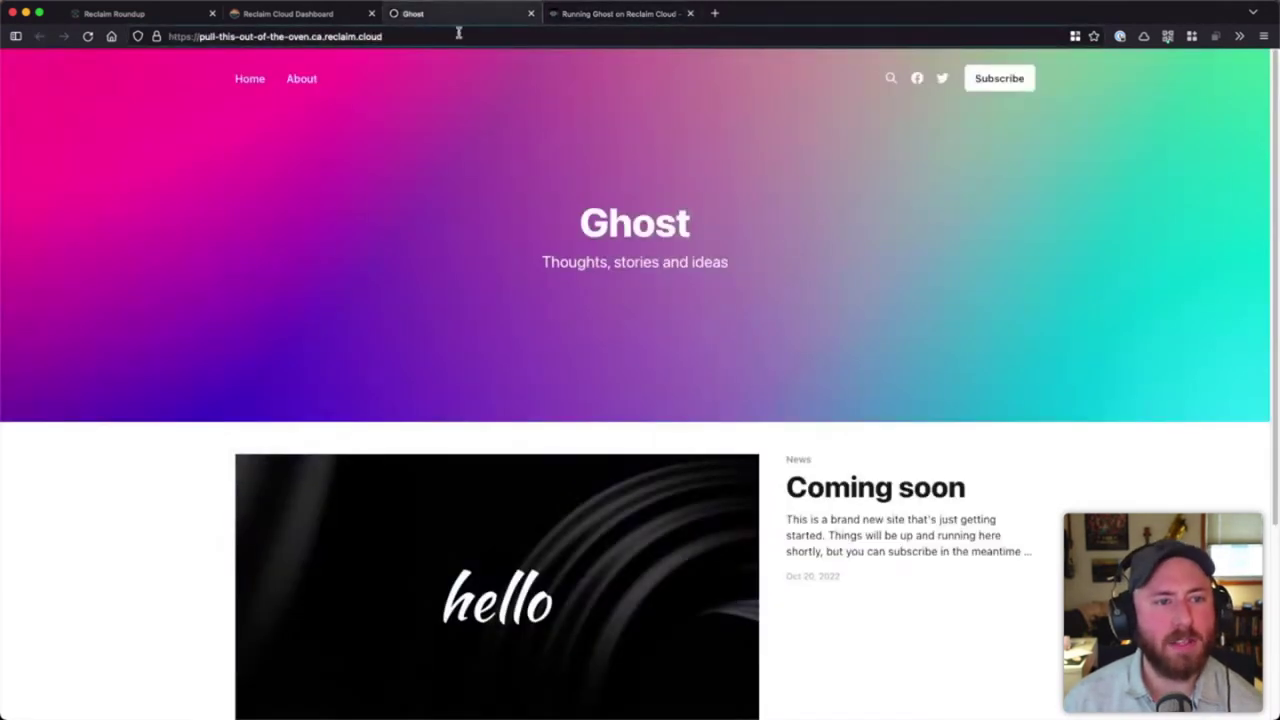
- Append /ghost to the site's address to load the Ghost admin setup page
click(500, 33)
key(Right)
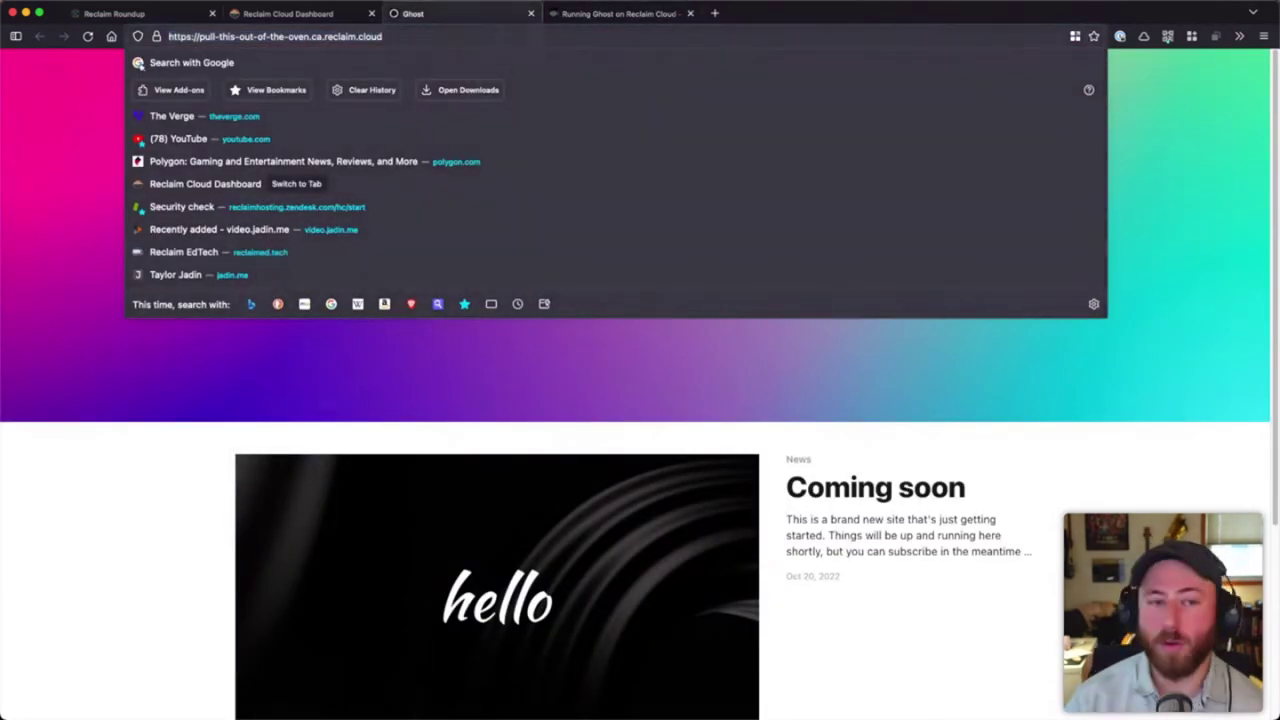
text(/ghost)
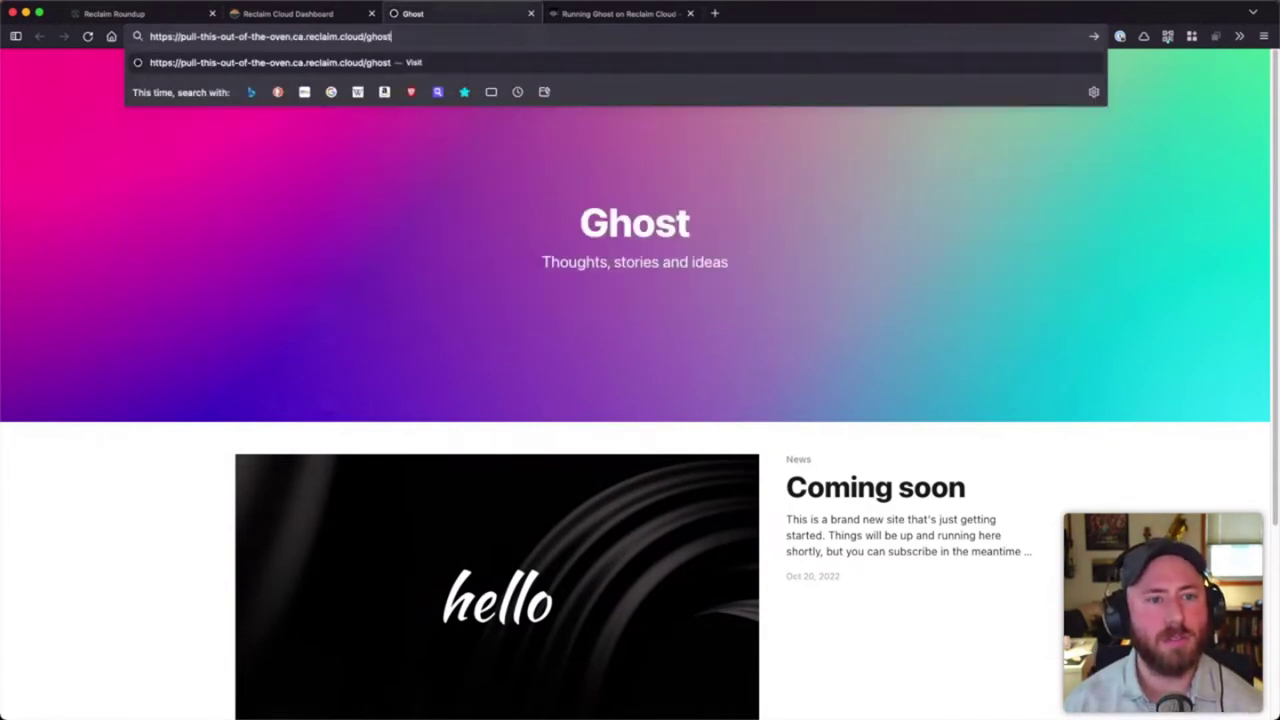
key(Return)
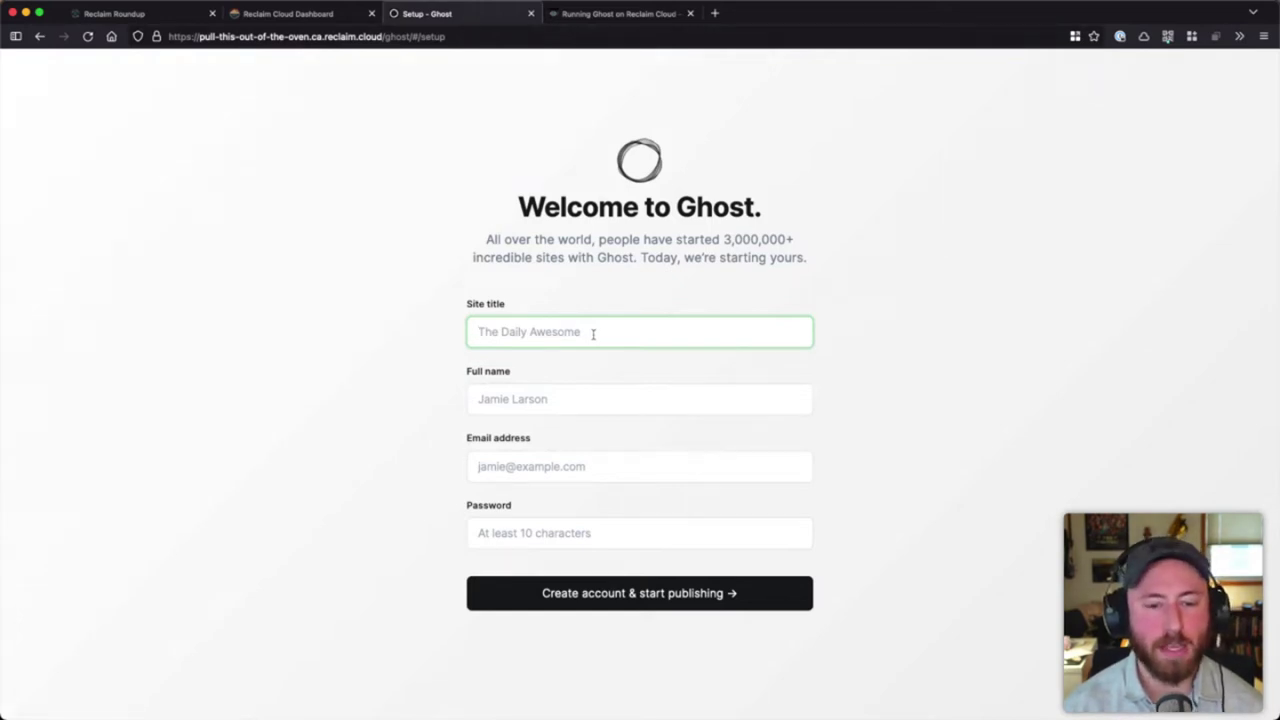
- Enter site title 'Fresh Ghost Install', the owner's name, e-mail and a 10+ character password, then submit
text(Fresh )
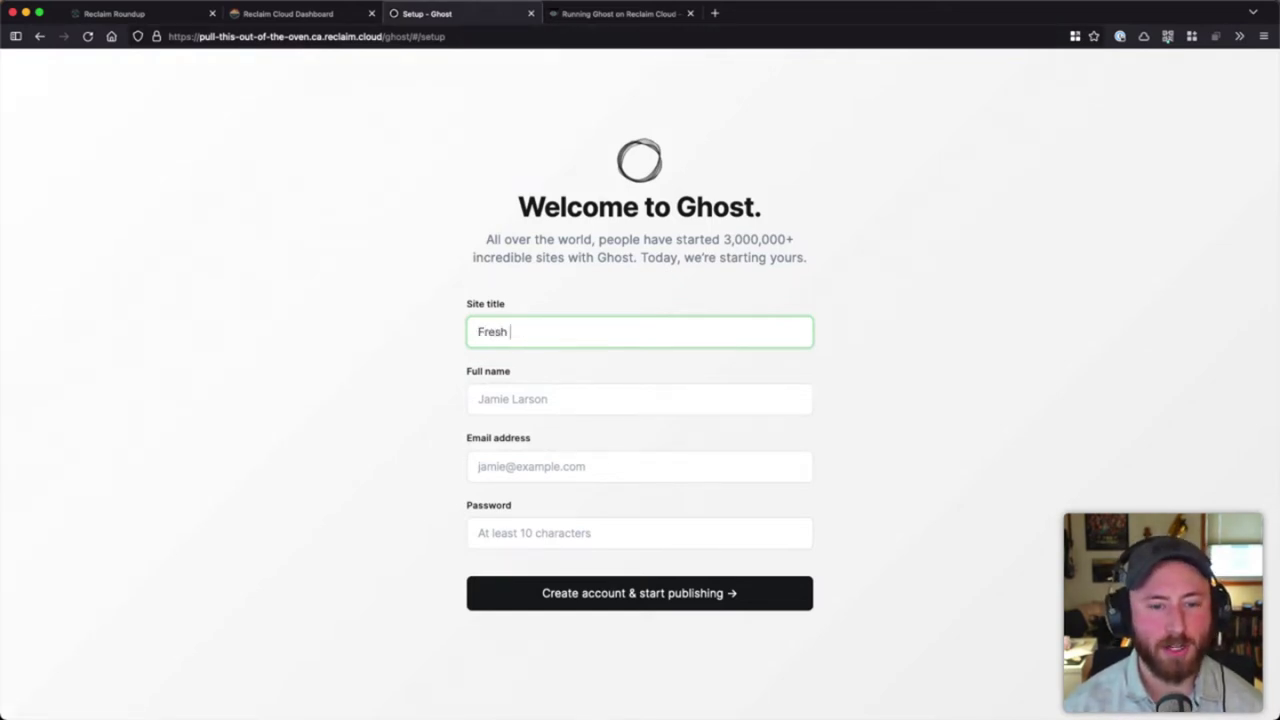
text(Ghost INst)
key(BackSpace)
key(BackSpace)
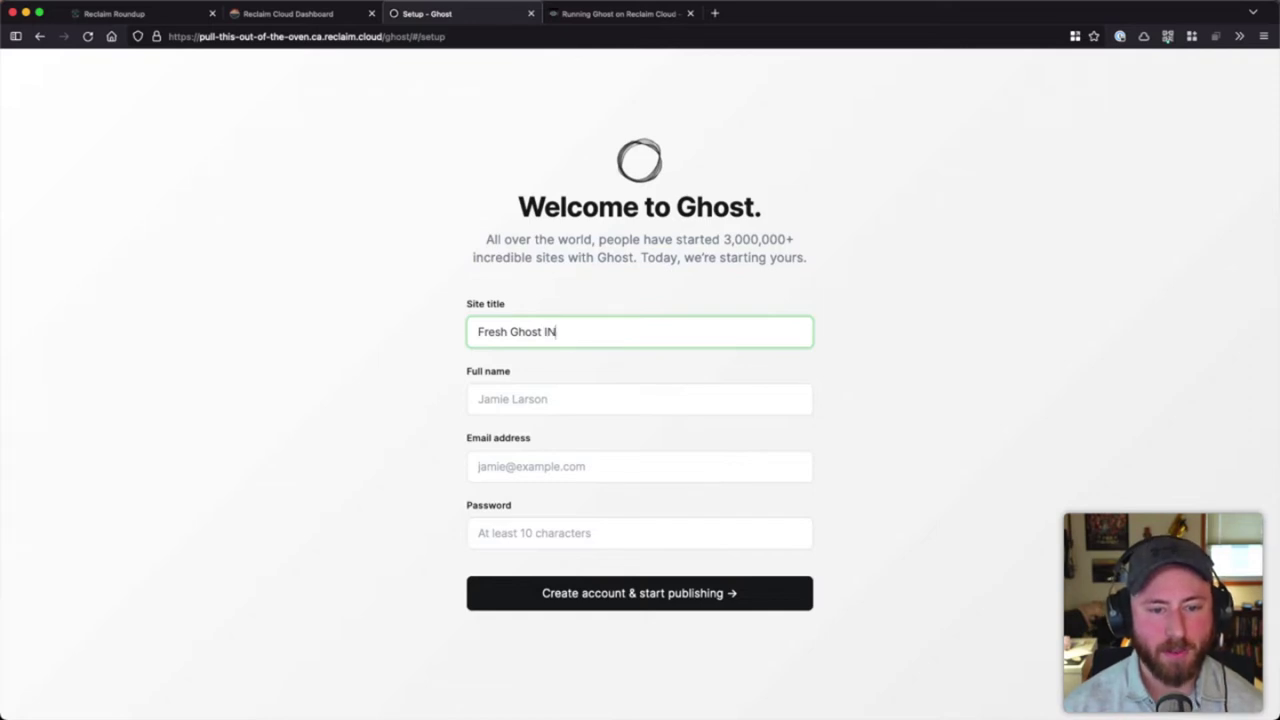
key(BackSpace)
text(nstall)
key(Tab)
text(T)
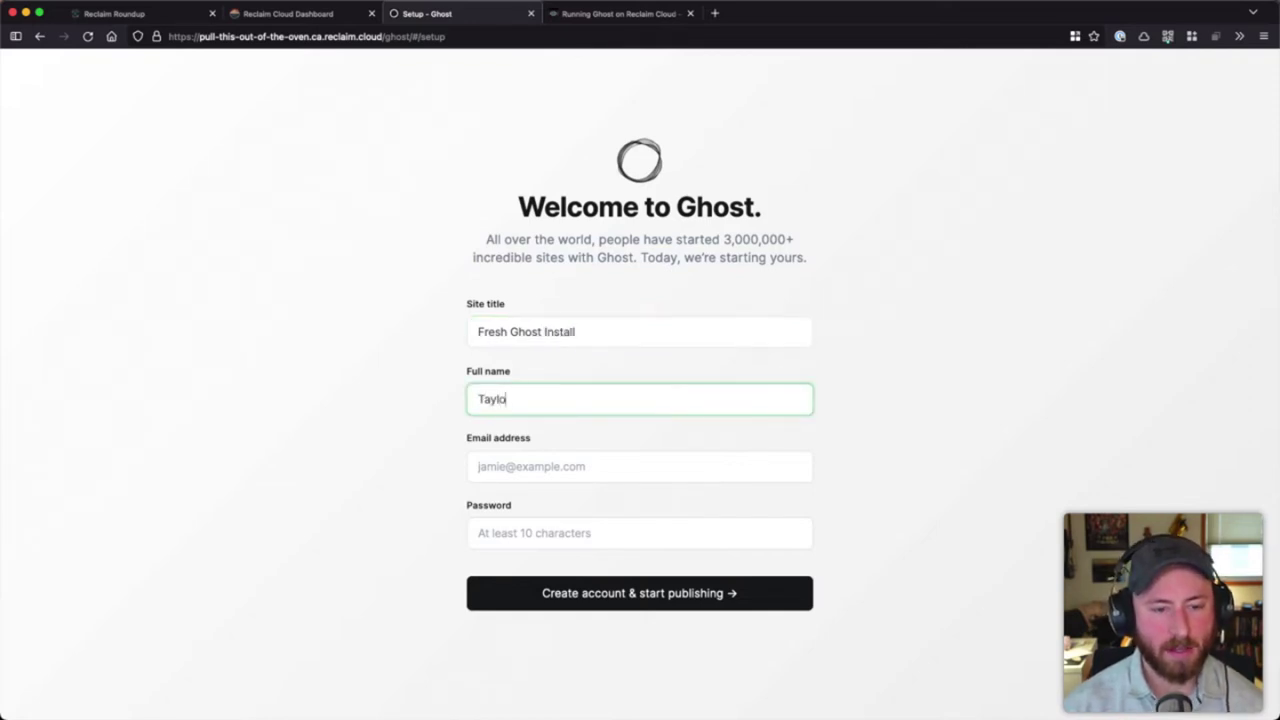
text(aylor Jadin)
key(Tab)
text(;em)
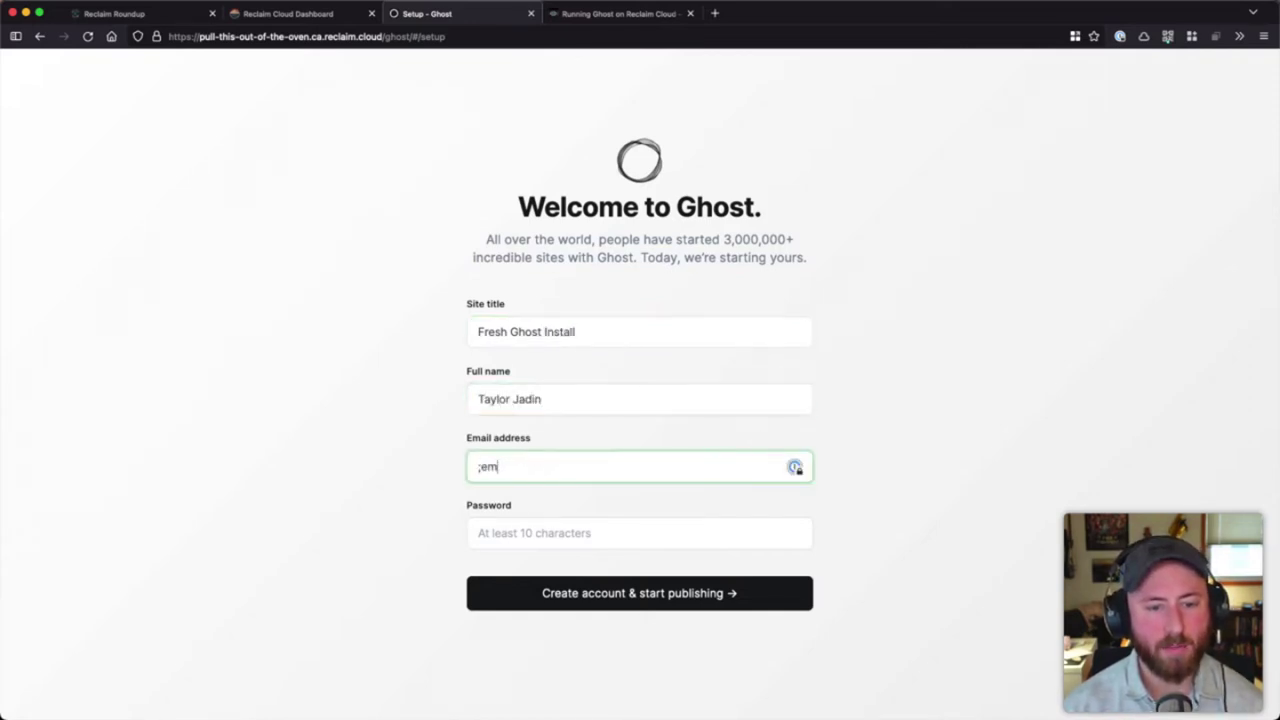
text(2)
key(Tab)
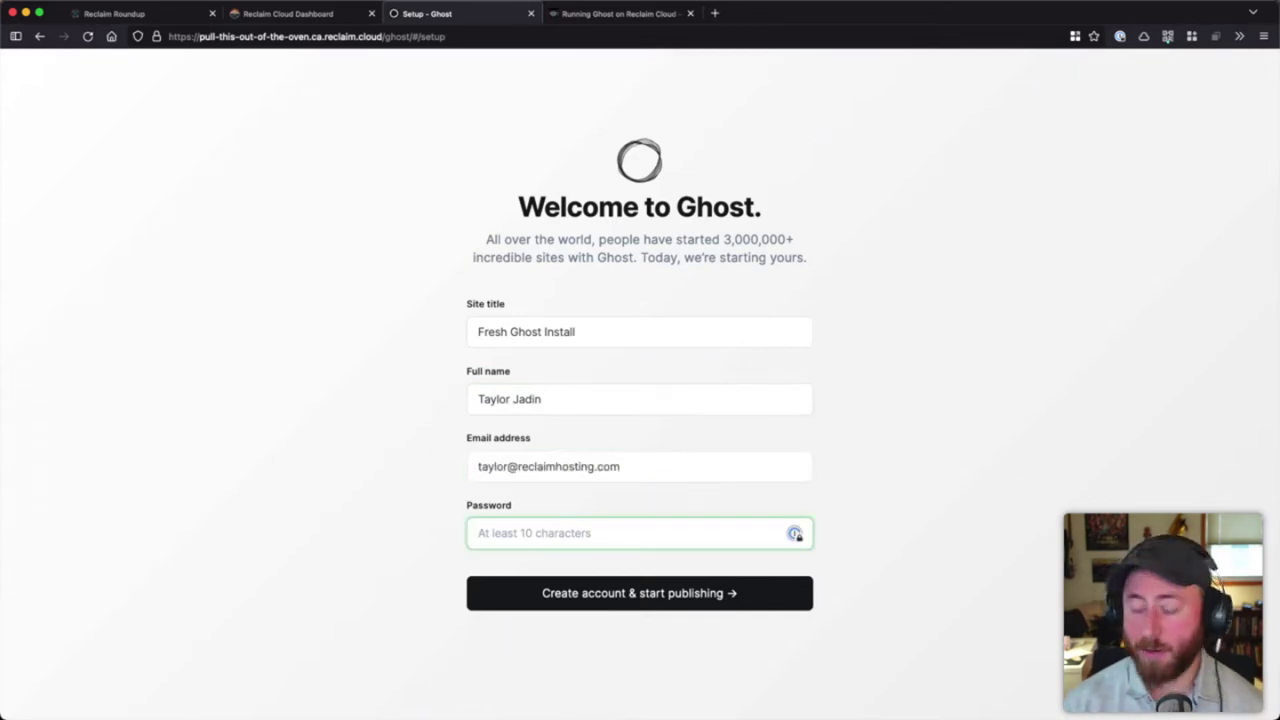
text(•••)
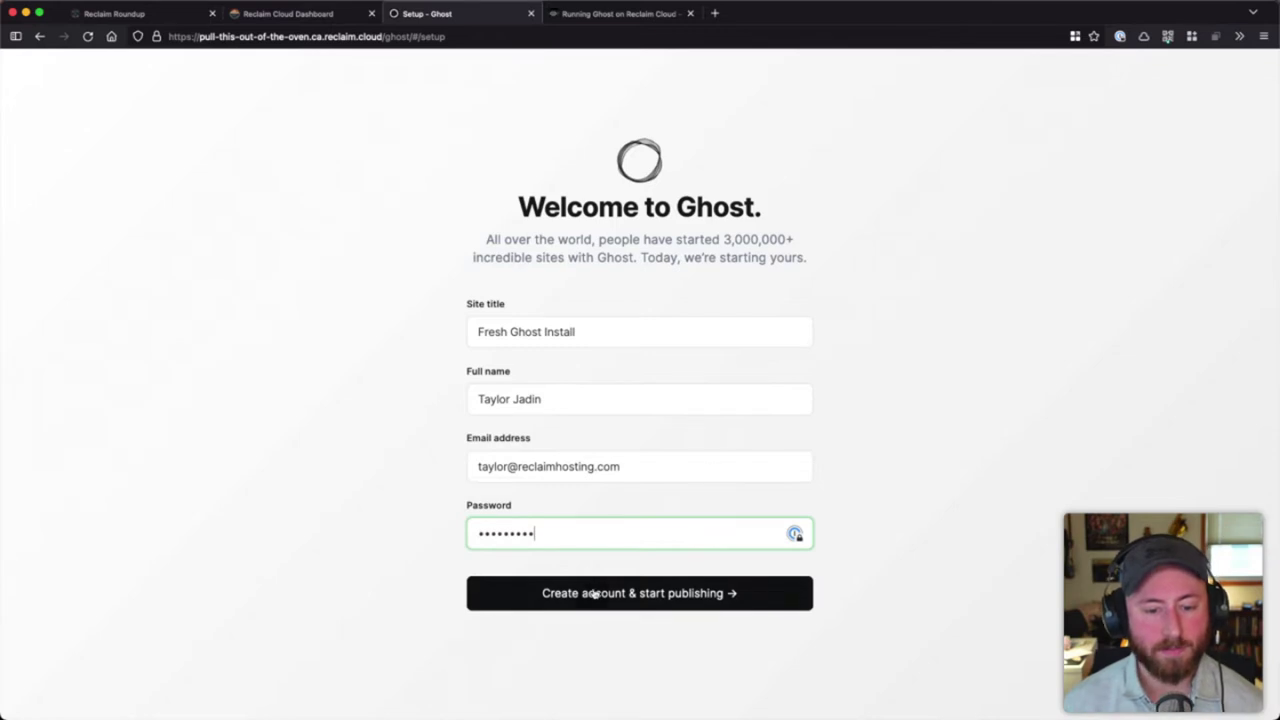
click(591, 593)
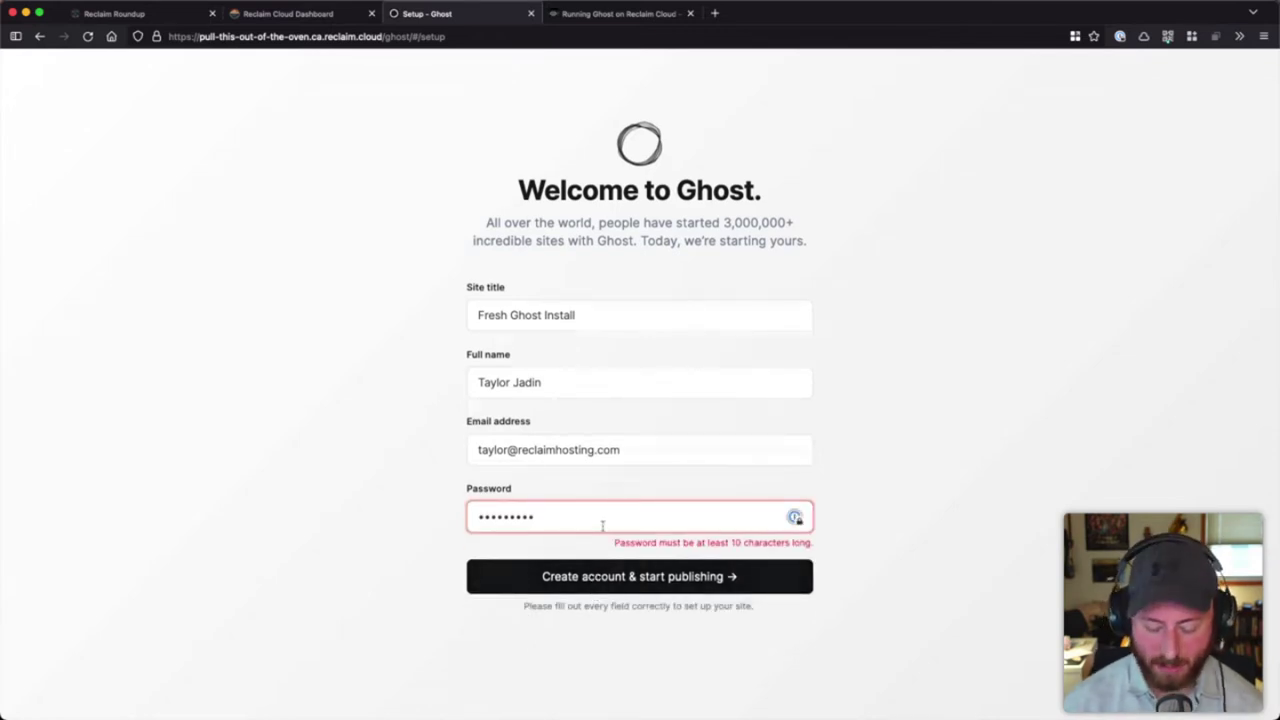
key(super+a)
text(••••••••••)
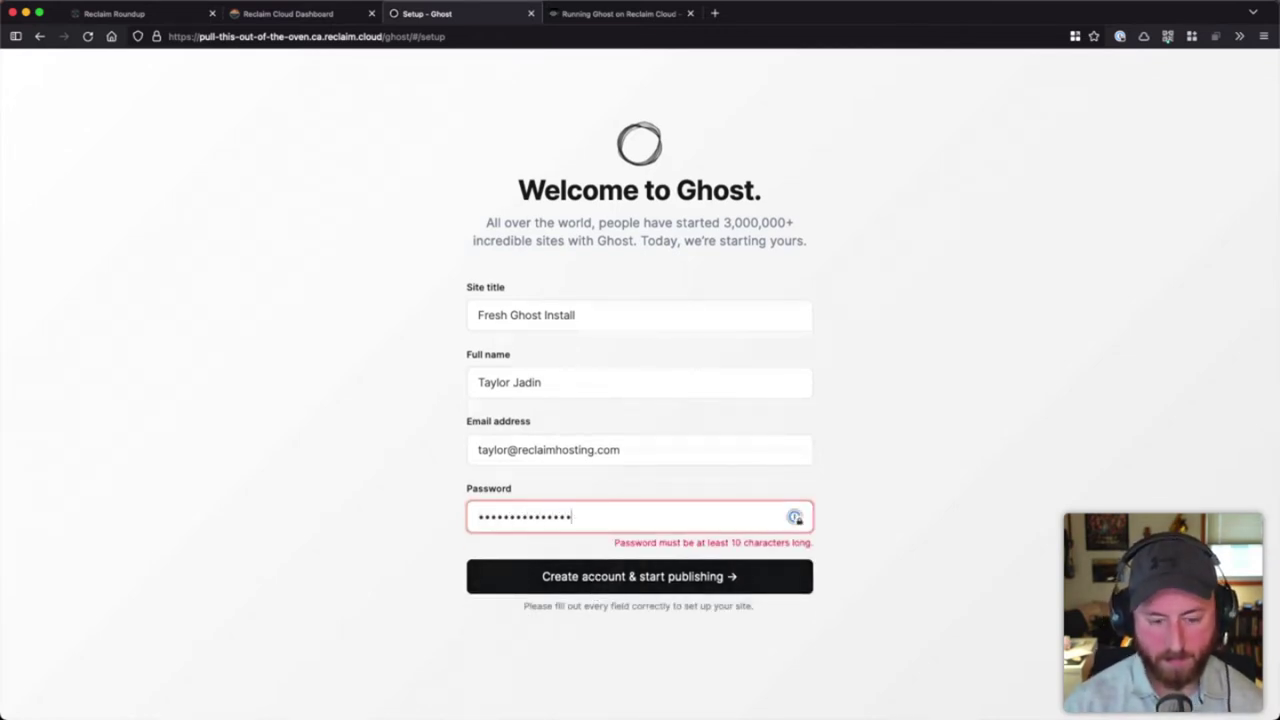
key(Return)
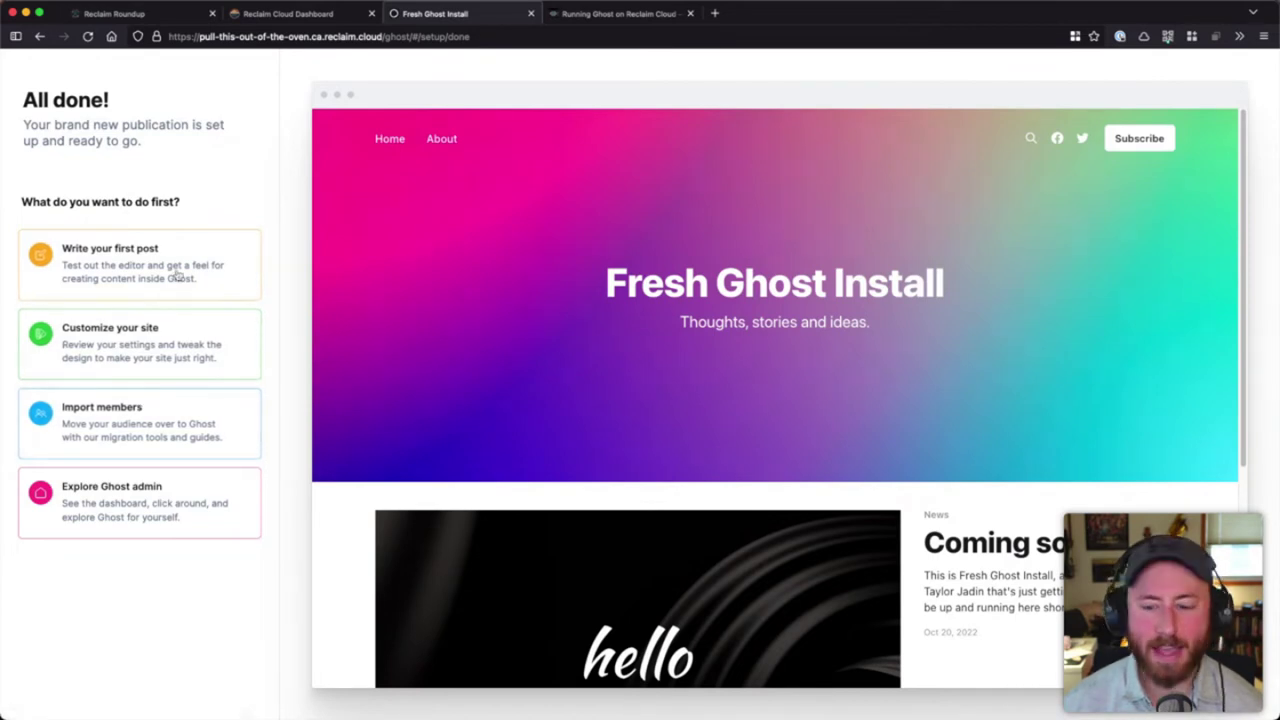
- Browse the Posts, Pages, Tags and Members sections, then open the admin Settings page
click(128, 284)
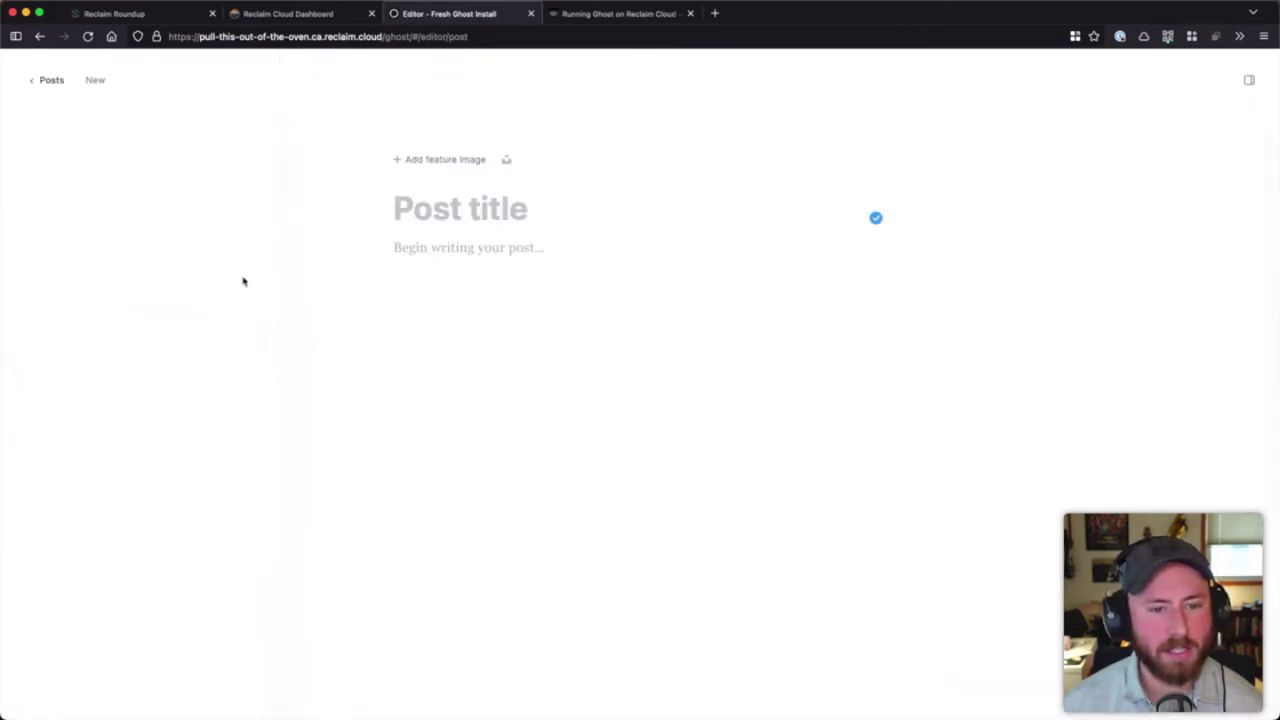
click(44, 82)
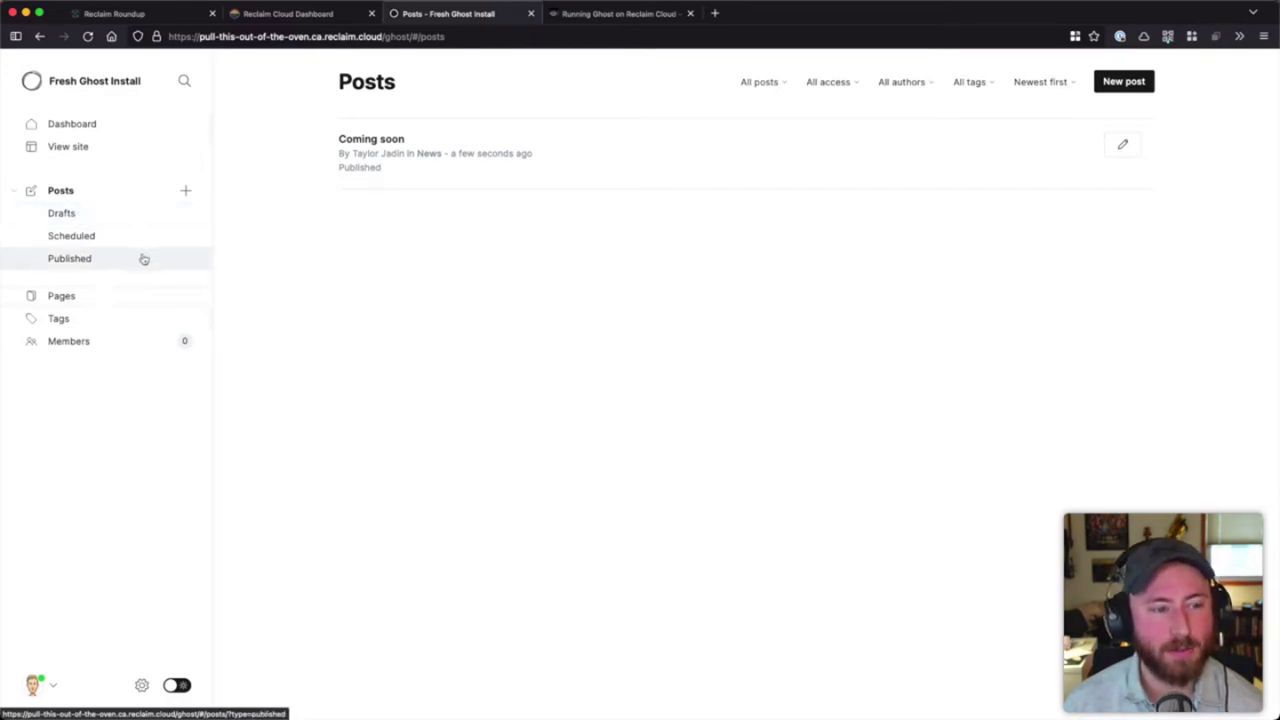
click(104, 307)
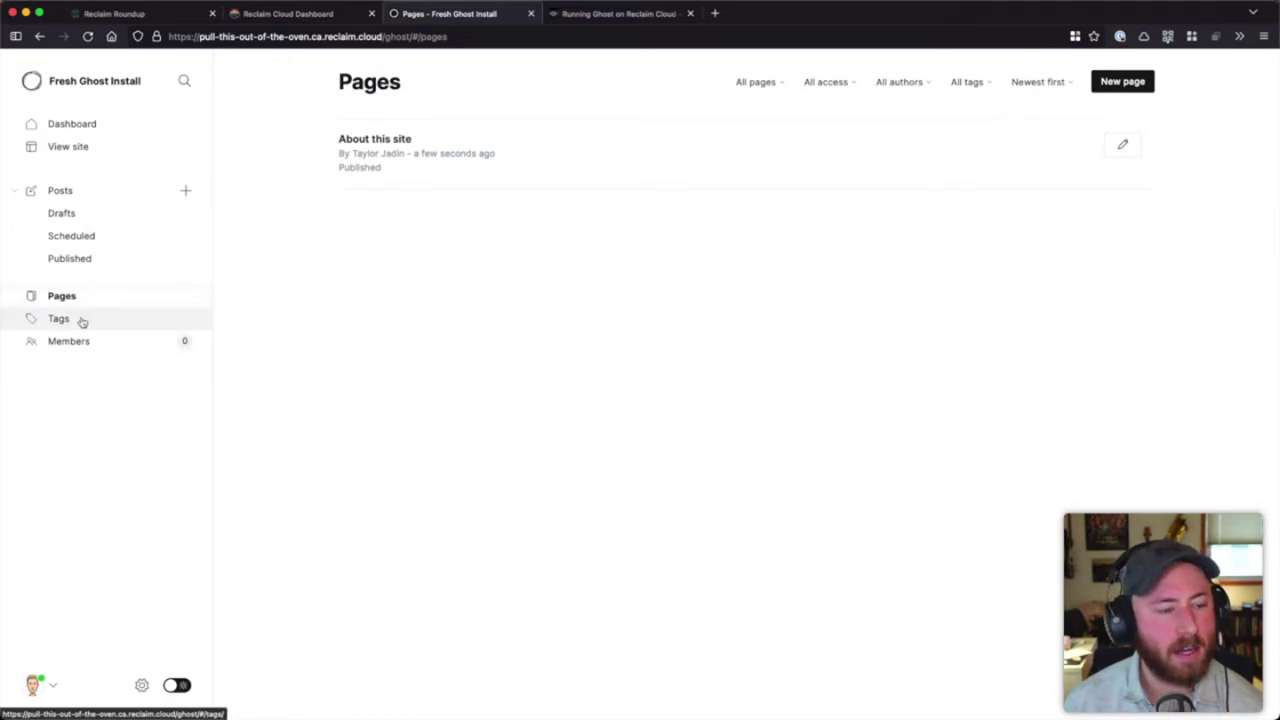
click(82, 320)
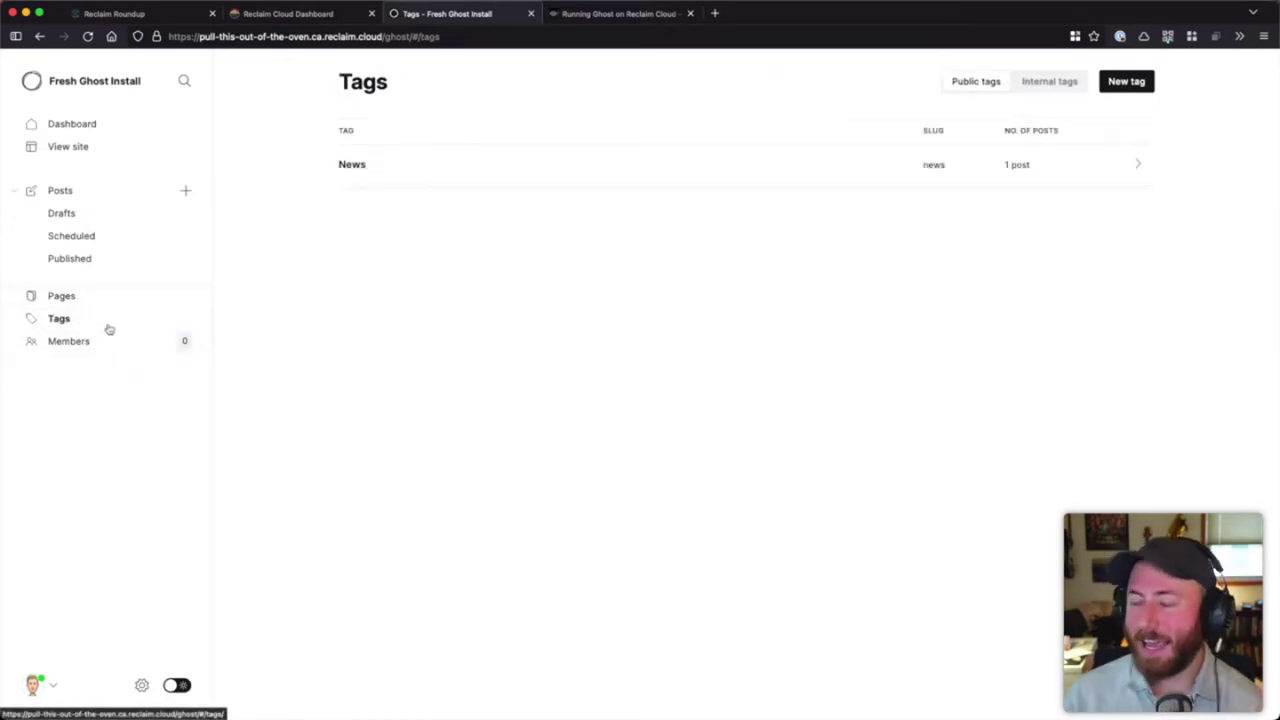
click(86, 342)
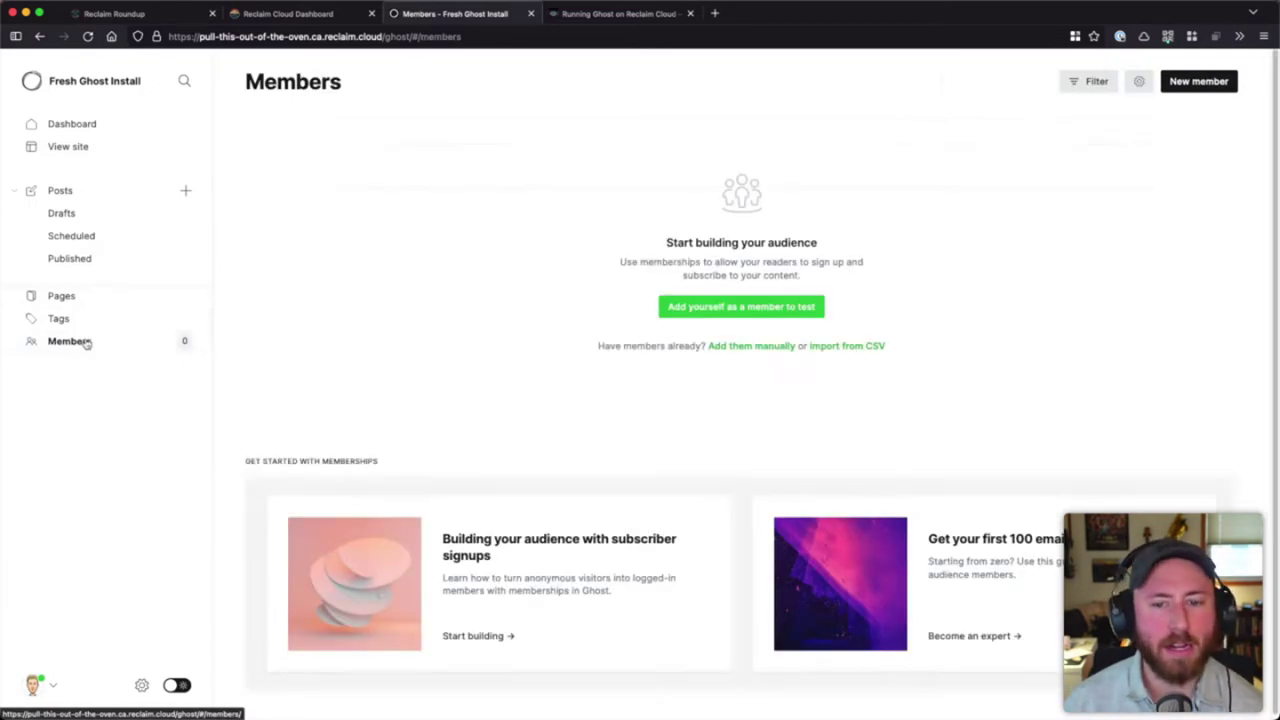
click(141, 685)
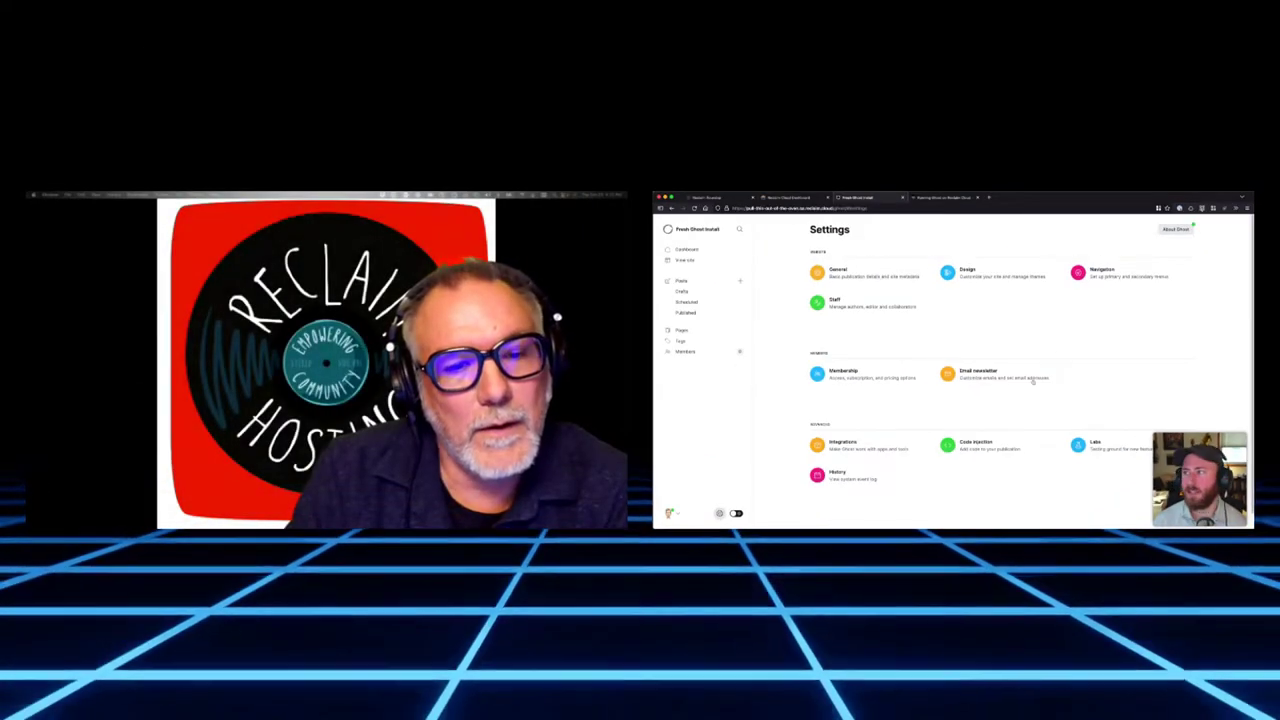
click(710, 352)
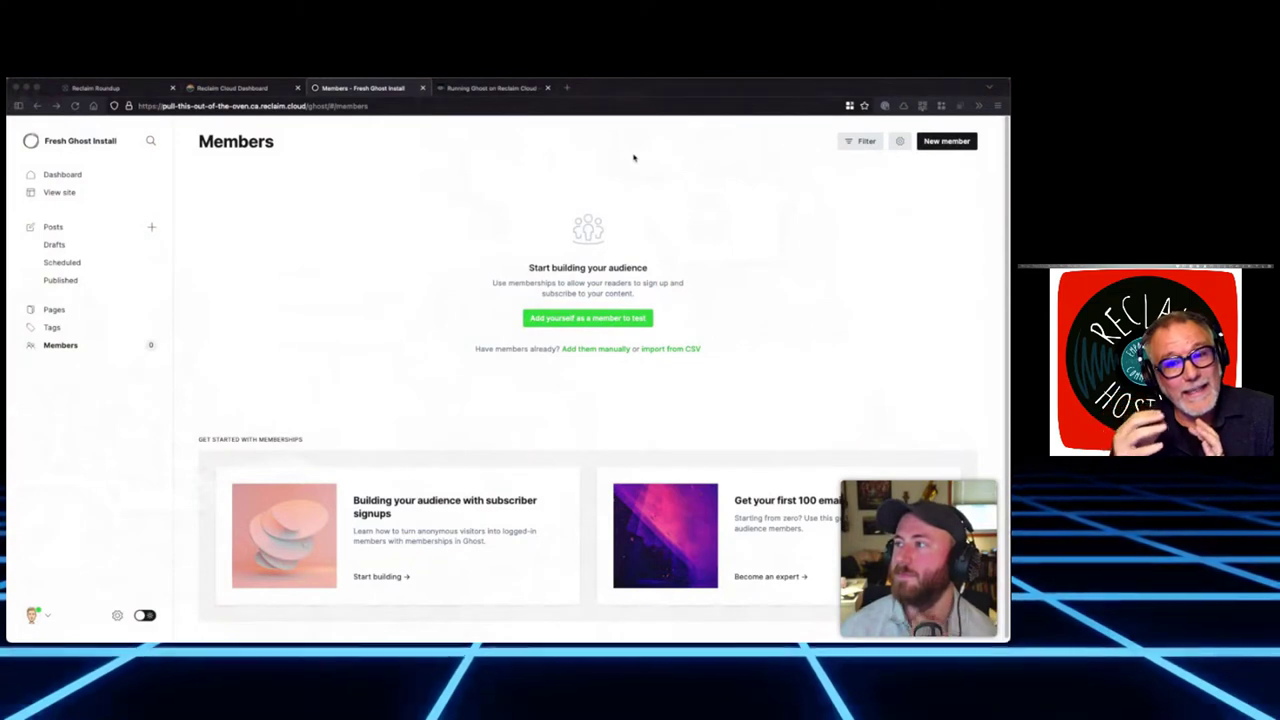
click(950, 148)
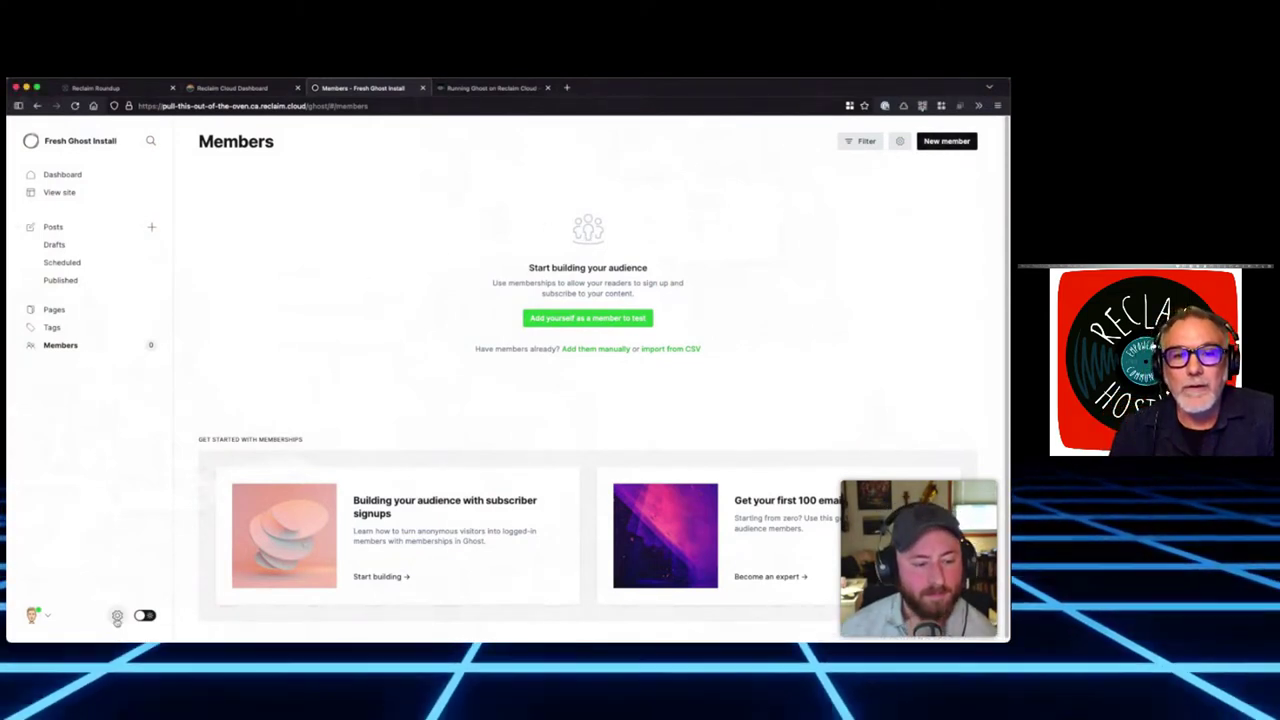
click(38, 616)
click(117, 616)
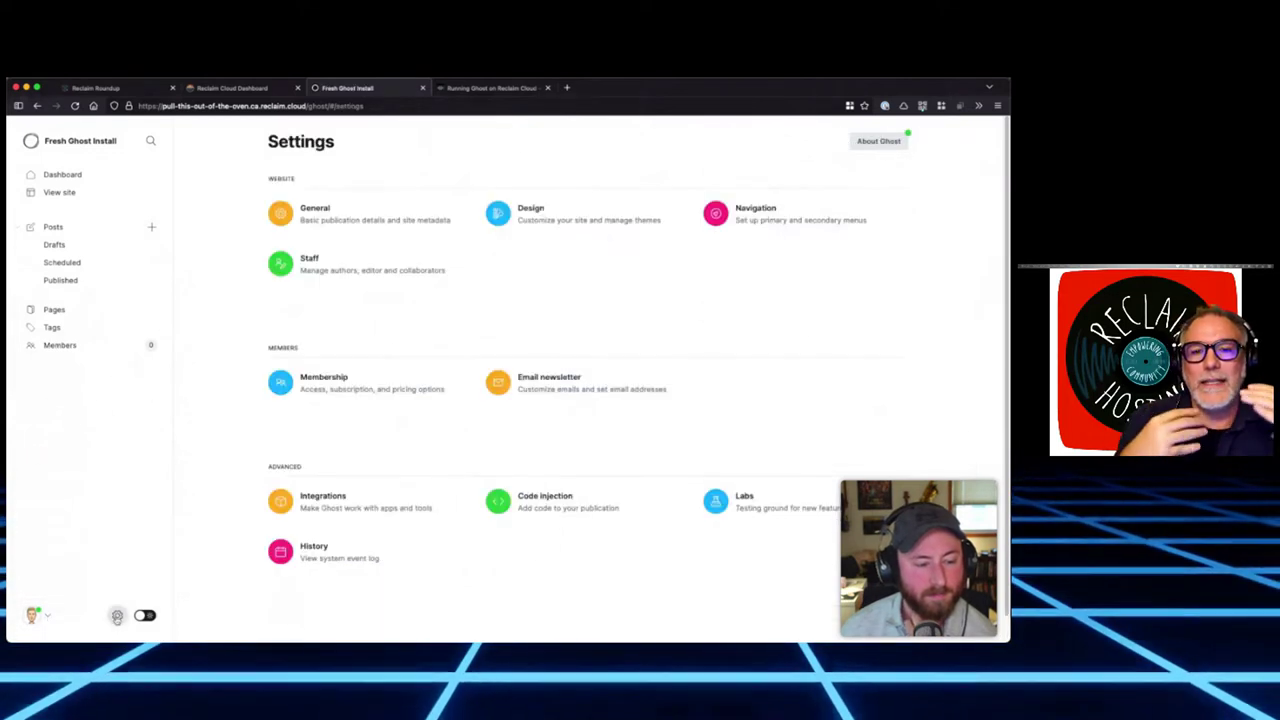
click(58, 174)
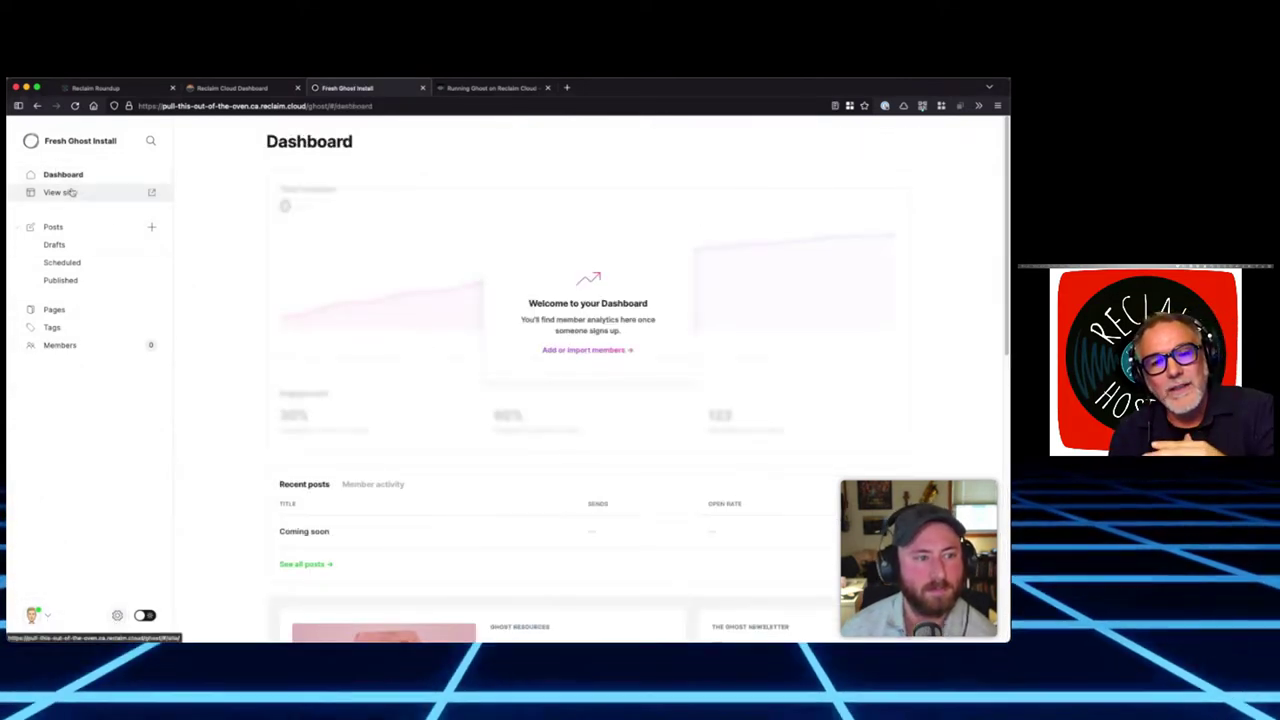
click(70, 192)
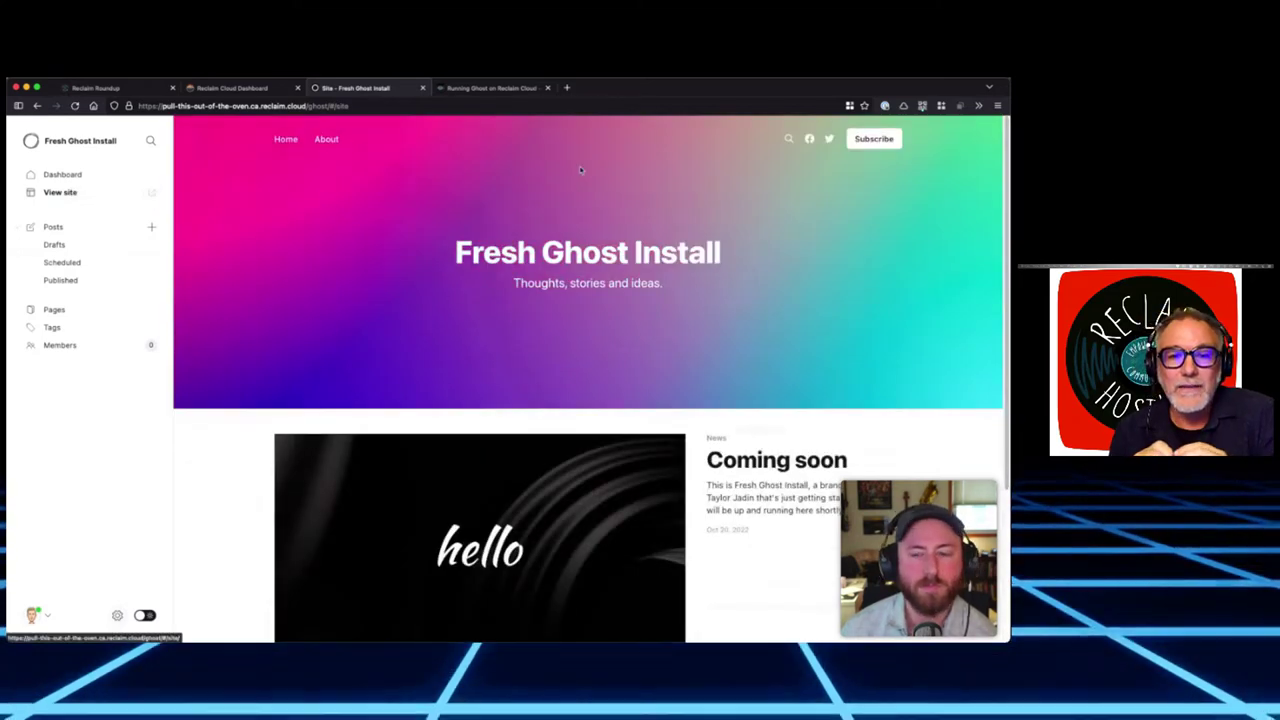
scroll(830, 175, down, 4)
scroll(818, 197, up, 4)
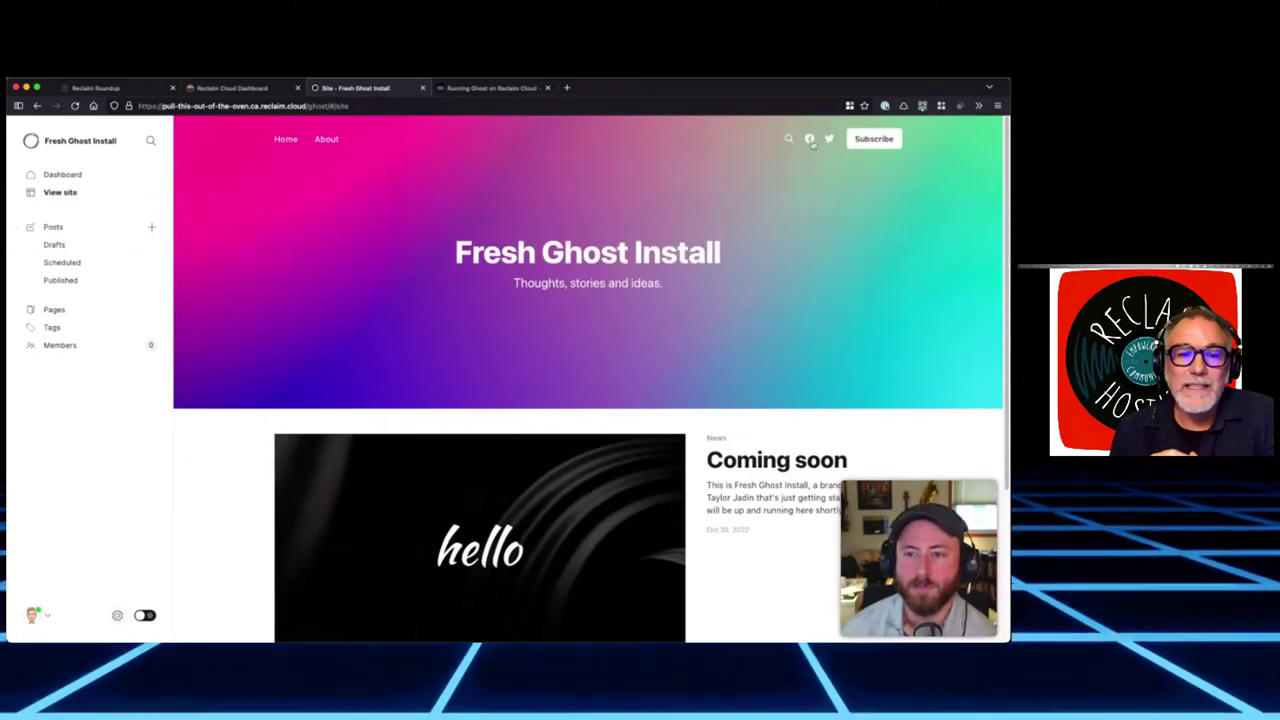
click(286, 141)
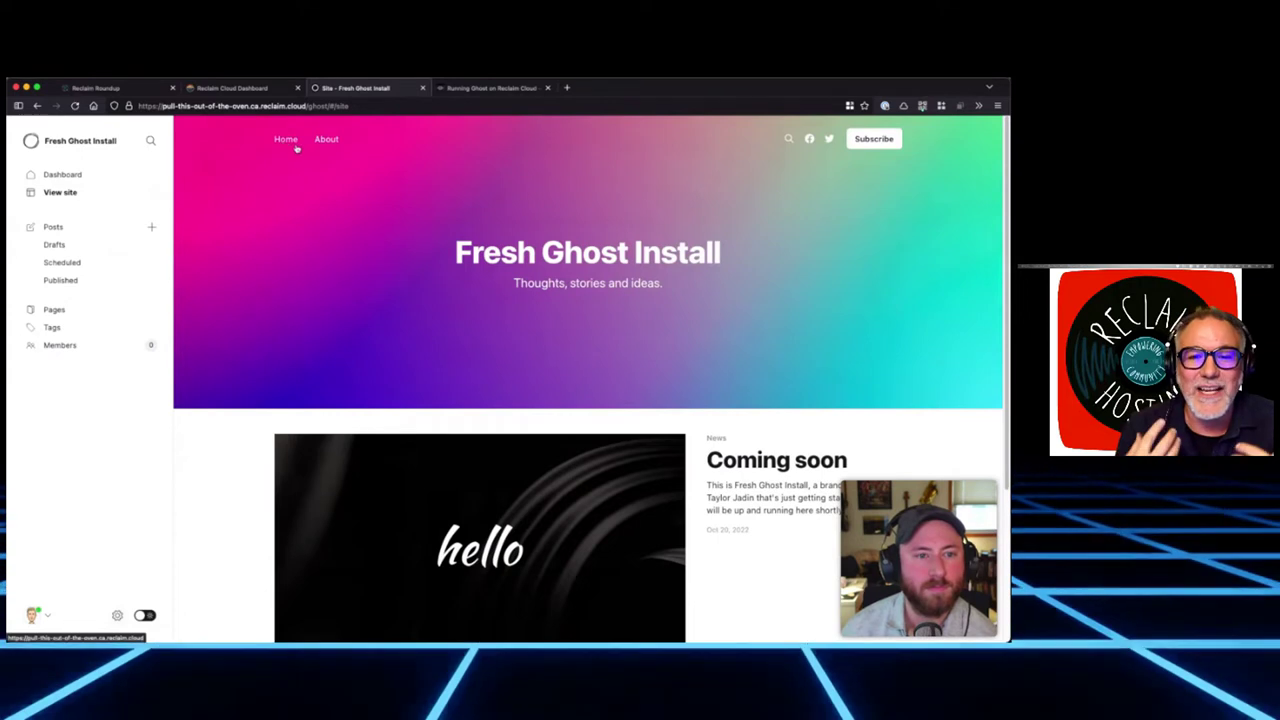
click(117, 615)
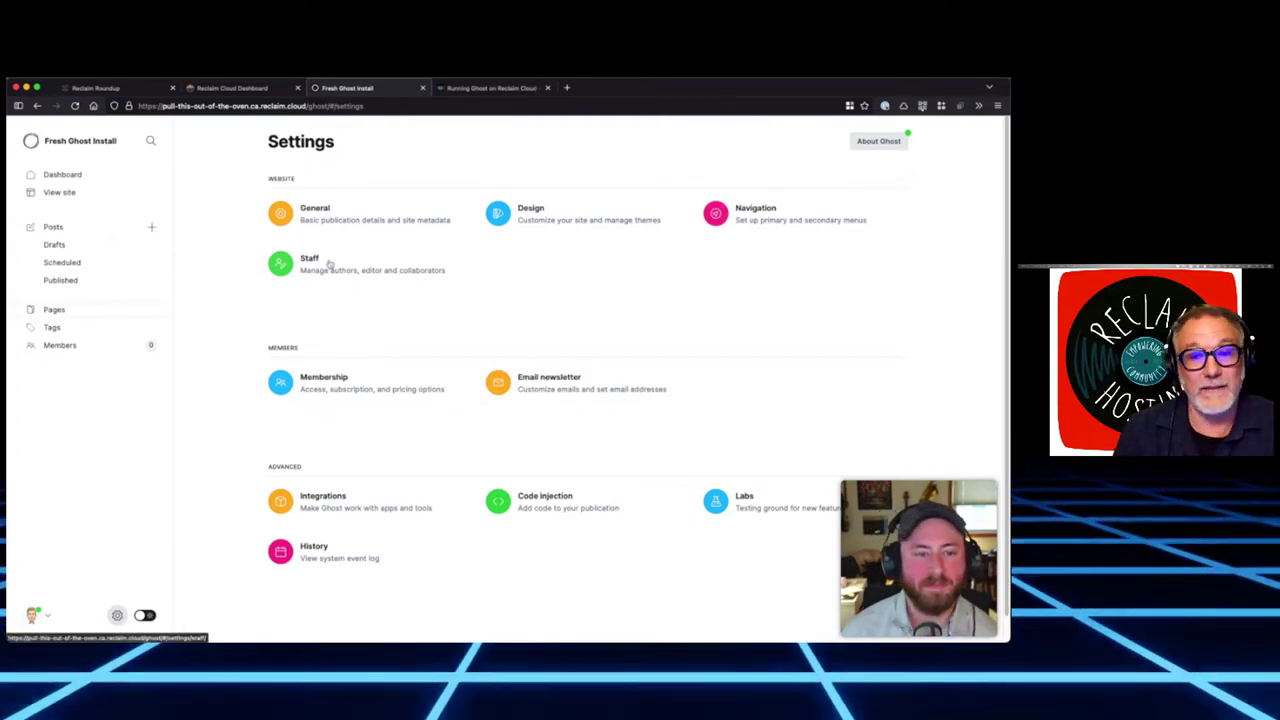
click(549, 209)
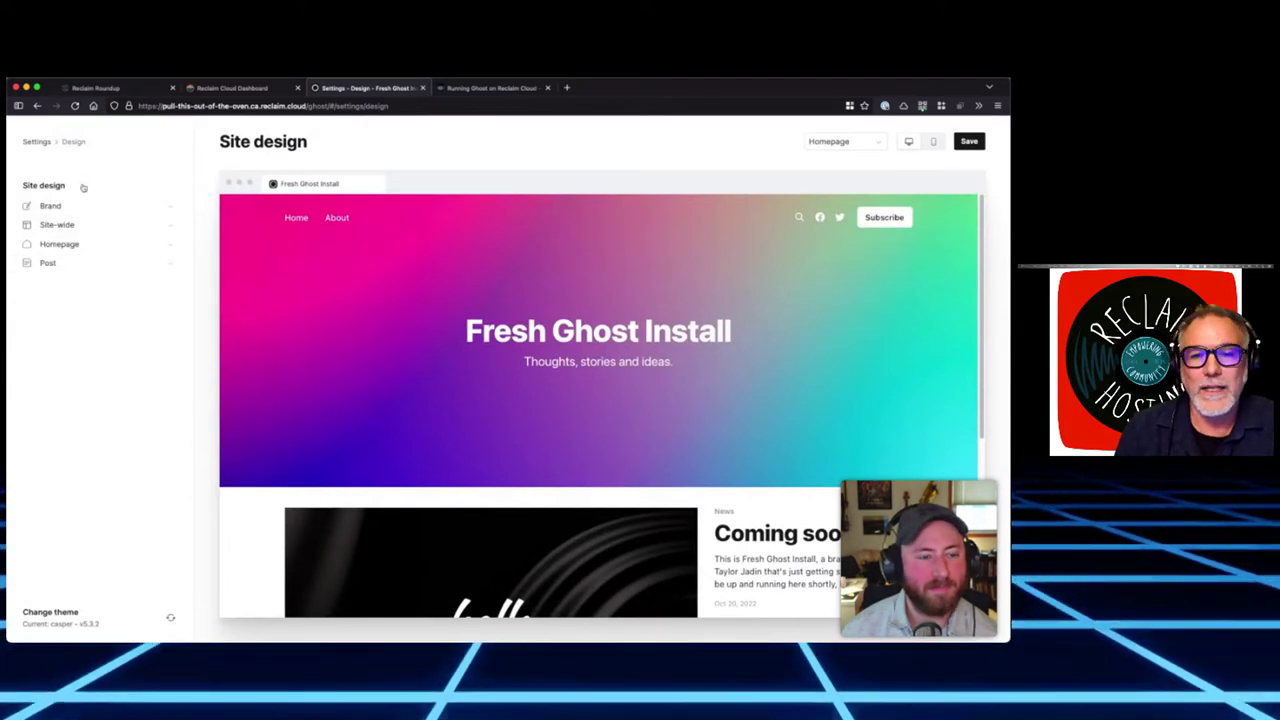
click(37, 142)
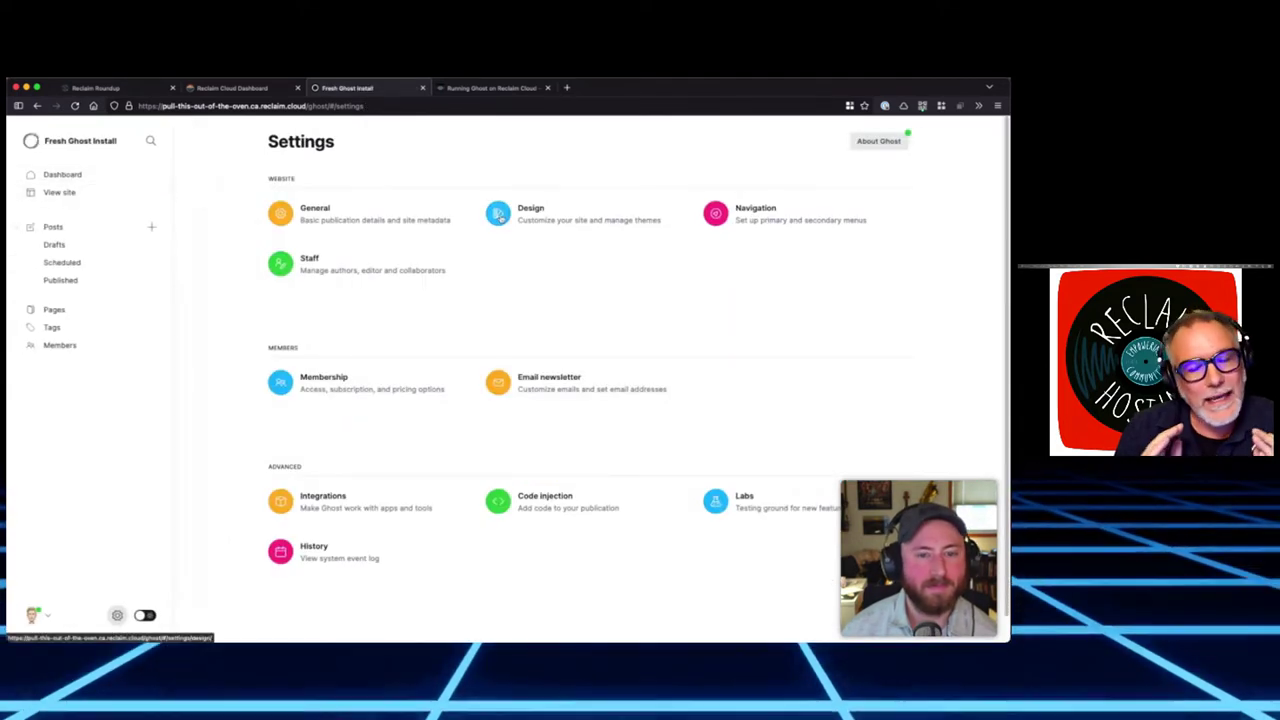
click(500, 217)
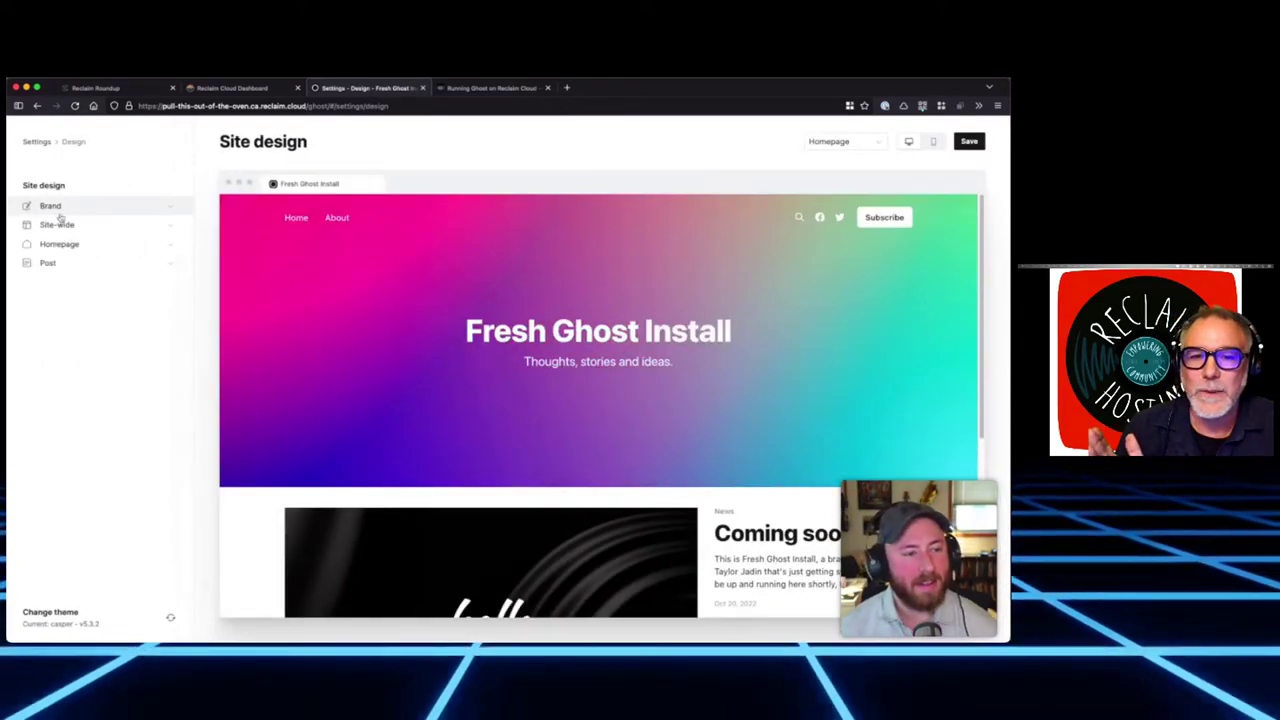
click(58, 223)
click(70, 228)
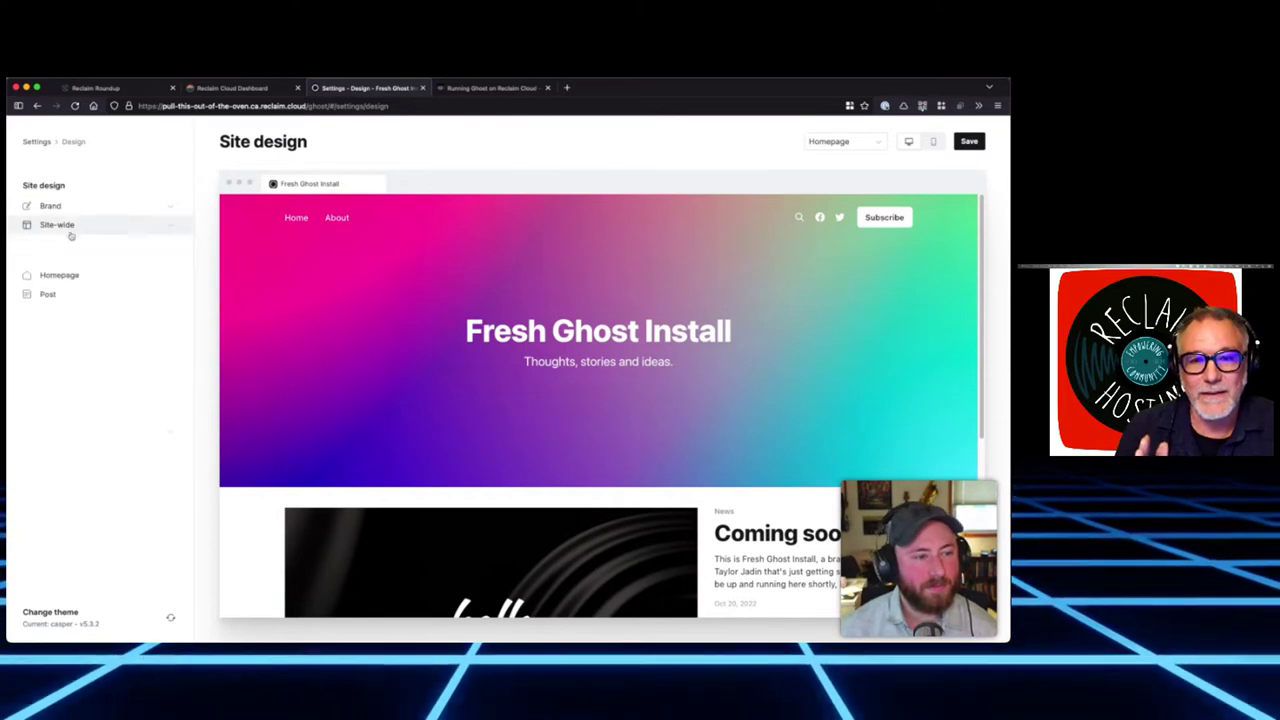
click(76, 246)
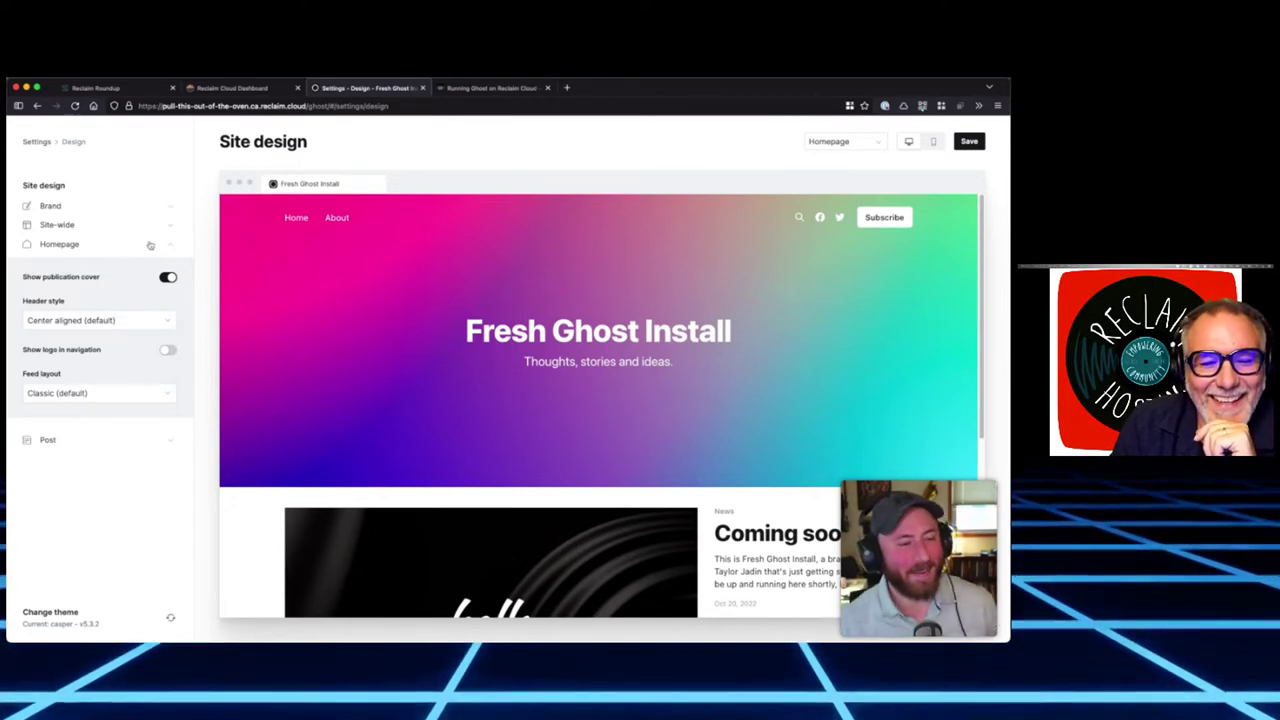
click(36, 141)
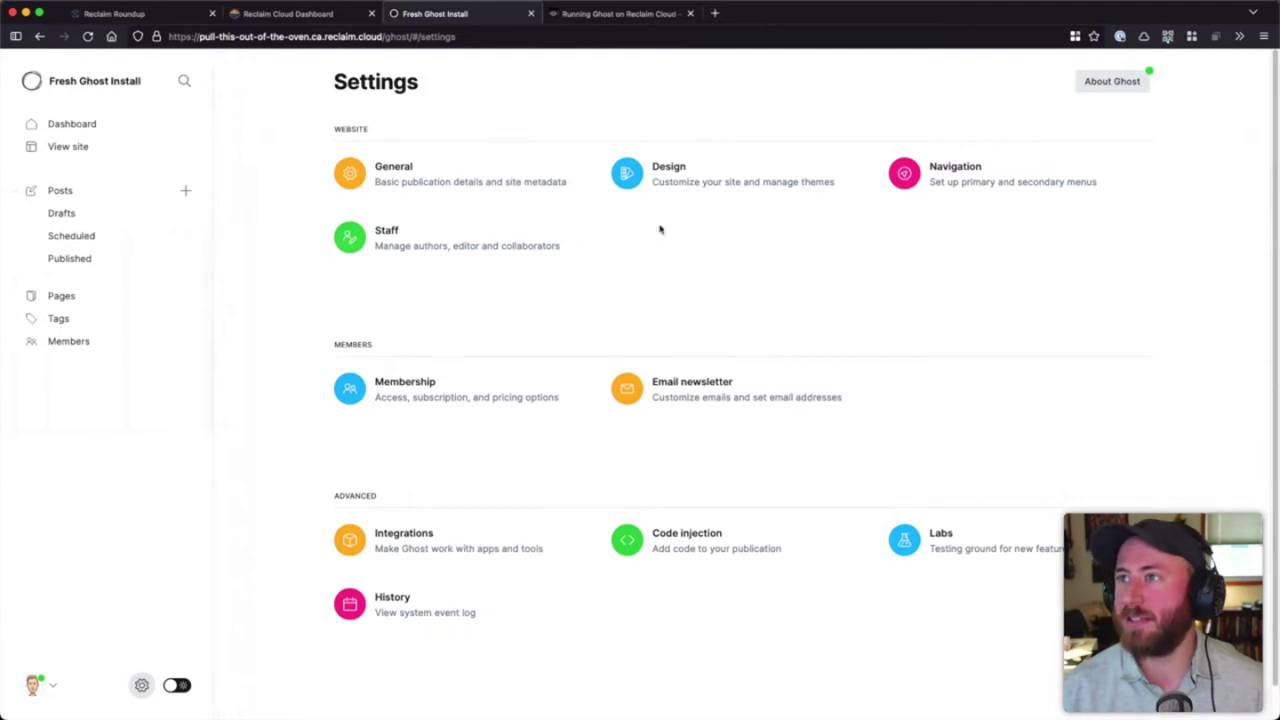
click(92, 125)
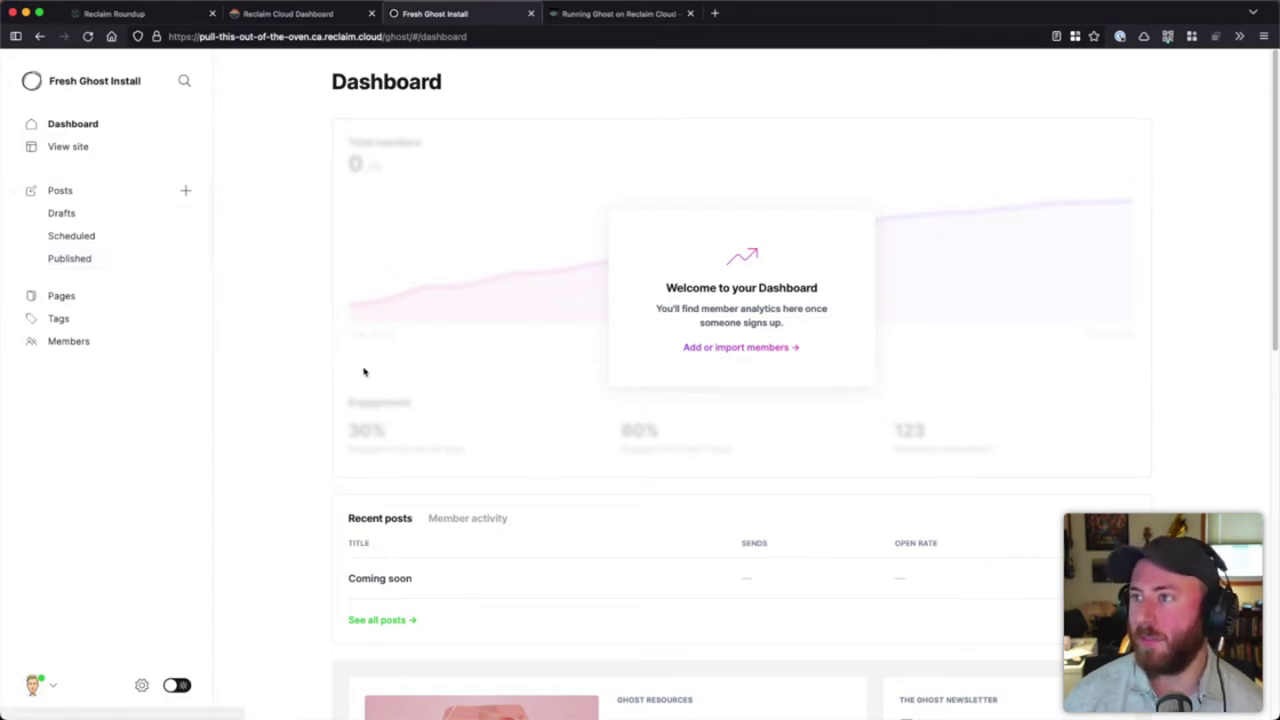
scroll(367, 461, down, 3)
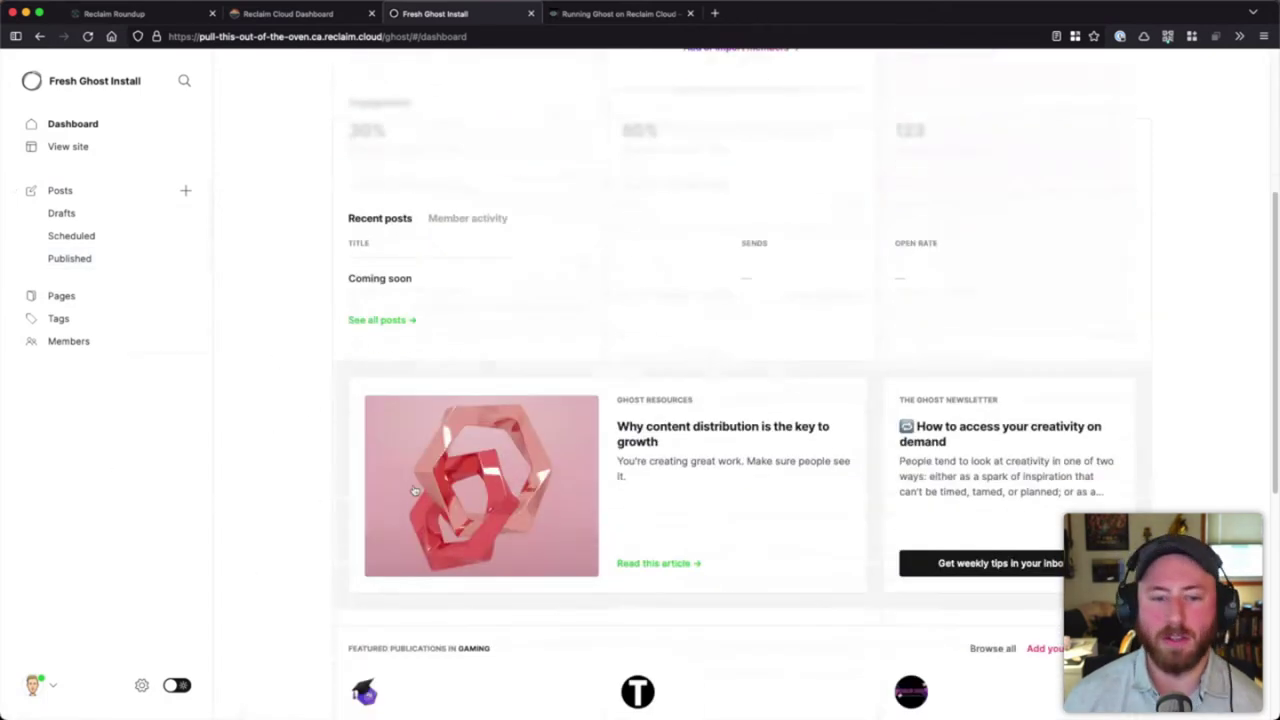
scroll(414, 491, up, 3)
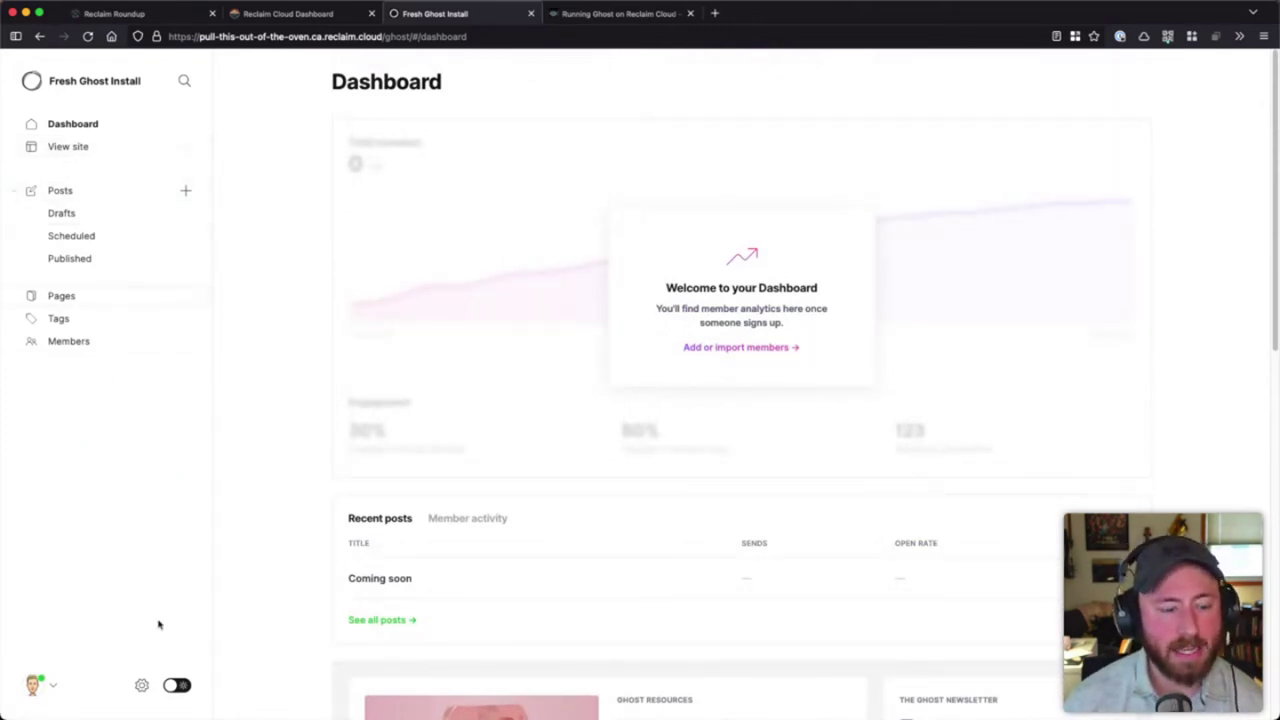
click(141, 685)
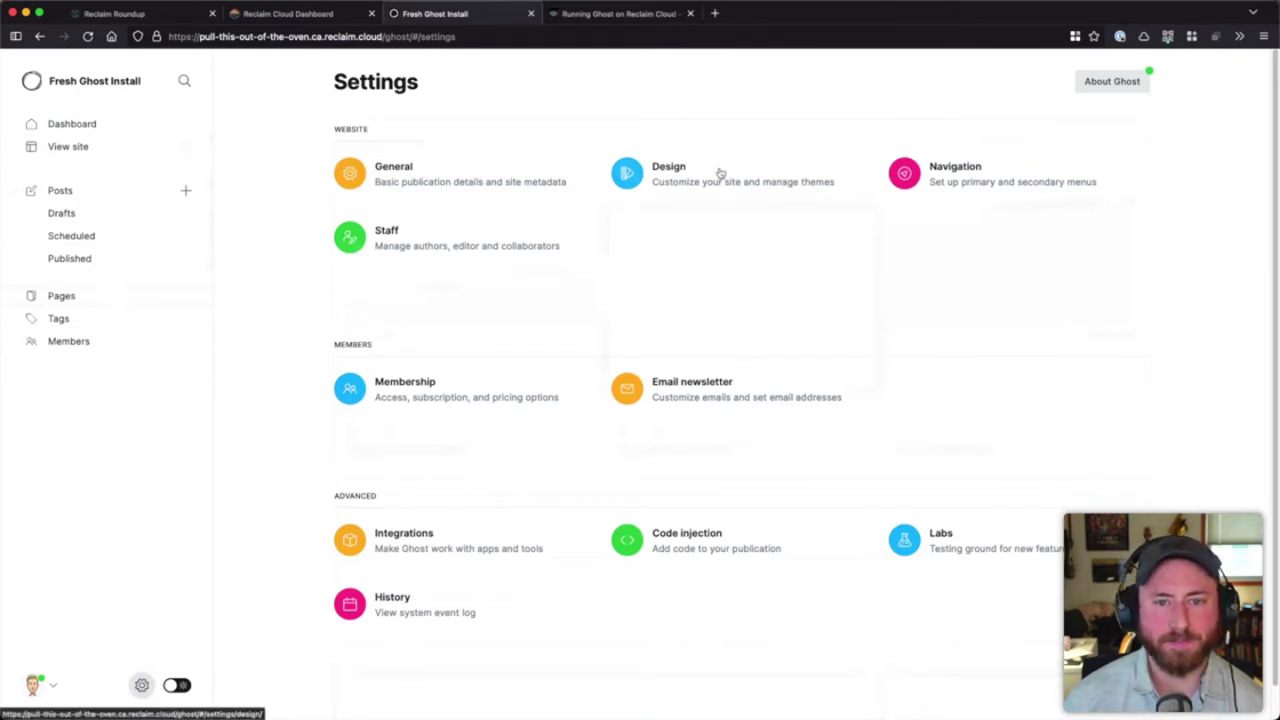
- Open the Design settings and check the preview page choices, keeping the homepage preview
click(681, 173)
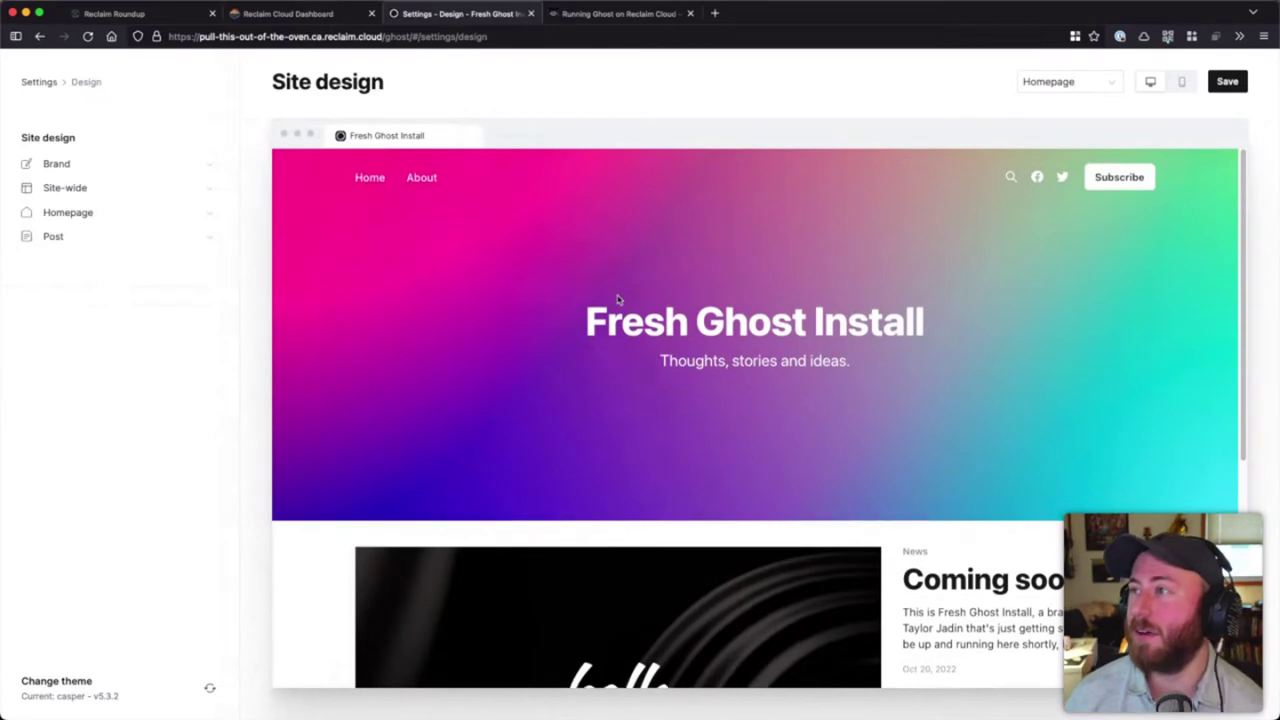
scroll(617, 297, down, 3)
scroll(617, 297, up, 3)
scroll(963, 260, down, 8)
scroll(955, 275, up, 8)
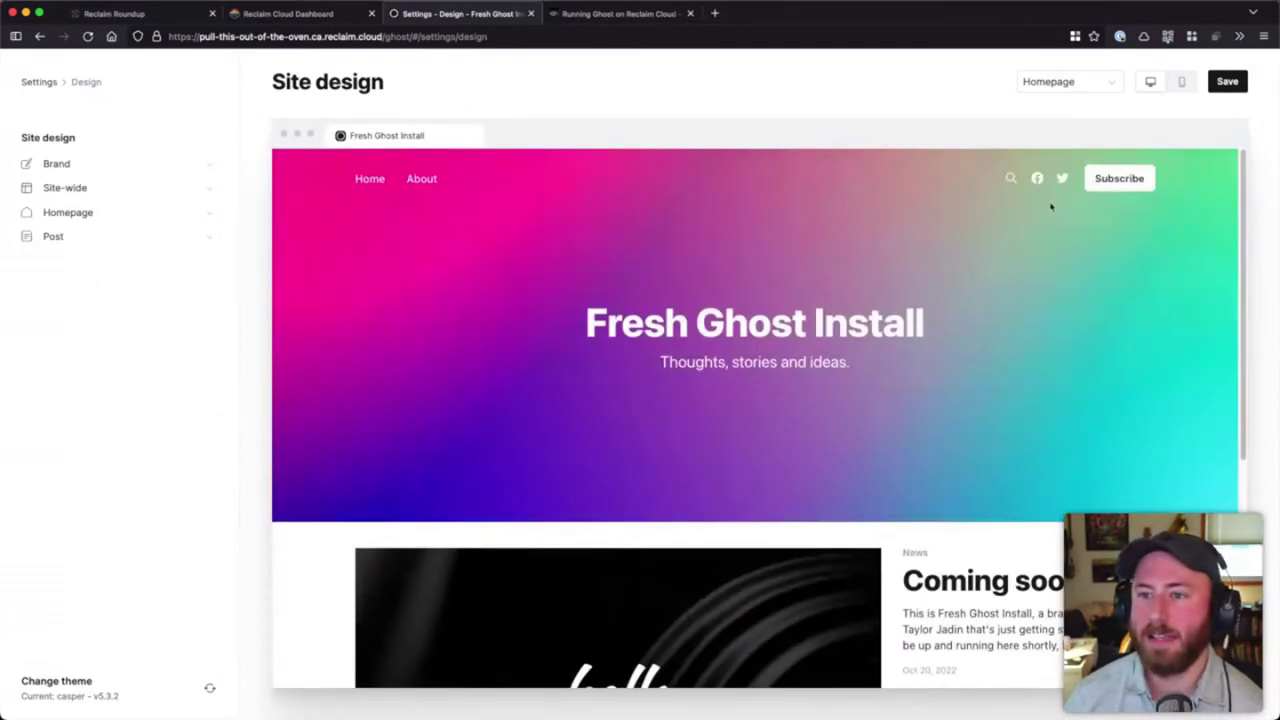
click(1069, 81)
click(1069, 81)
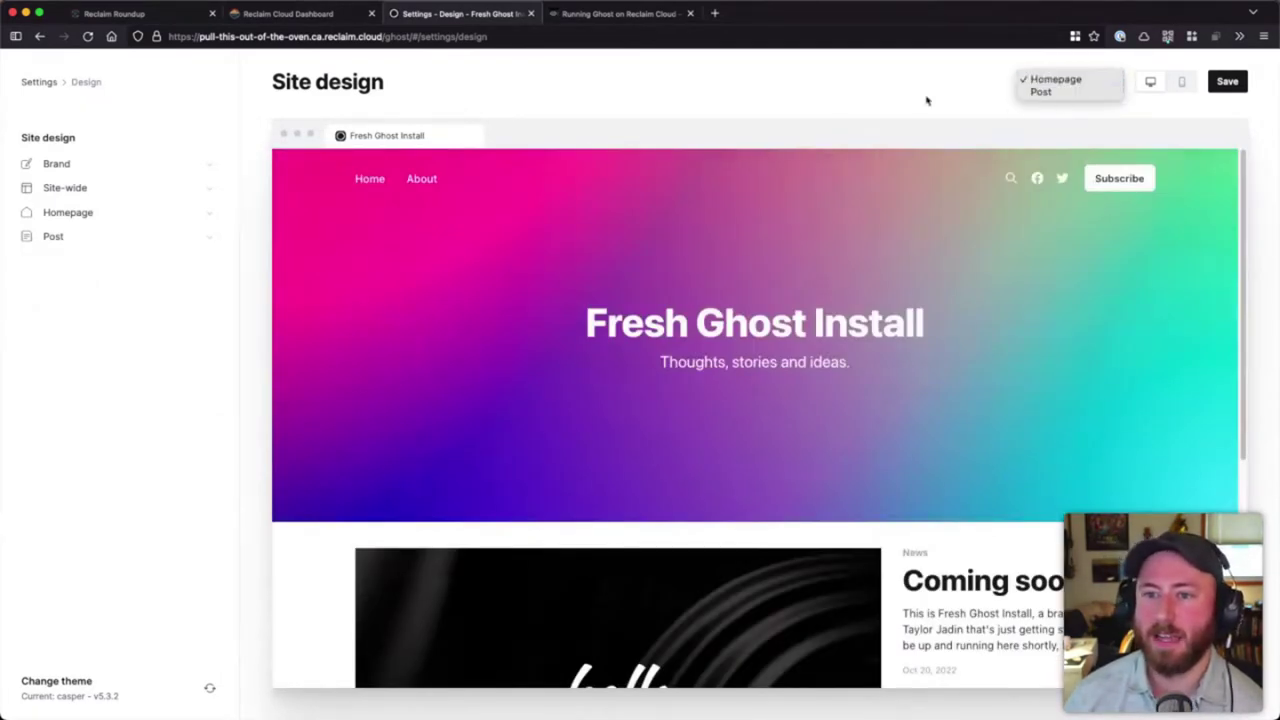
- Expand and collapse the Brand, Site-wide, Homepage and Post sections, previewing a post page
click(143, 168)
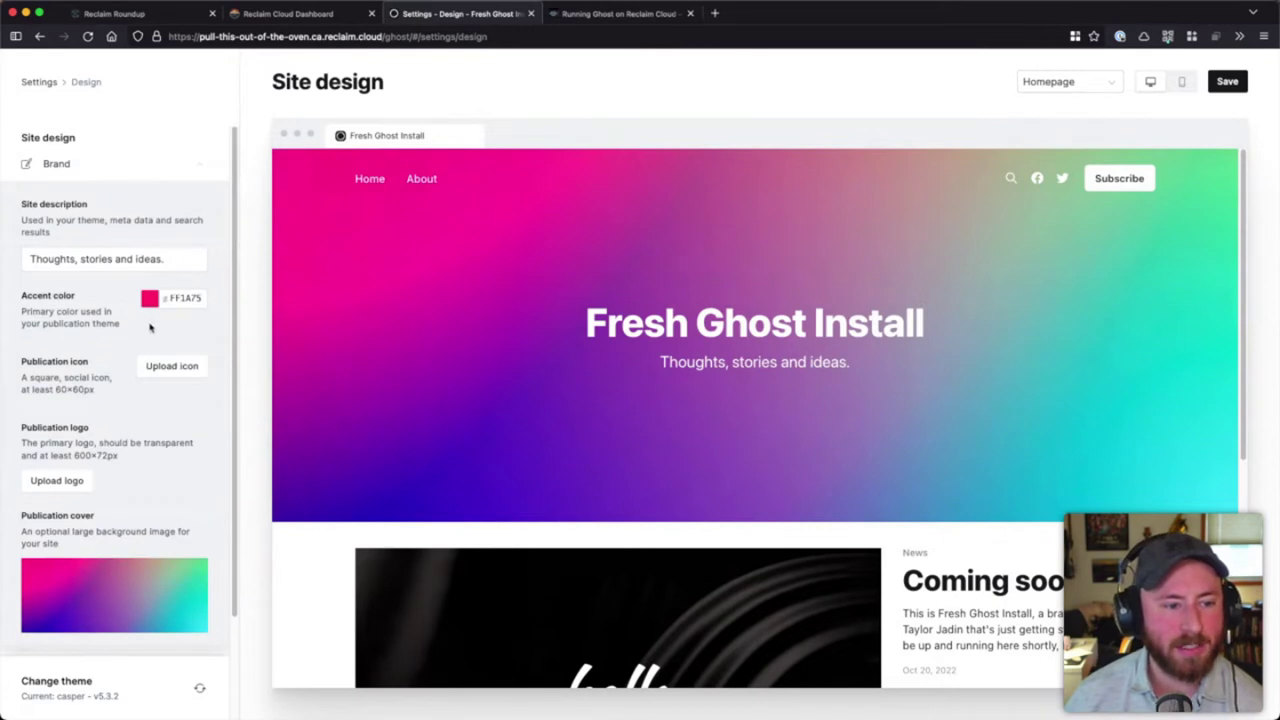
click(116, 165)
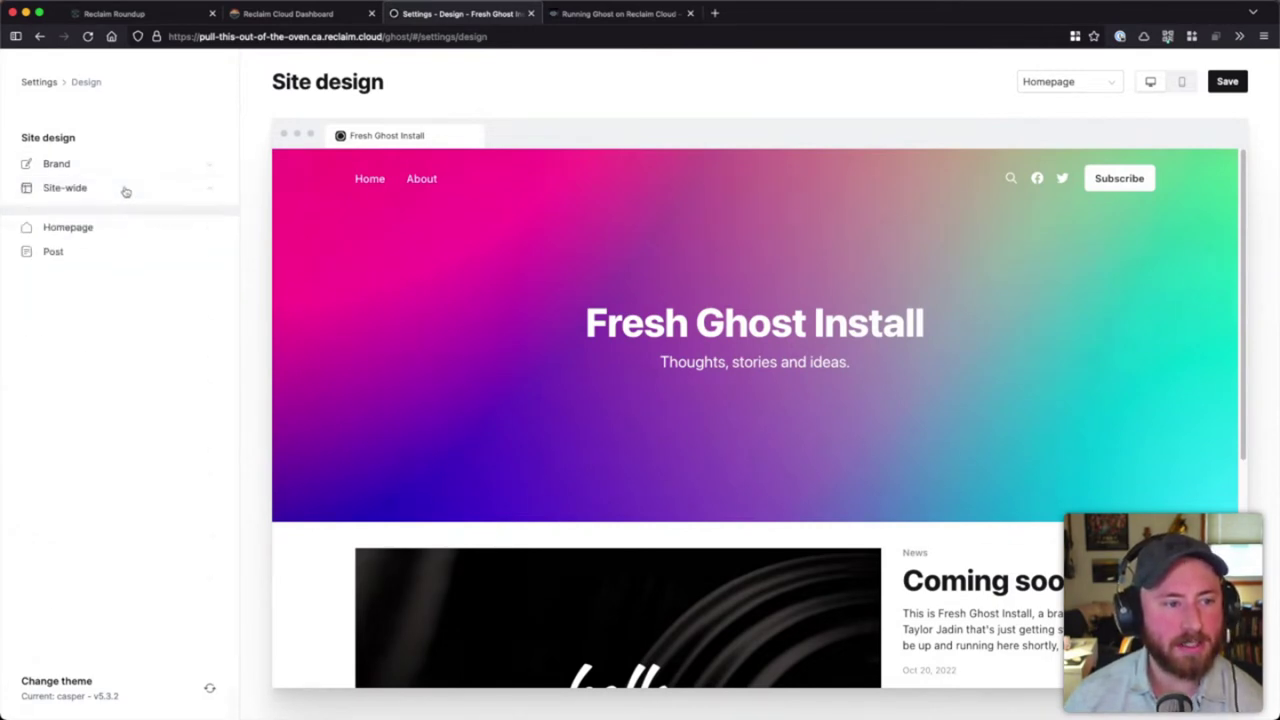
click(123, 191)
click(122, 194)
click(119, 214)
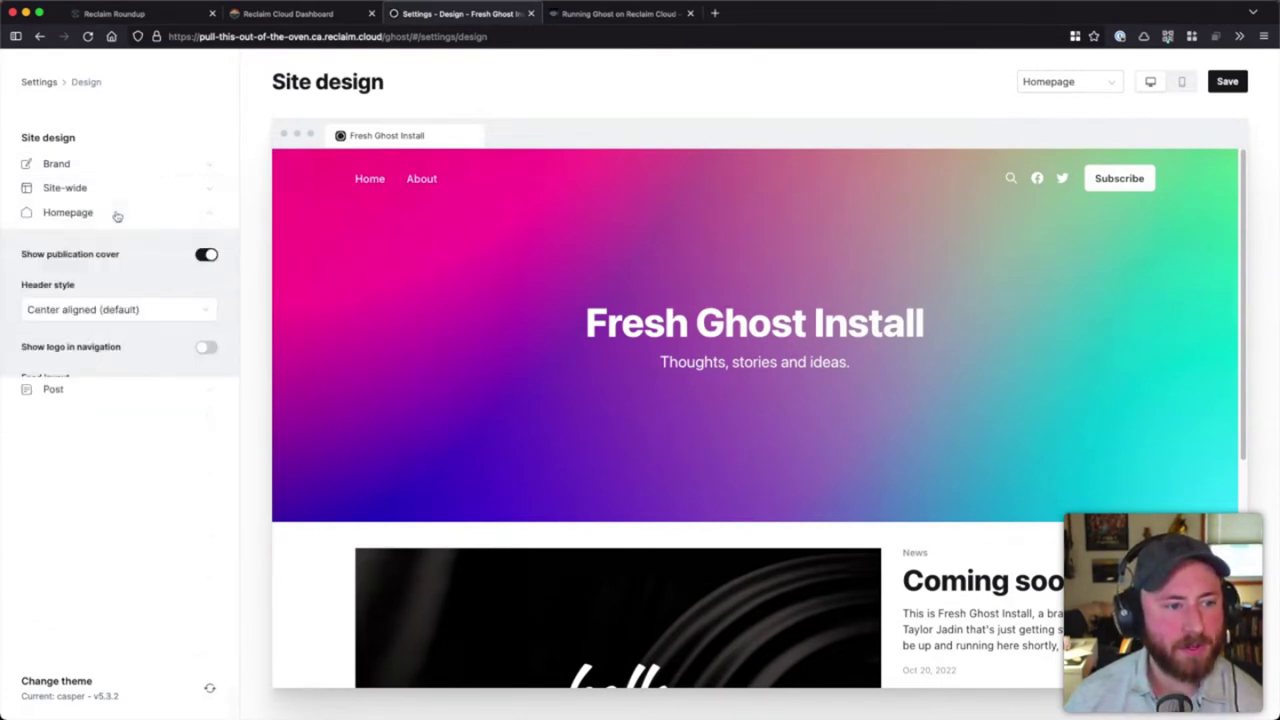
click(109, 214)
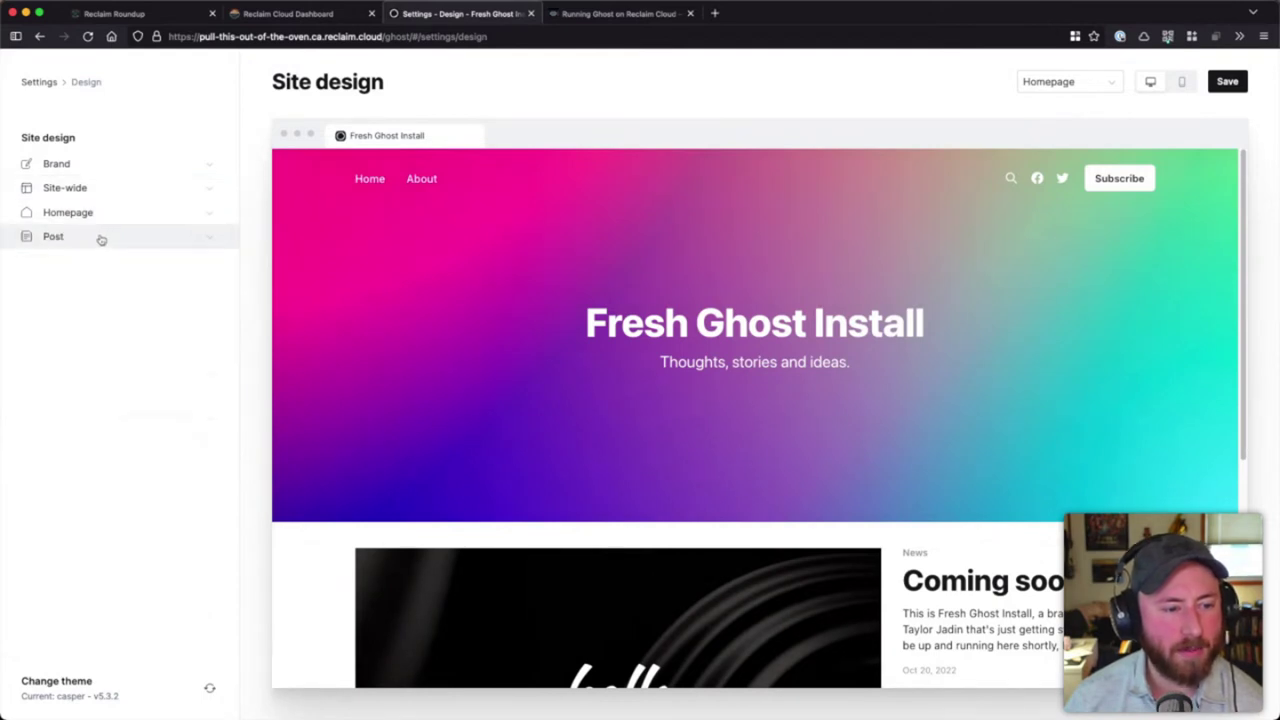
click(100, 237)
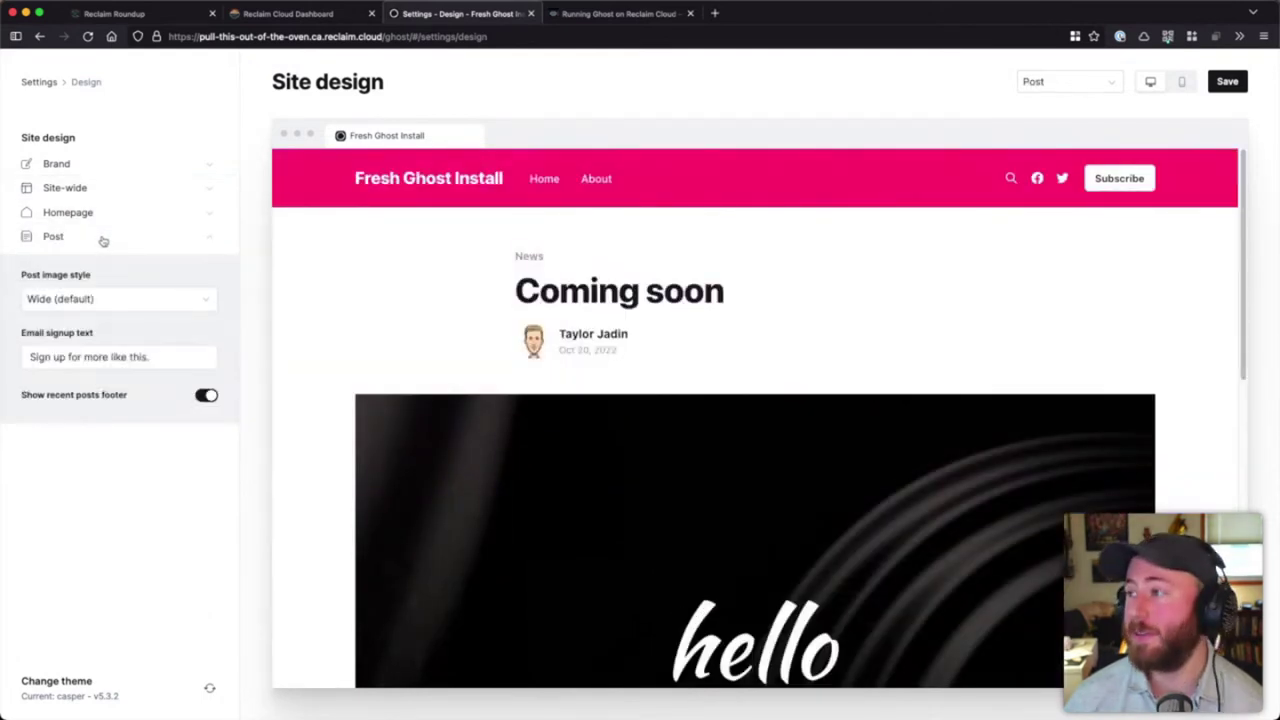
click(103, 240)
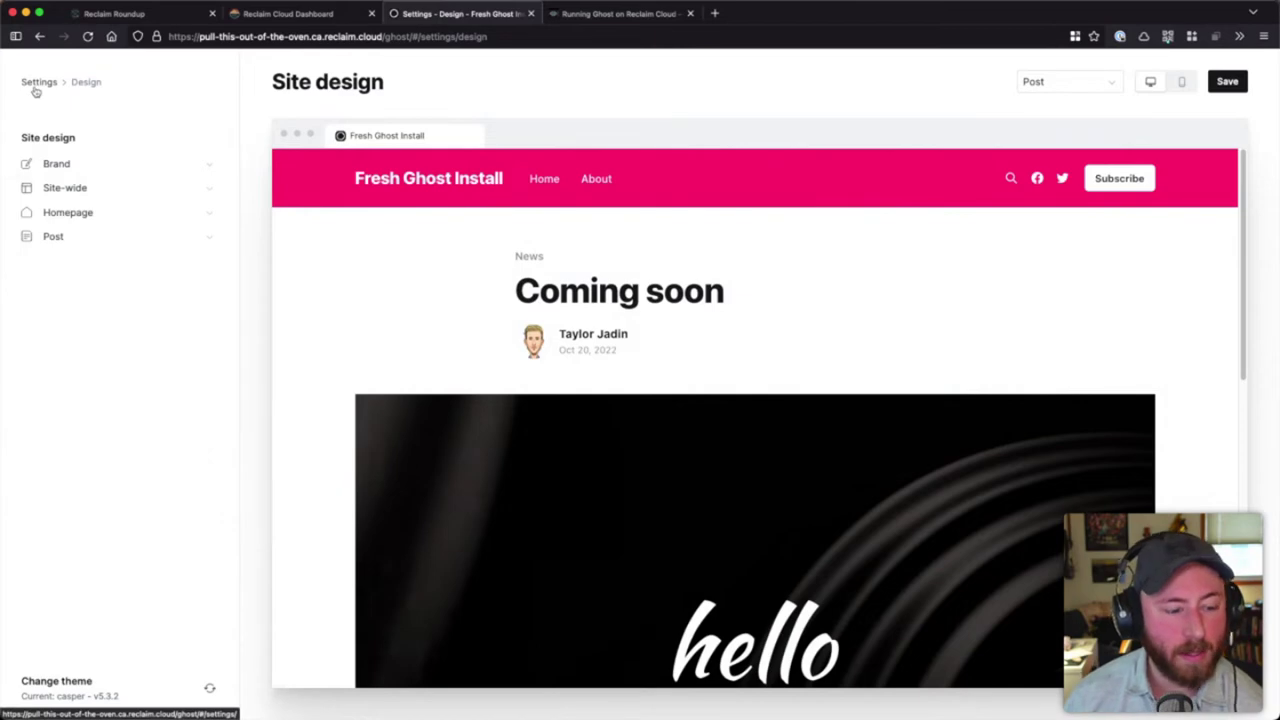
- Open the Themes gallery and look at Upload theme and the installed themes without changing anything
click(181, 692)
scroll(711, 323, down, 10)
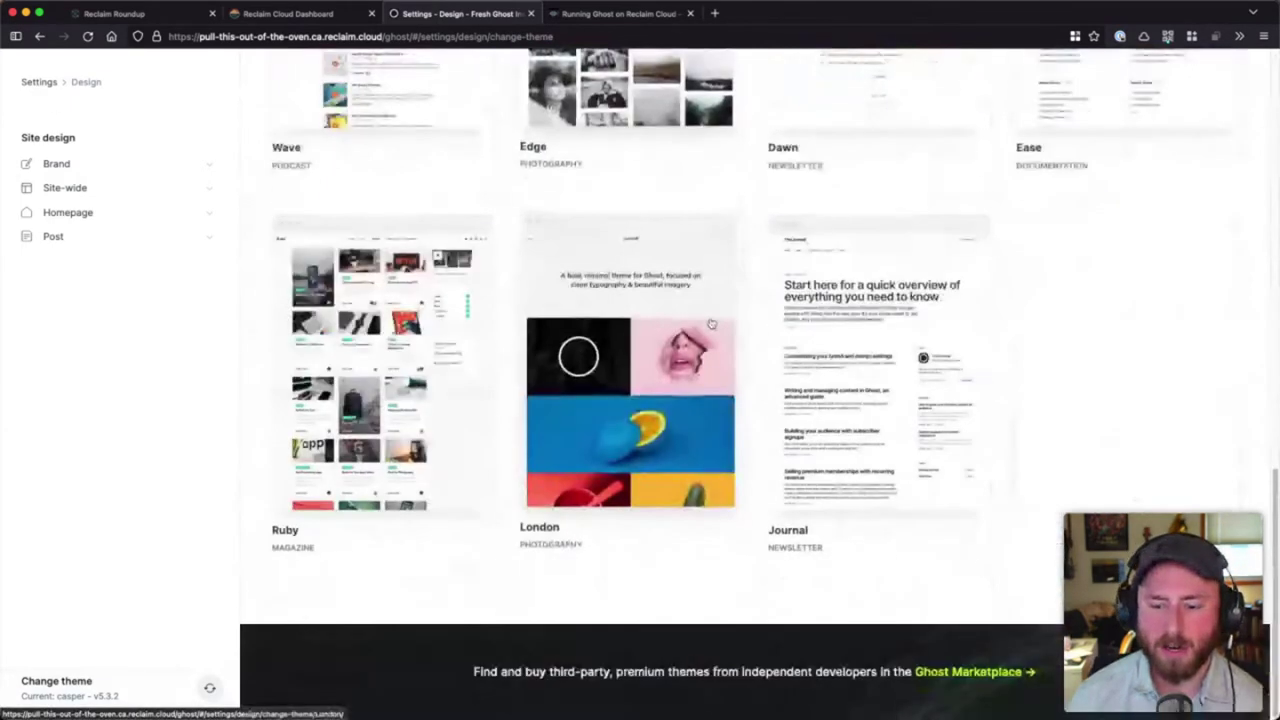
scroll(800, 335, up, 10)
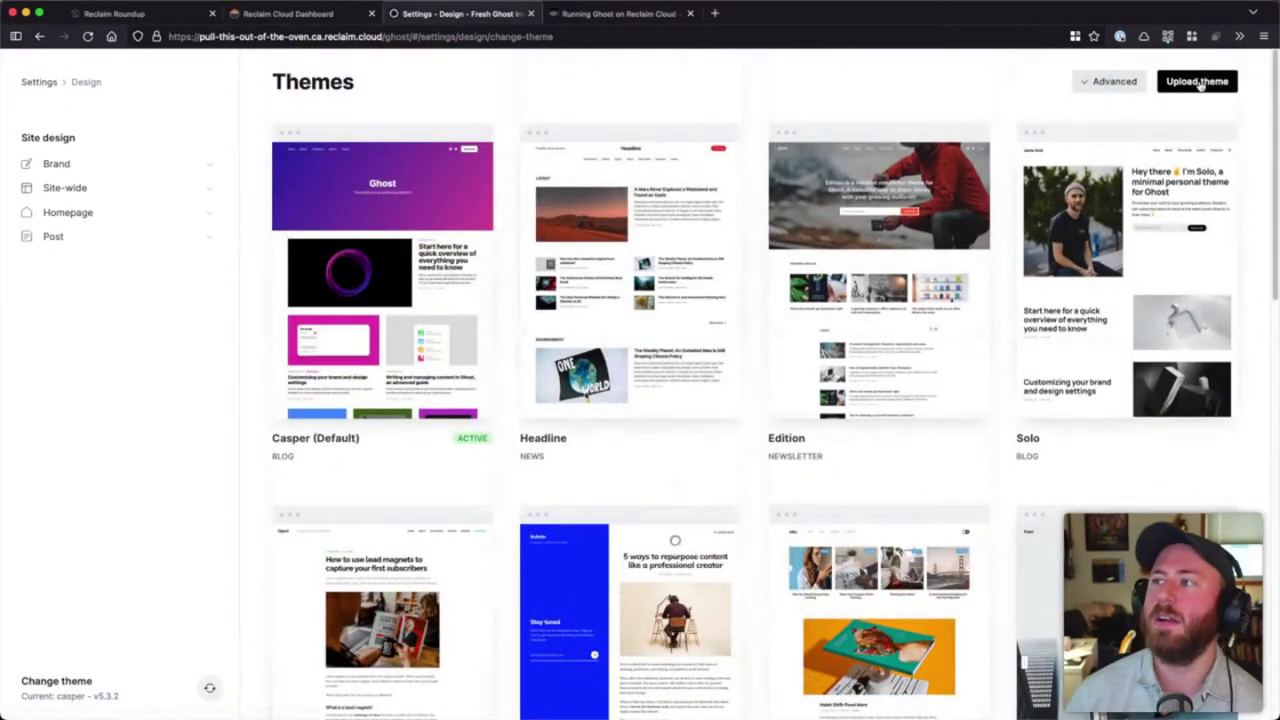
click(1203, 86)
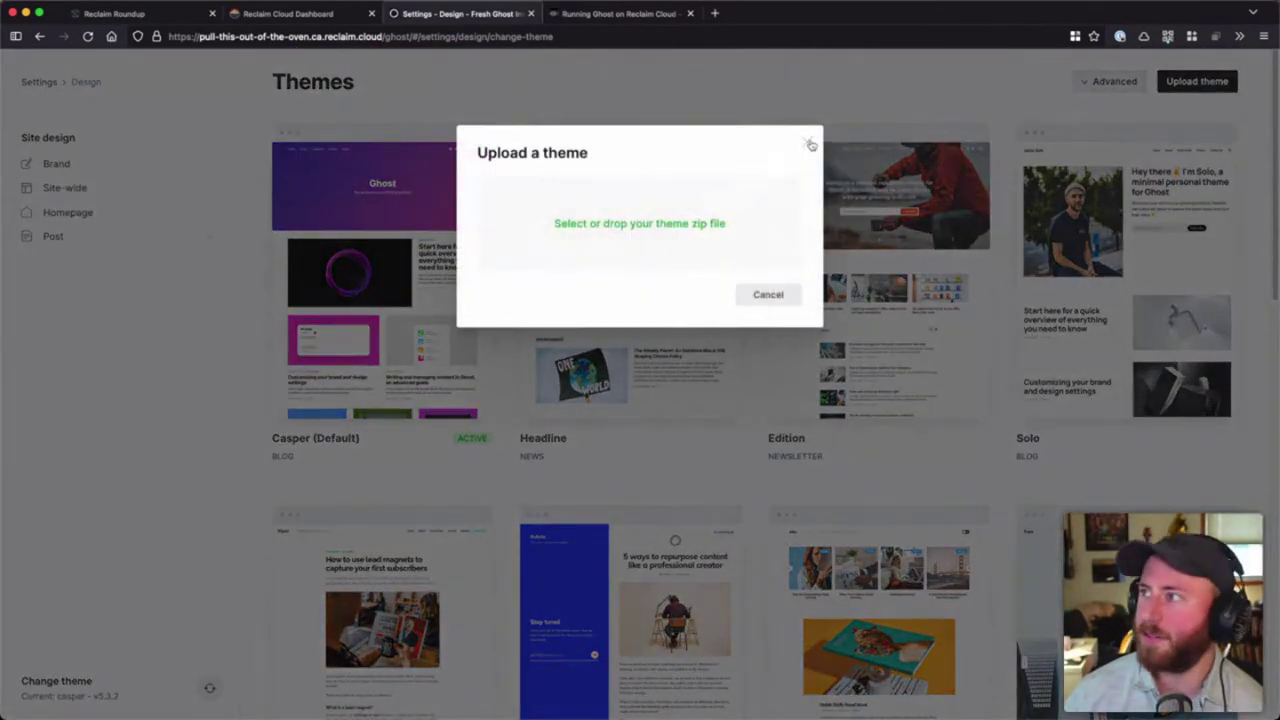
click(811, 147)
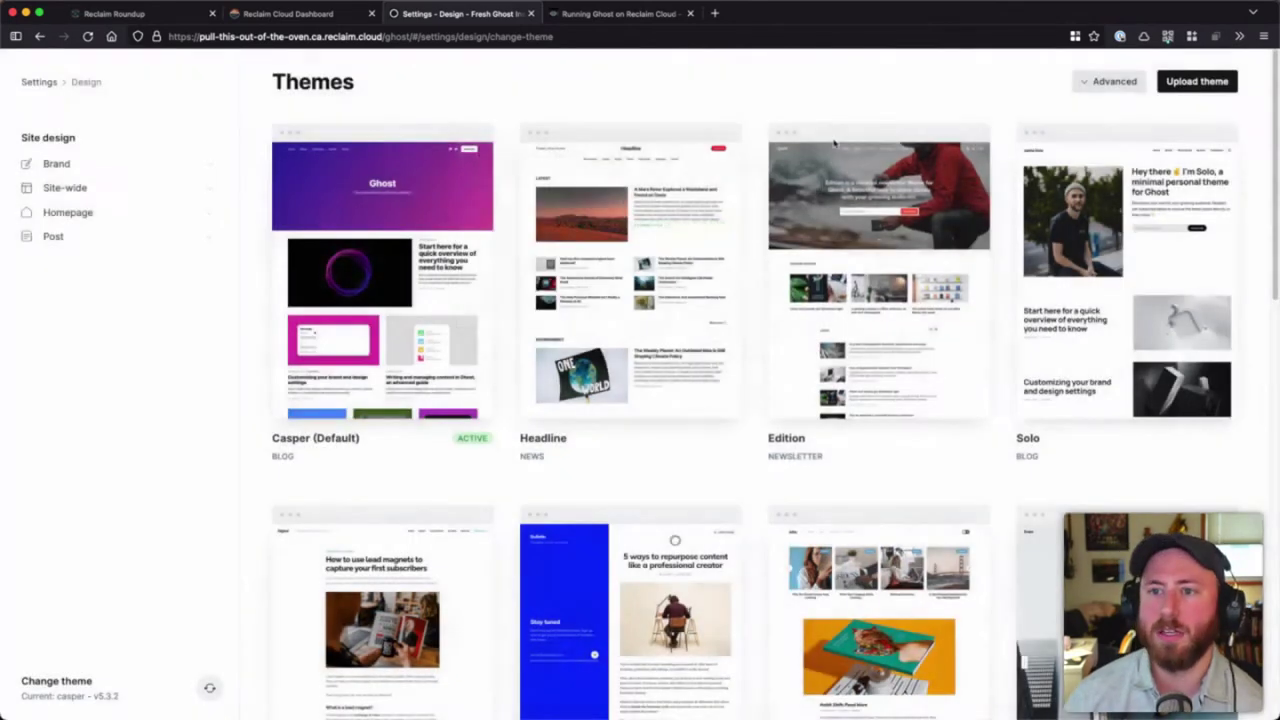
click(1098, 84)
click(1089, 85)
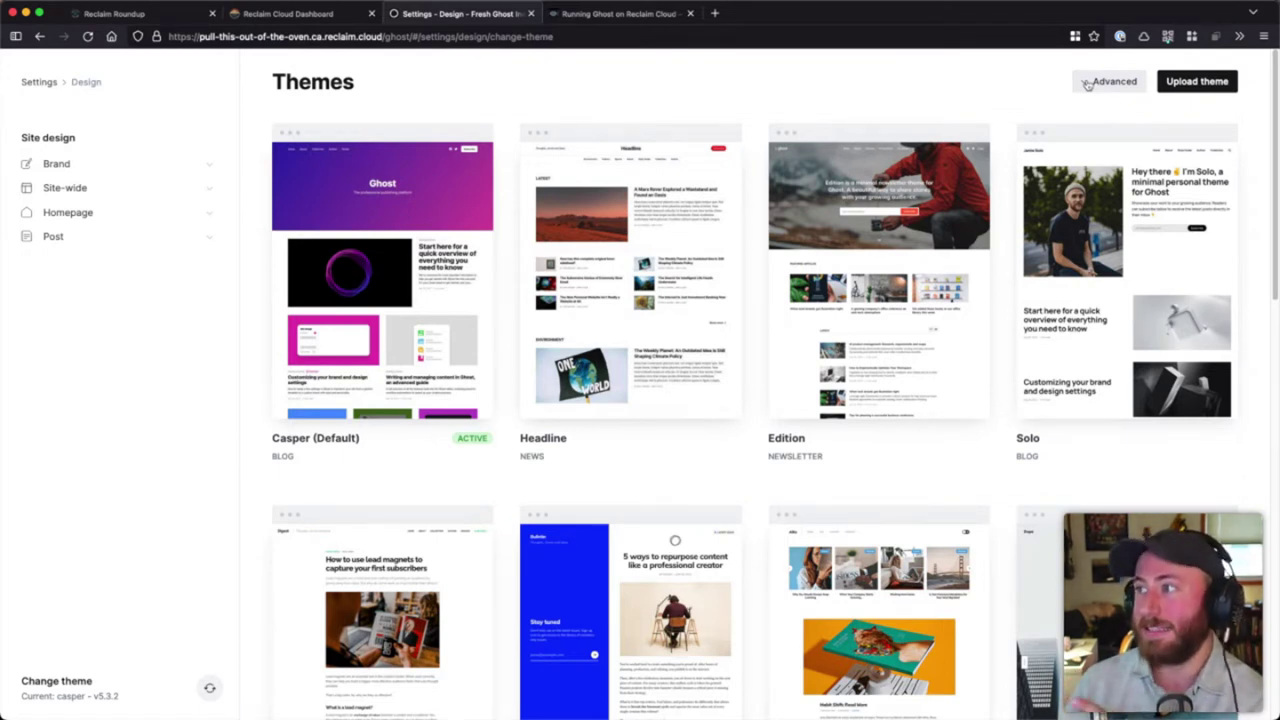
- Scroll through the available themes, reopen and cancel Upload theme, and return to the top
scroll(977, 100, down, 10)
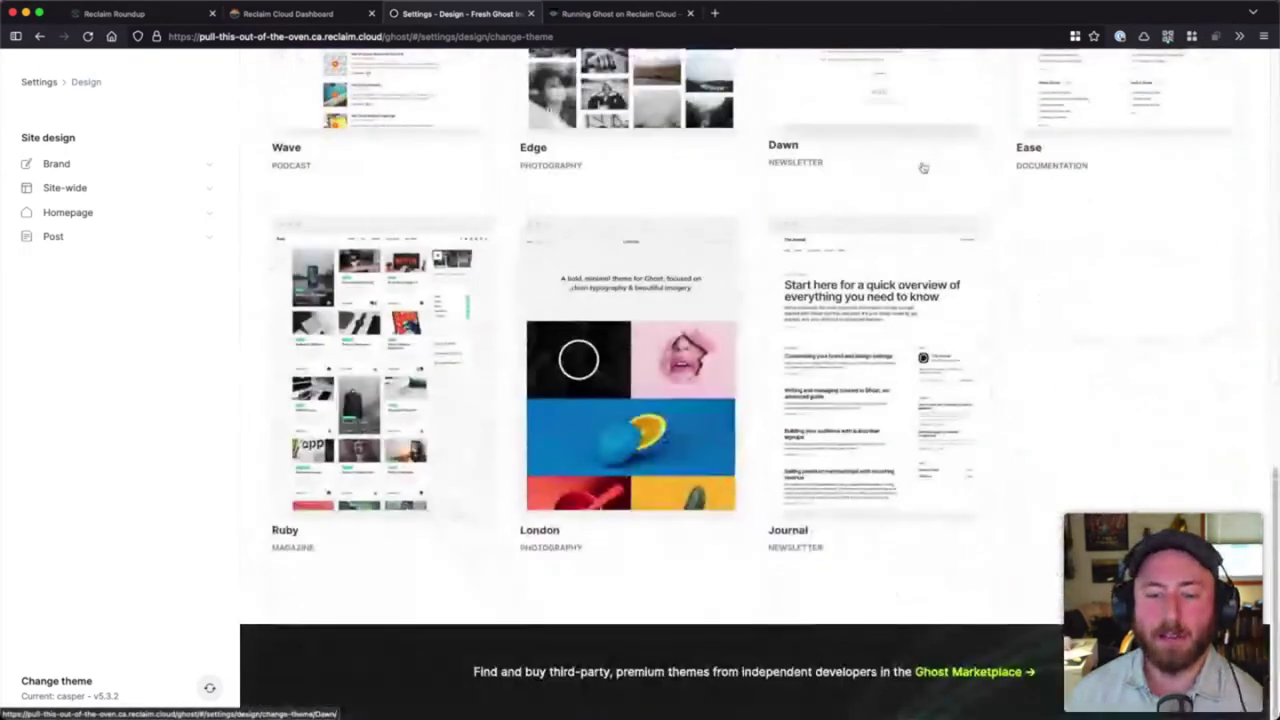
scroll(923, 168, up, 10)
scroll(551, 393, down, 5)
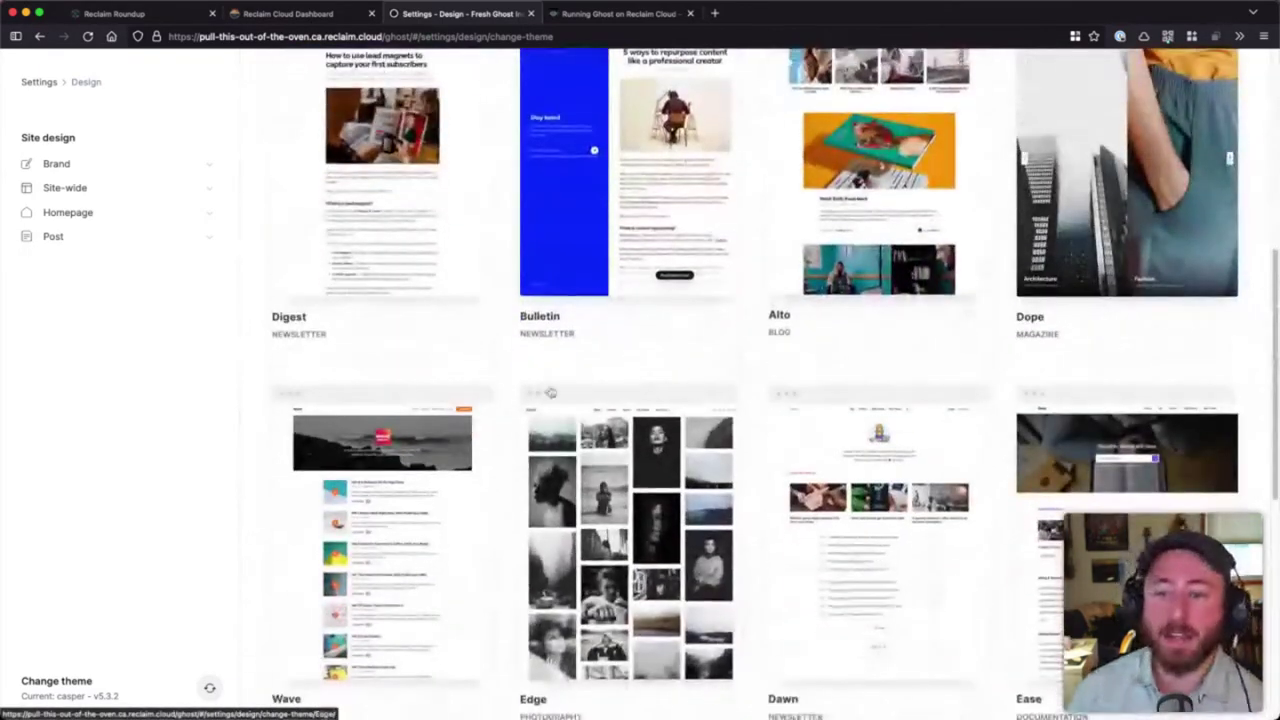
scroll(700, 400, down, 4)
scroll(923, 423, up, 9)
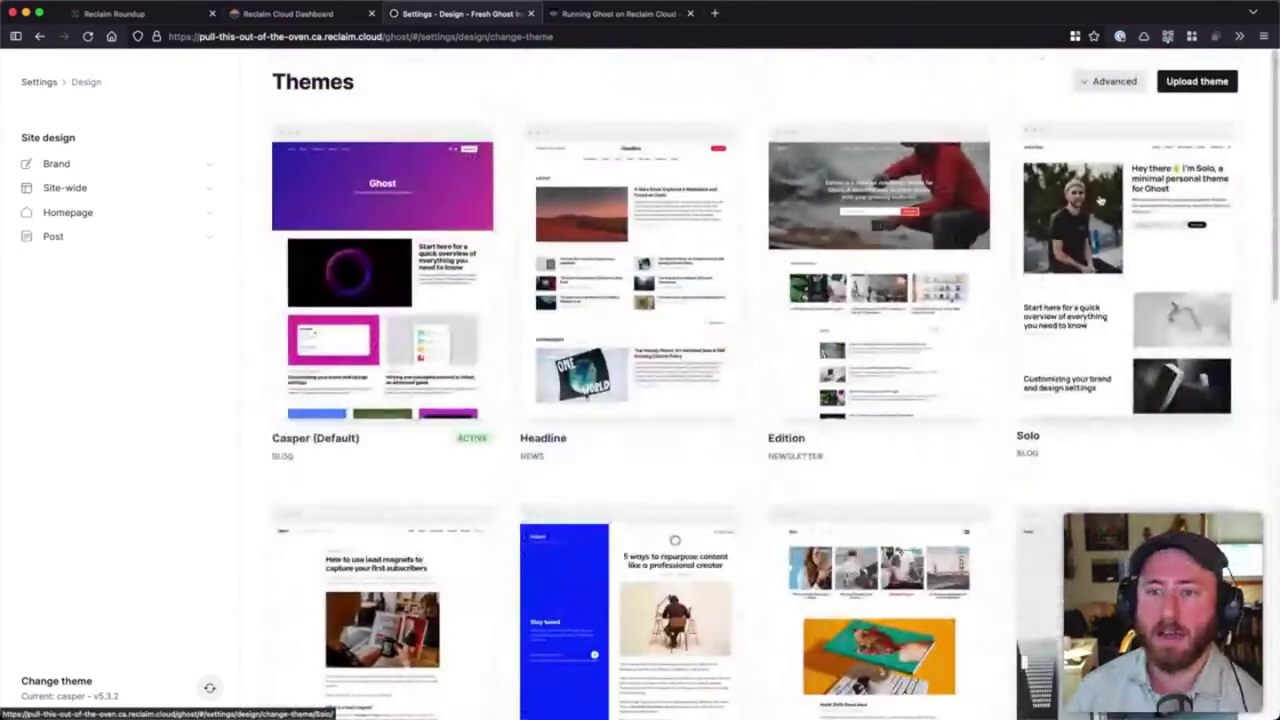
click(1197, 81)
click(803, 143)
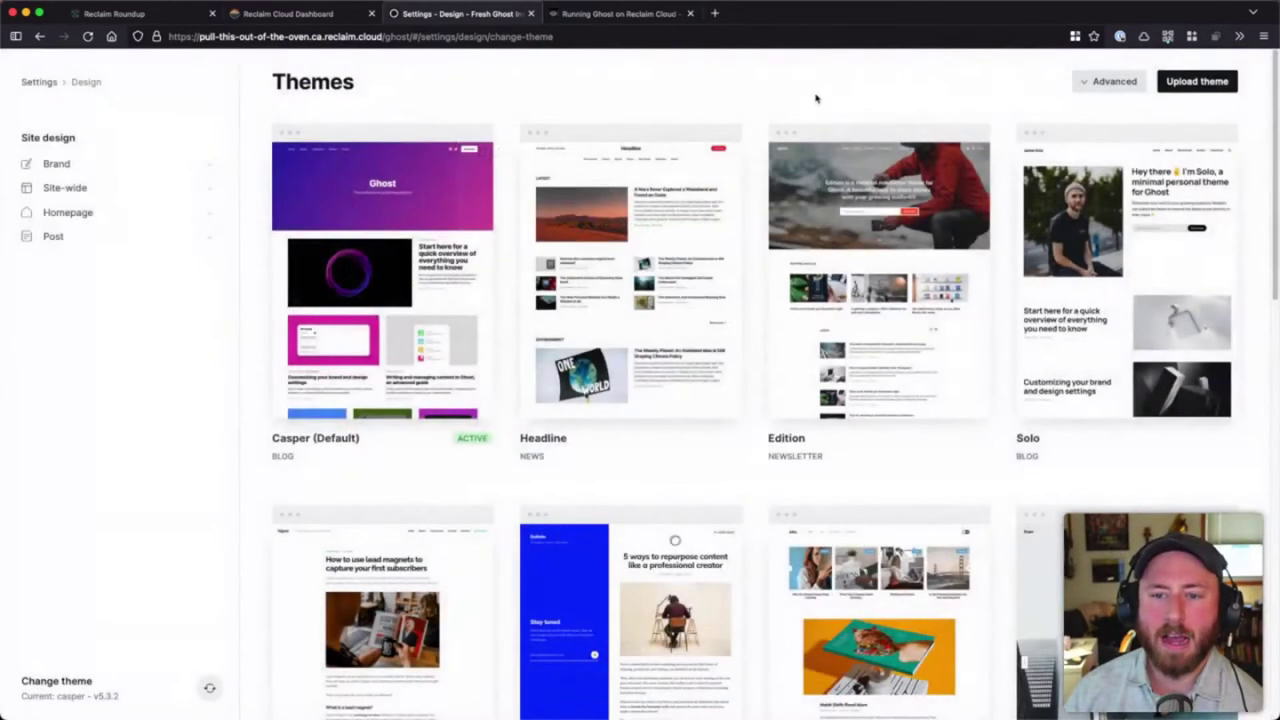
scroll(850, 250, down, 2)
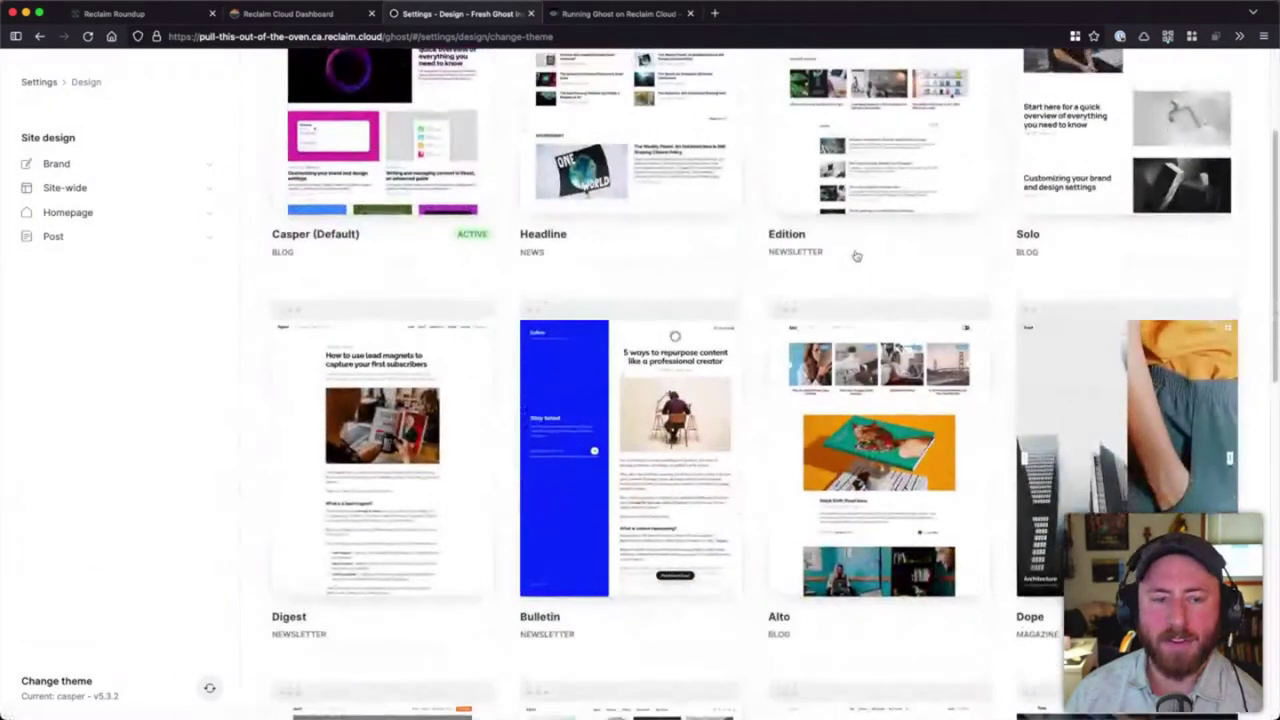
scroll(856, 256, up, 2)
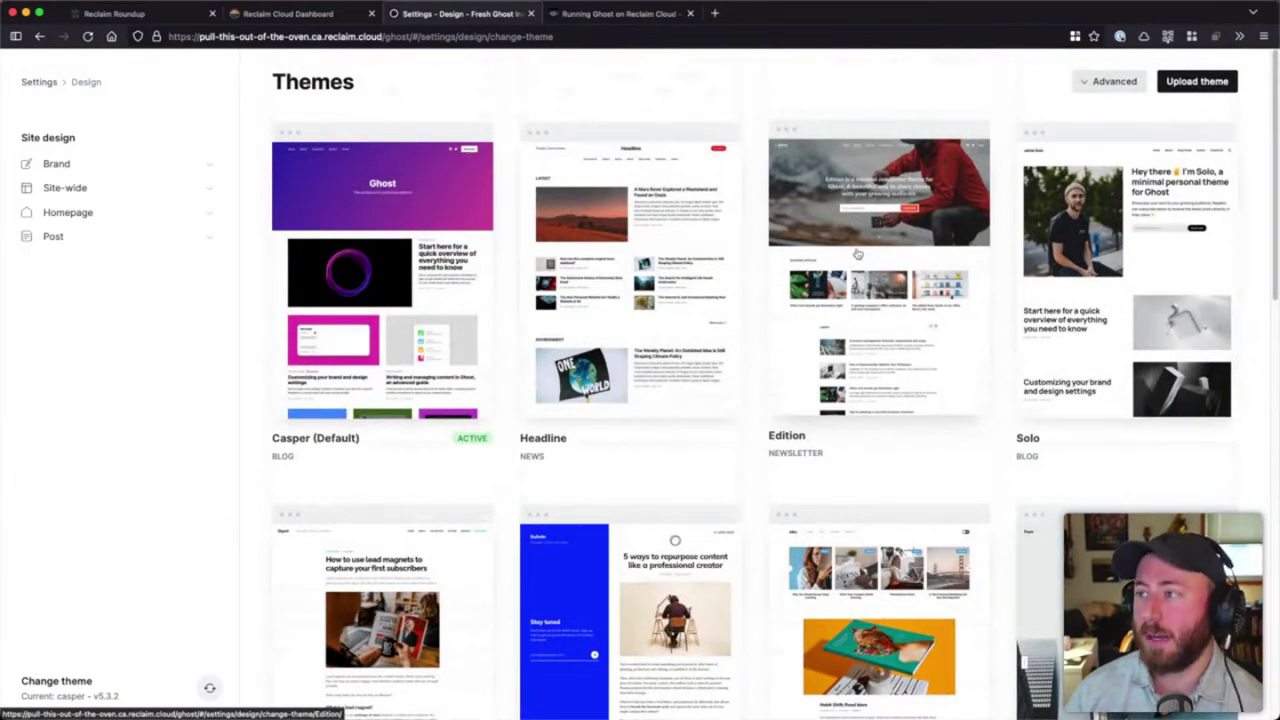
scroll(1160, 300, down, 9)
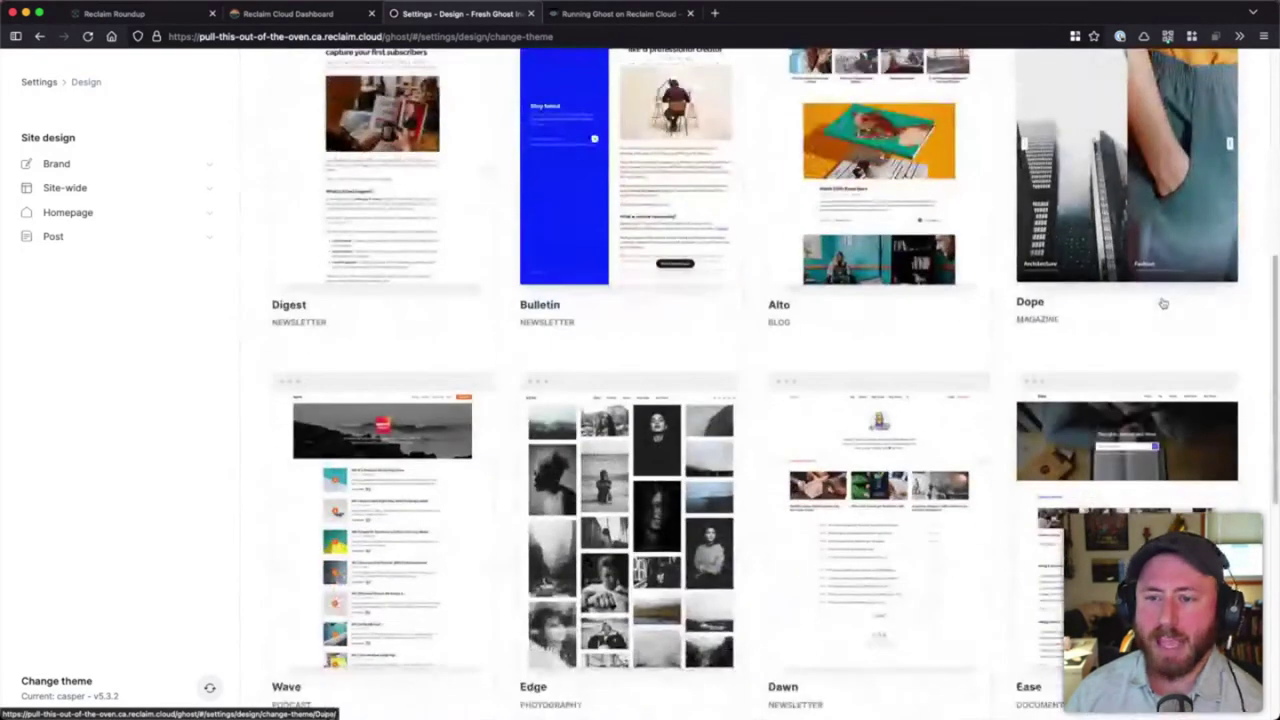
scroll(1160, 302, up, 4)
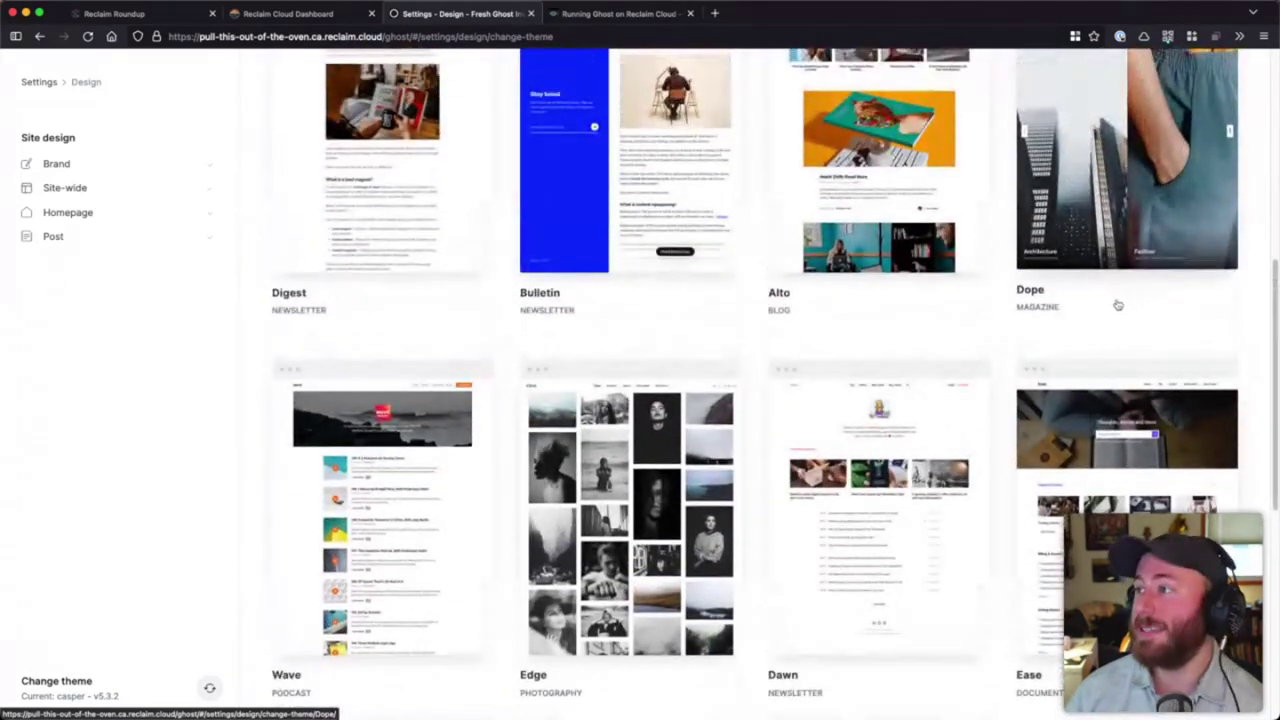
scroll(1108, 304, up, 2)
scroll(1100, 305, up, 4)
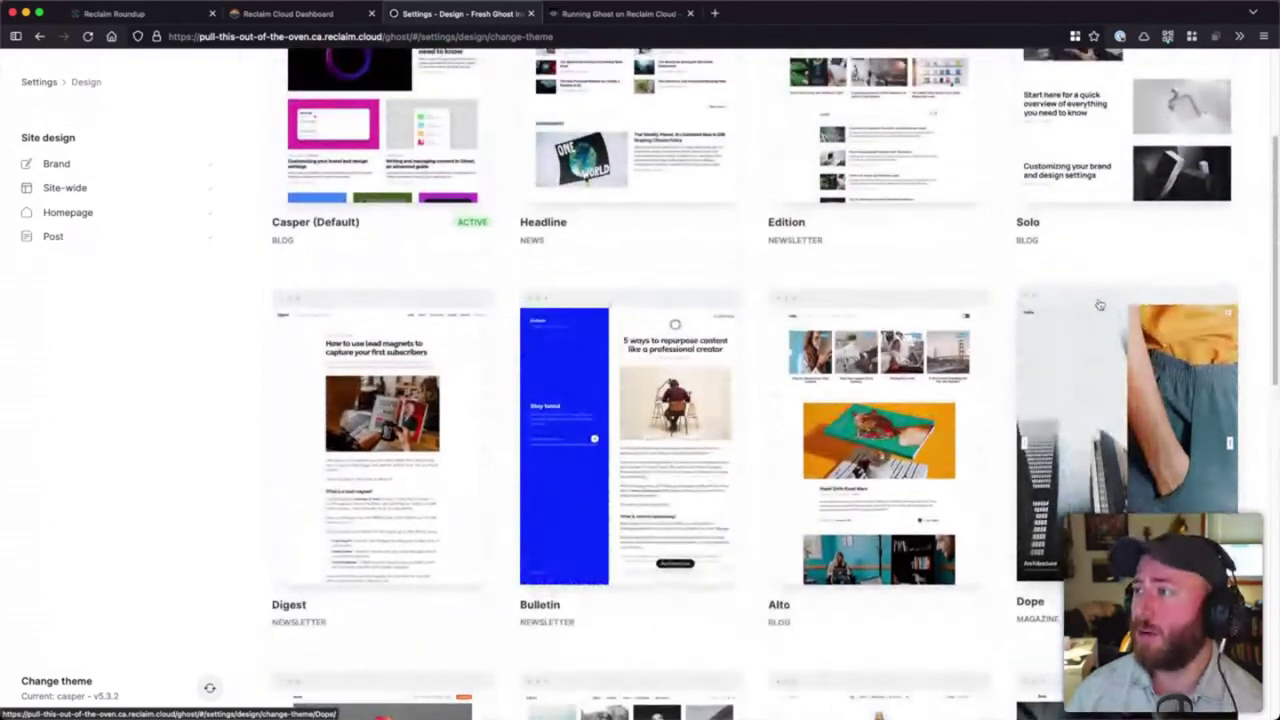
scroll(1098, 303, up, 1)
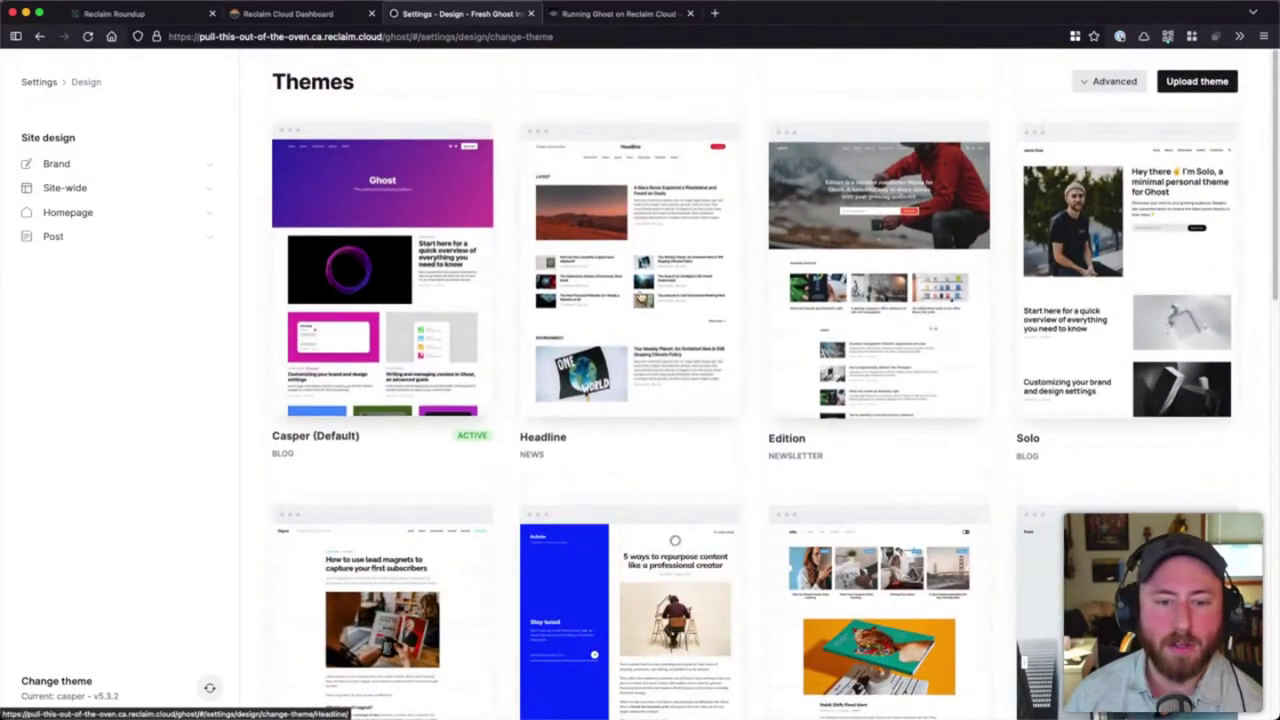
- Preview the Headline theme, cancel its install so Casper stays active, and return to Settings
click(710, 273)
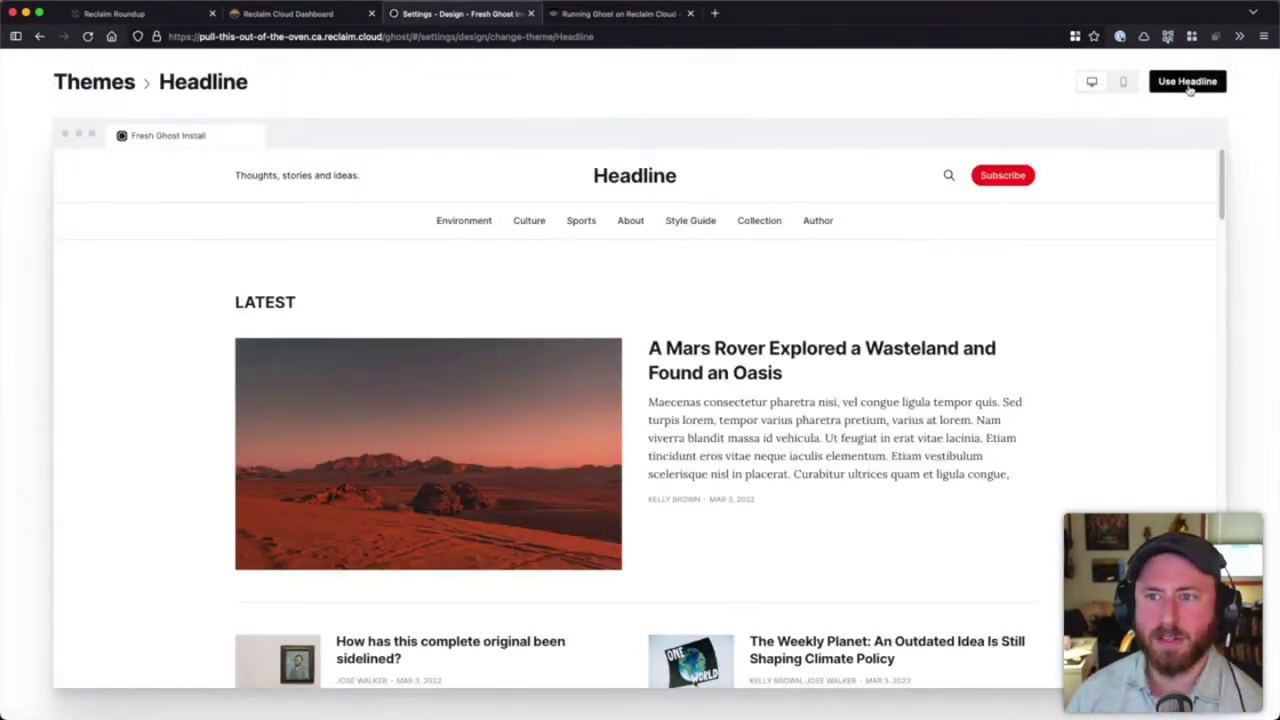
click(1189, 85)
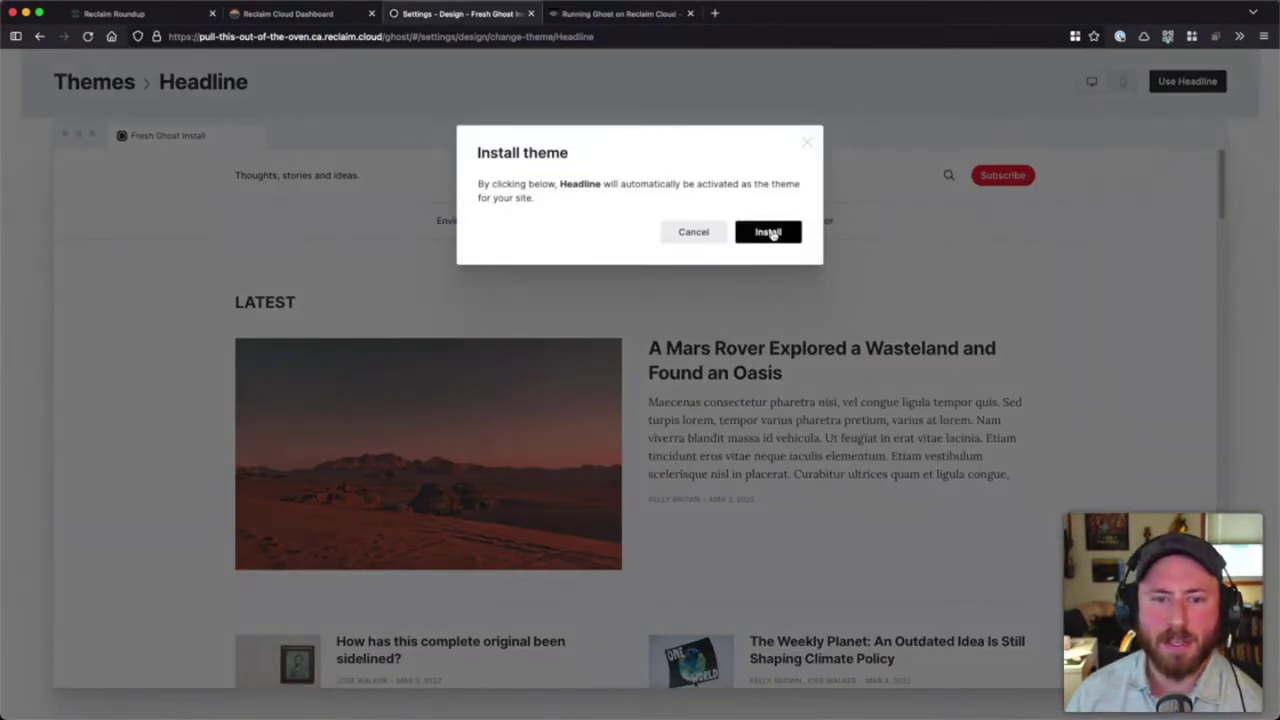
click(808, 143)
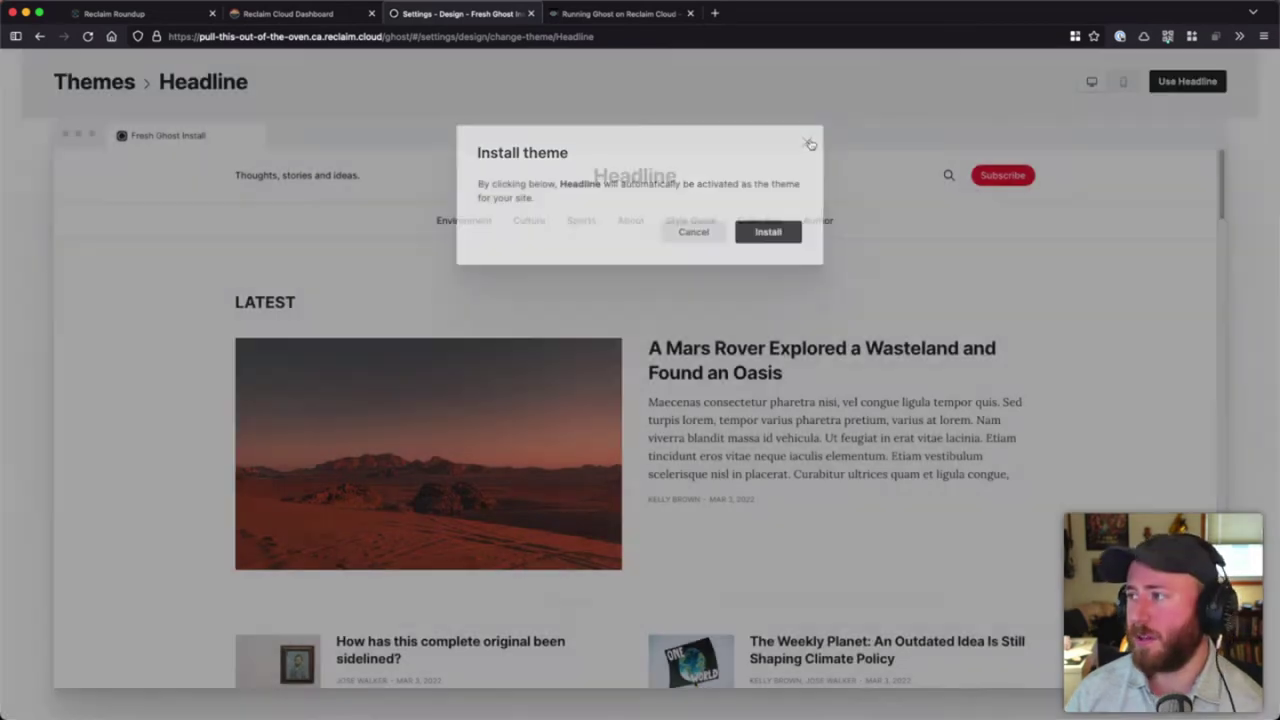
click(60, 88)
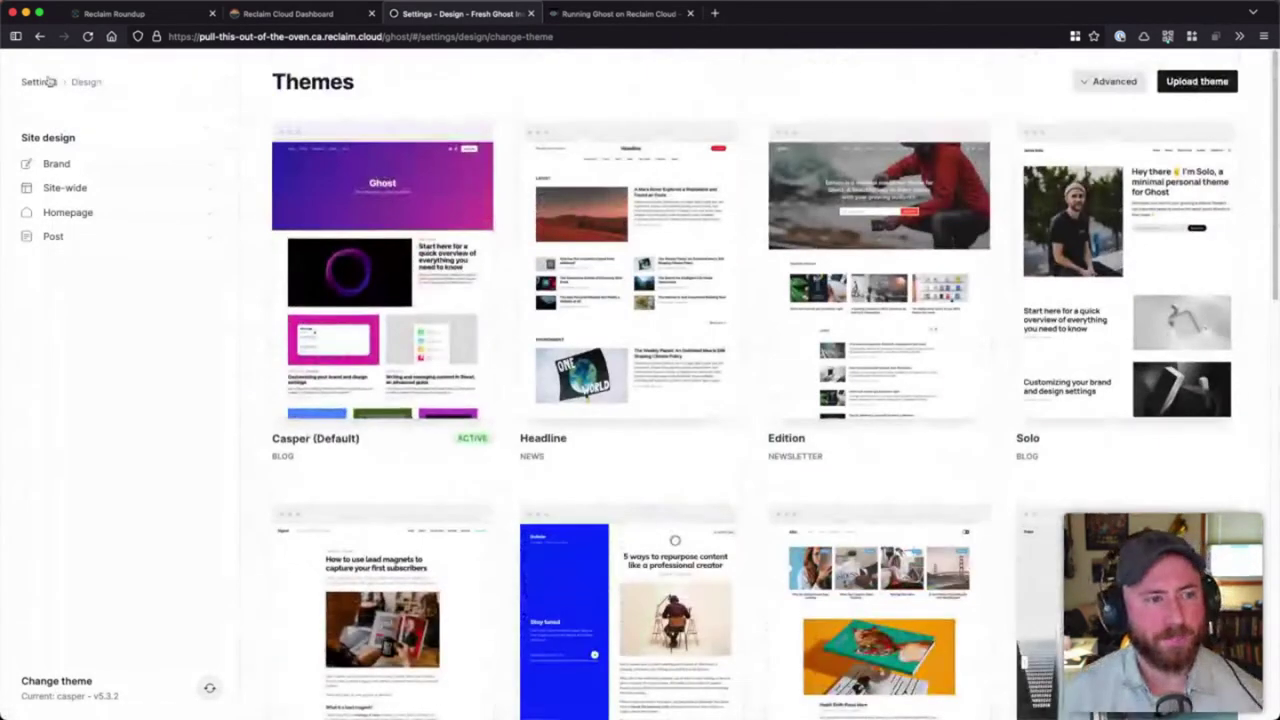
click(39, 82)
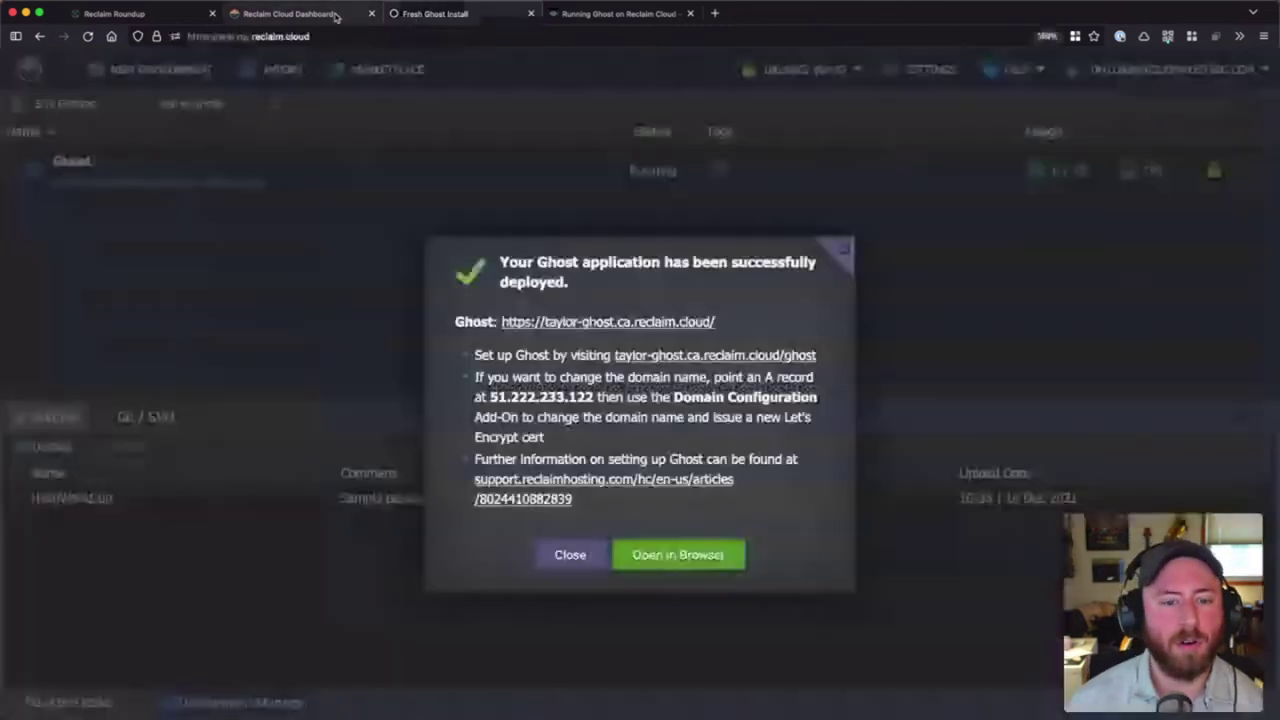
- In the Reclaim Cloud dashboard, select IP 51.222.233.122 in the deployment notes and close the success dialog
click(338, 16)
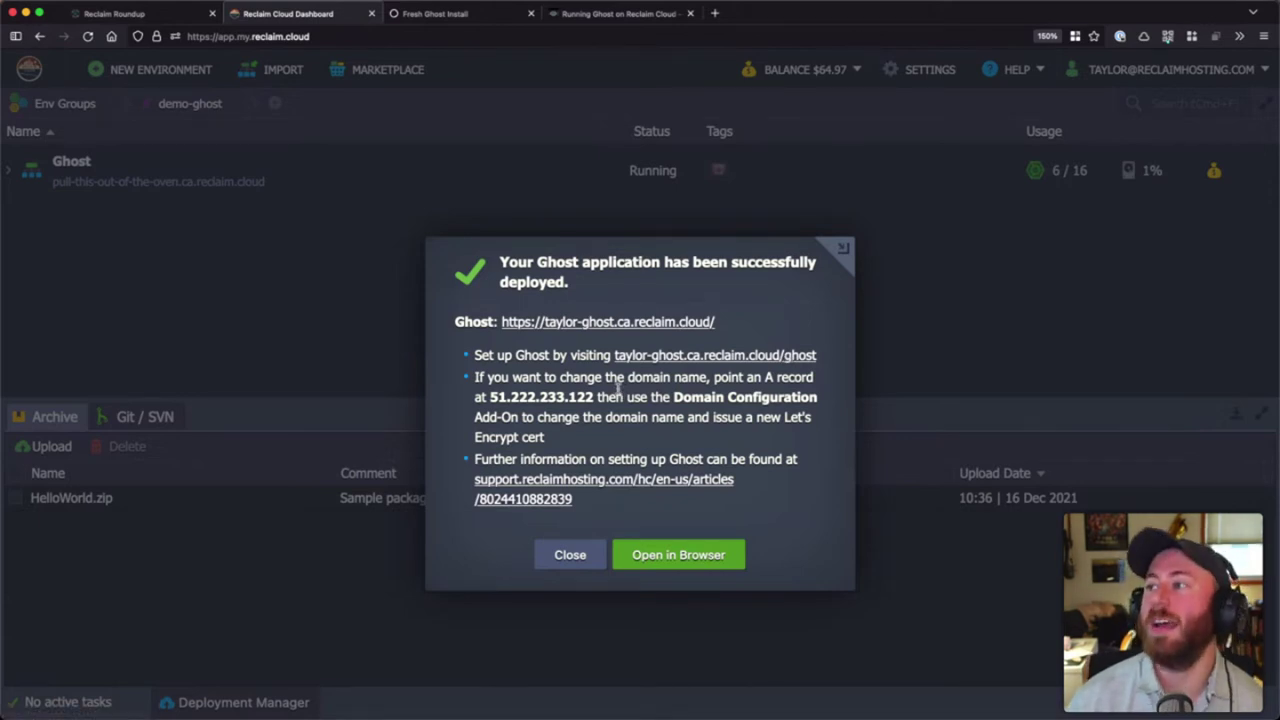
right_click(614, 387)
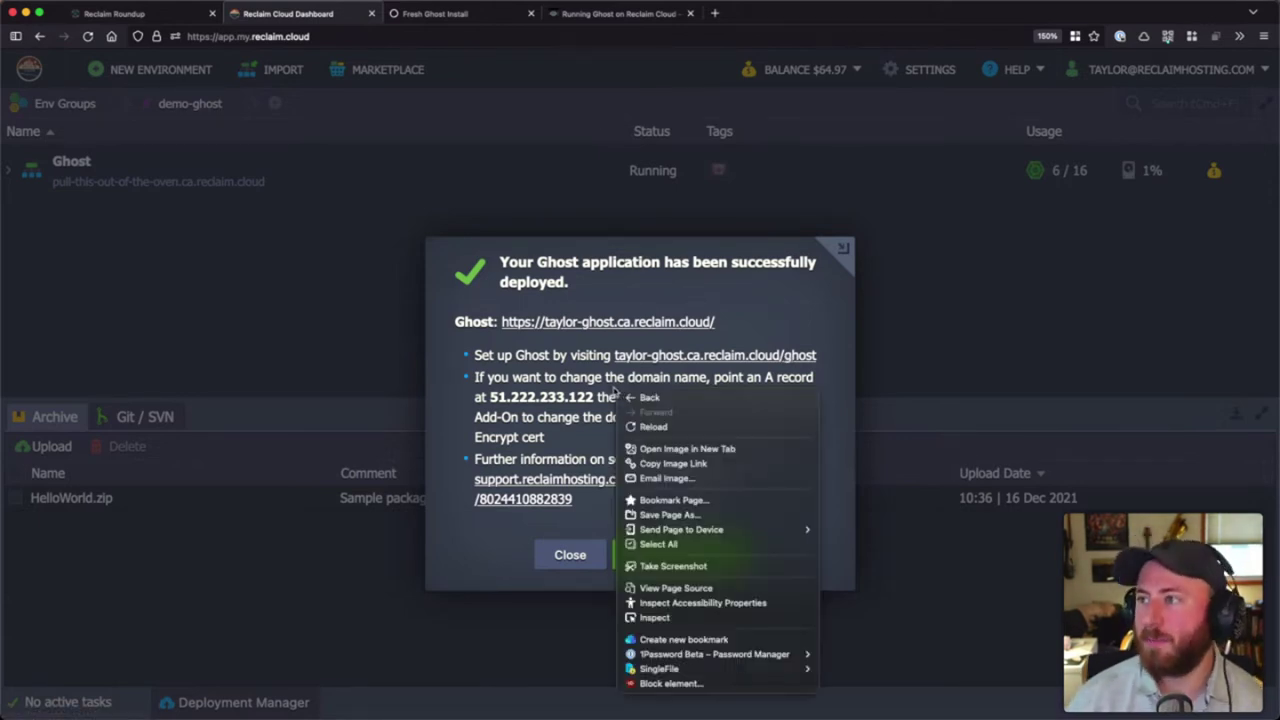
key(Escape)
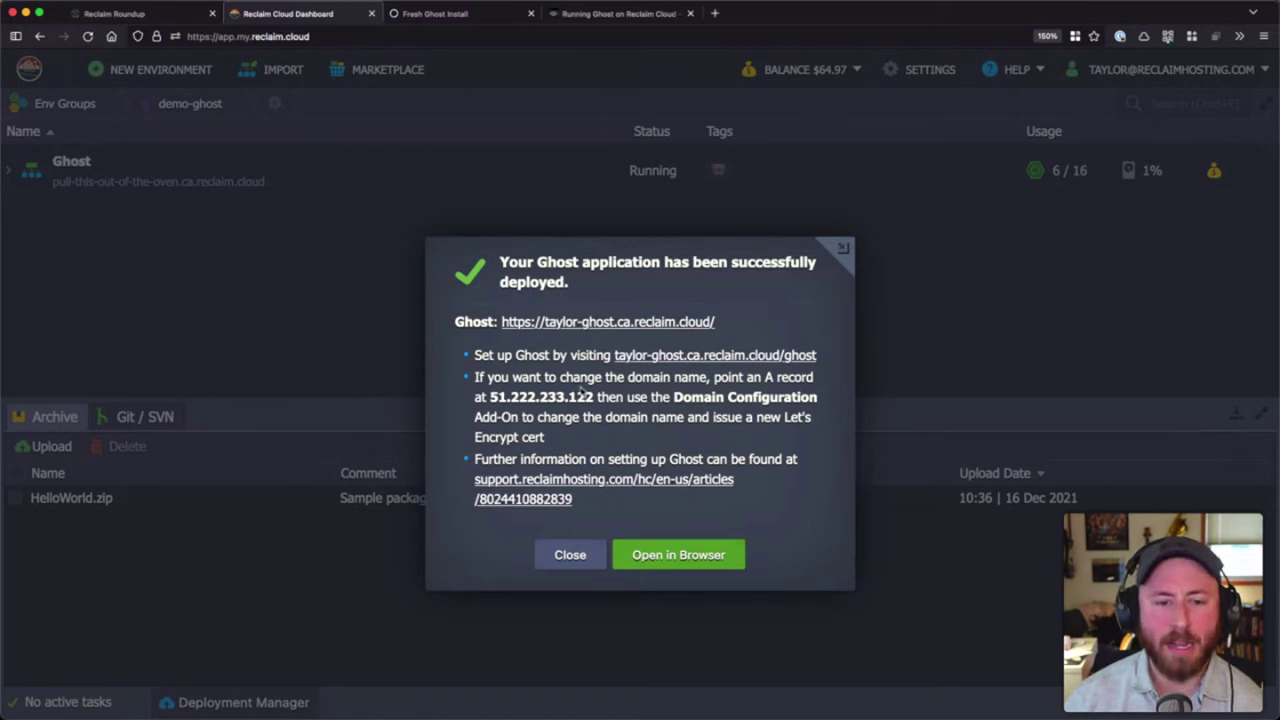
drag(489, 398, 586, 401)
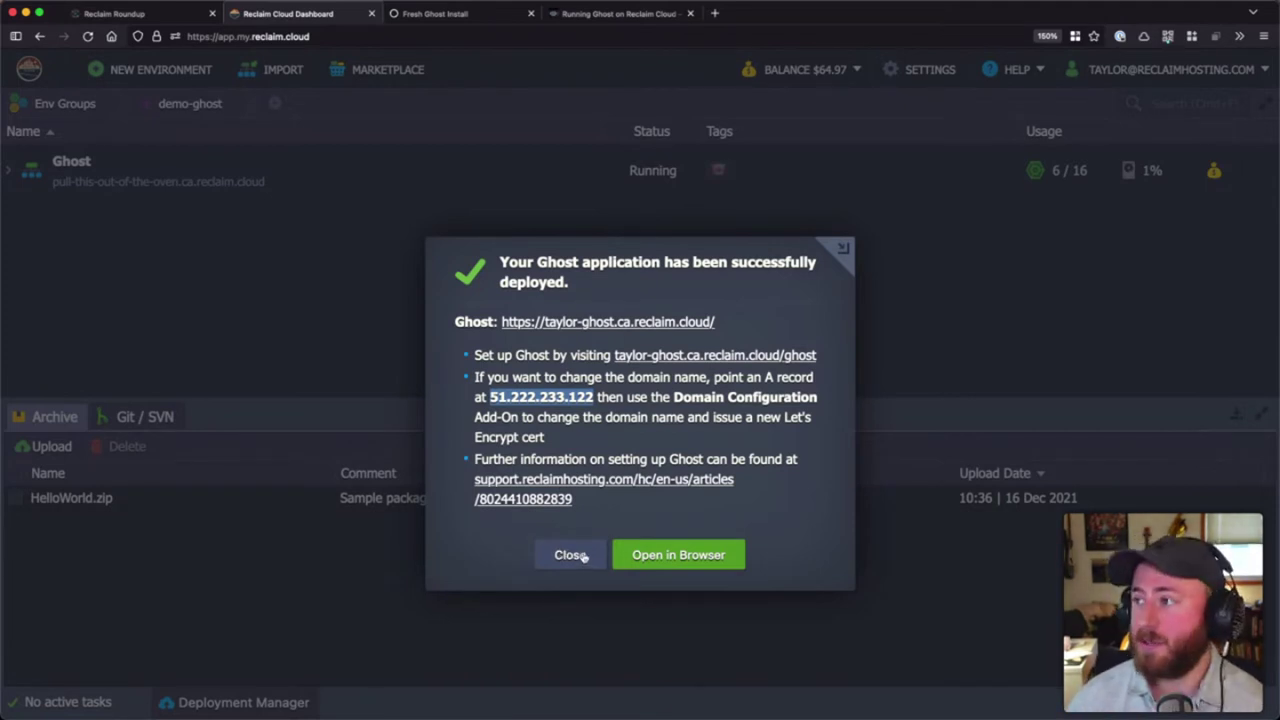
click(570, 554)
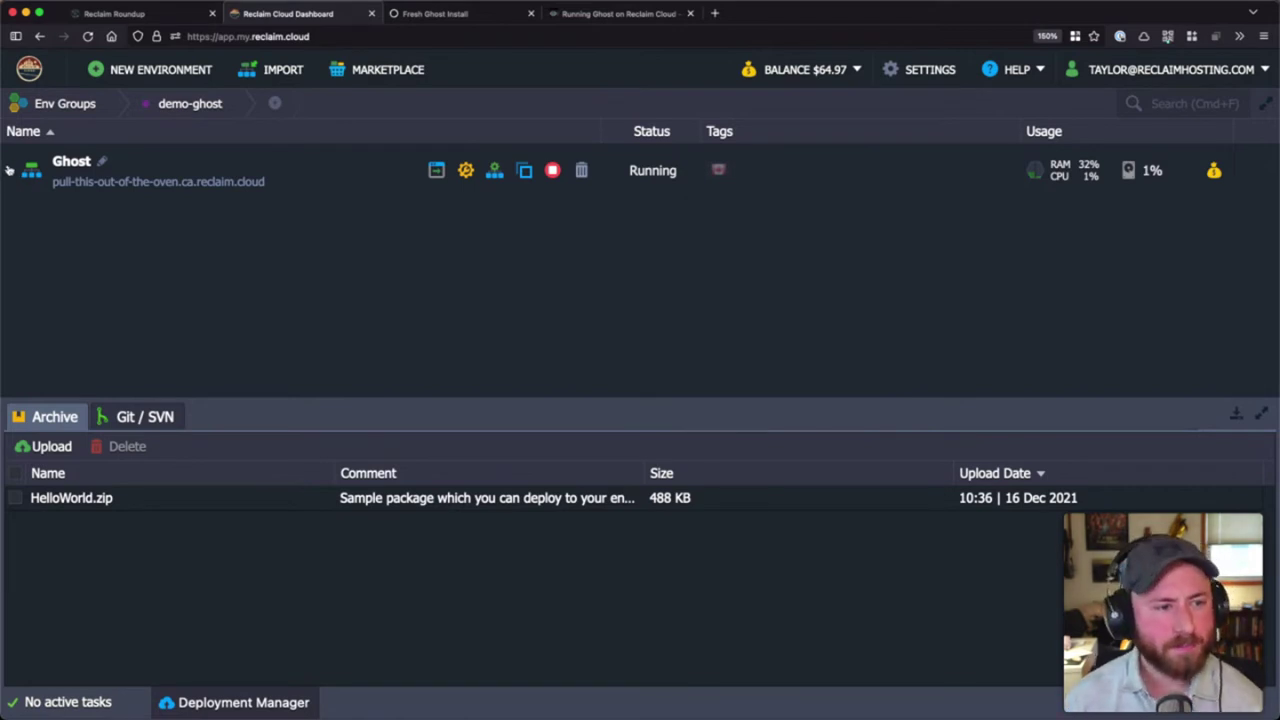
- Switch to the ghost environment group and expand Ghost node 11313 to show IP 51.222.233.122
click(116, 104)
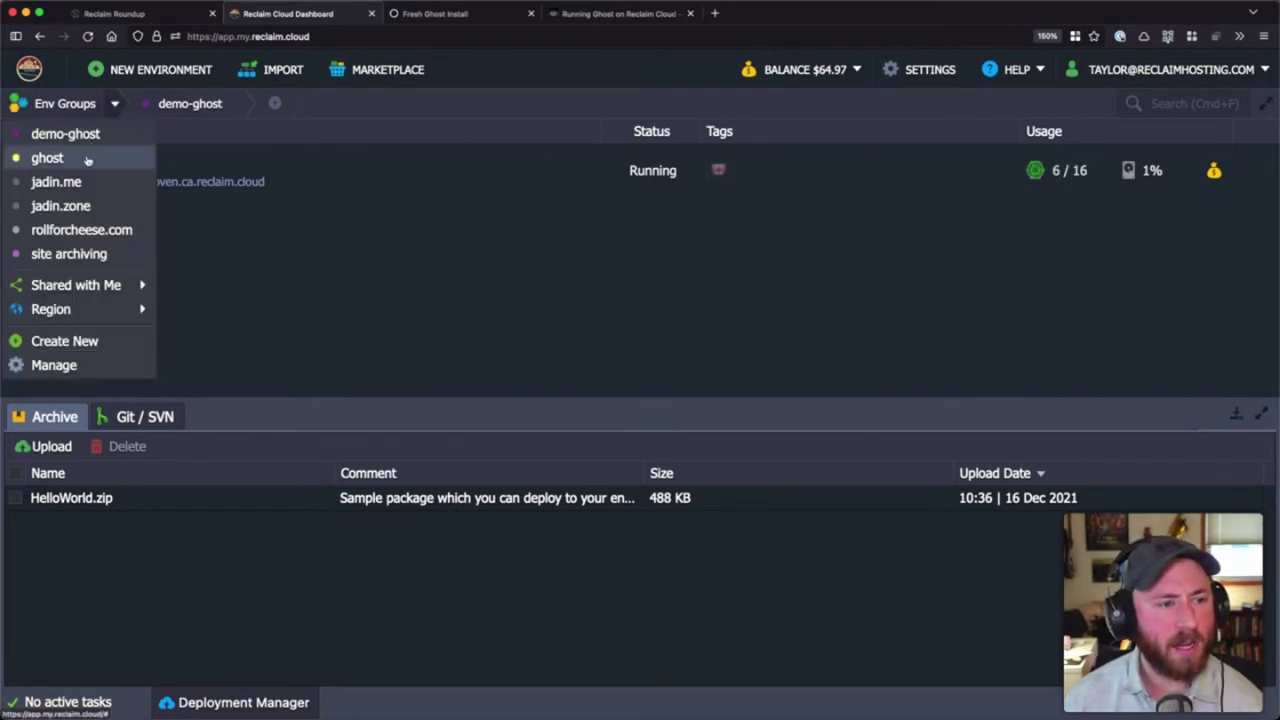
click(50, 158)
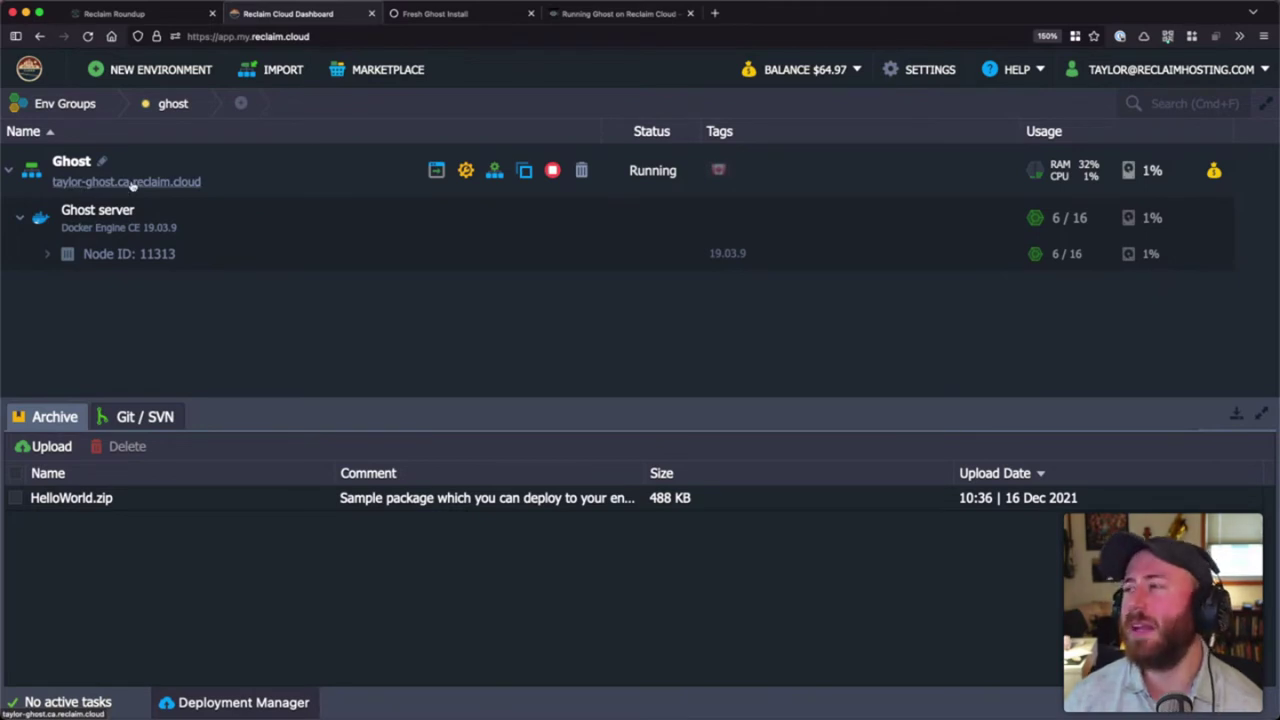
click(47, 257)
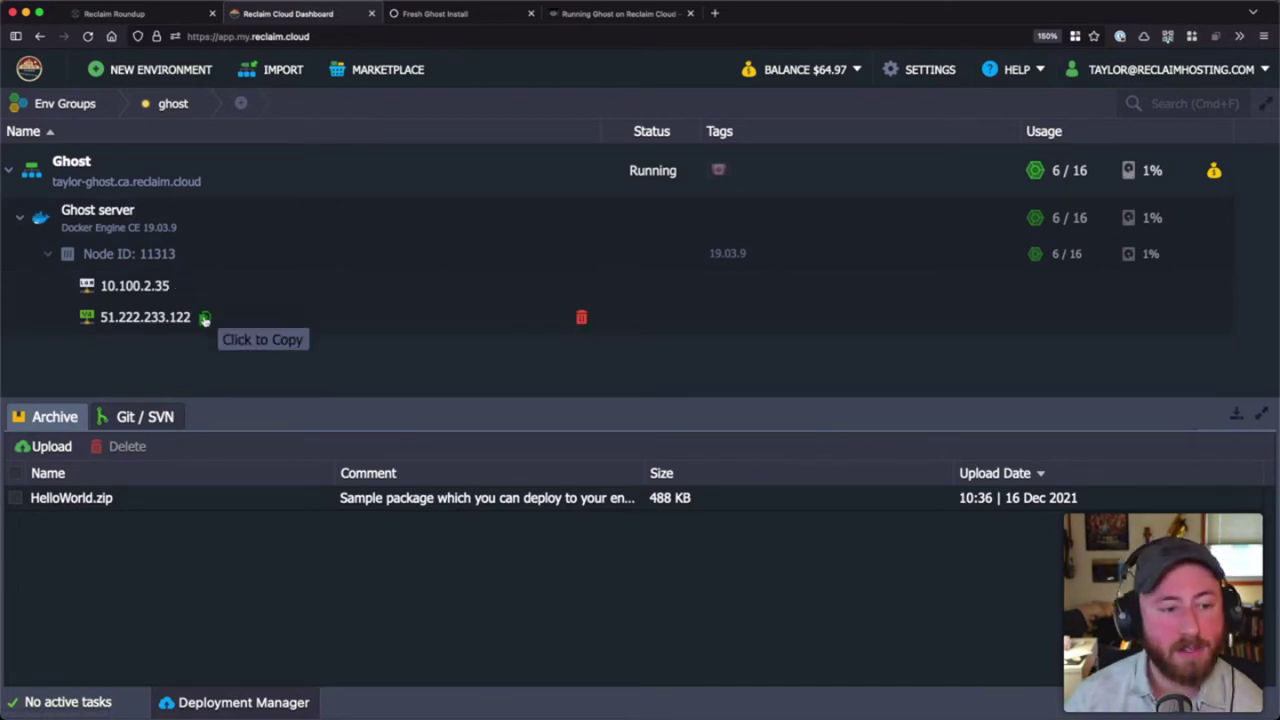
middle_click(487, 18)
click(487, 18)
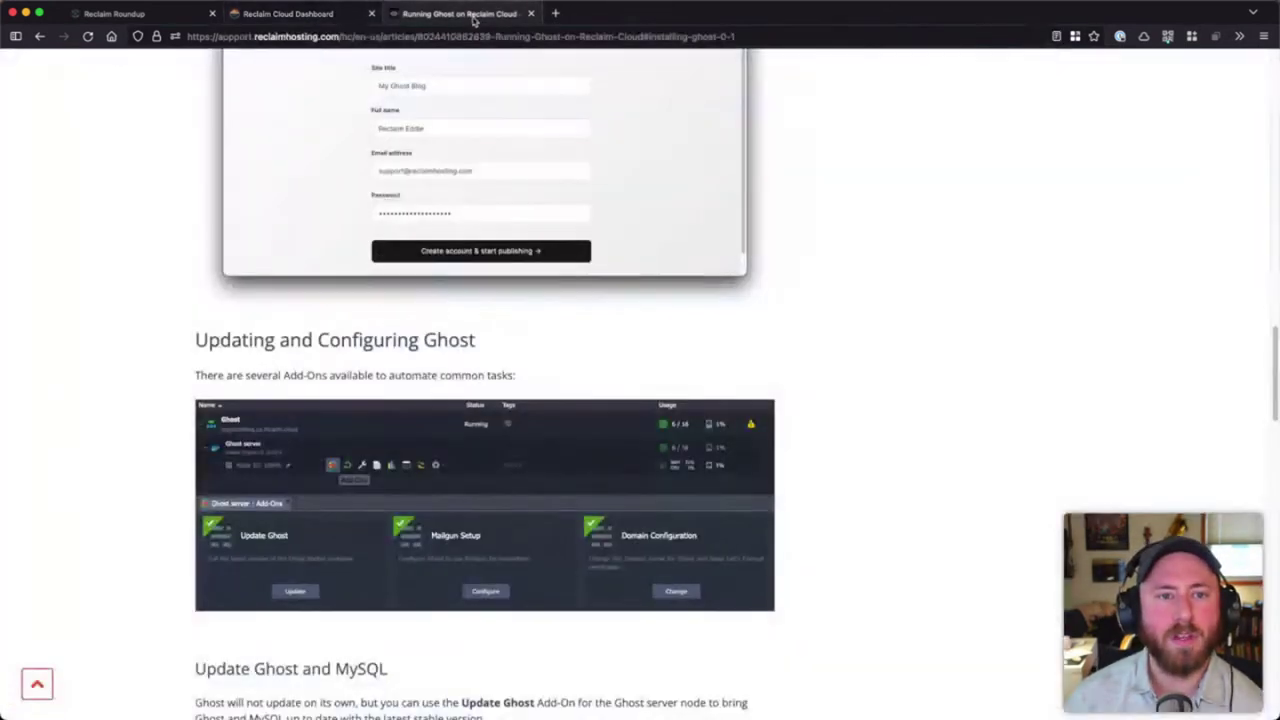
- Go to jadin.me:2083 and sign in to cPanel with the account password
click(480, 36)
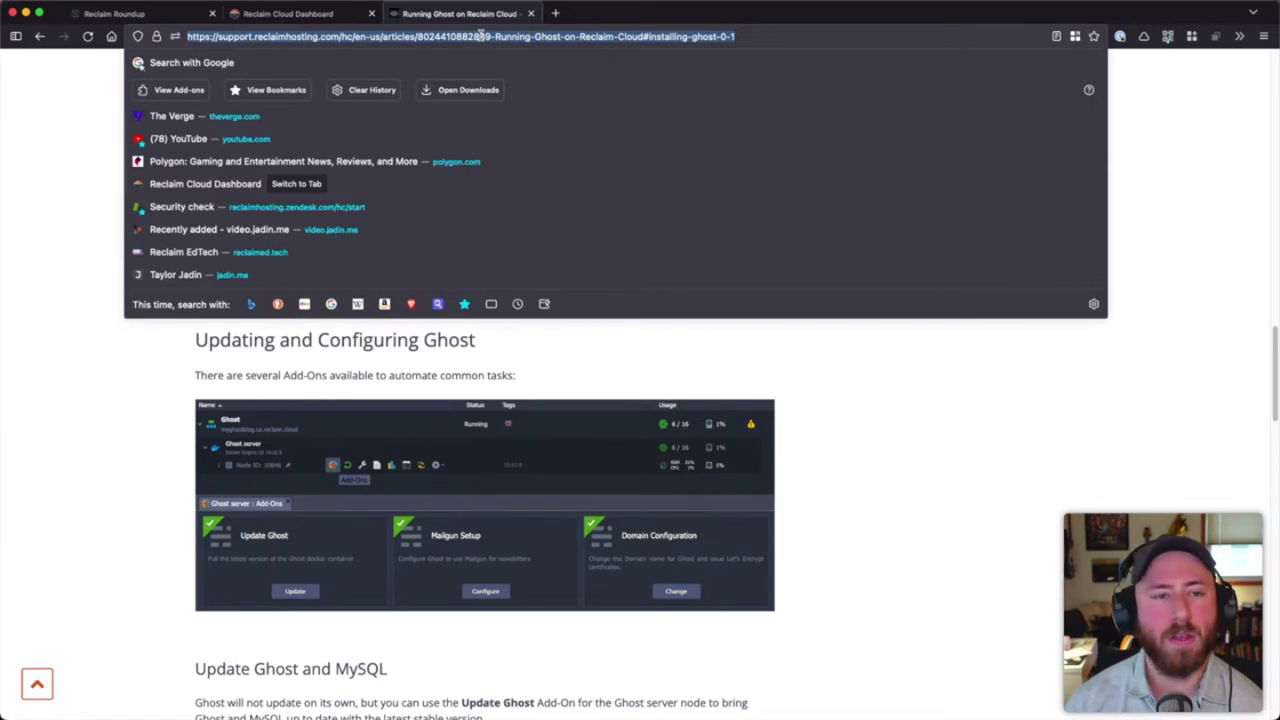
text(jadin)
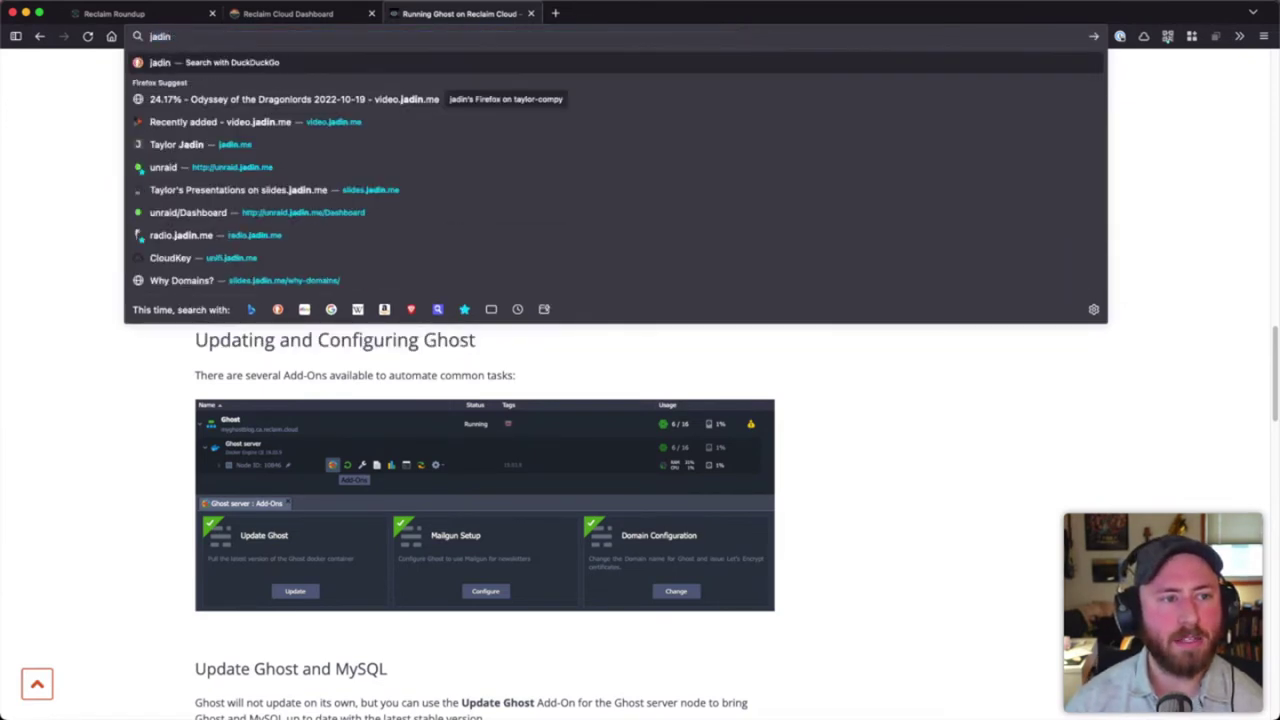
text(.me/)
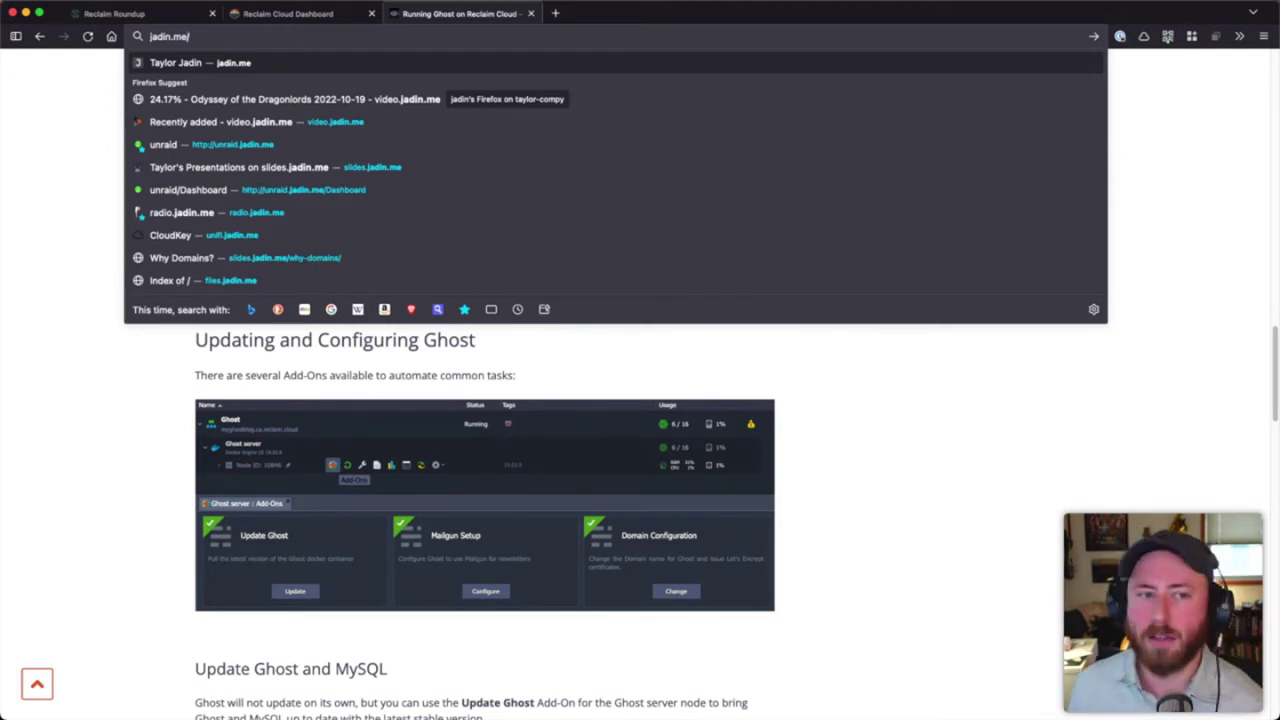
text(:2083)
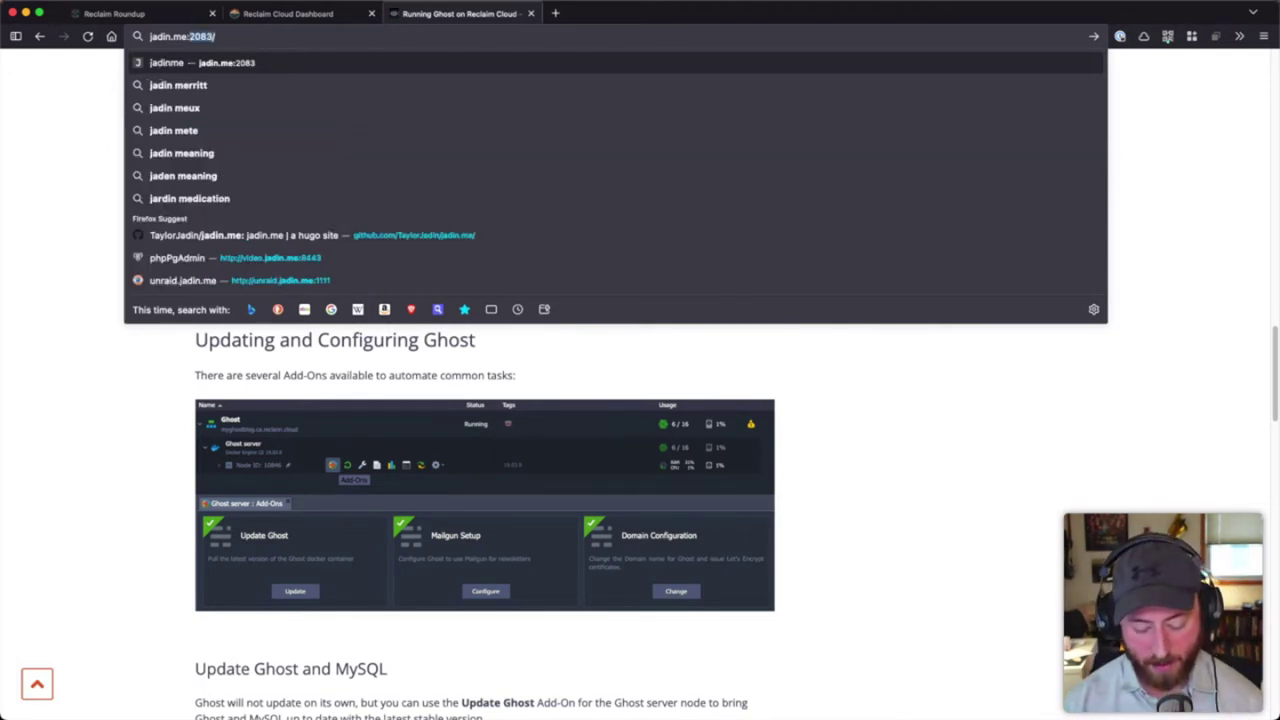
key(Return)
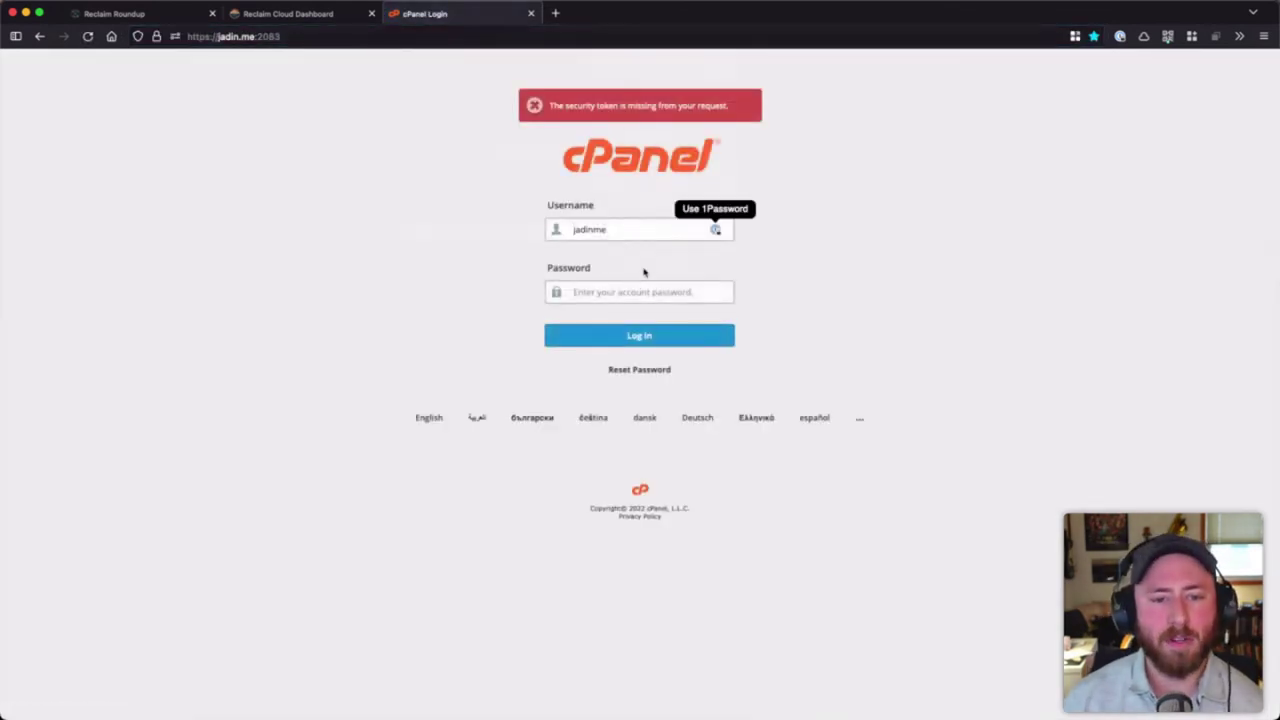
click(642, 290)
text(***)
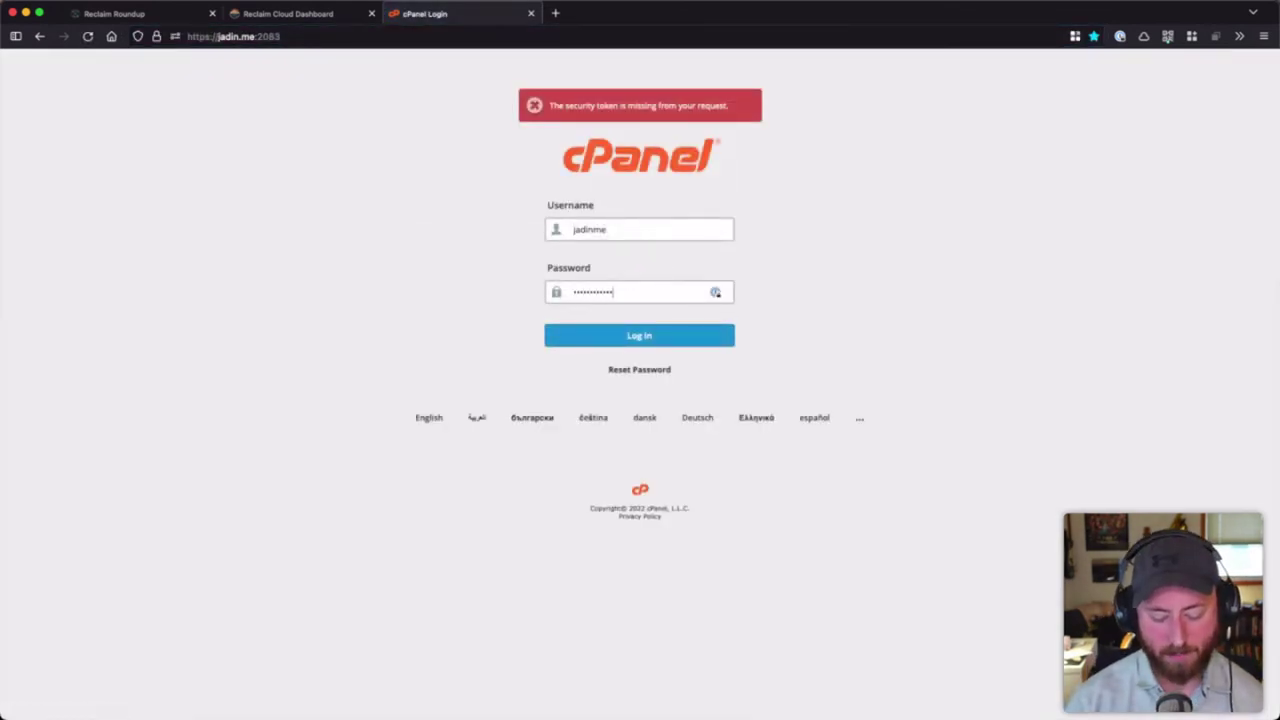
key(Return)
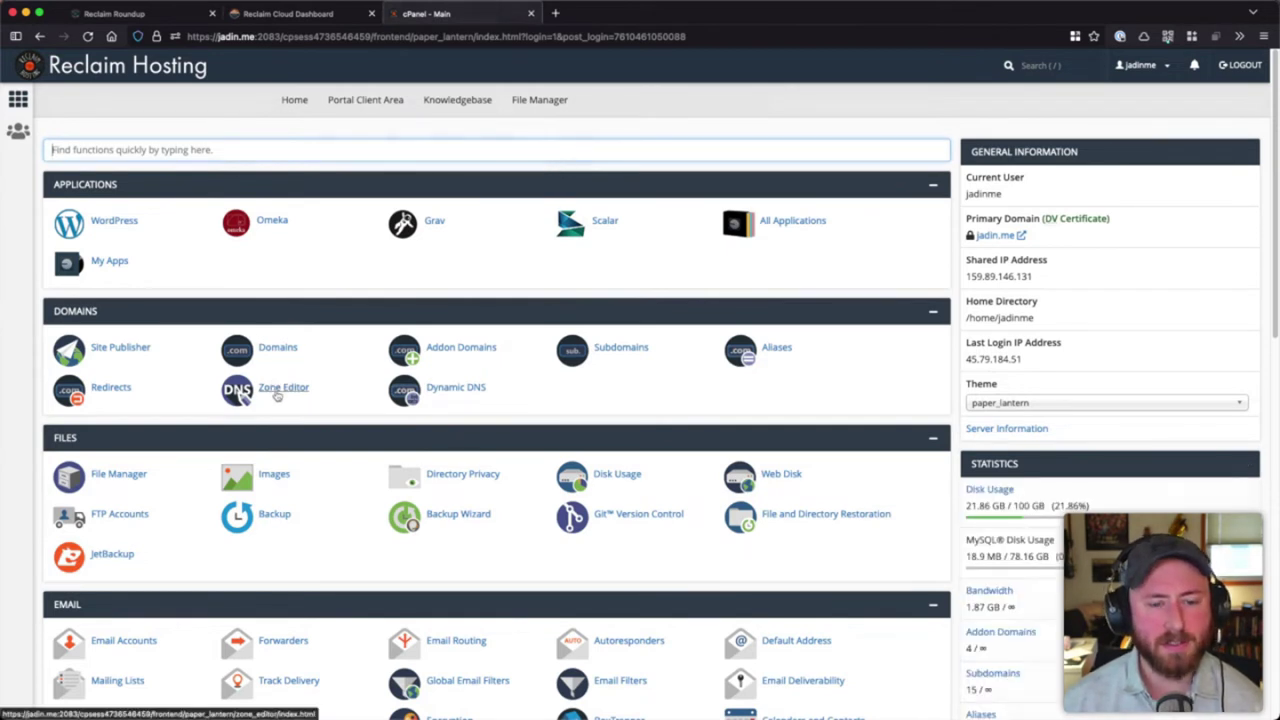
- In Zone Editor, add an A record 'newsletter-ghost' for jadin.me pointing to 51.222.233.122
click(277, 393)
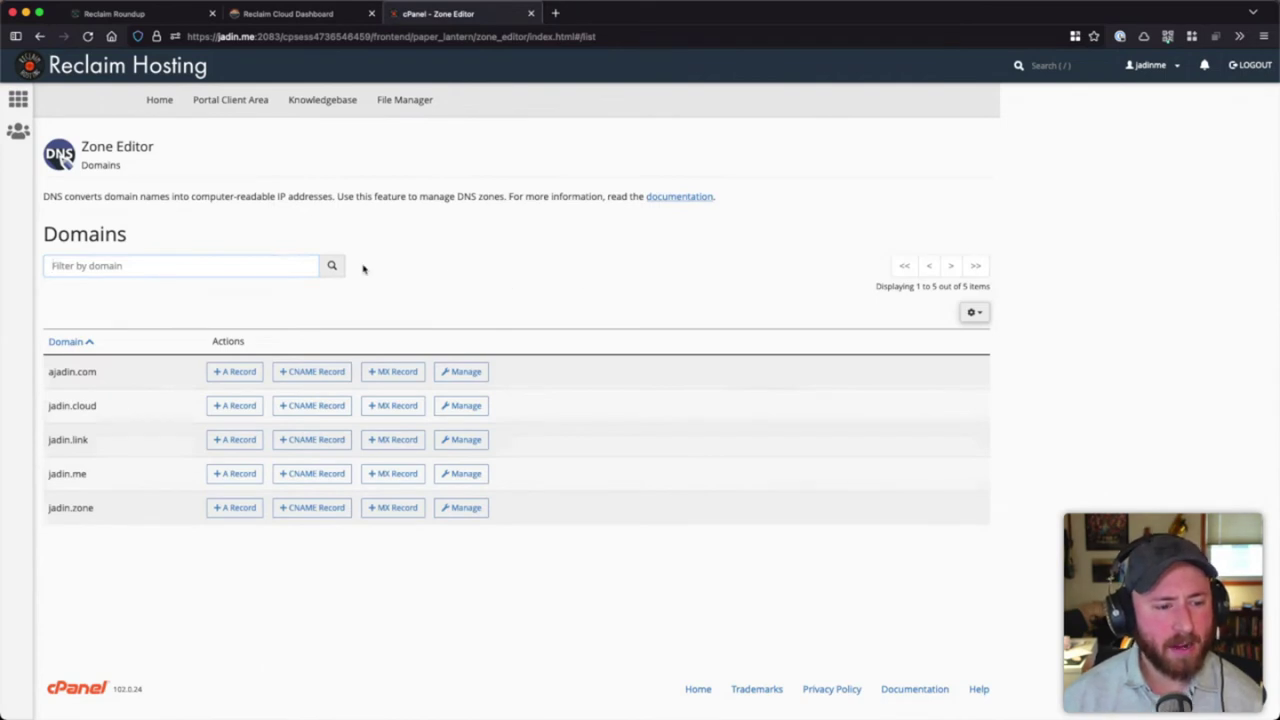
click(225, 474)
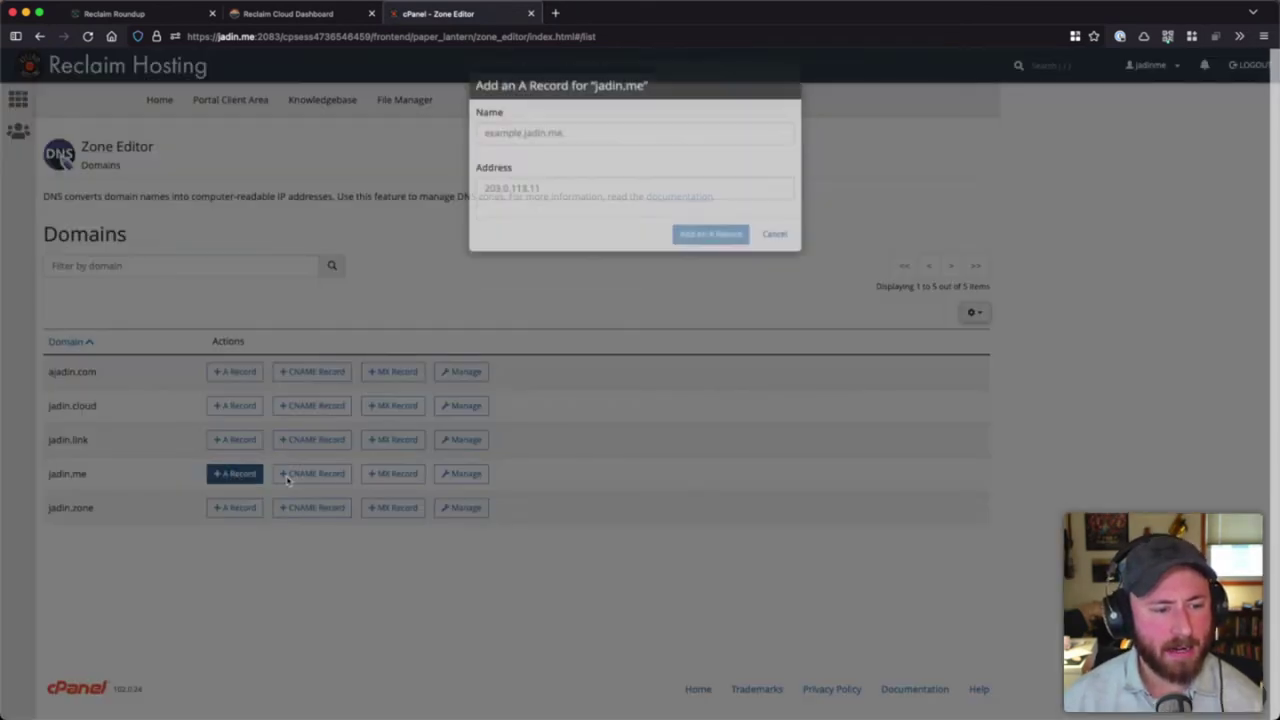
click(566, 158)
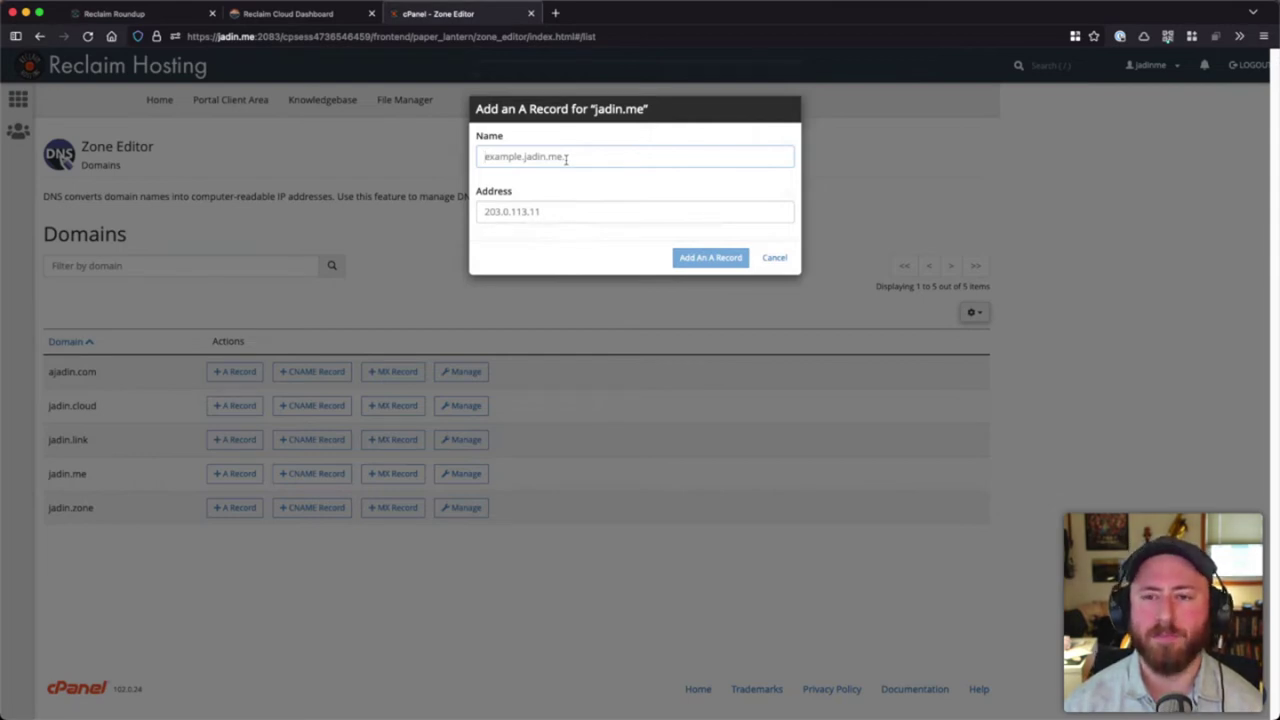
text(newsletter-ghost.jadin.me)
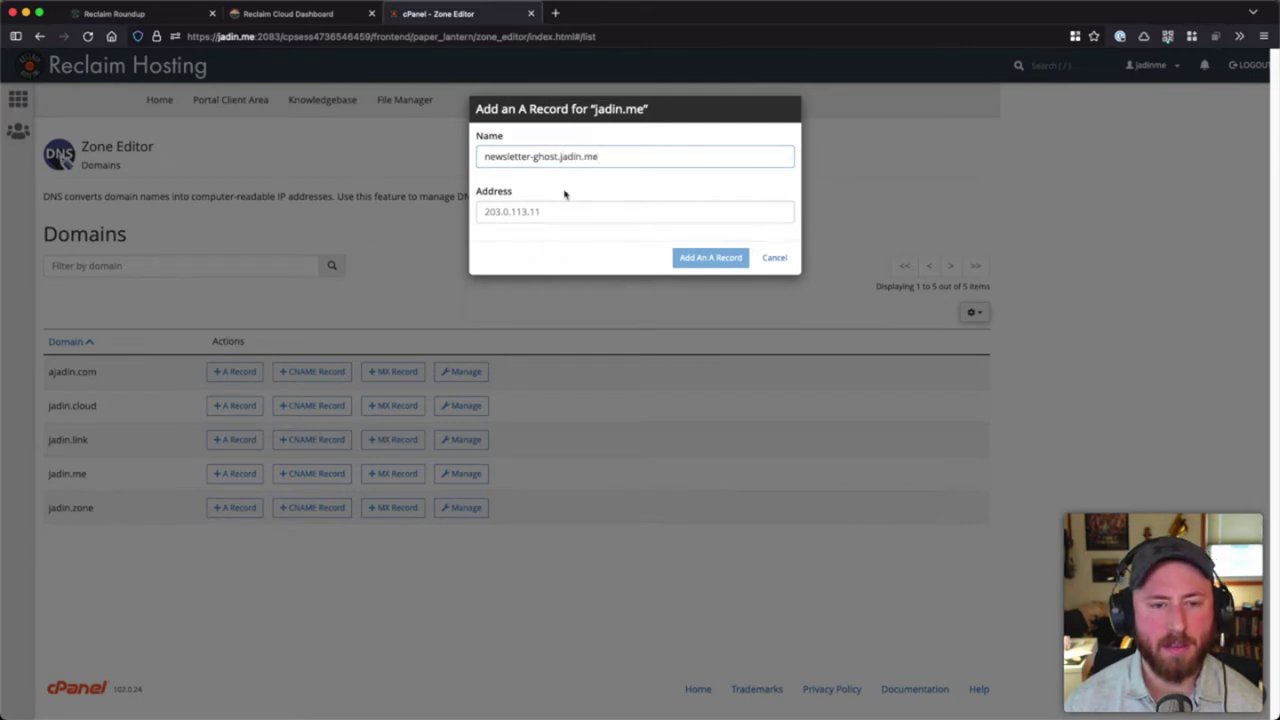
click(628, 206)
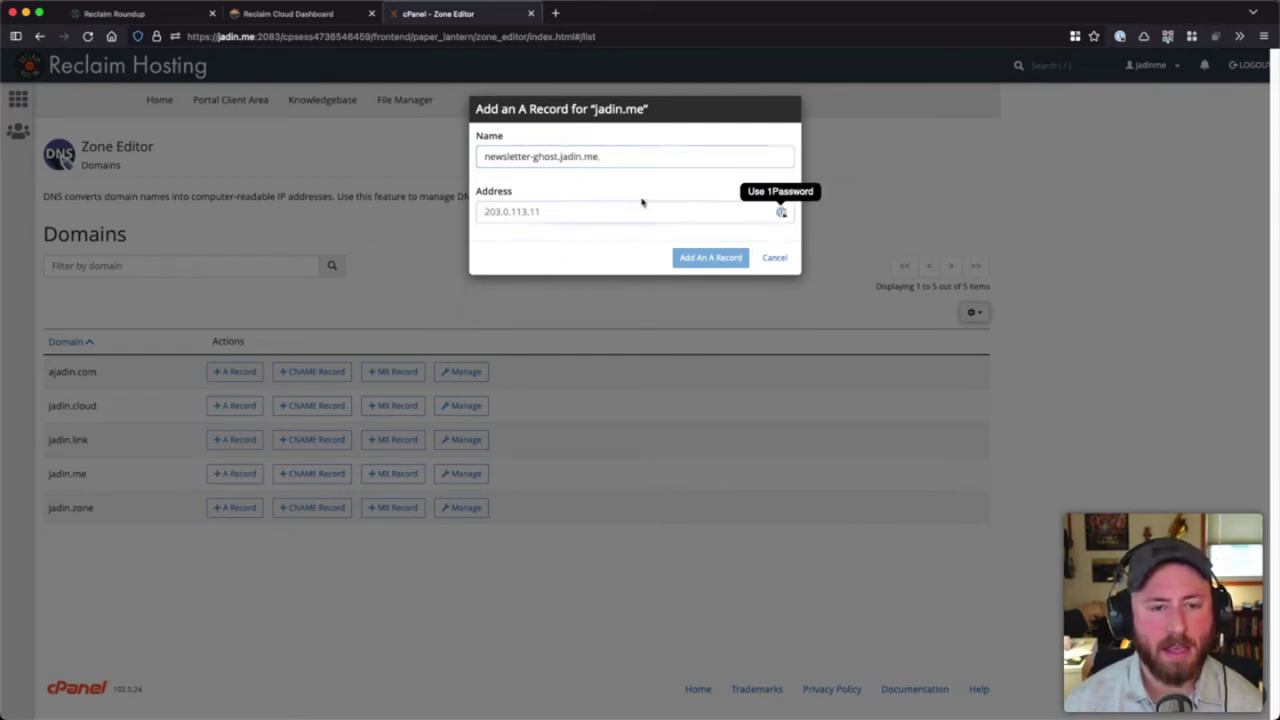
key(super+v)
click(288, 13)
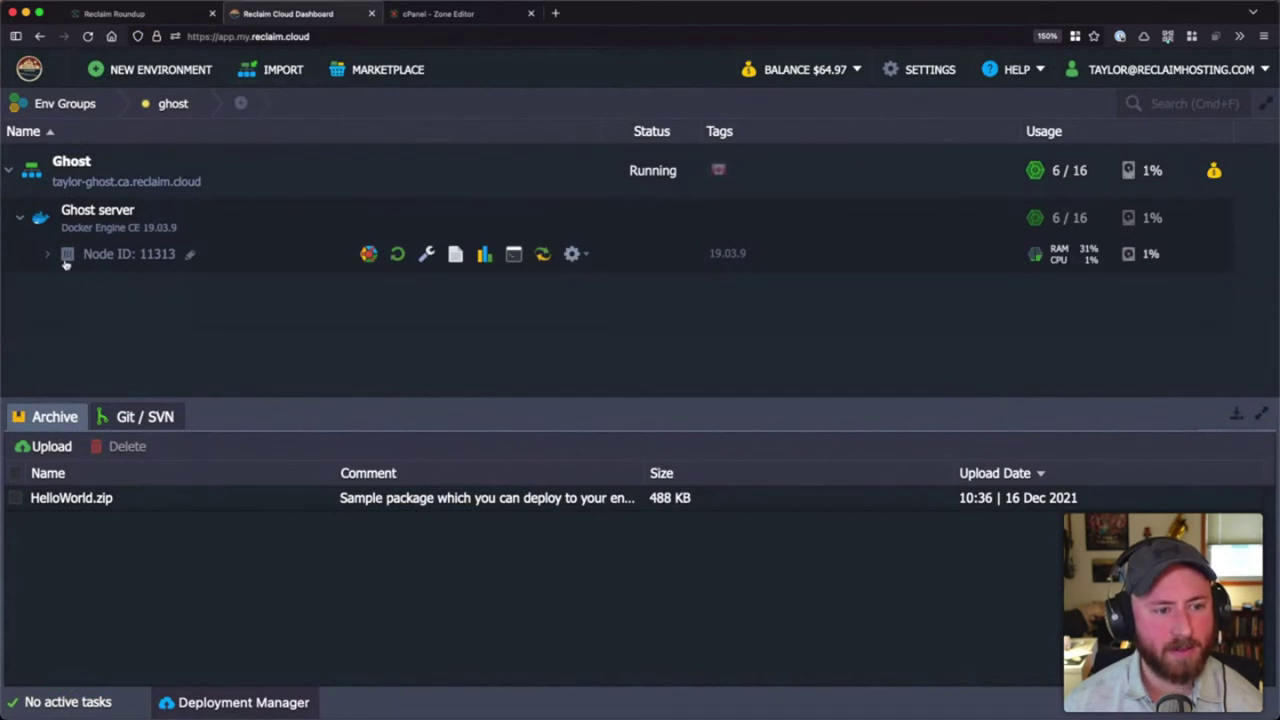
click(204, 317)
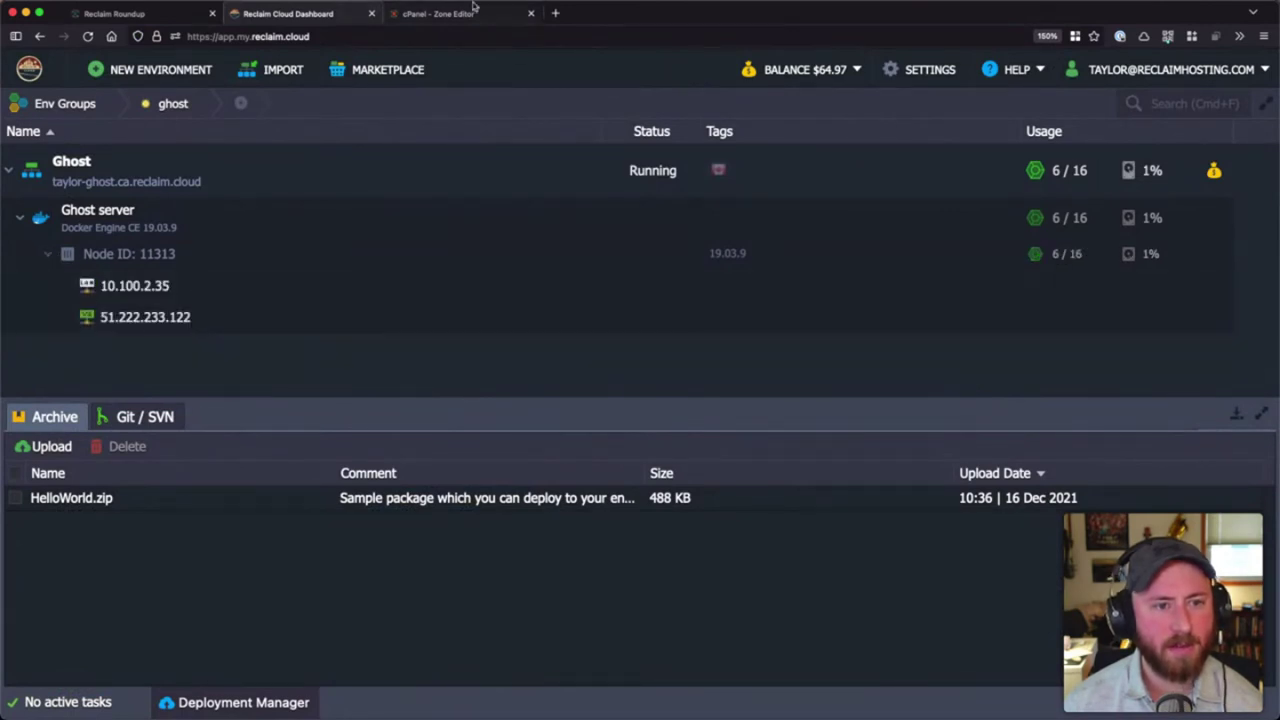
click(460, 13)
click(683, 259)
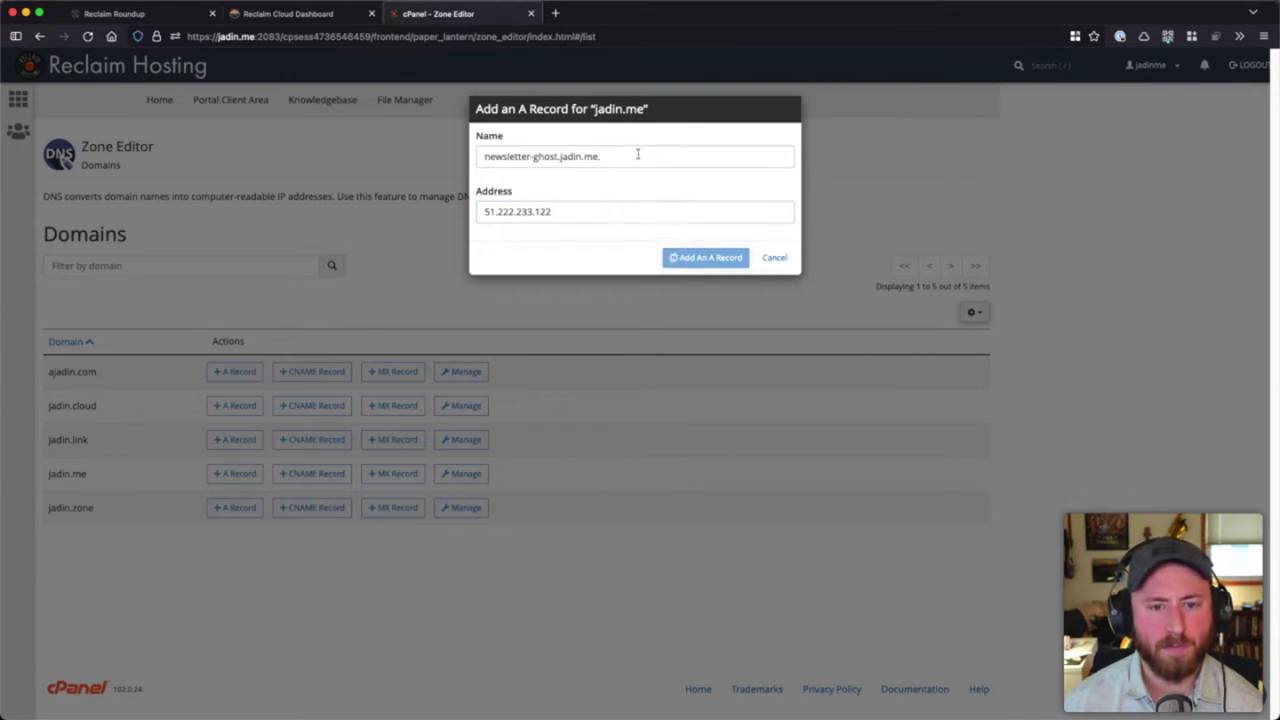
key(super+t)
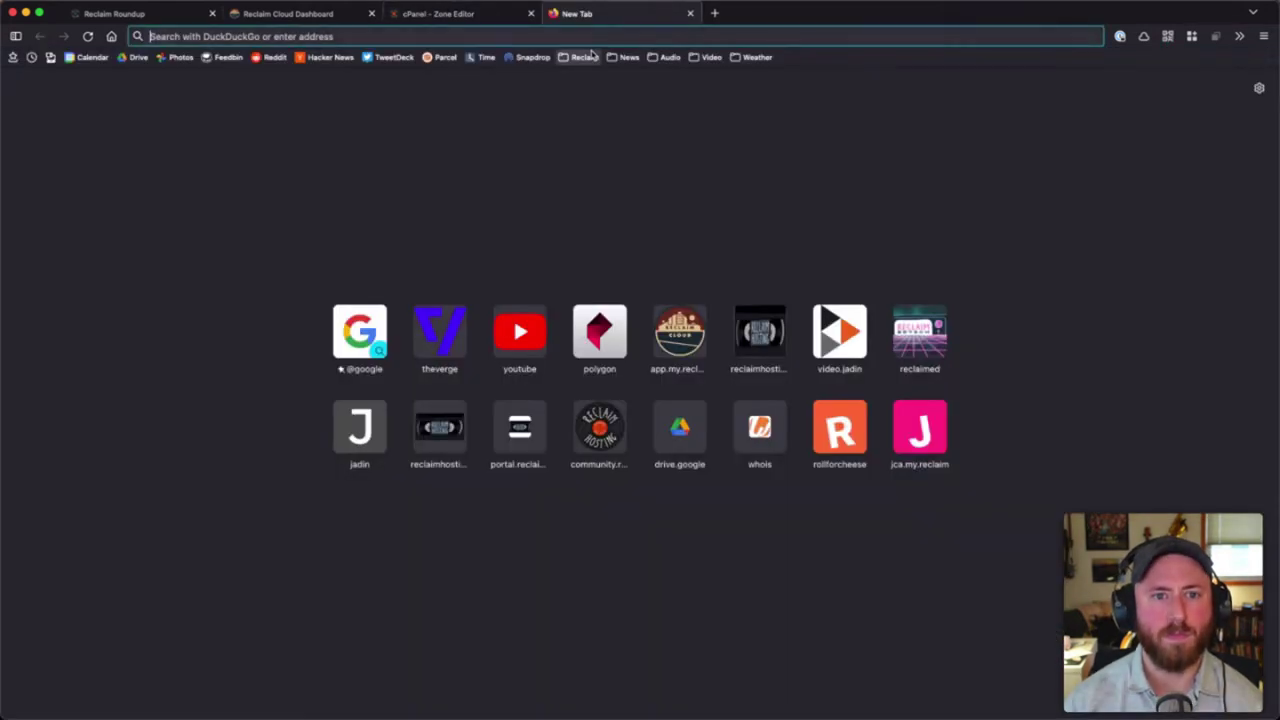
- Visit newsletter-ghost.jadin.me, see the 503 error, and return to the Reclaim Cloud dashboard
text(newslette)
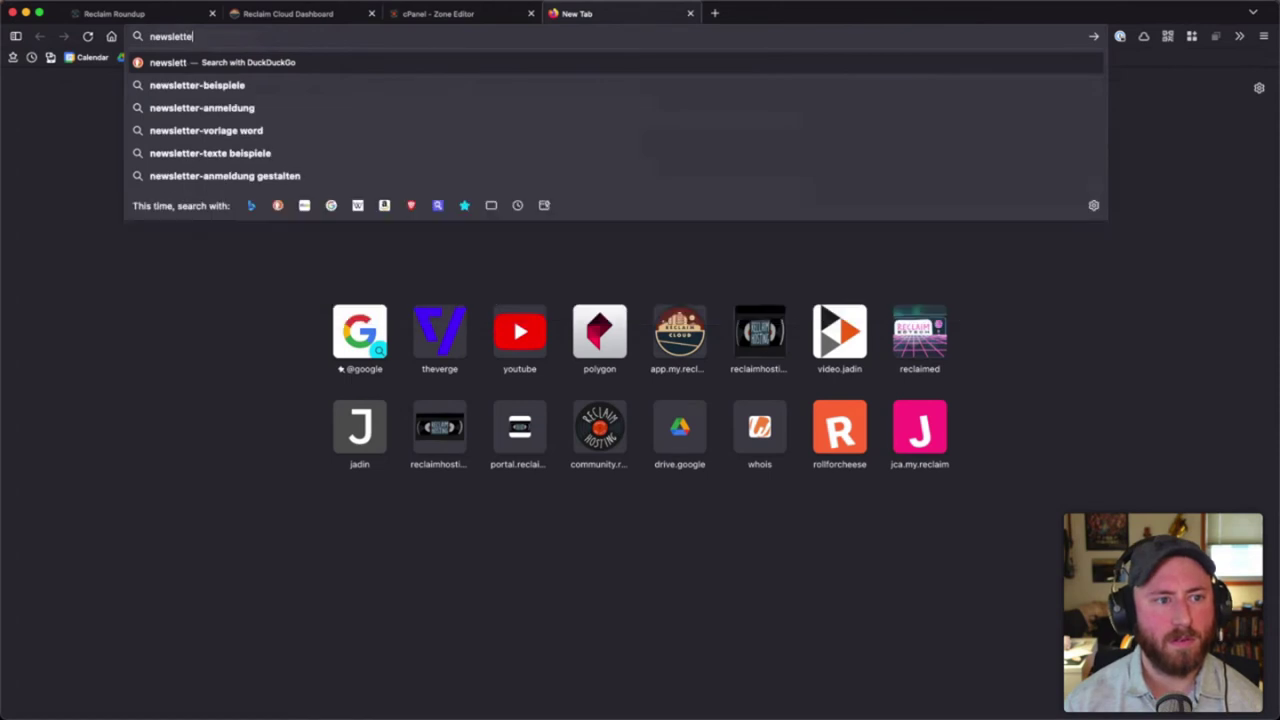
text(r-ghost.jadin)
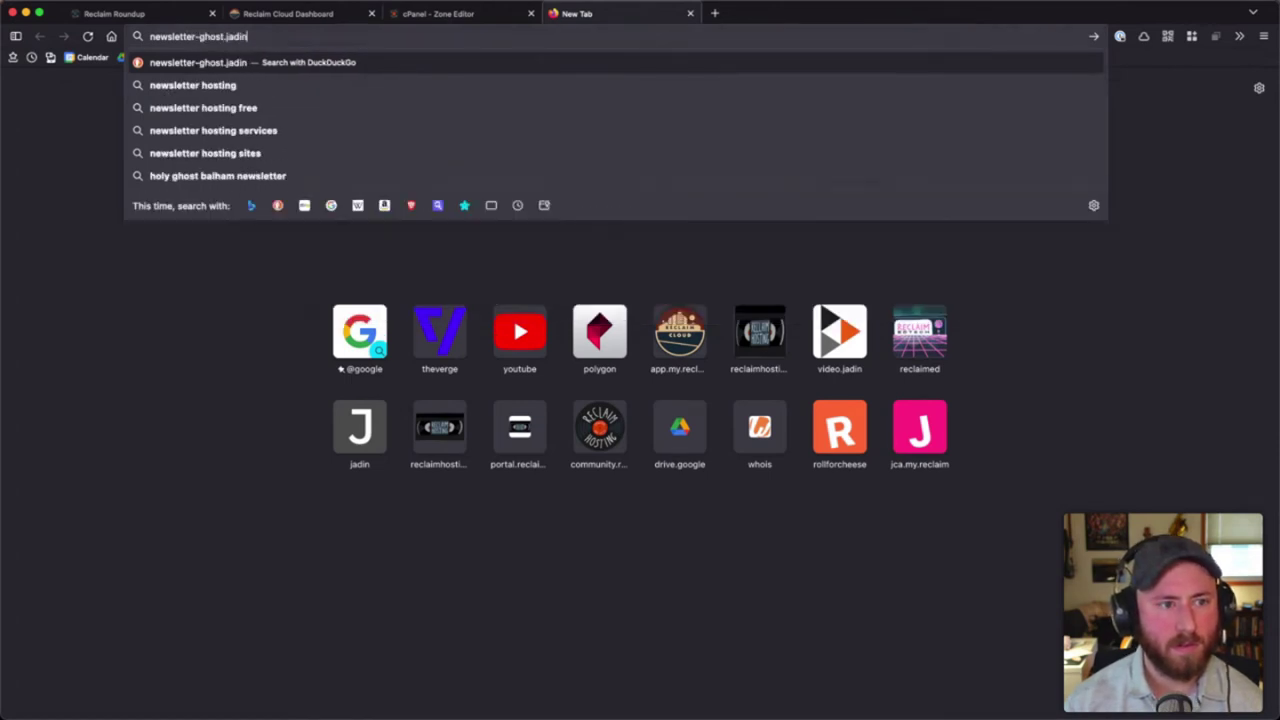
text(.me)
key(Return)
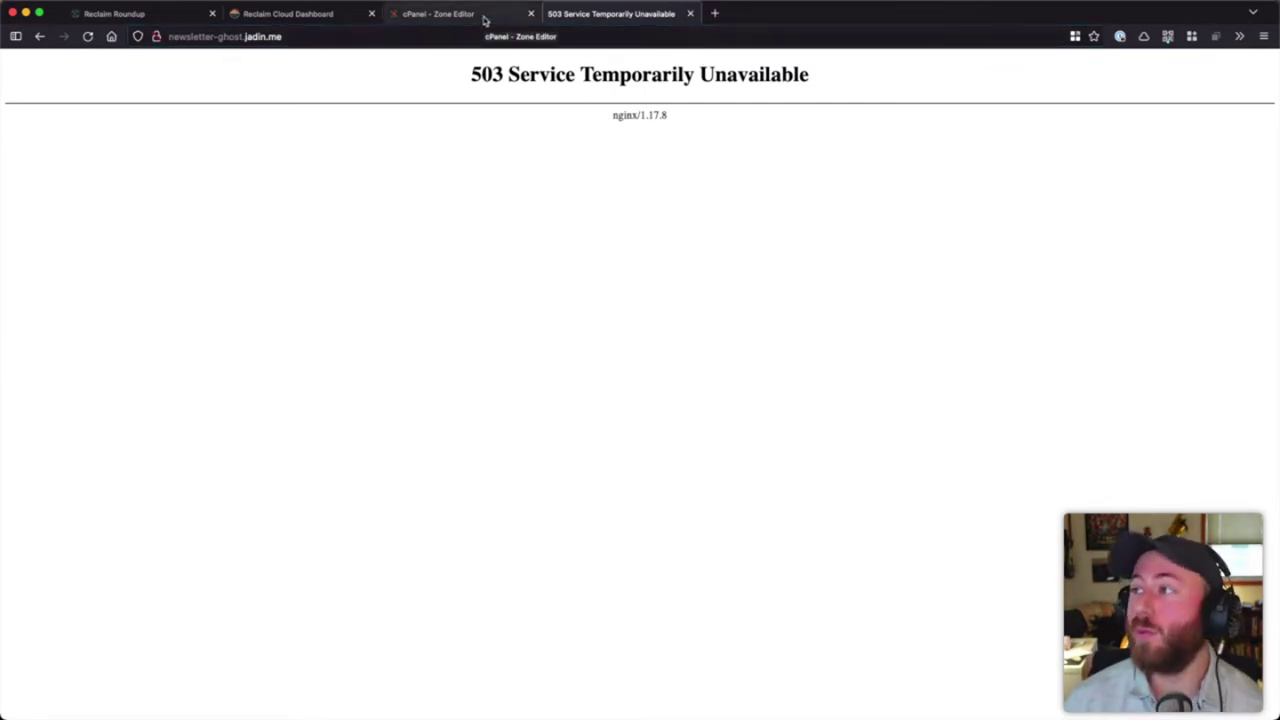
click(326, 13)
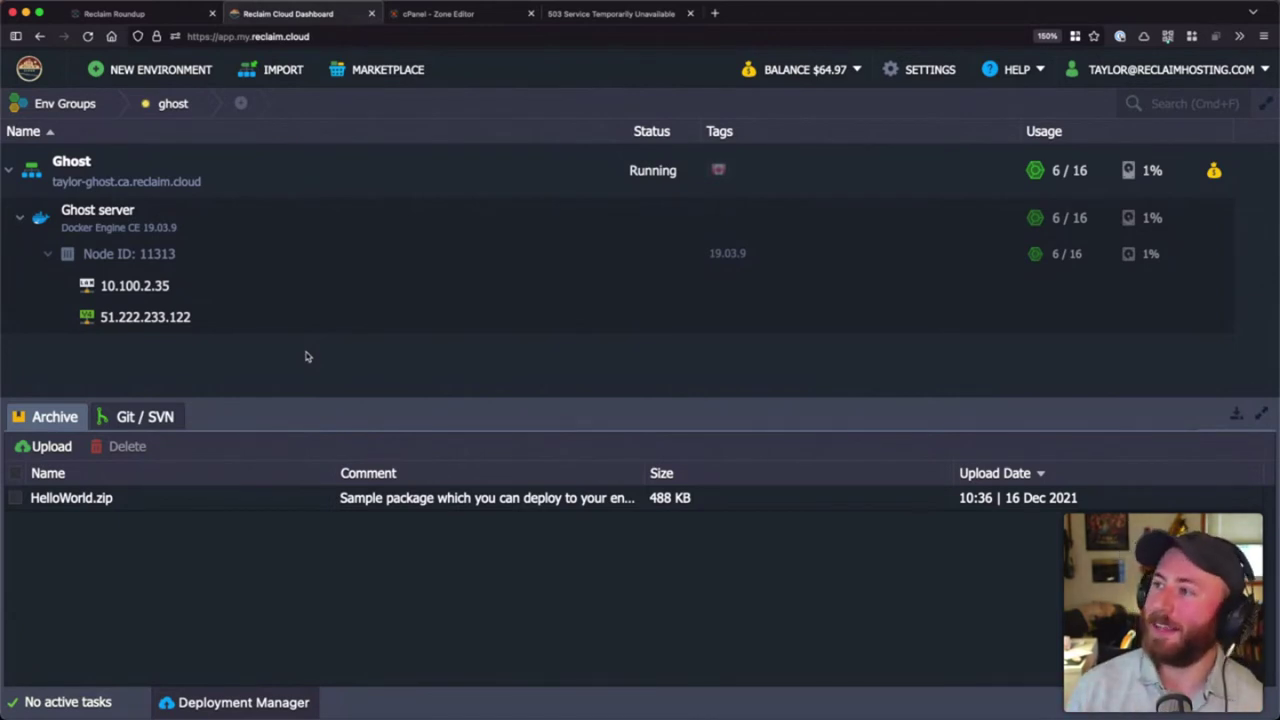
- Show the Ghost server node's add-ons from its action toolbar
mouse_move(429, 216)
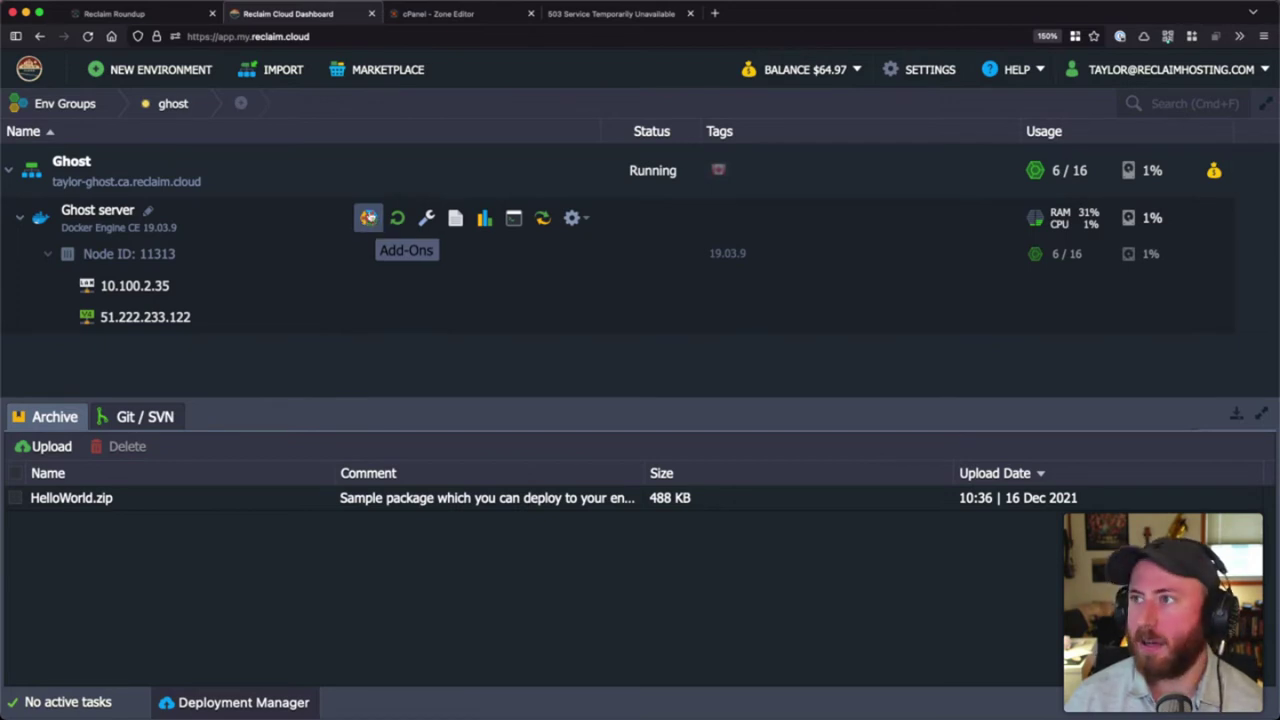
click(367, 217)
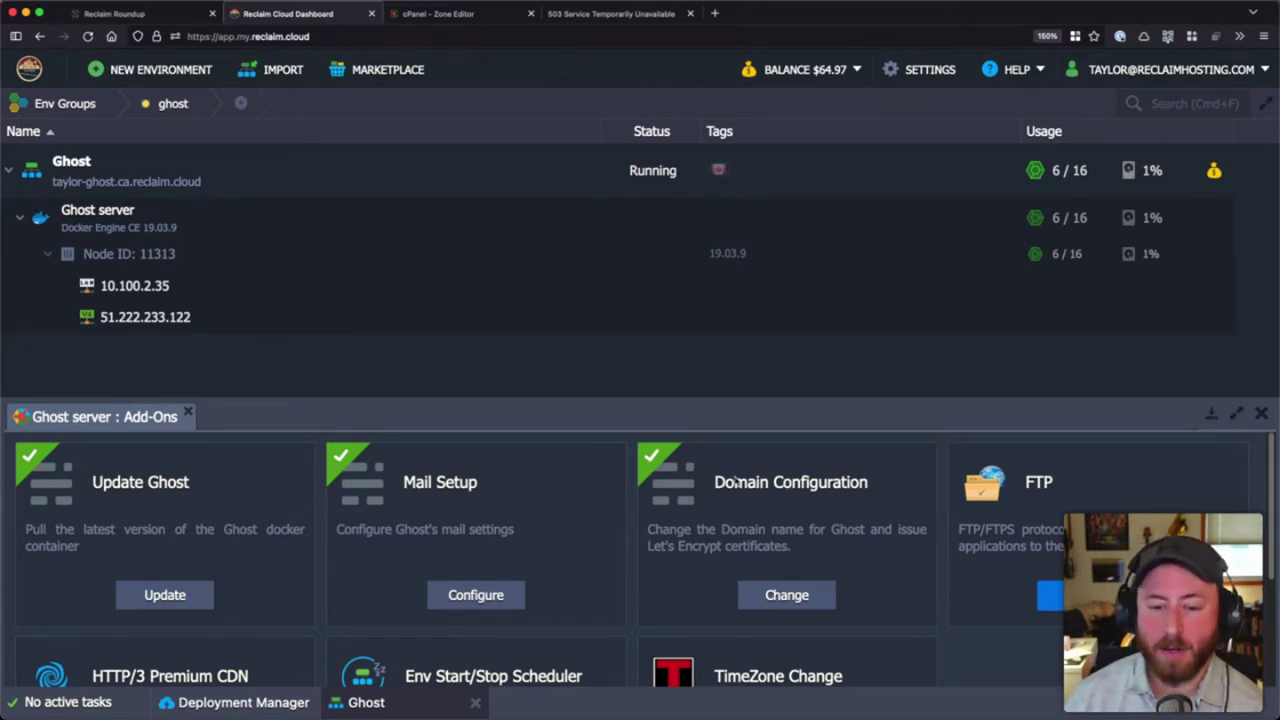
- Use the Domain Configuration add-on to change Ghost's domain to newsletter-ghost.jadin.me and confirm
click(787, 597)
click(606, 393)
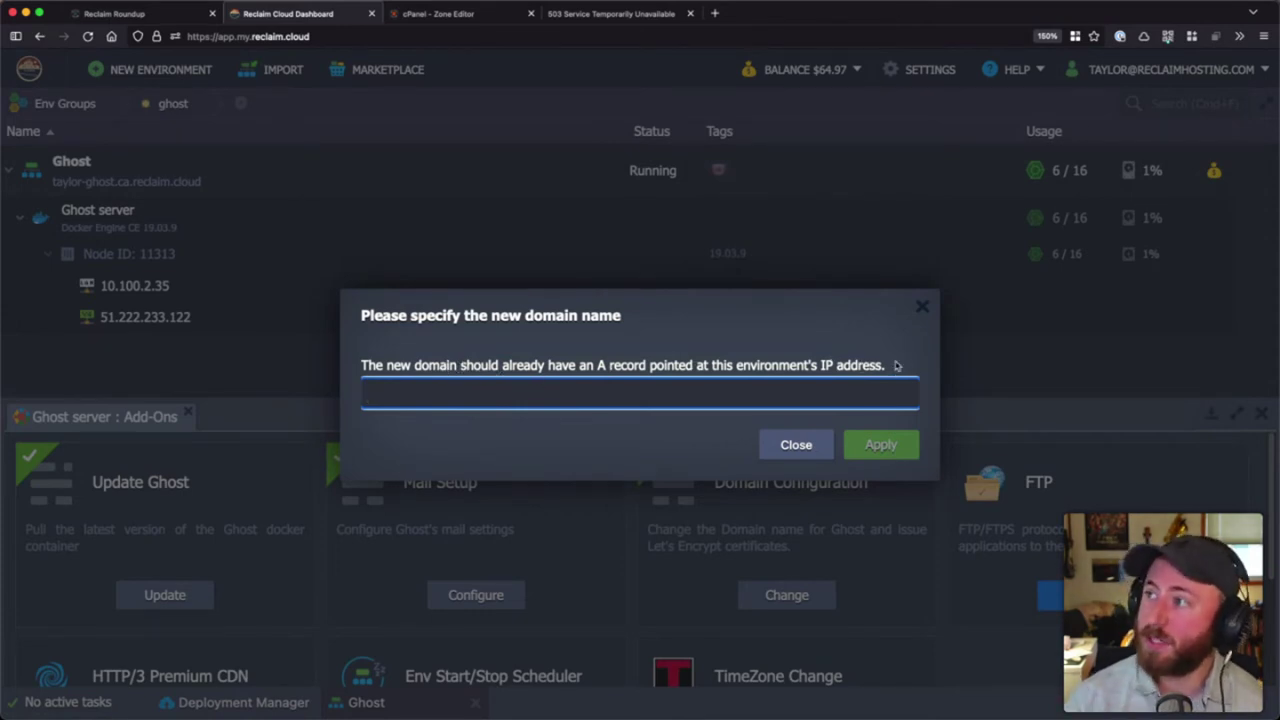
click(603, 13)
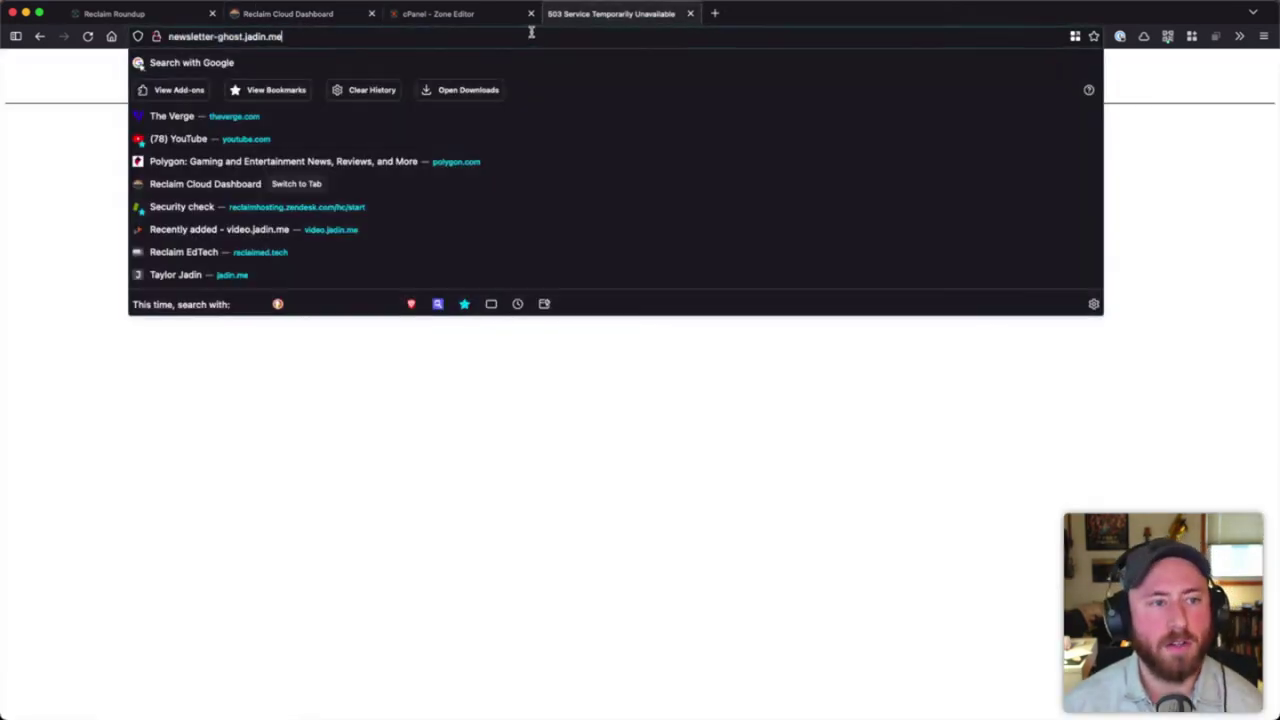
click(334, 15)
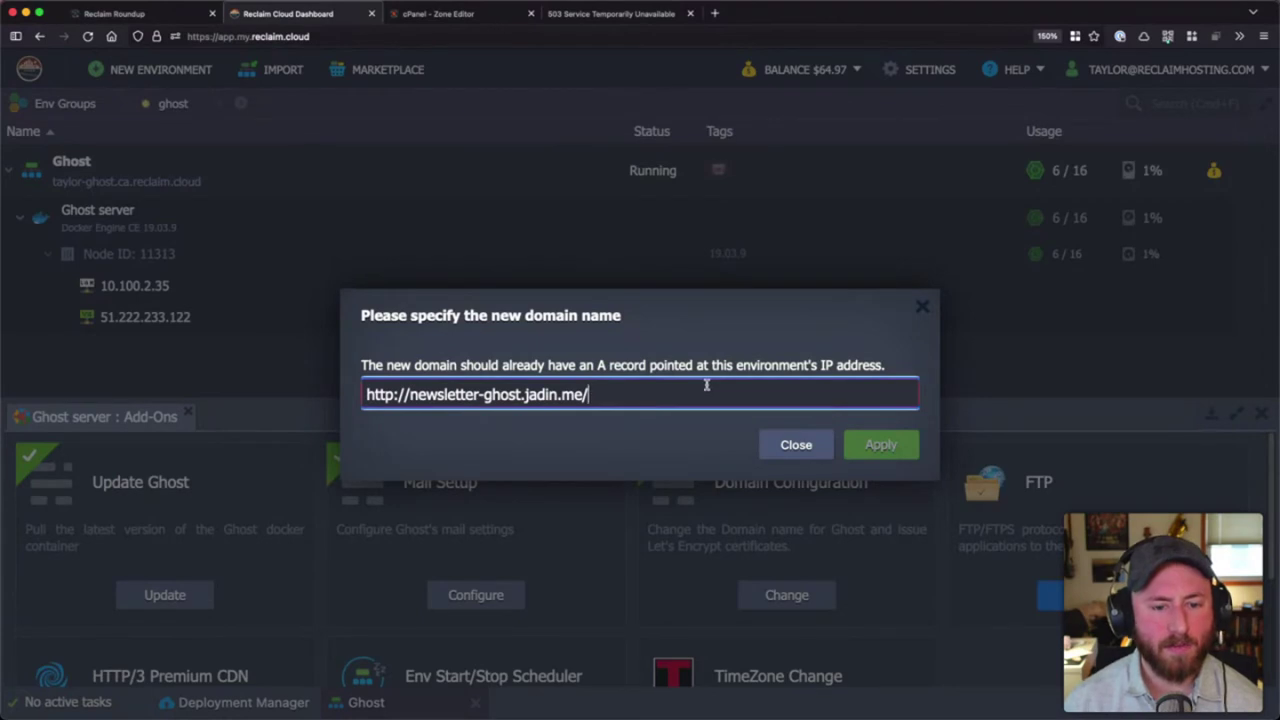
key(BackSpace)
key(super+Left)
key(shift+Right)
key(shift+Right)
key(shift+Right)
key(shift+Right)
key(shift+Right)
key(shift+Right)
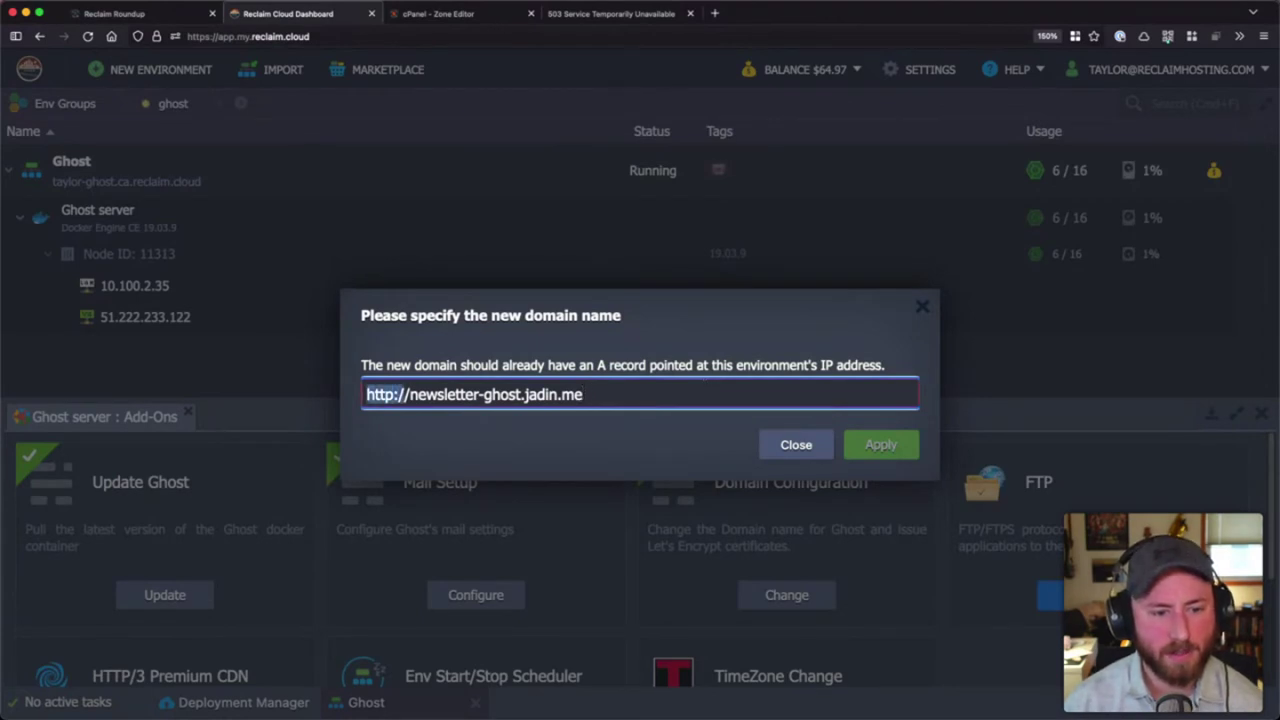
key(BackSpace)
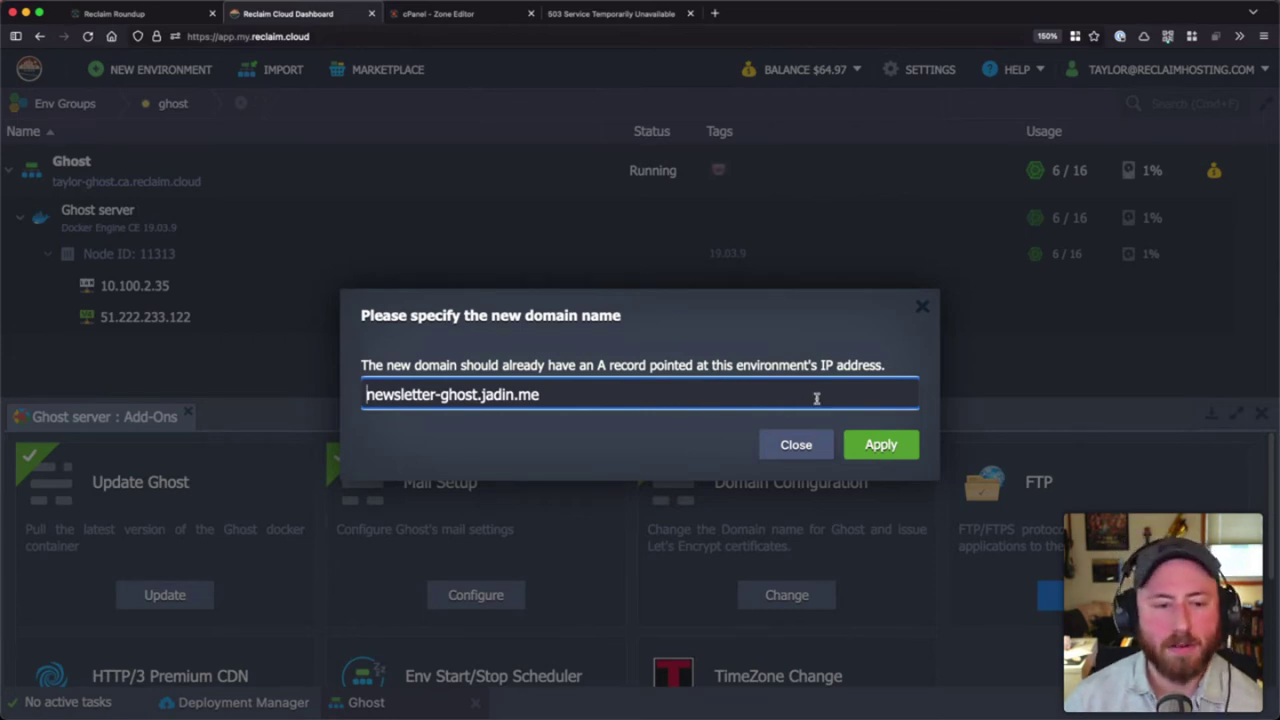
click(883, 452)
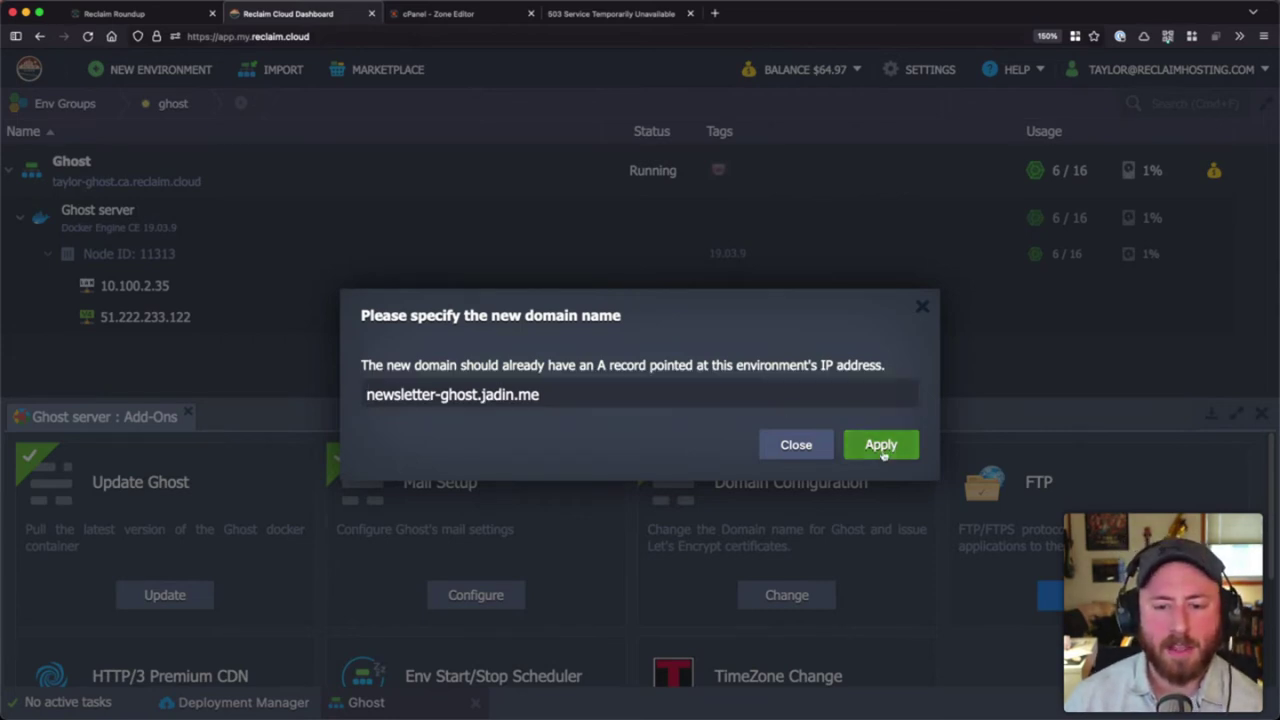
click(598, 418)
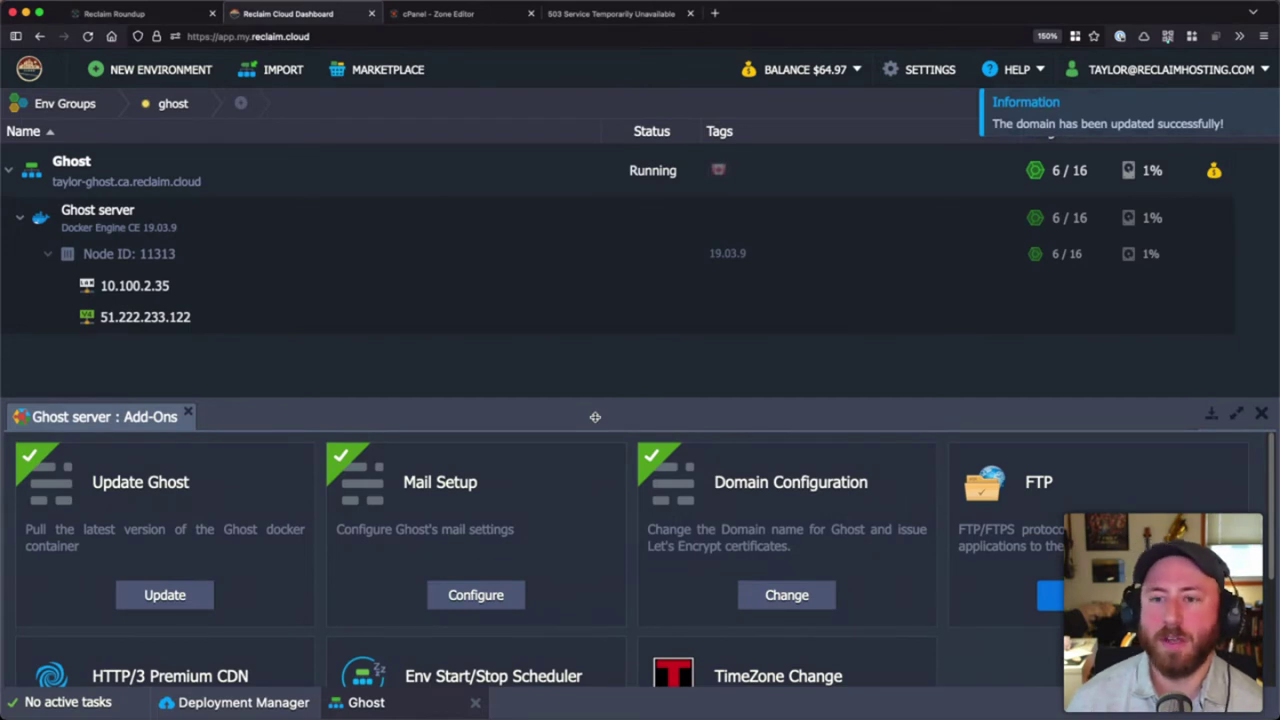
- Reload newsletter-ghost.jadin.me and accept the self-signed certificate warning to open the blog
click(611, 13)
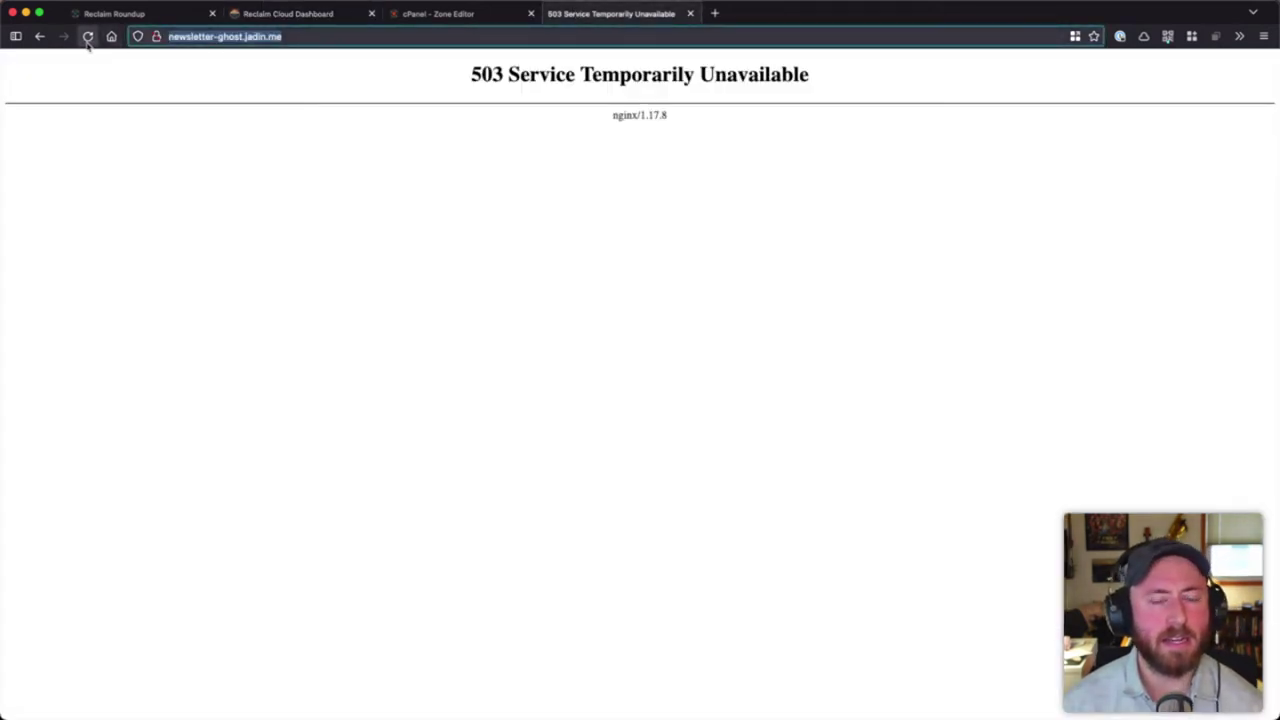
click(88, 38)
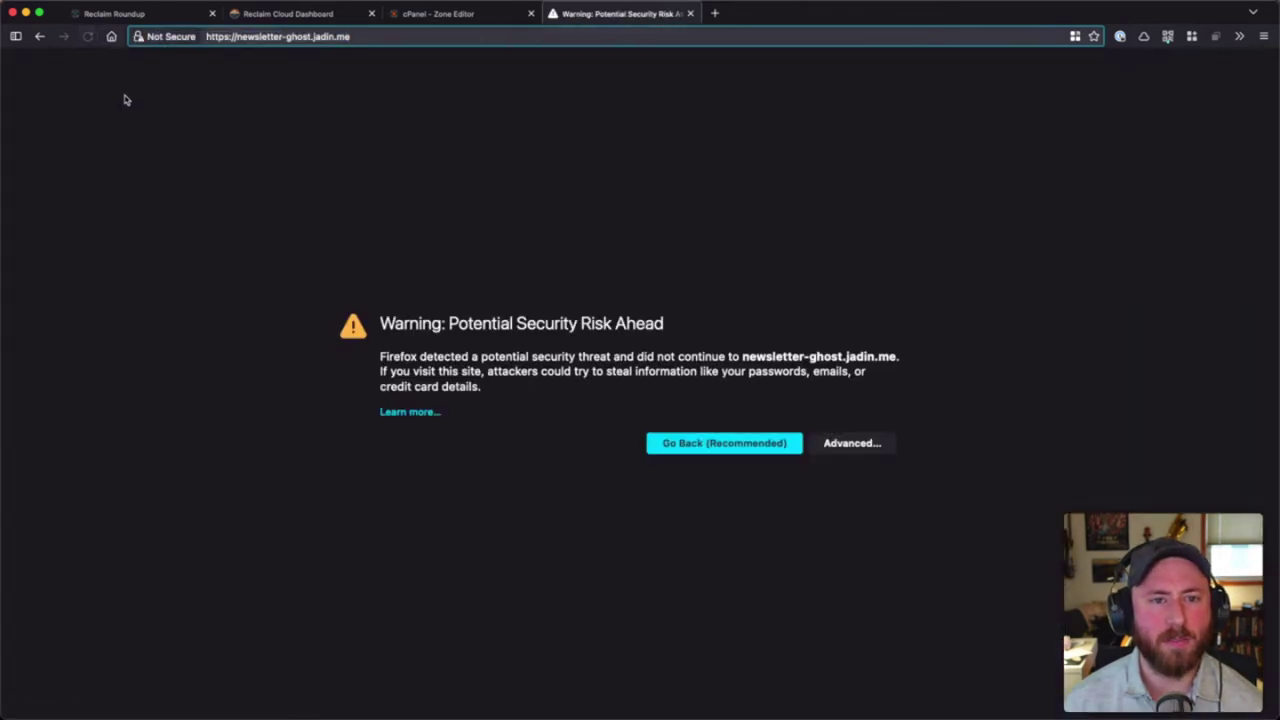
click(207, 37)
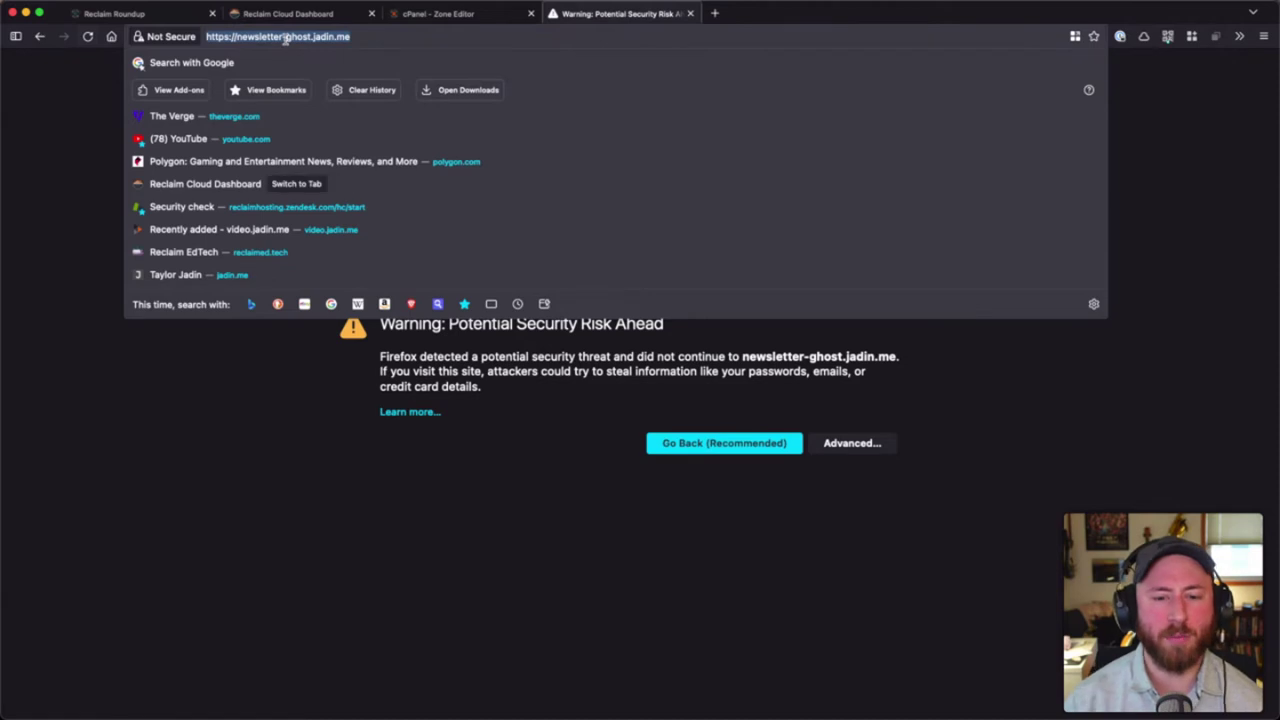
click(588, 395)
click(870, 440)
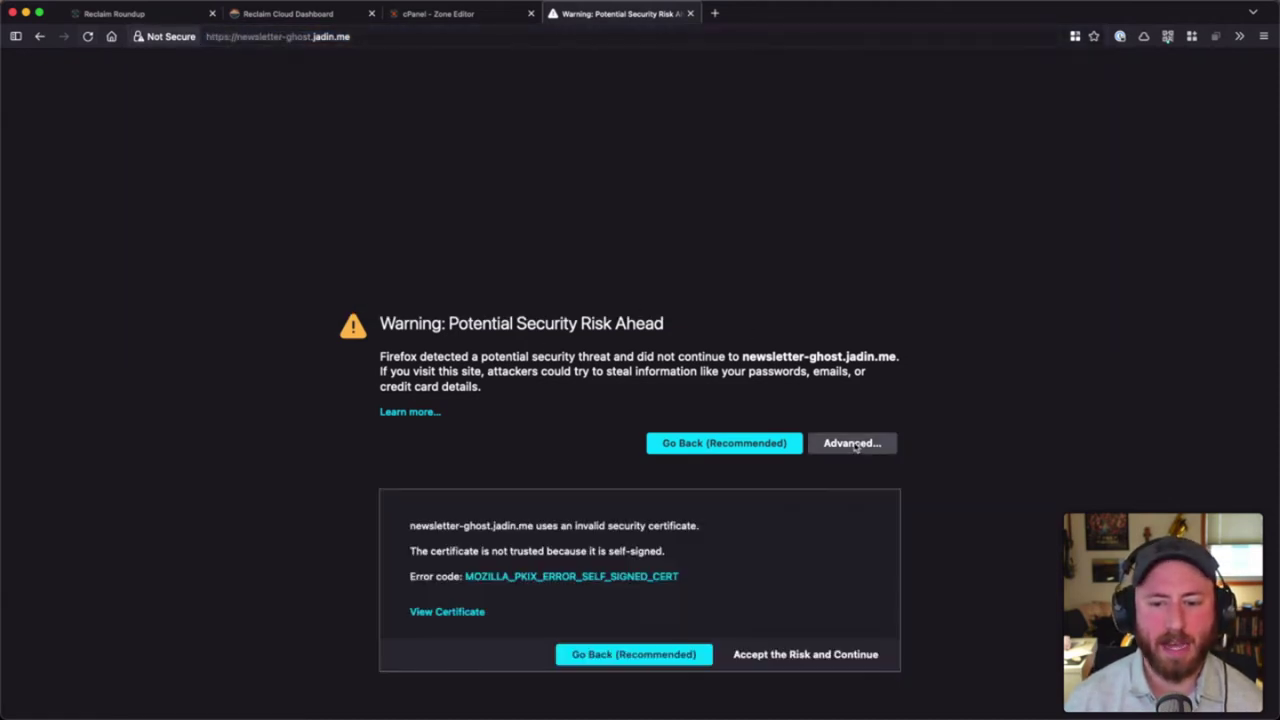
click(817, 655)
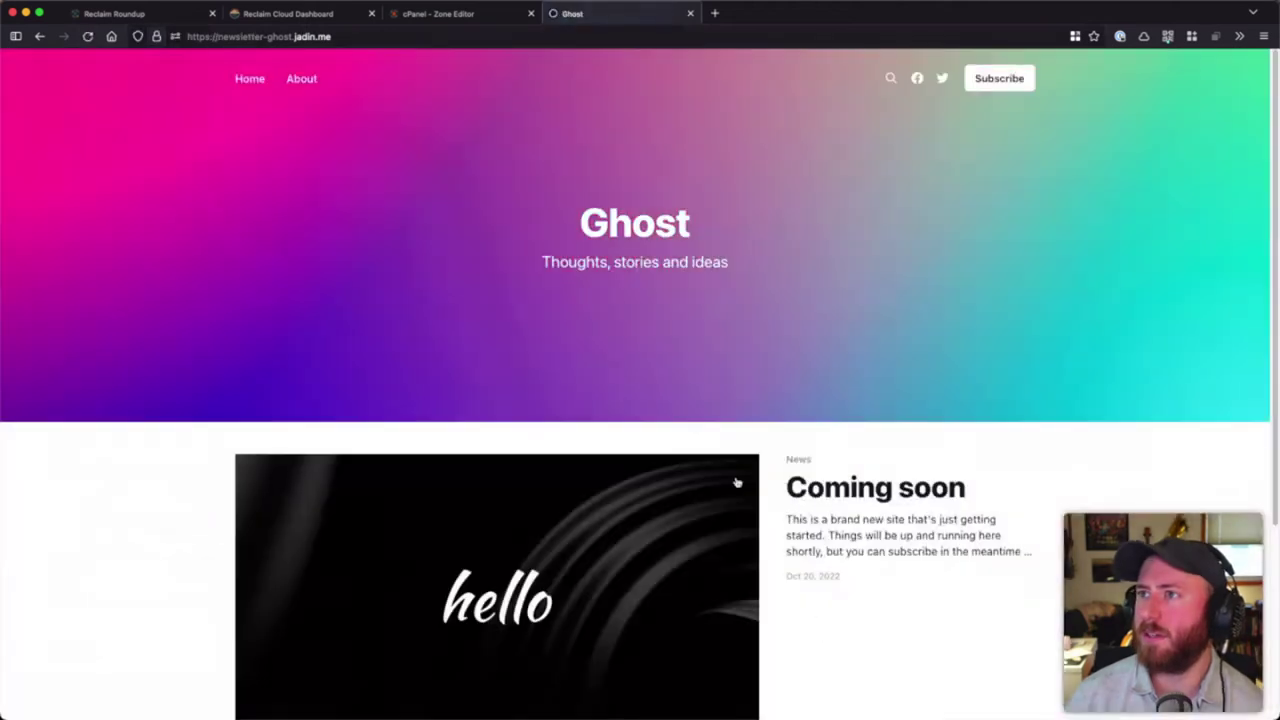
click(87, 36)
- Check the blog in a private window, reload it with a trailing slash, then return to Reclaim Cloud
click(180, 40)
key(super+c)
key(super+shift+p)
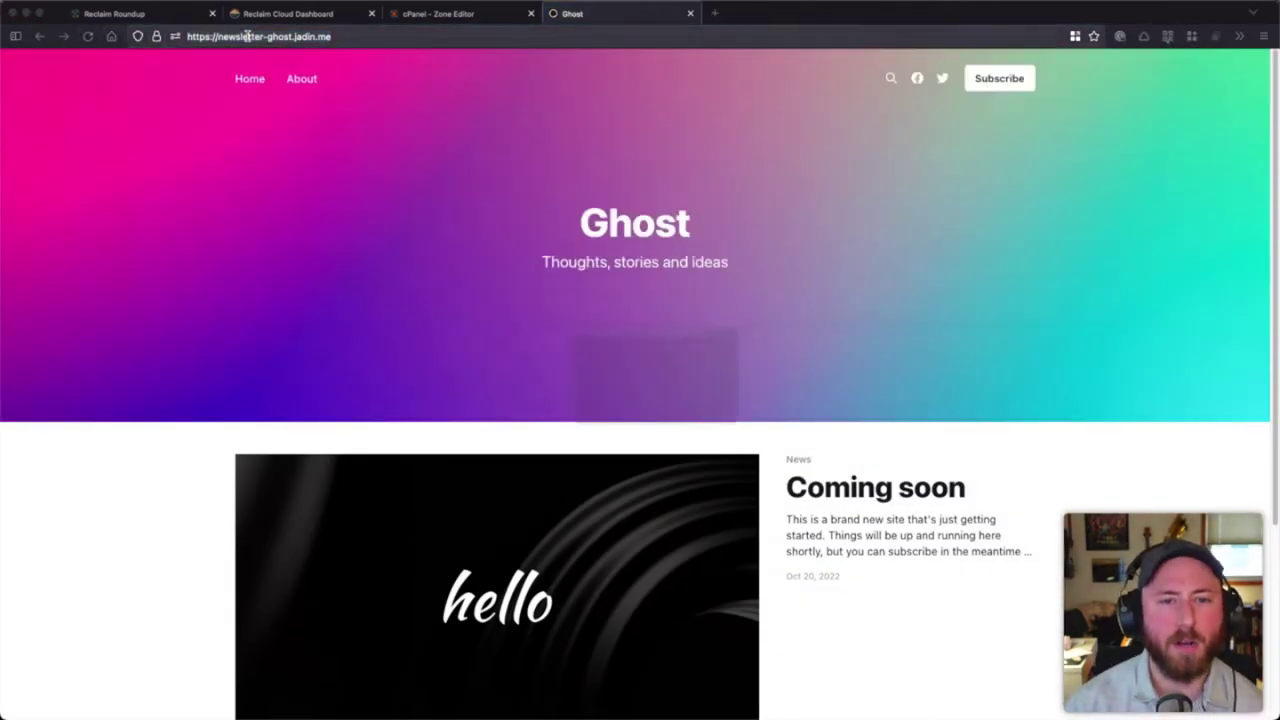
key(super+v)
key(Return)
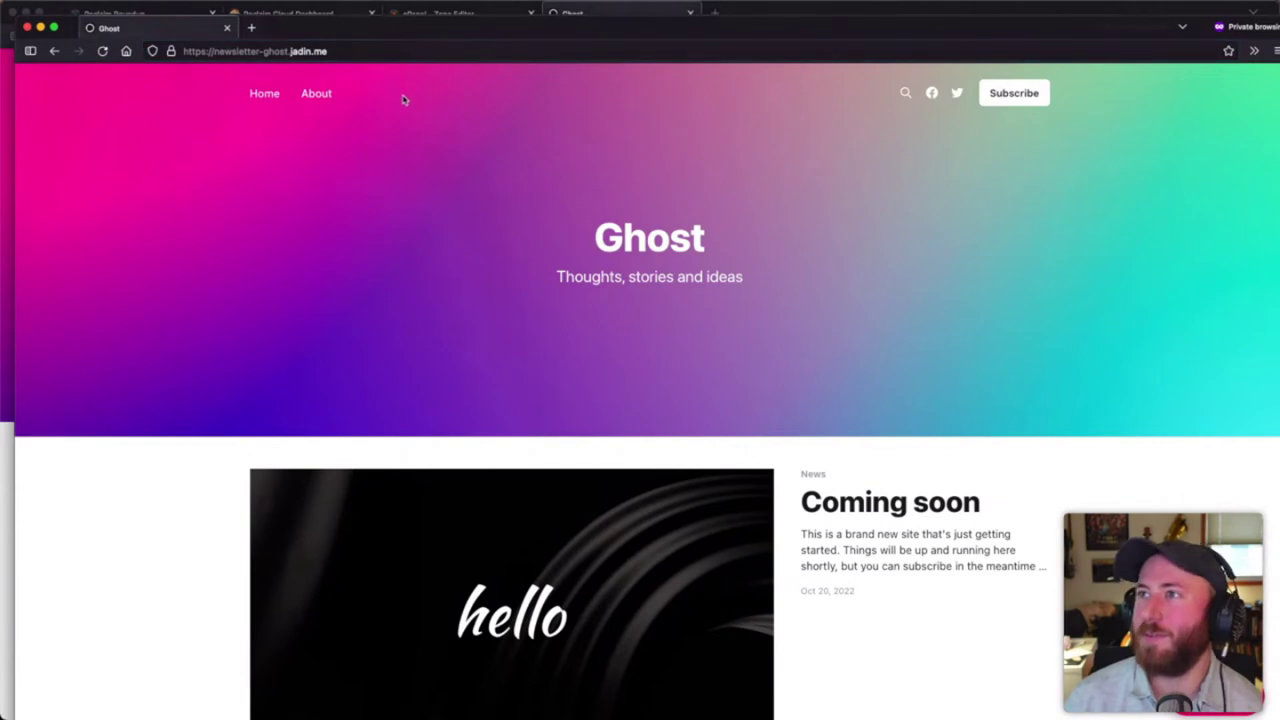
key(super+w)
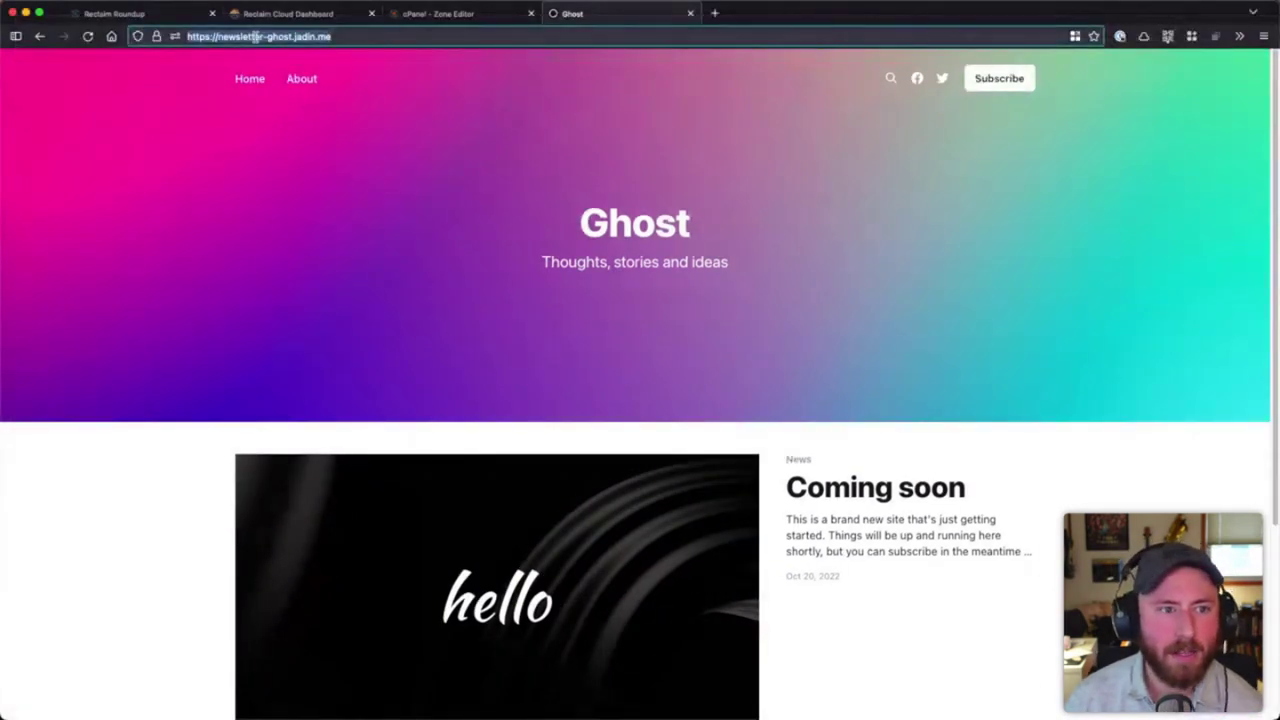
click(256, 36)
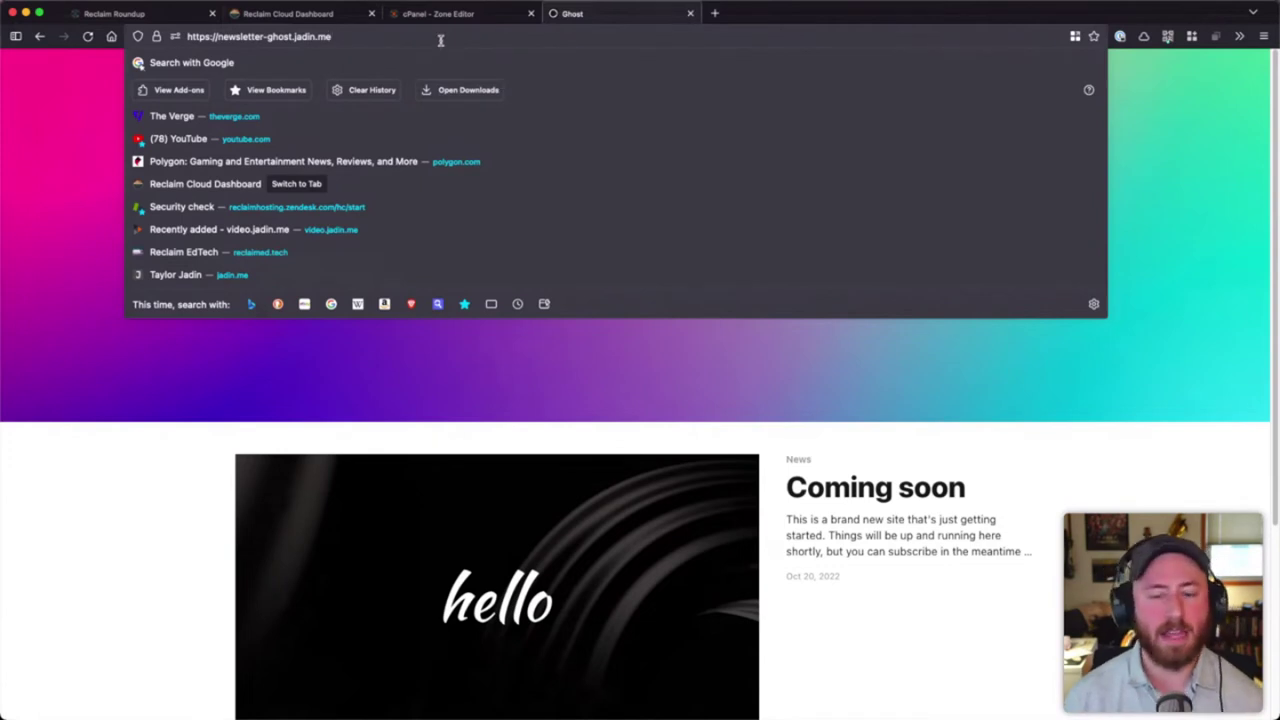
text(/)
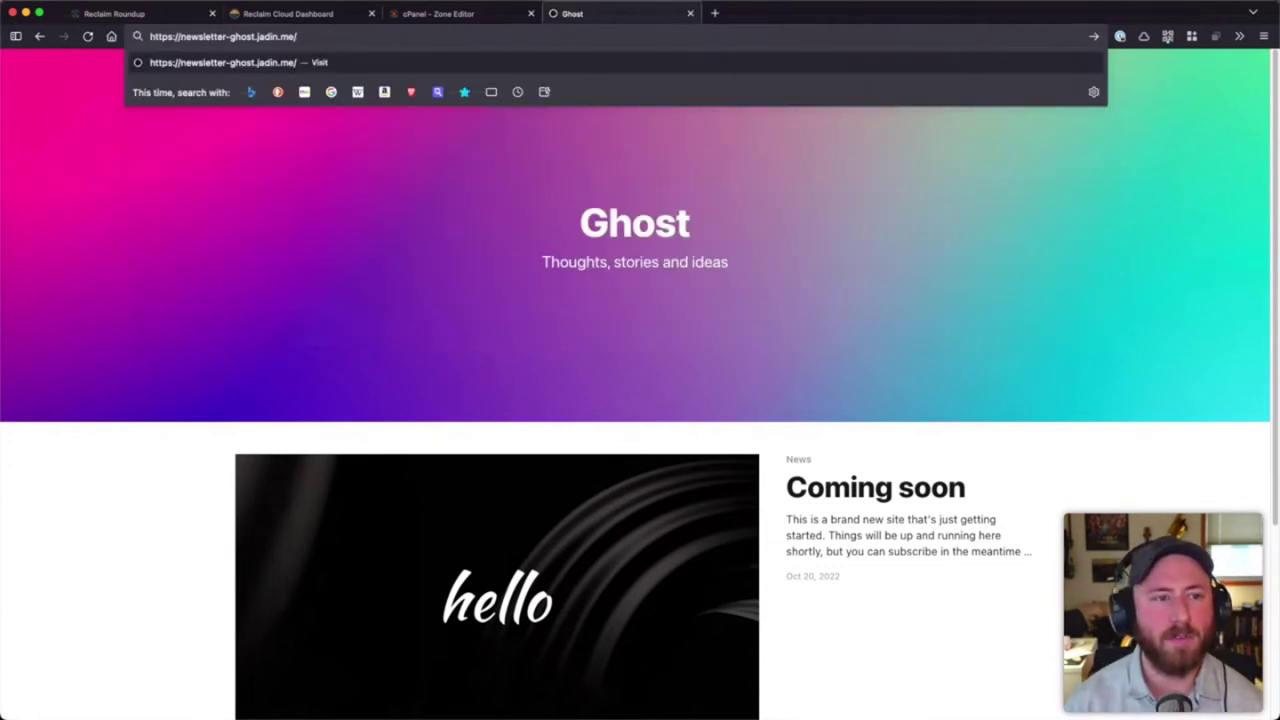
key(Return)
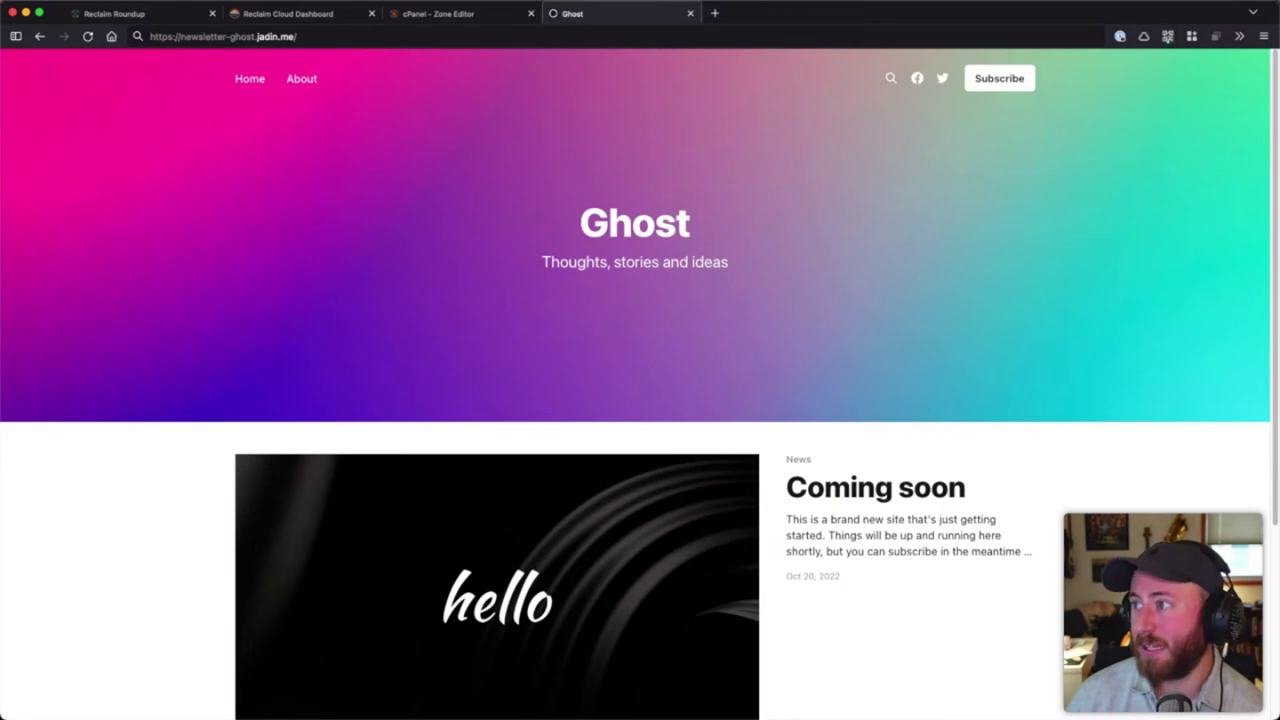
click(290, 13)
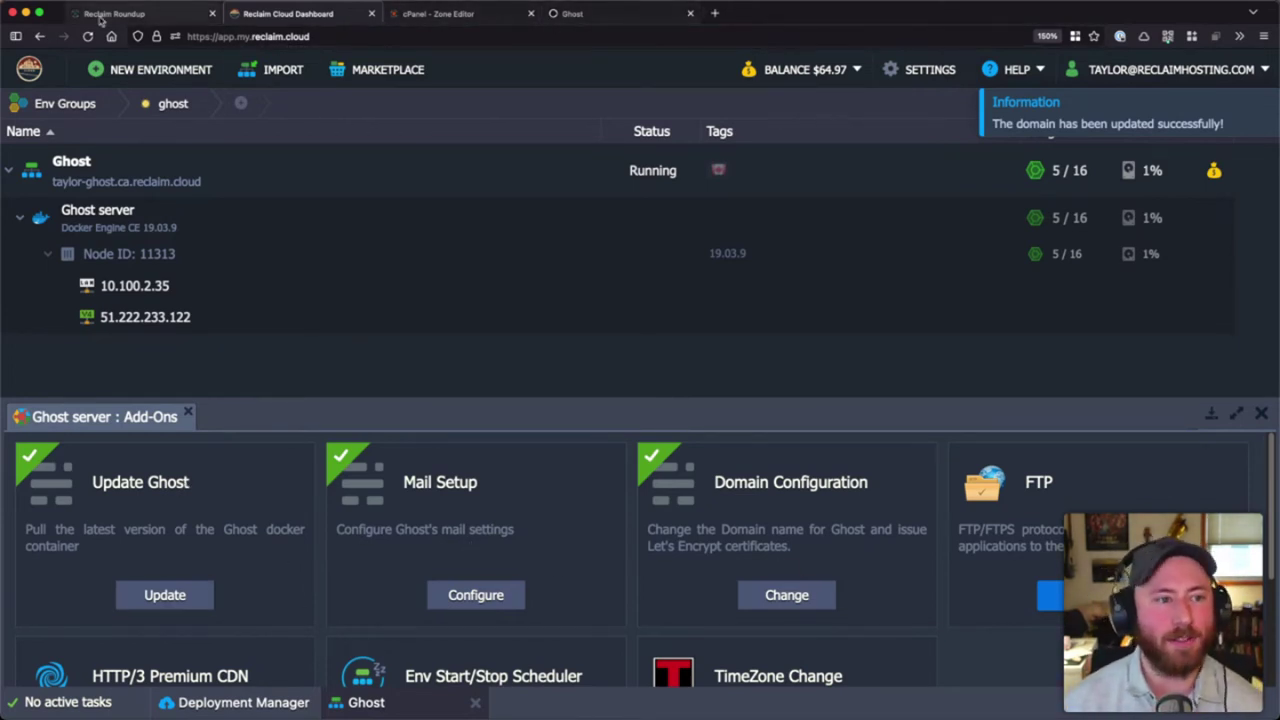
- Open the Reclaim Hosting Support site in a new tab
key(super+1)
key(super+t)
text(hub)
key(BackSpace)
key(BackSpace)
key(BackSpace)
key(BackSpace)
text(helpcenter)
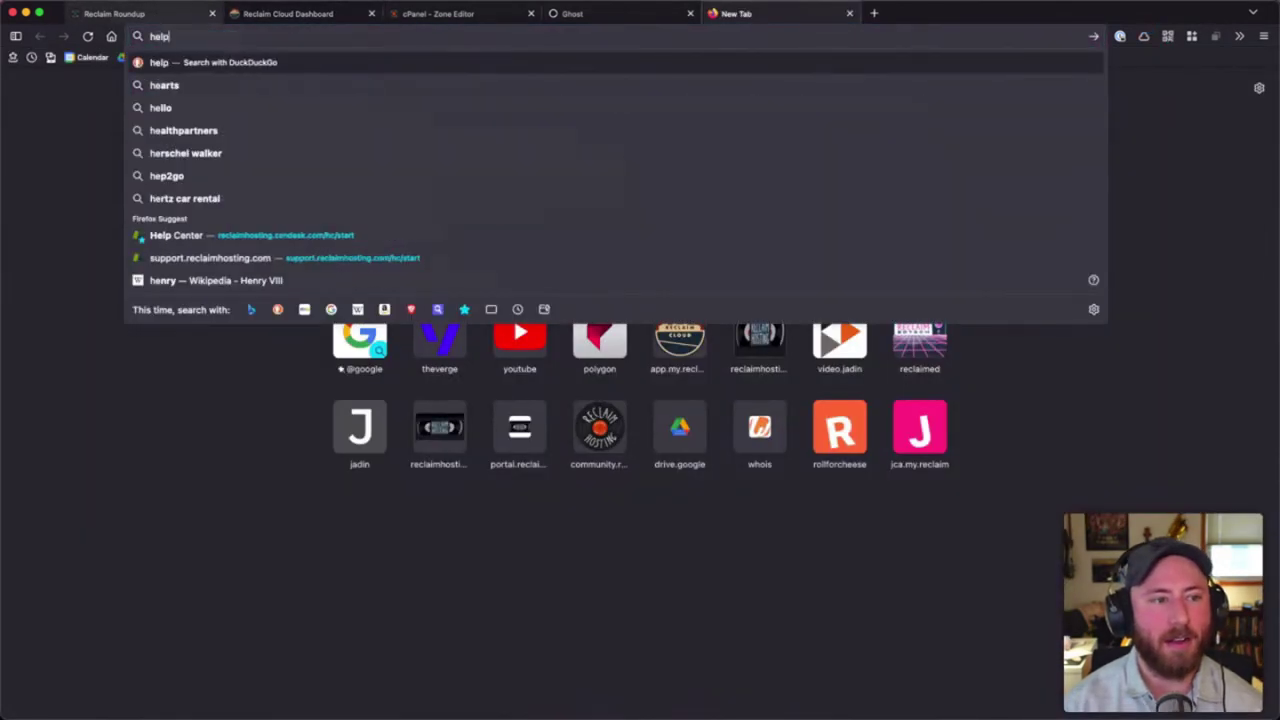
key(Return)
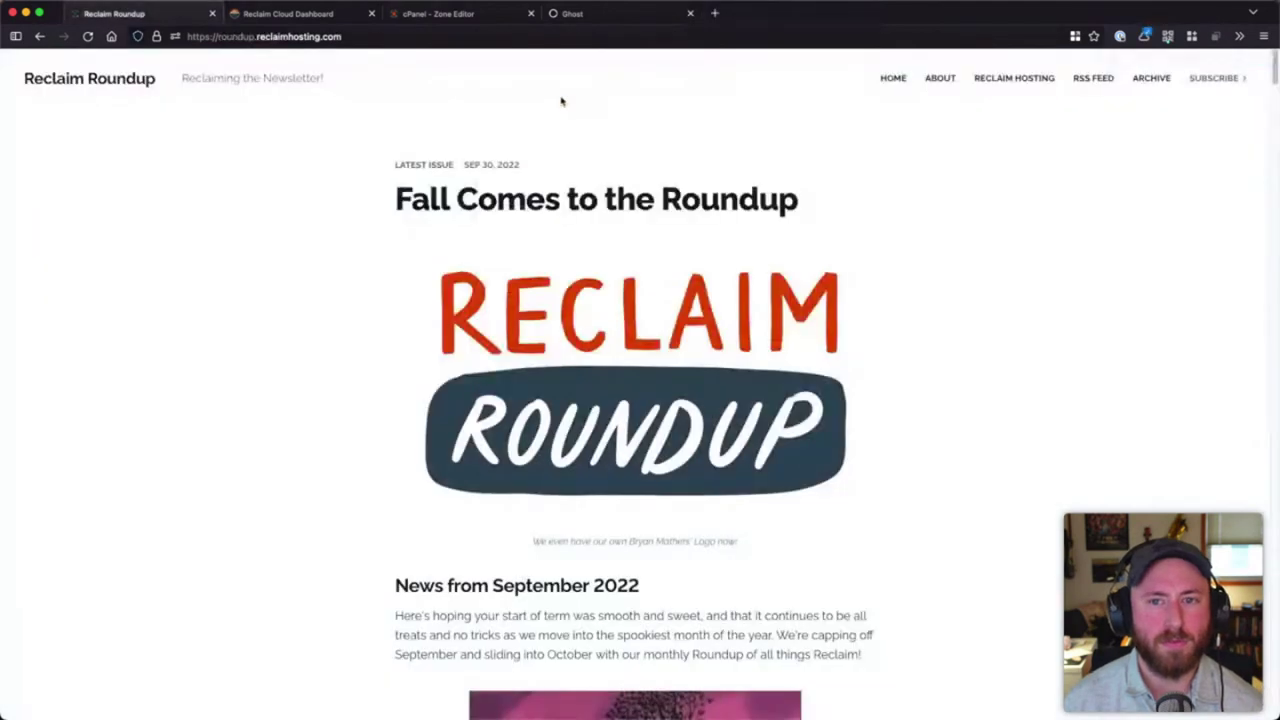
key(super+1)
key(super+t)
text(support.reclaimhosting.com/)
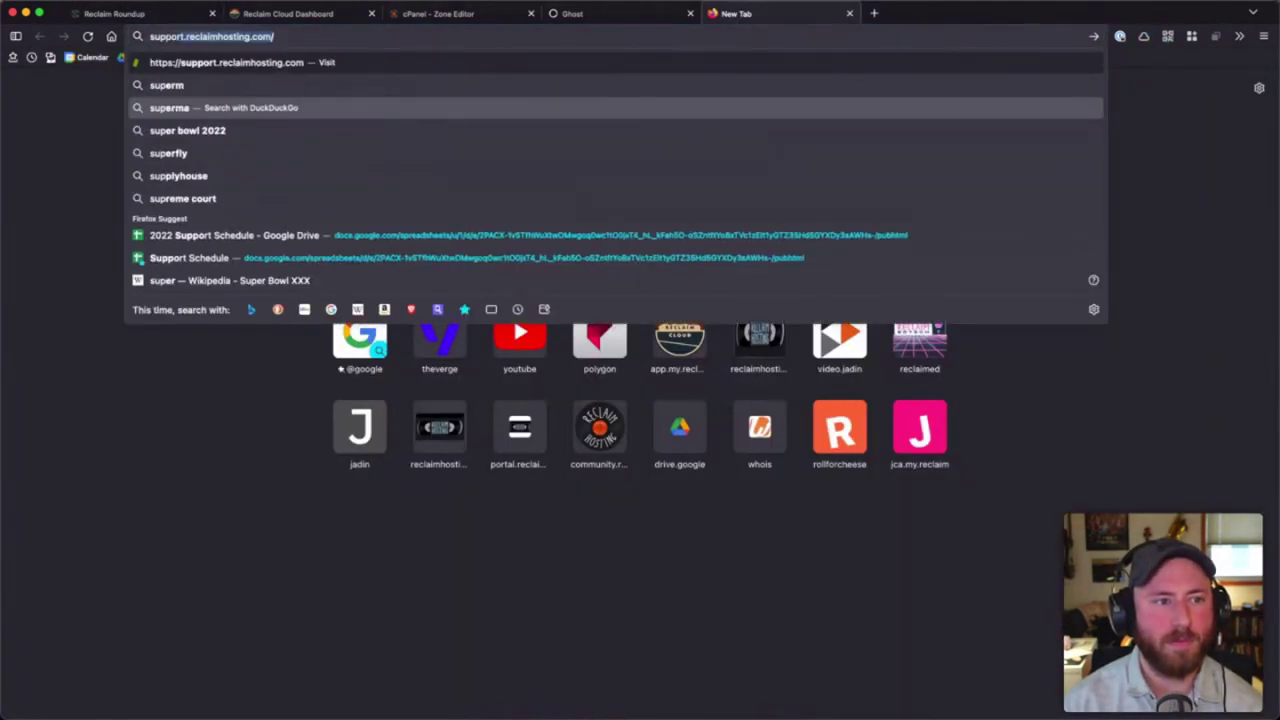
key(Return)
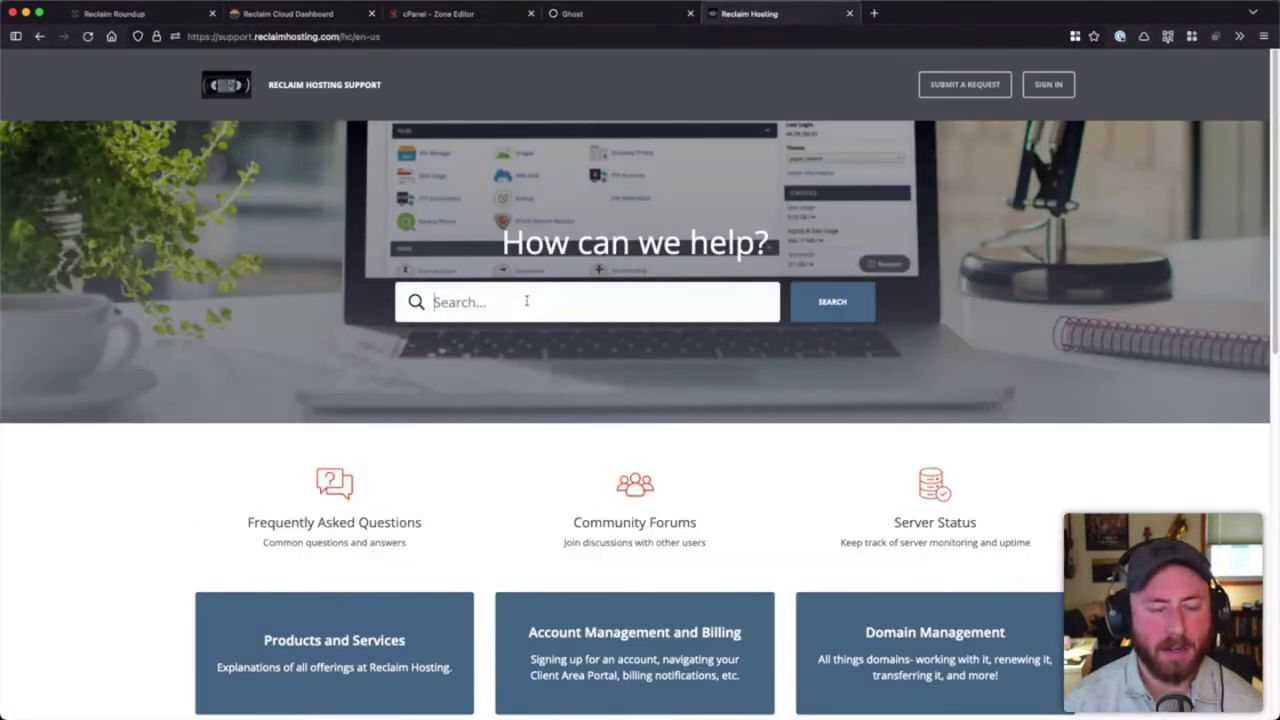
- Search support for 'ghost' and read through the Running Ghost on Reclaim Cloud article
text(ghost)
key(Return)
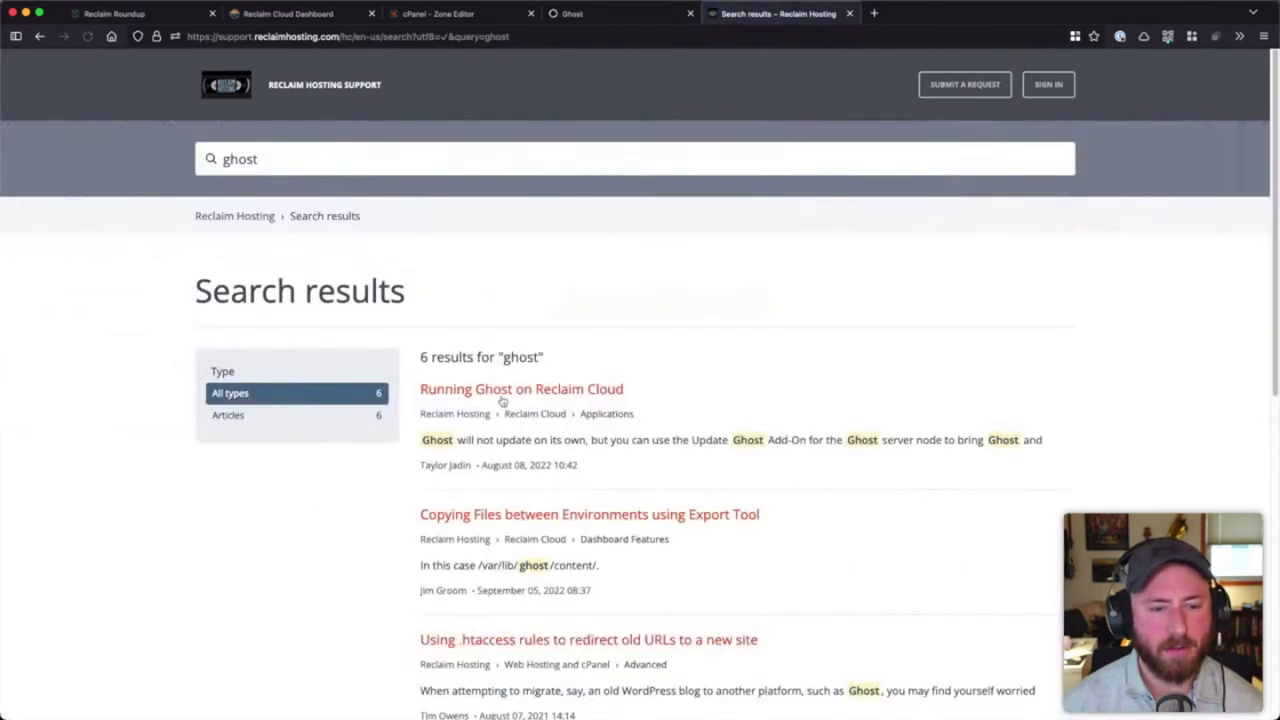
click(500, 390)
scroll(580, 366, down, 15)
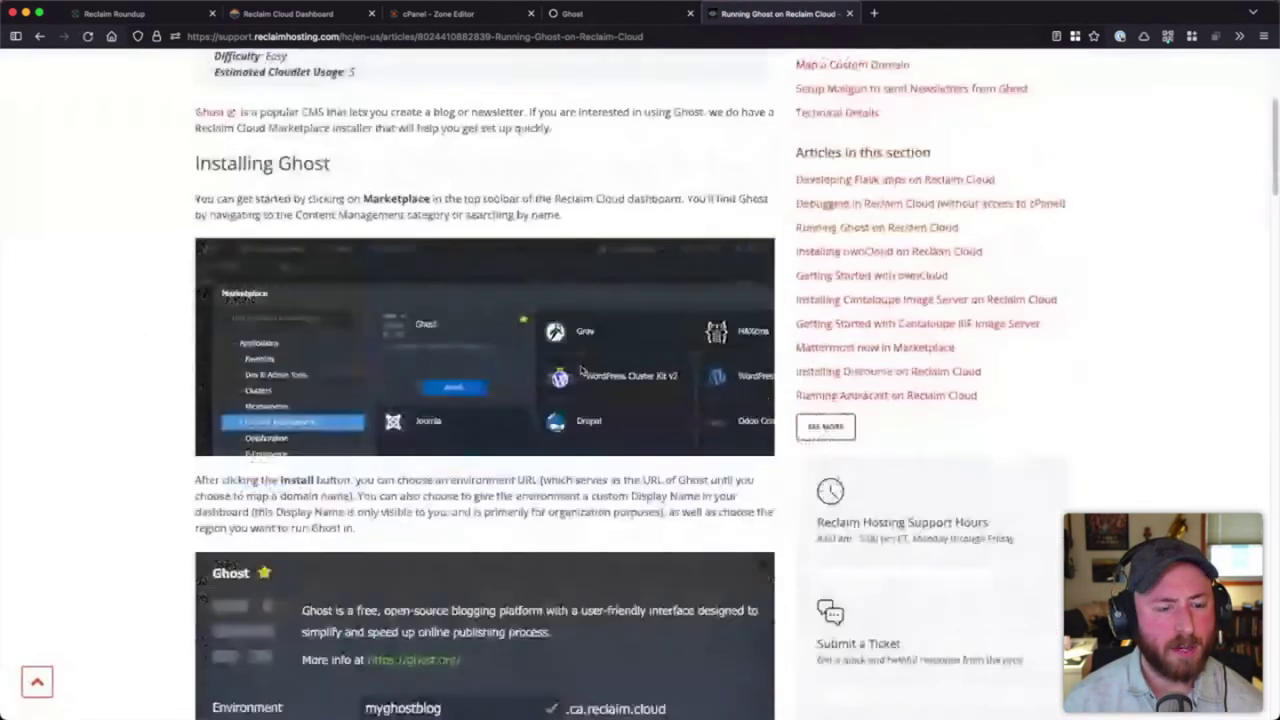
scroll(581, 370, down, 8)
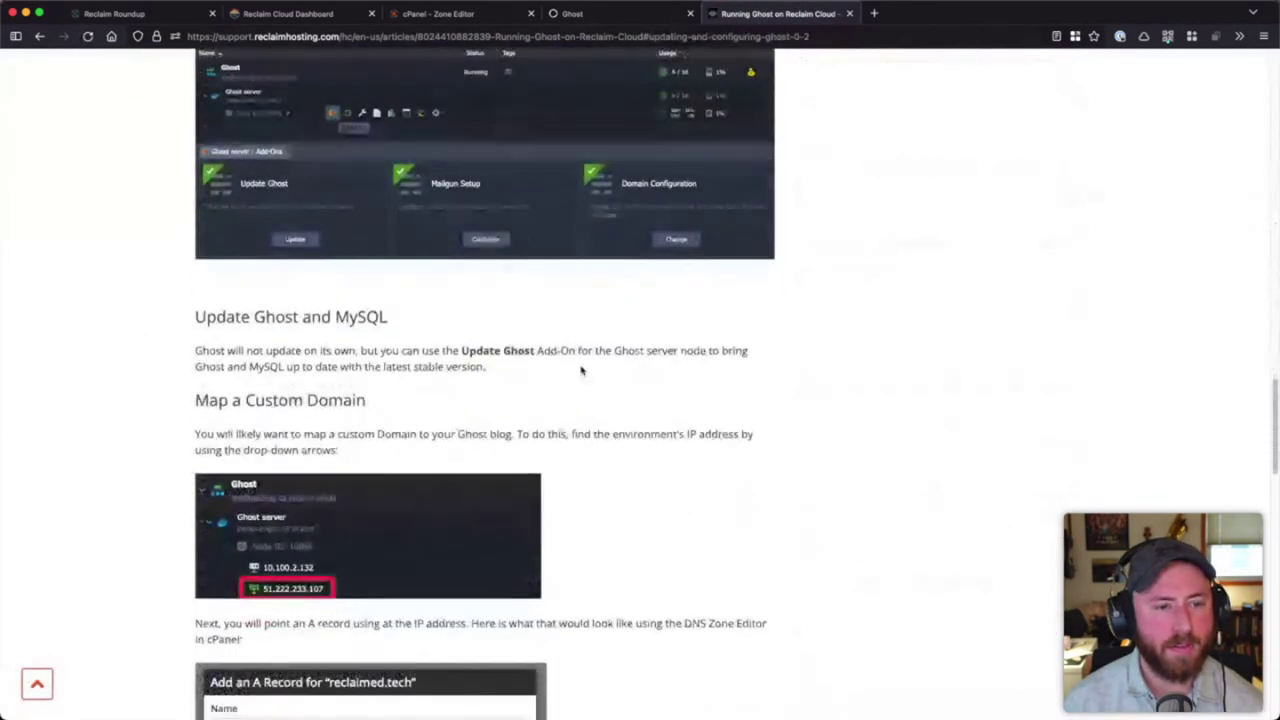
scroll(294, 358, down, 2)
scroll(372, 298, down, 2)
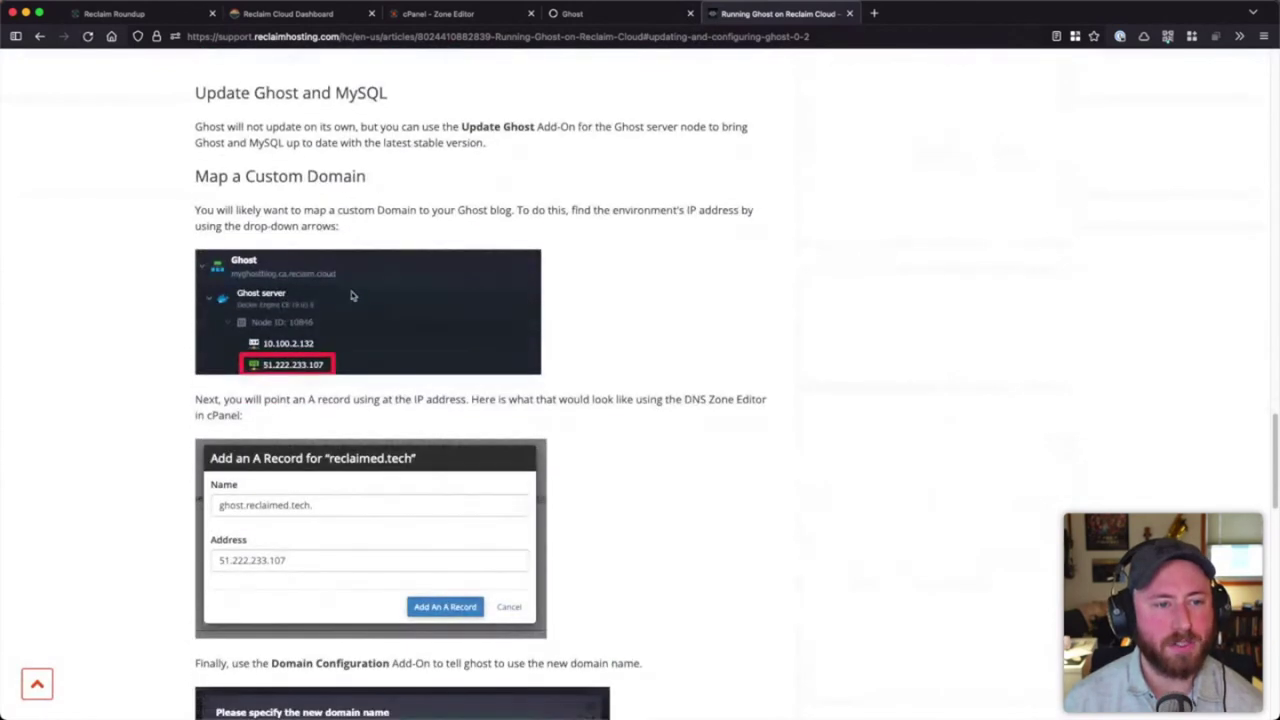
scroll(377, 202, down, 1)
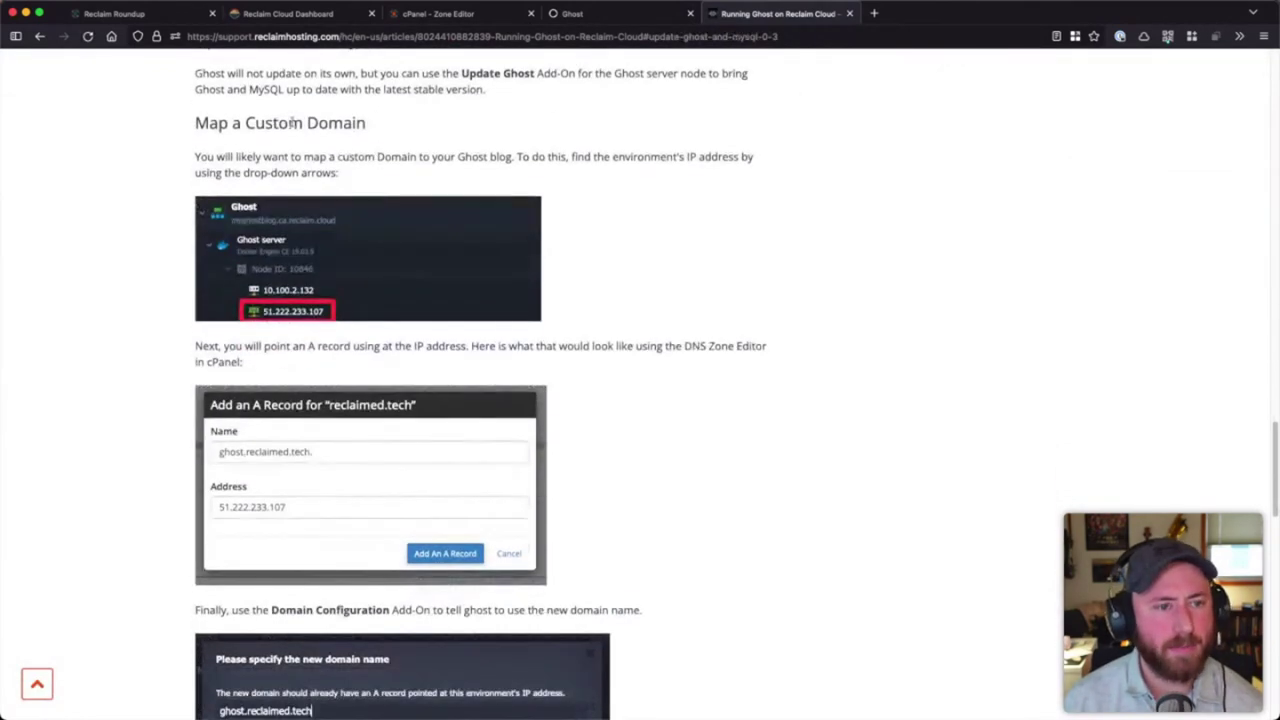
scroll(249, 122, down, 8)
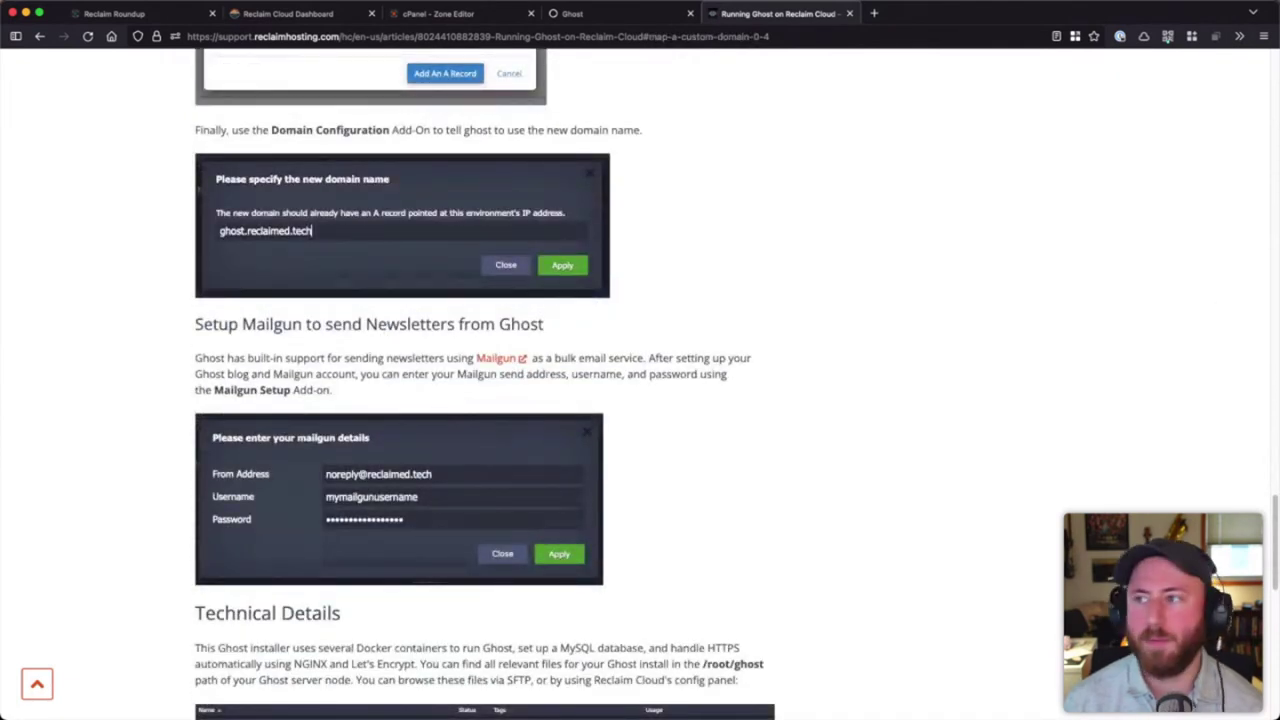
- Return to the cPanel Zone Editor tab
key(super+Tab)
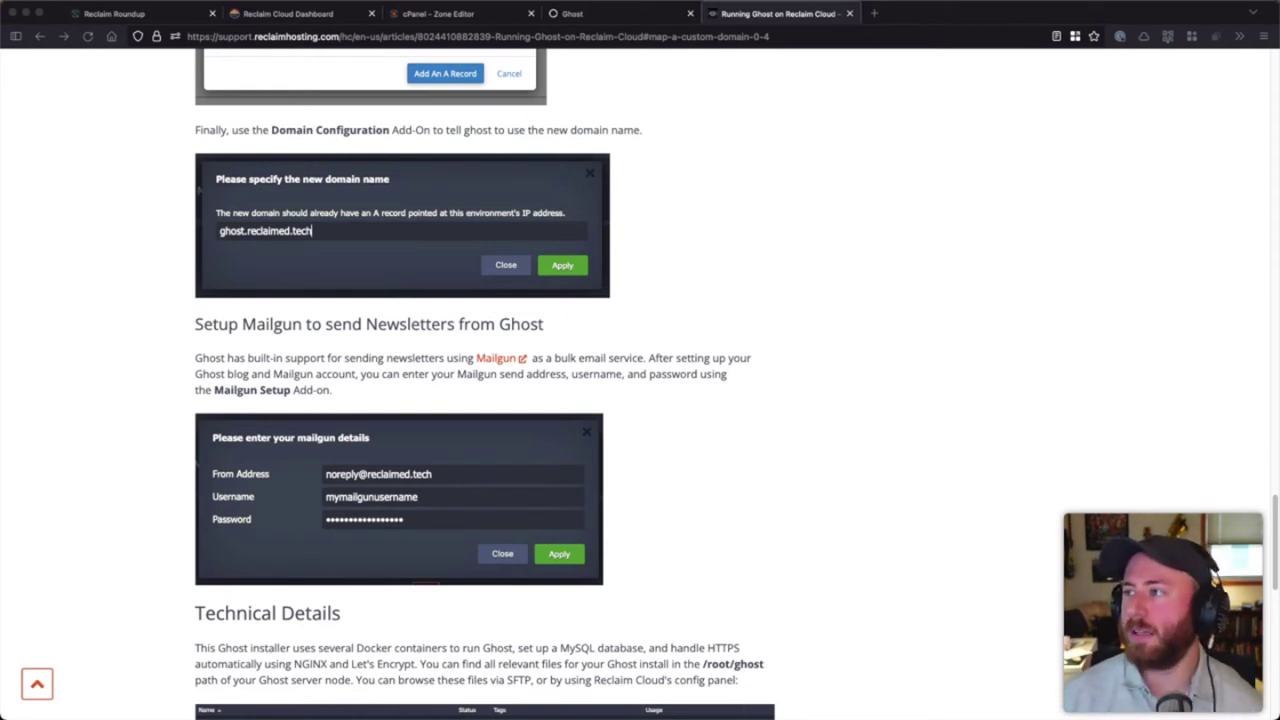
right_click(671, 226)
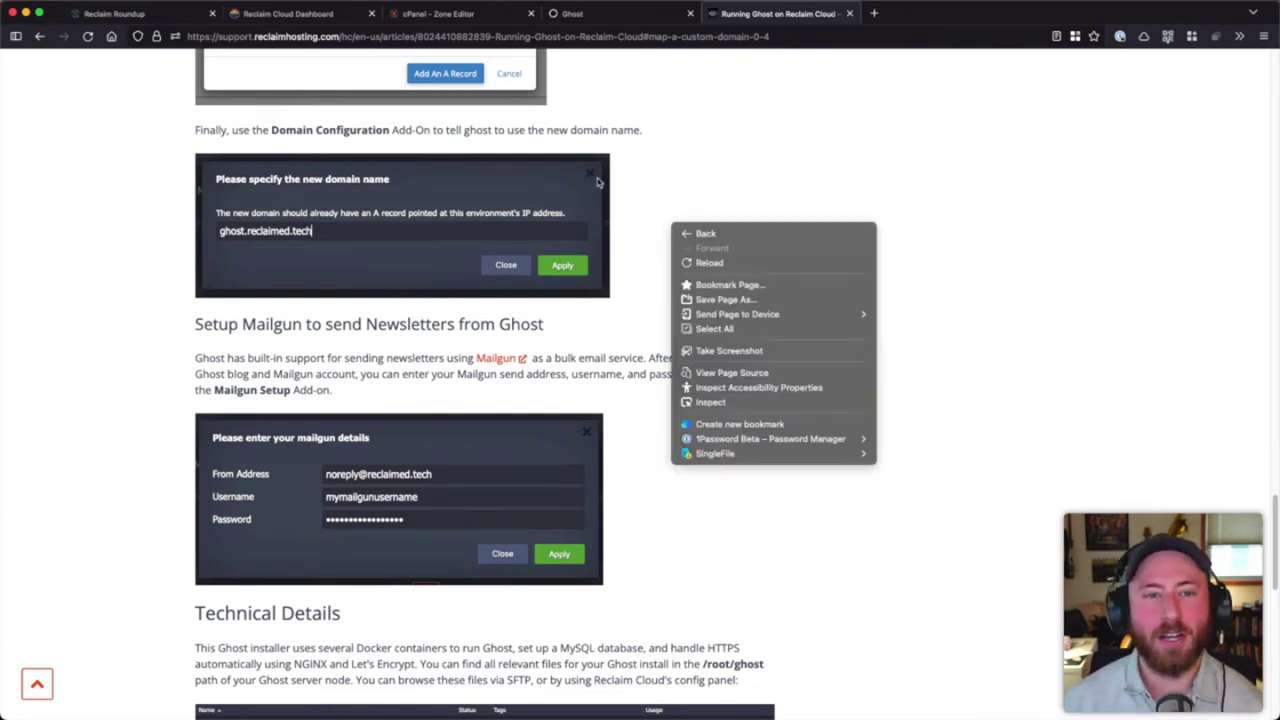
click(675, 140)
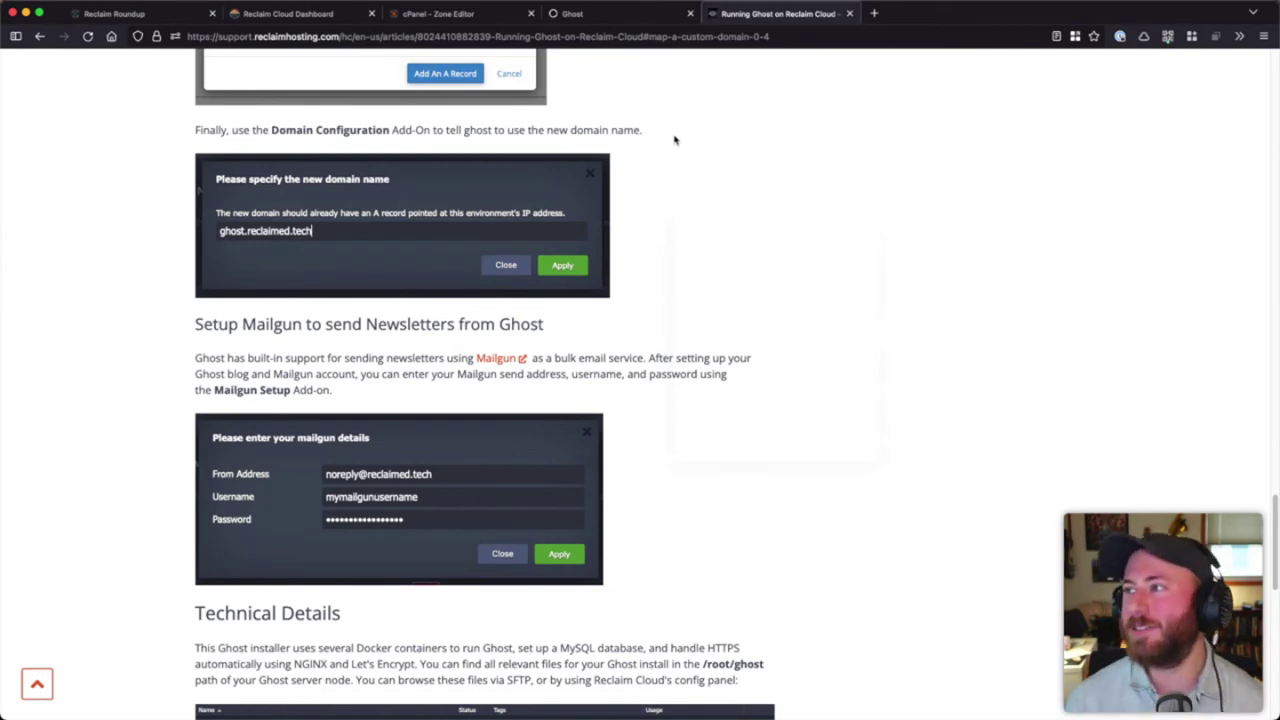
click(592, 18)
click(415, 15)
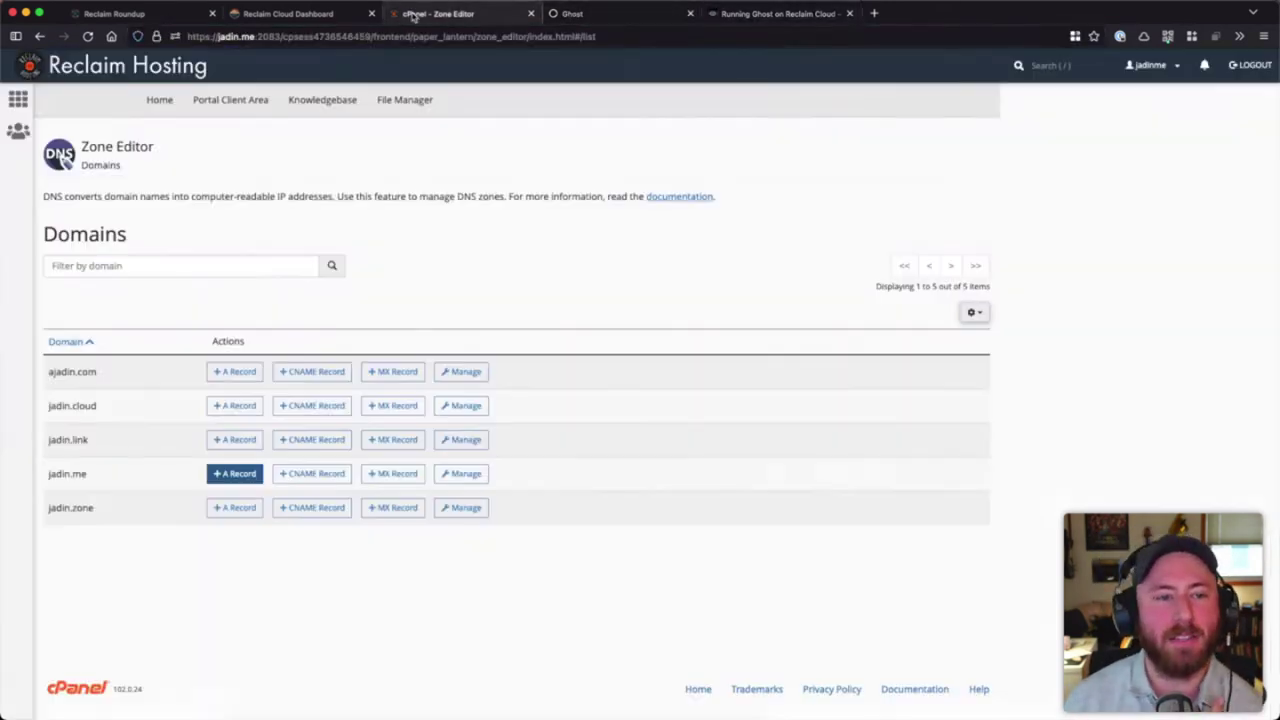
- Return to the Reclaim Cloud dashboard tab and reveal the Ghost server row's action icons
click(323, 18)
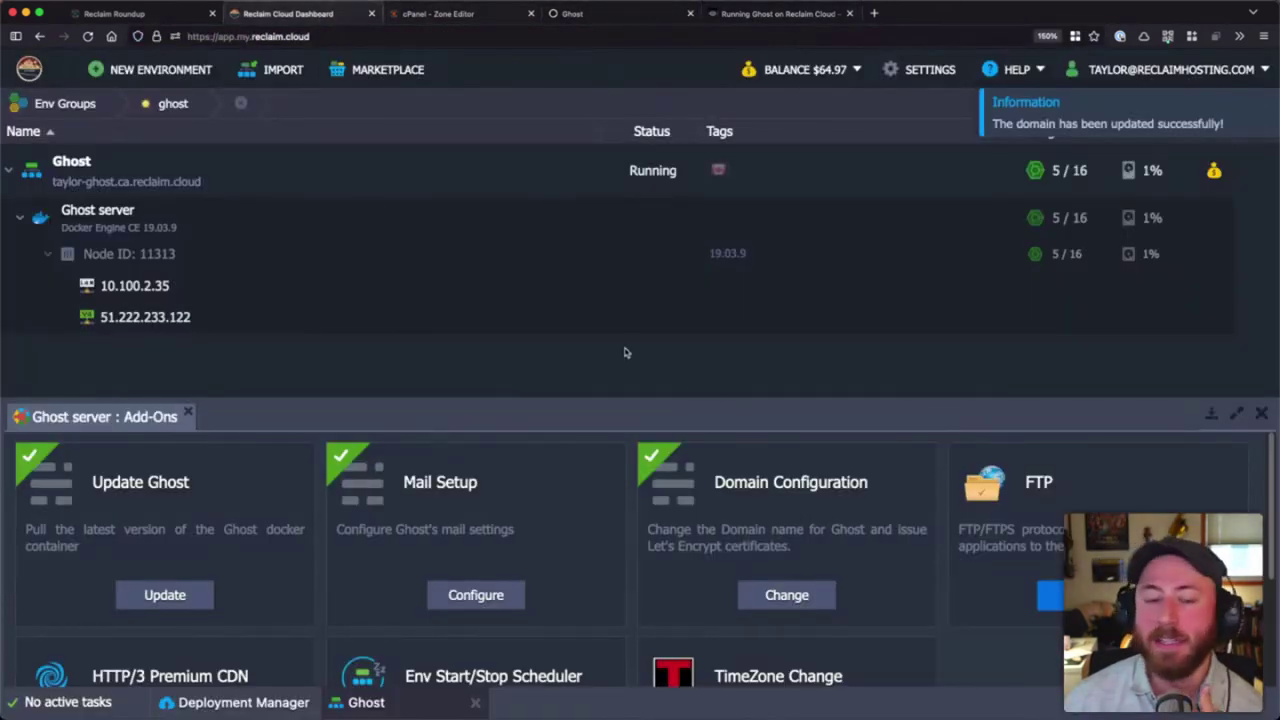
mouse_move(437, 237)
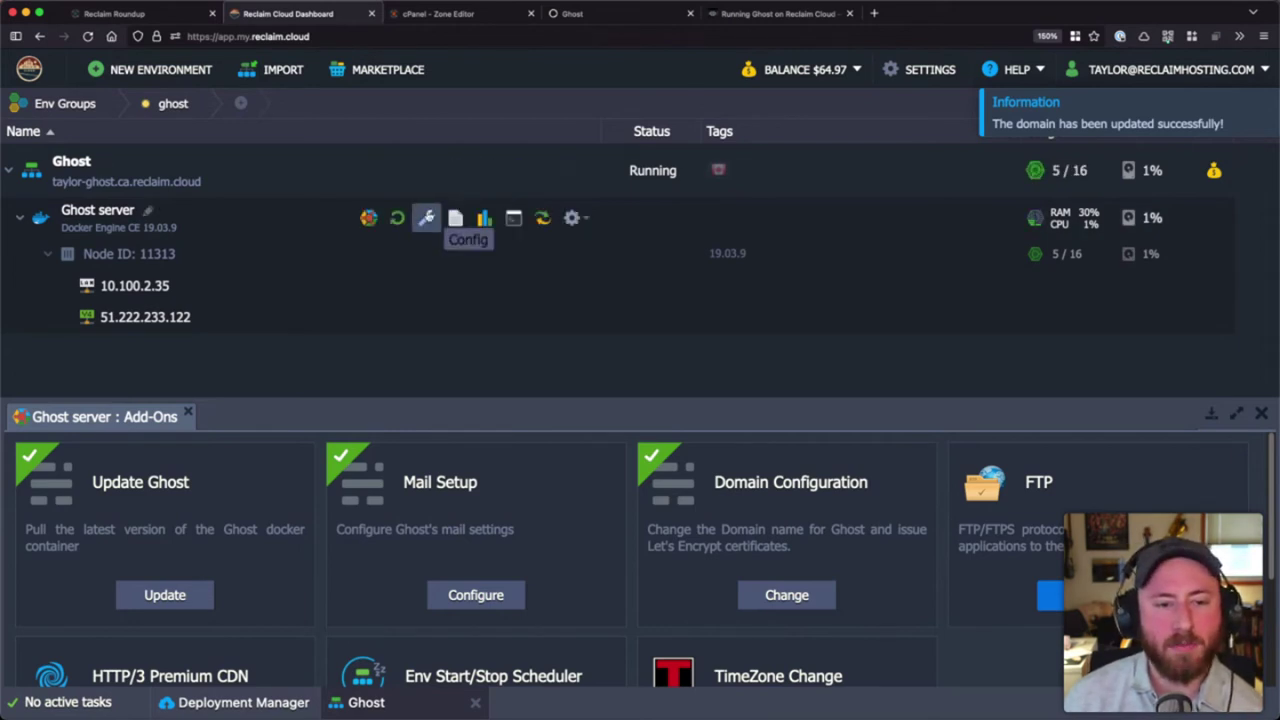
- Open the Ghost server's configuration files, enlarge the panel, and browse into root/ghost
click(427, 217)
drag(686, 412, 660, 299)
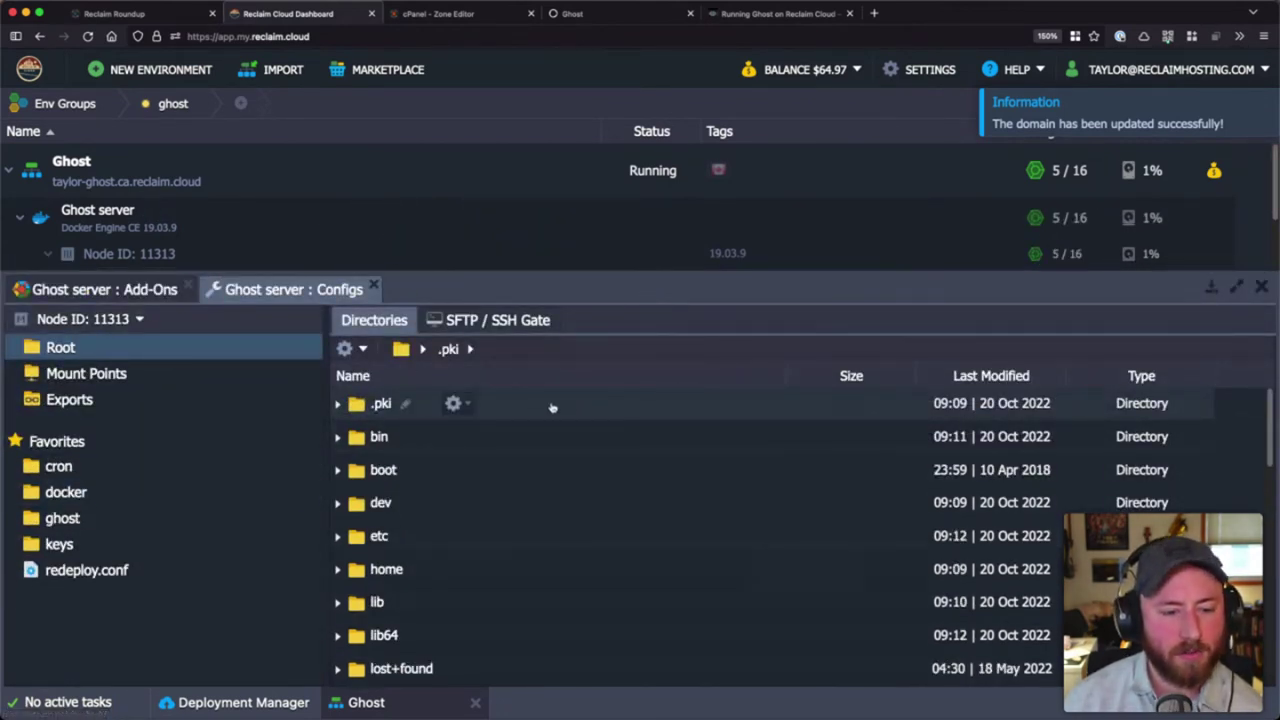
scroll(551, 517, down, 5)
scroll(557, 531, up, 5)
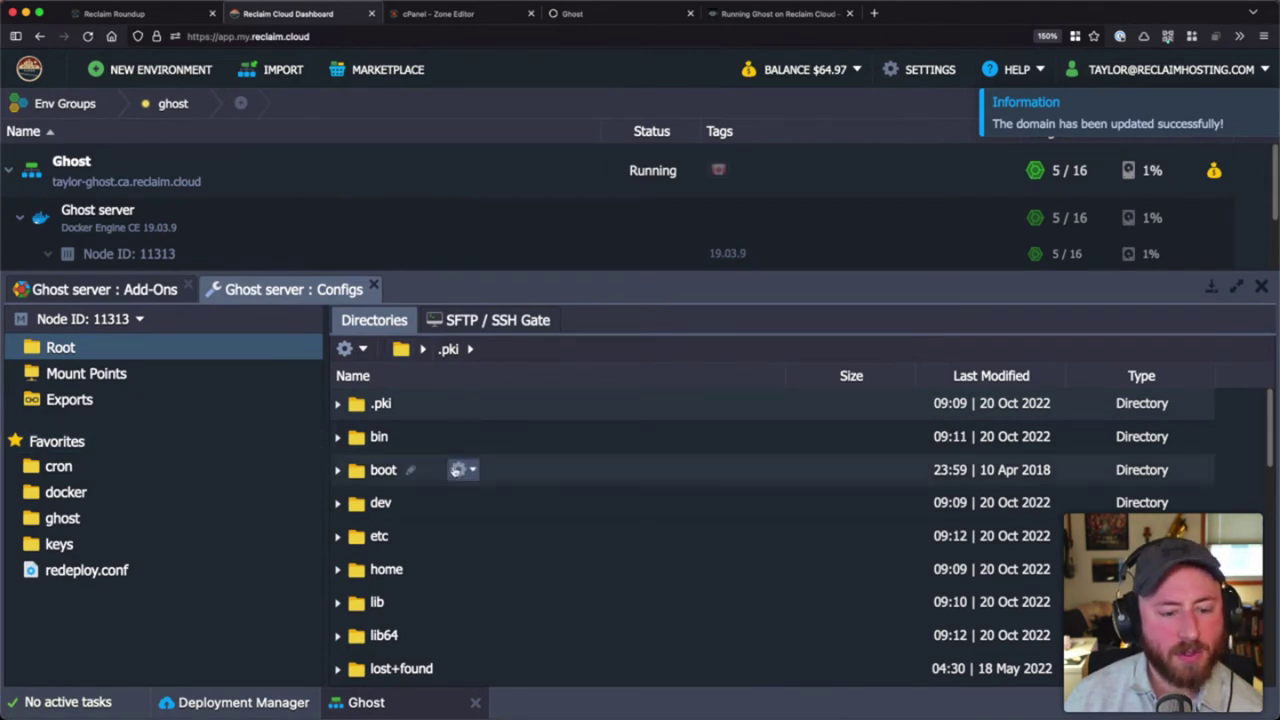
scroll(457, 470, down, 5)
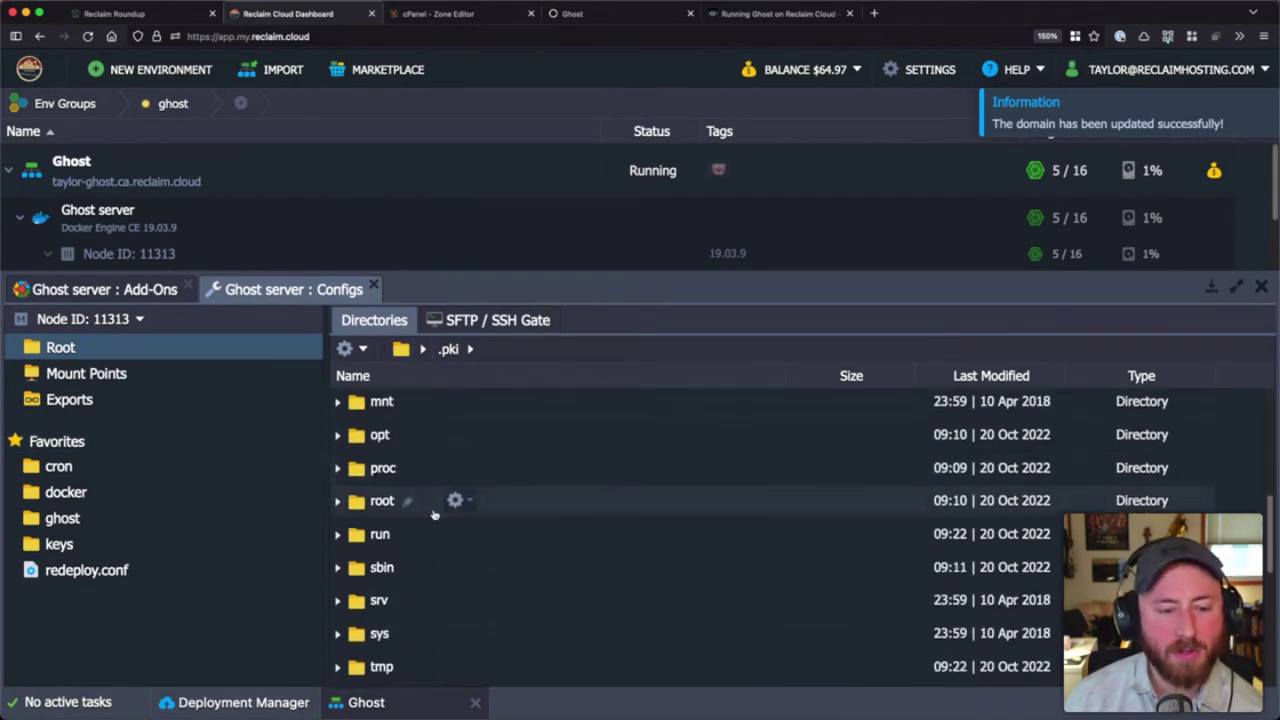
double_click(563, 504)
scroll(543, 503, down, 2)
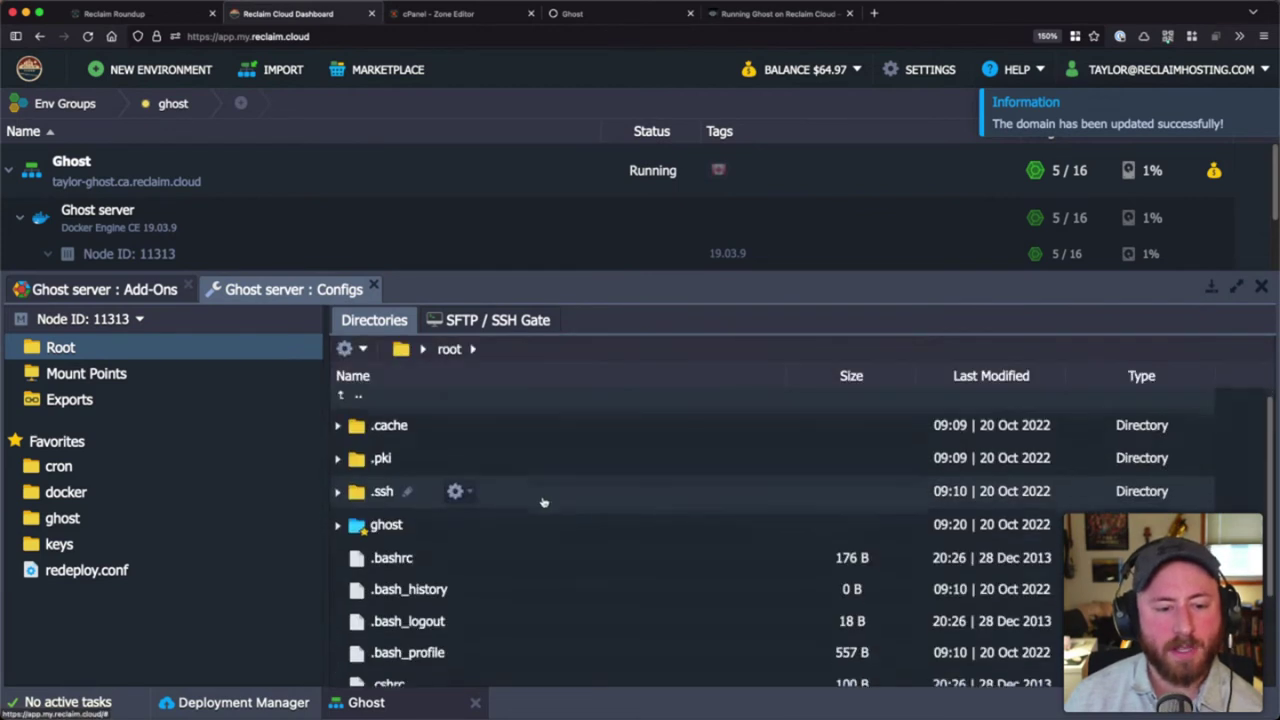
double_click(619, 468)
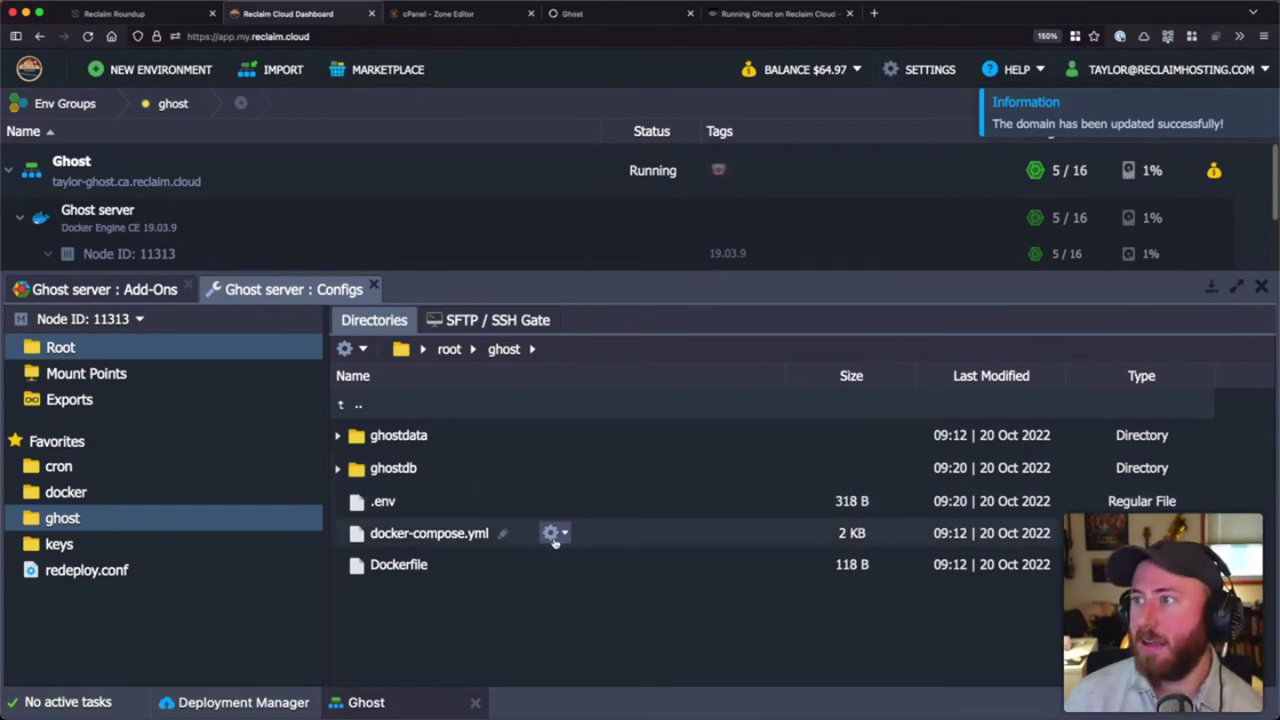
- Read through the ghost folder's docker-compose.yml file, then close it
double_click(551, 533)
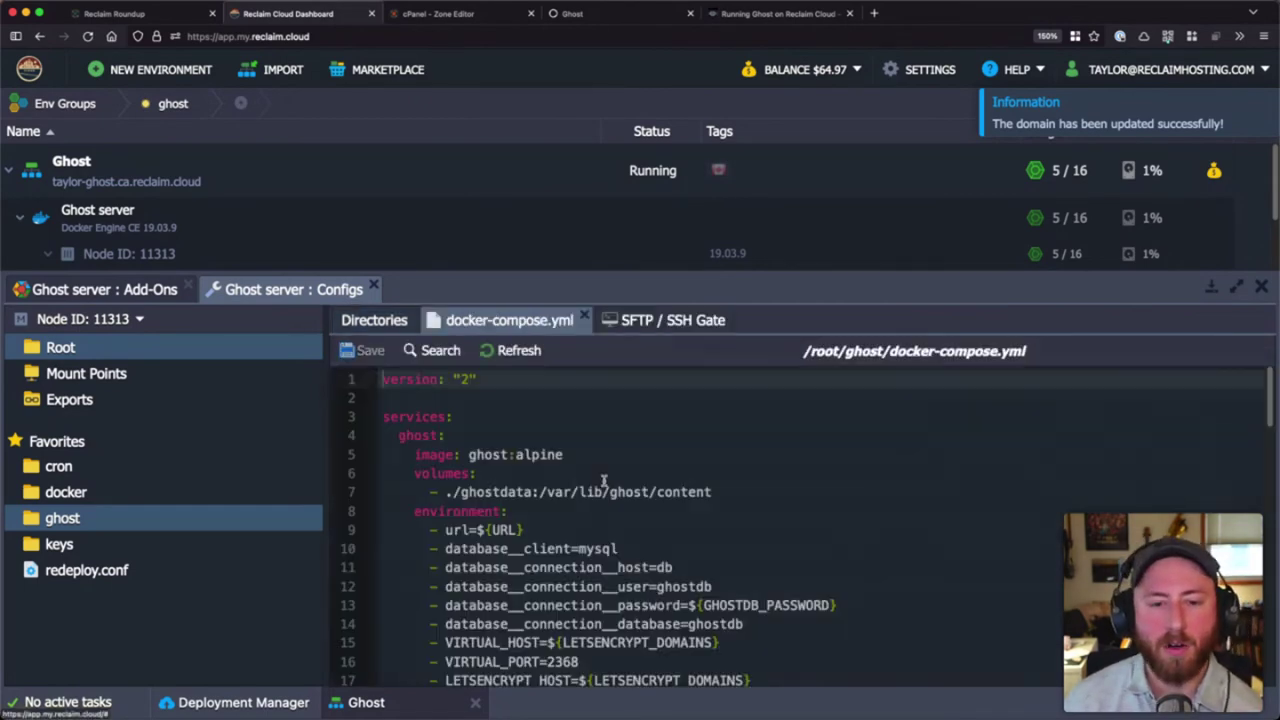
scroll(605, 485, down, 10)
scroll(605, 483, down, 7)
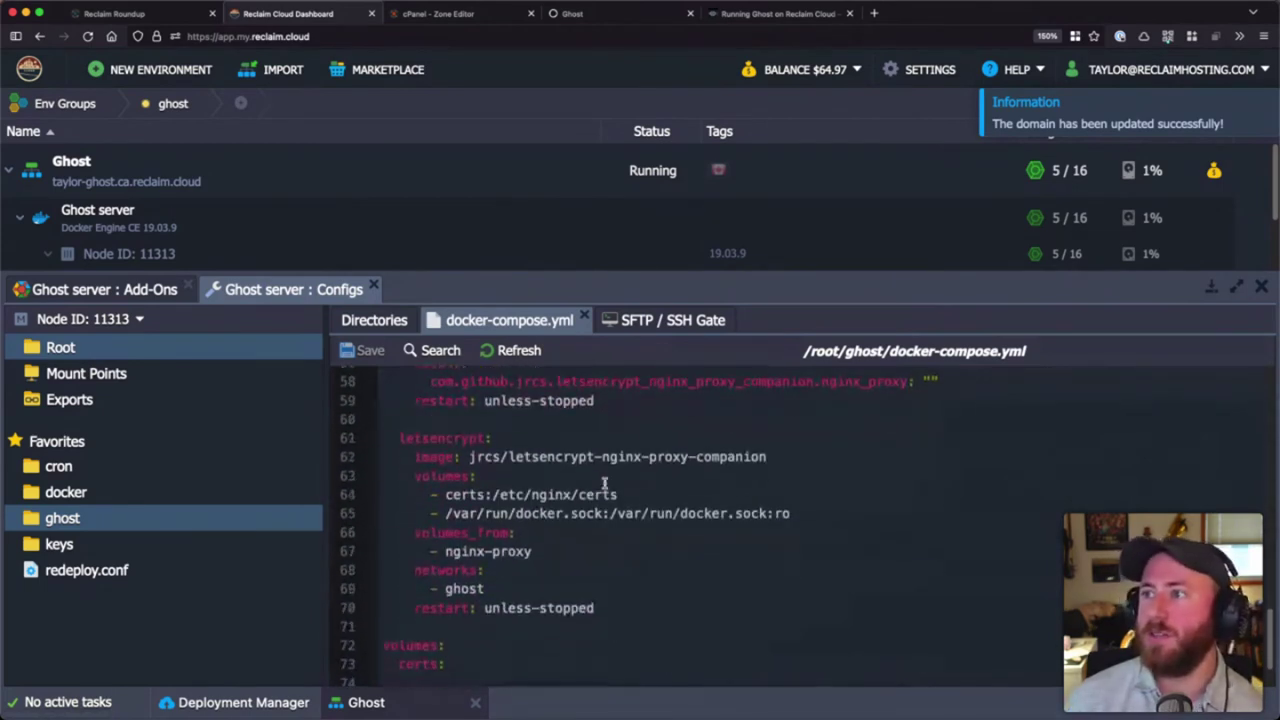
scroll(604, 483, up, 10)
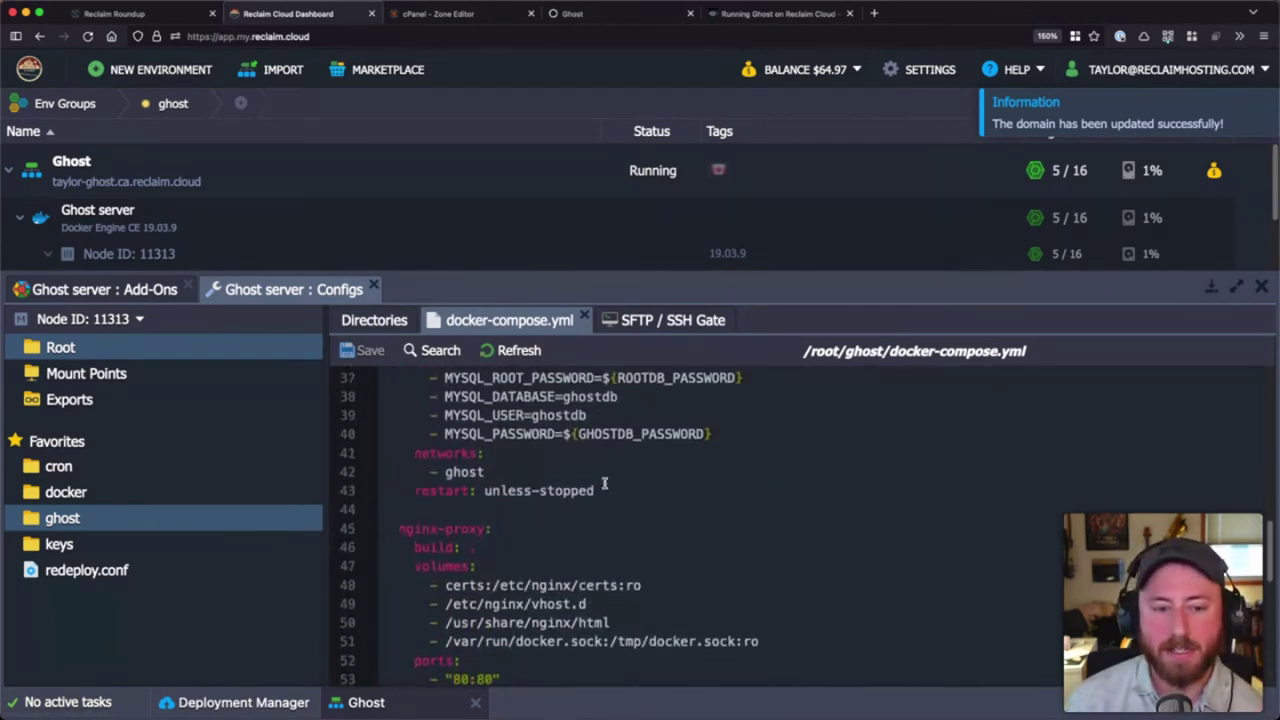
click(584, 320)
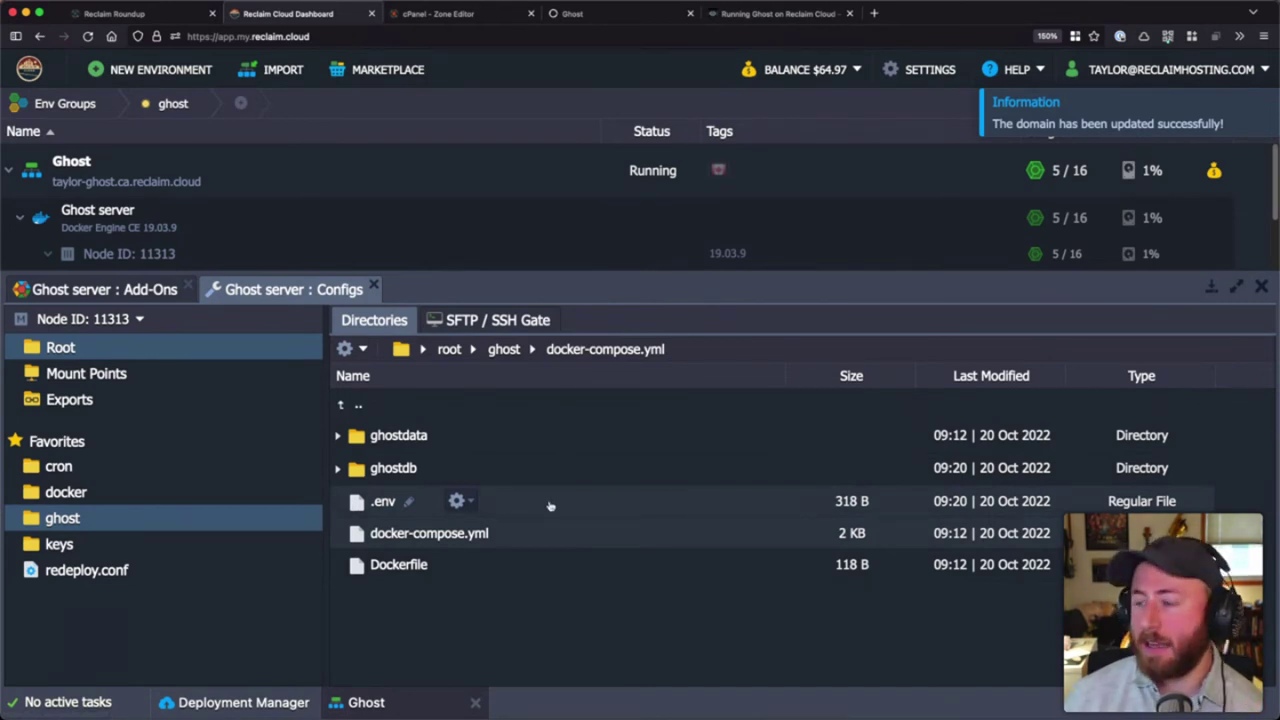
- Open .env and check the database password, site URL and Let's Encrypt domain values
double_click(549, 506)
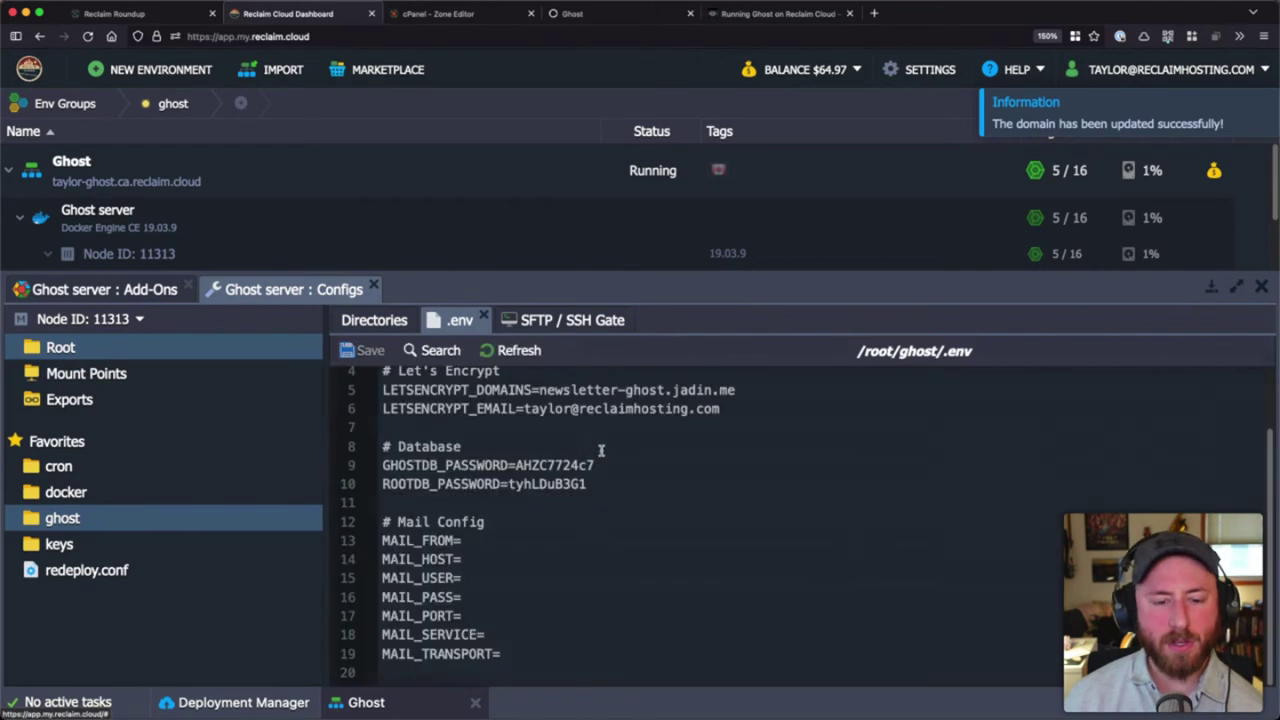
scroll(601, 450, up, 2)
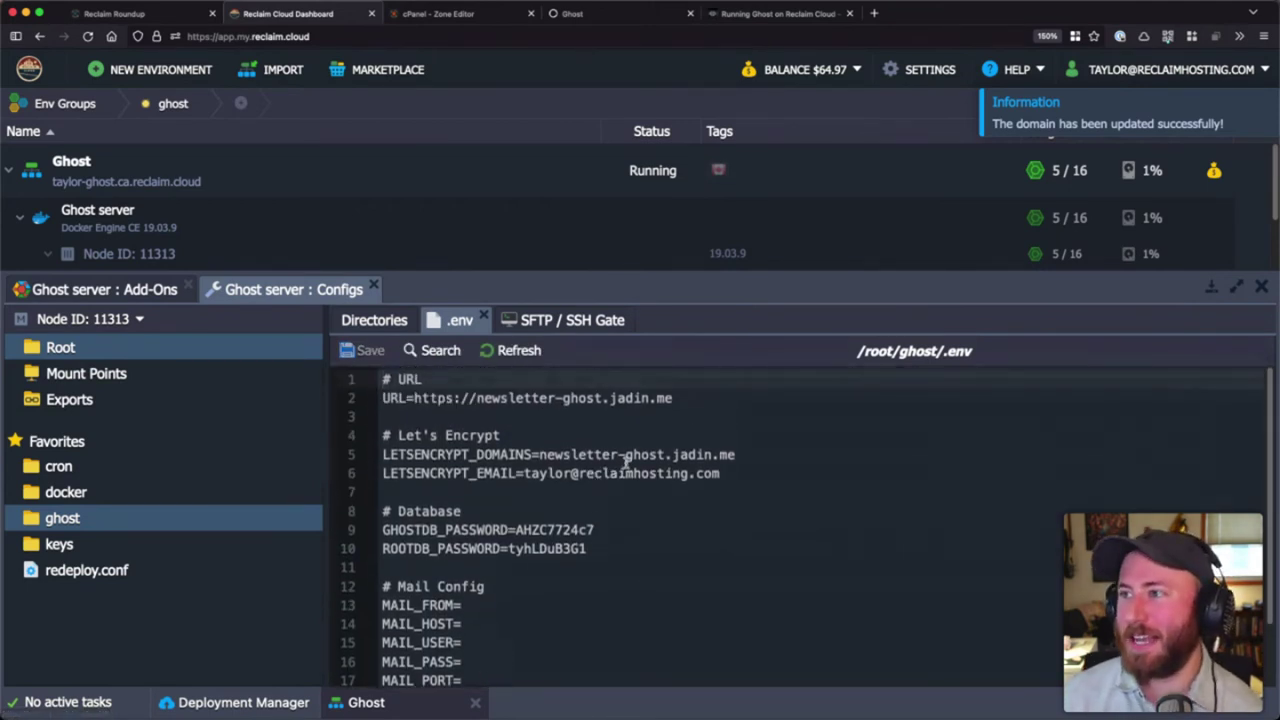
double_click(545, 534)
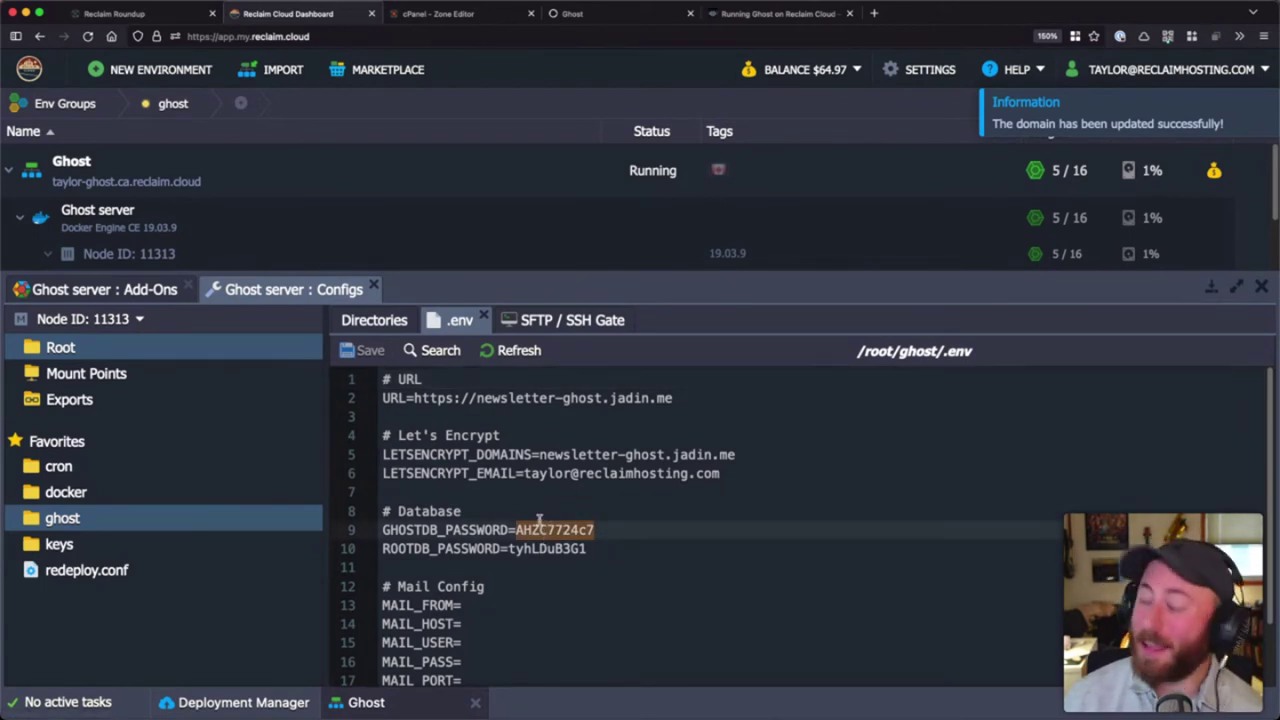
drag(414, 397, 661, 397)
drag(540, 455, 687, 456)
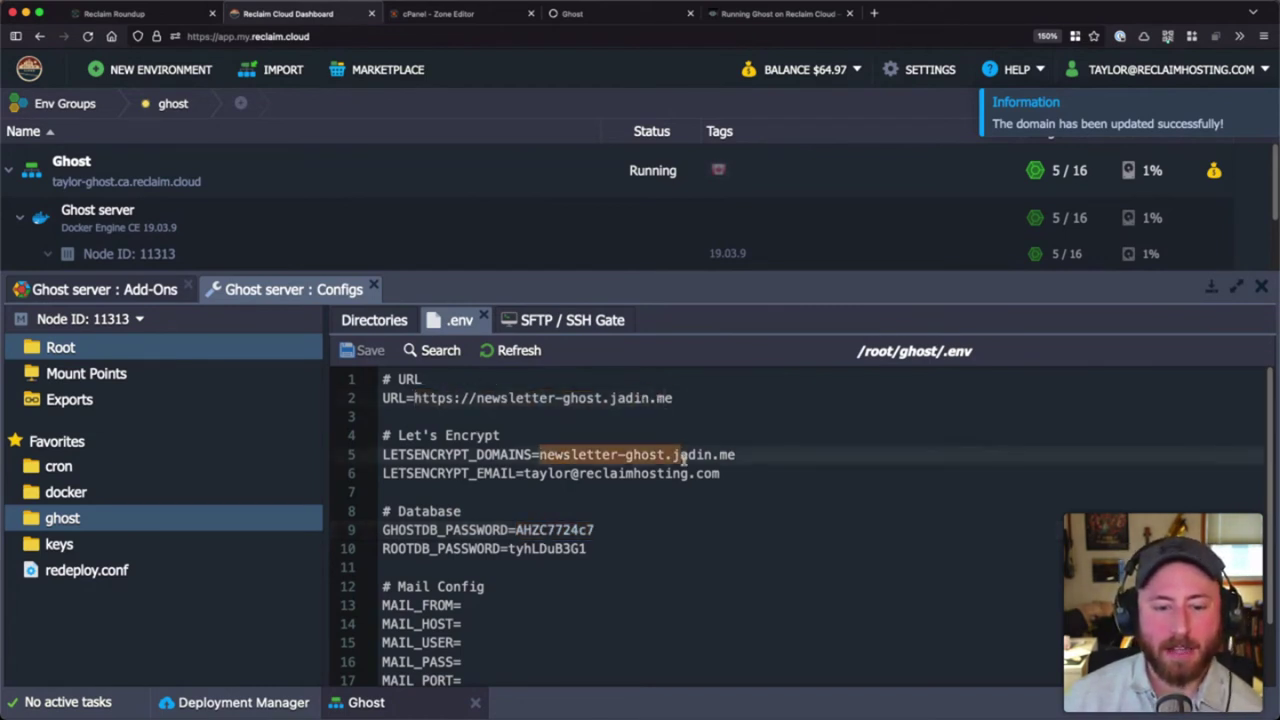
click(661, 471)
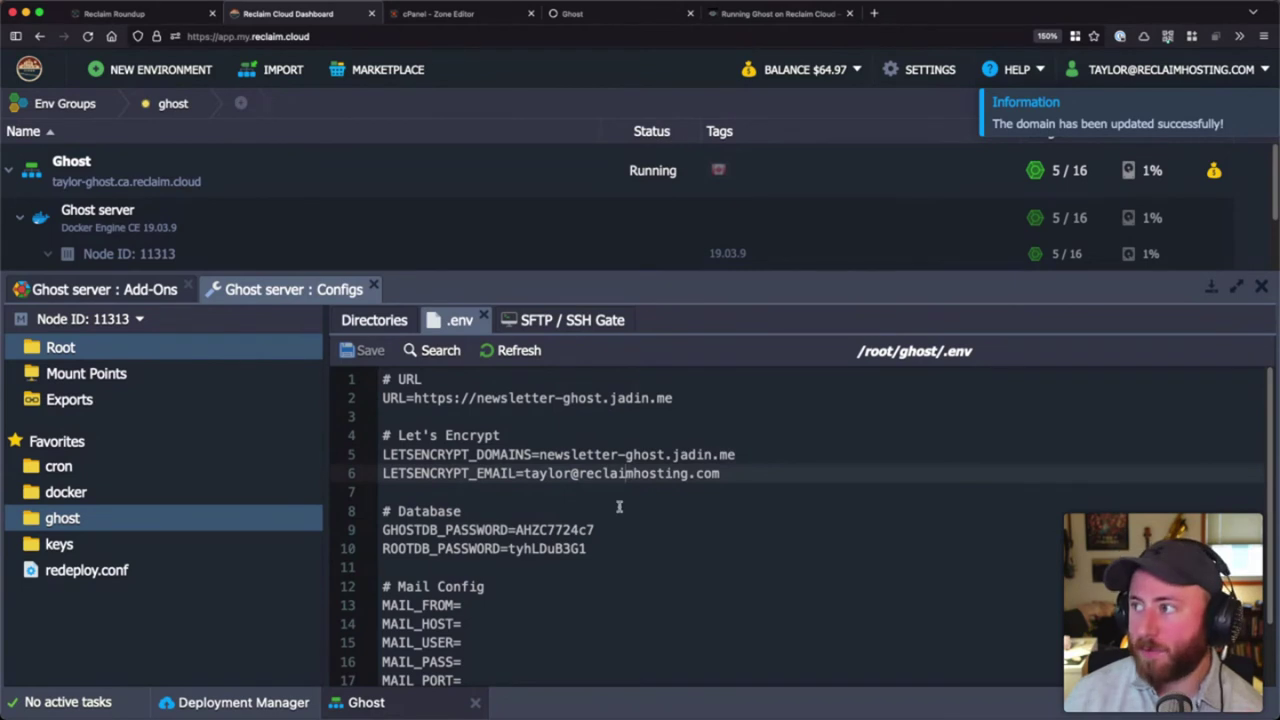
- Check the .env Let's Encrypt e-mail value and the empty MAIL_FROM setting on line 13
scroll(619, 507, down, 2)
drag(523, 409, 777, 409)
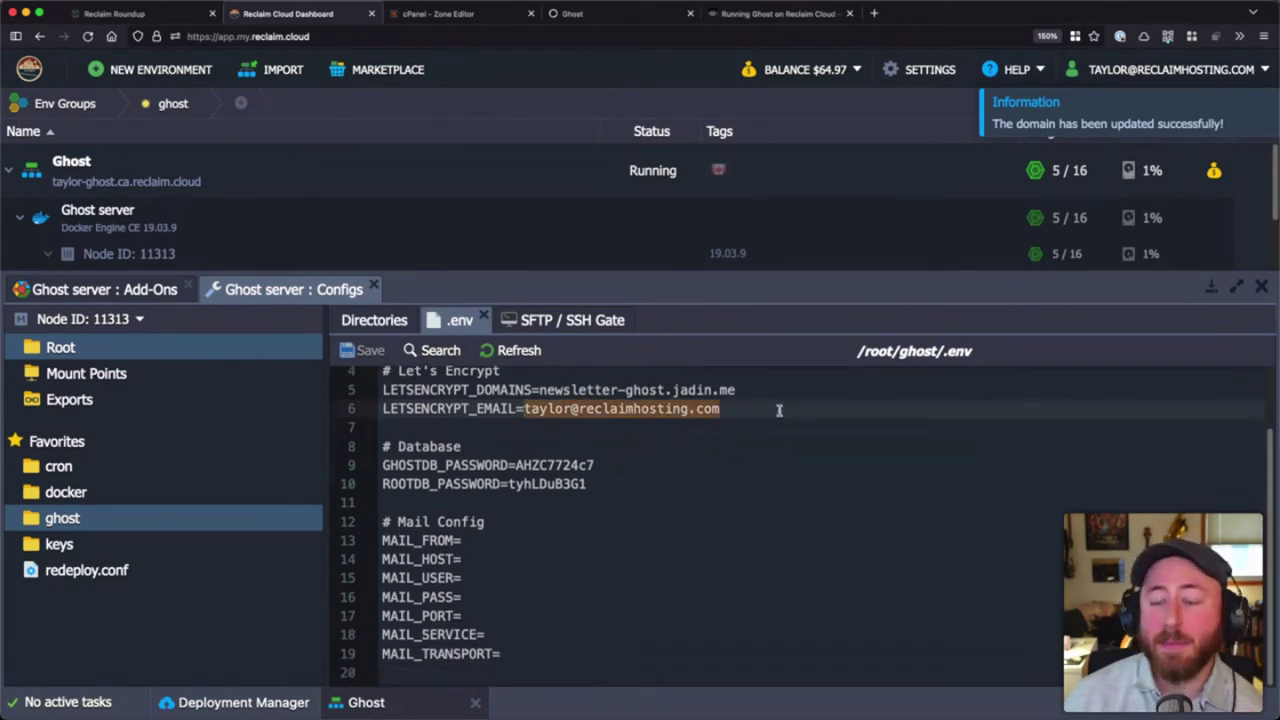
click(776, 410)
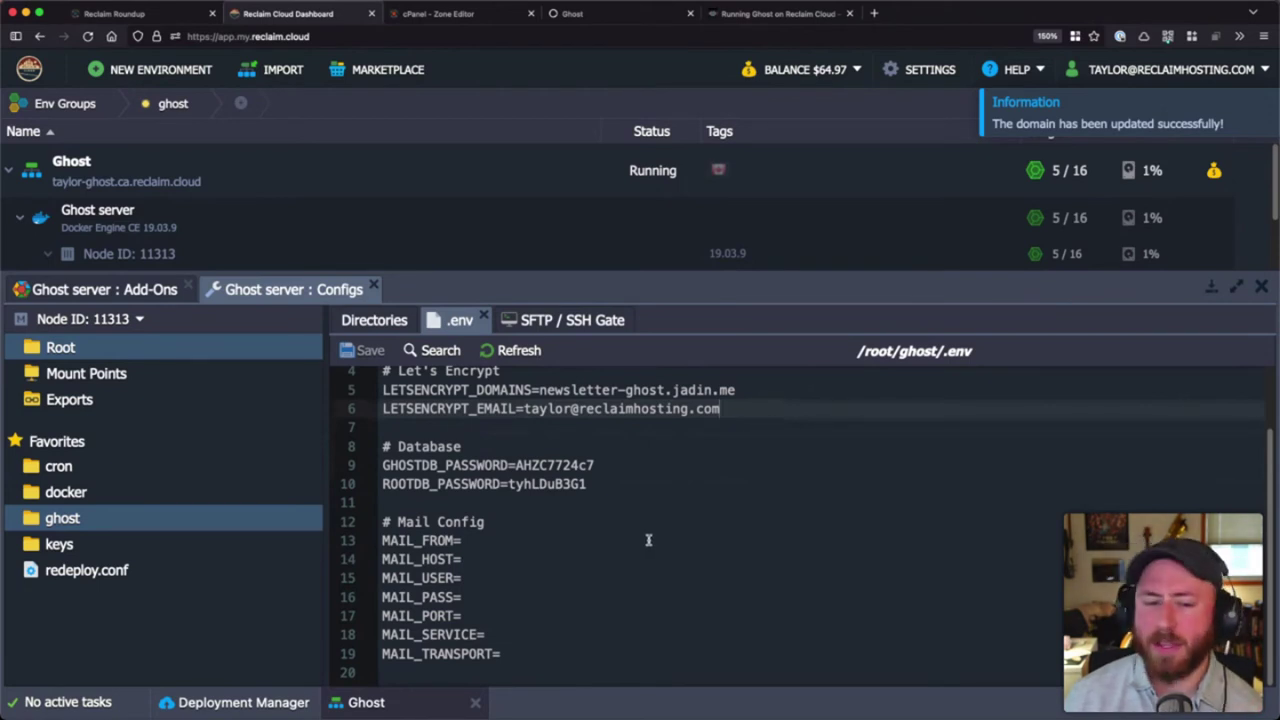
scroll(640, 535, up, 1)
scroll(559, 525, down, 1)
click(490, 541)
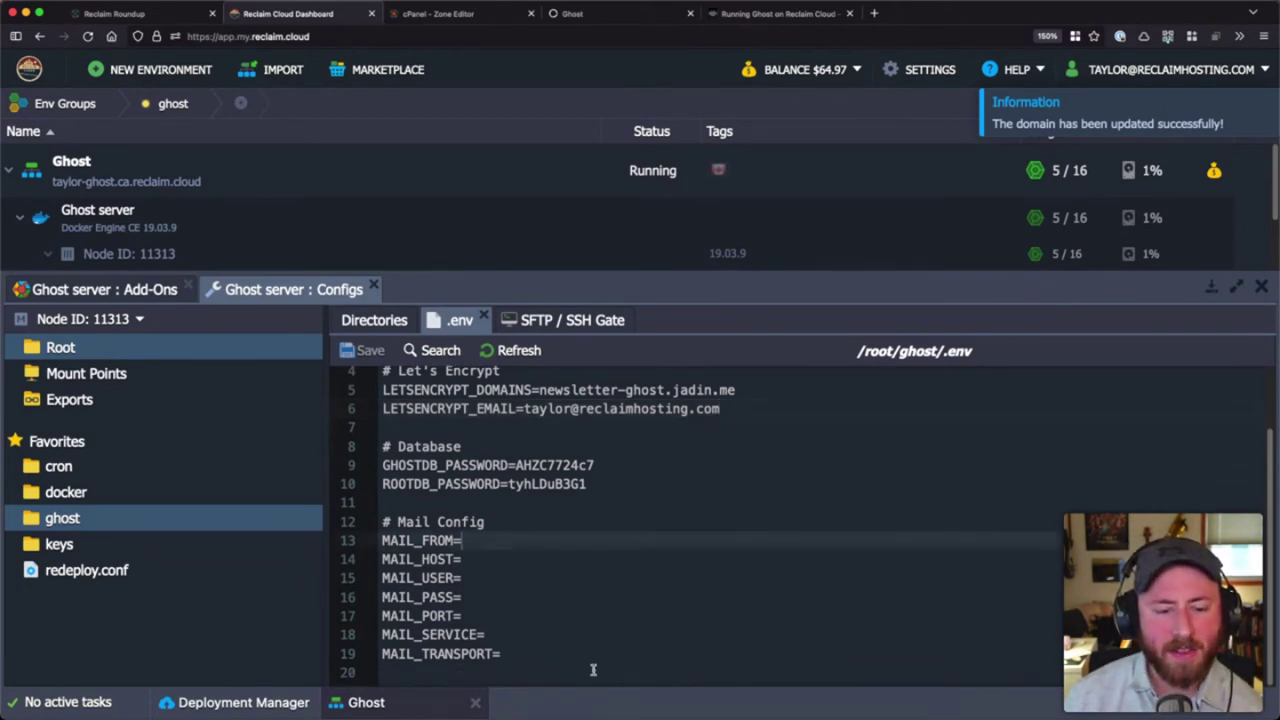
scroll(540, 600, up, 2)
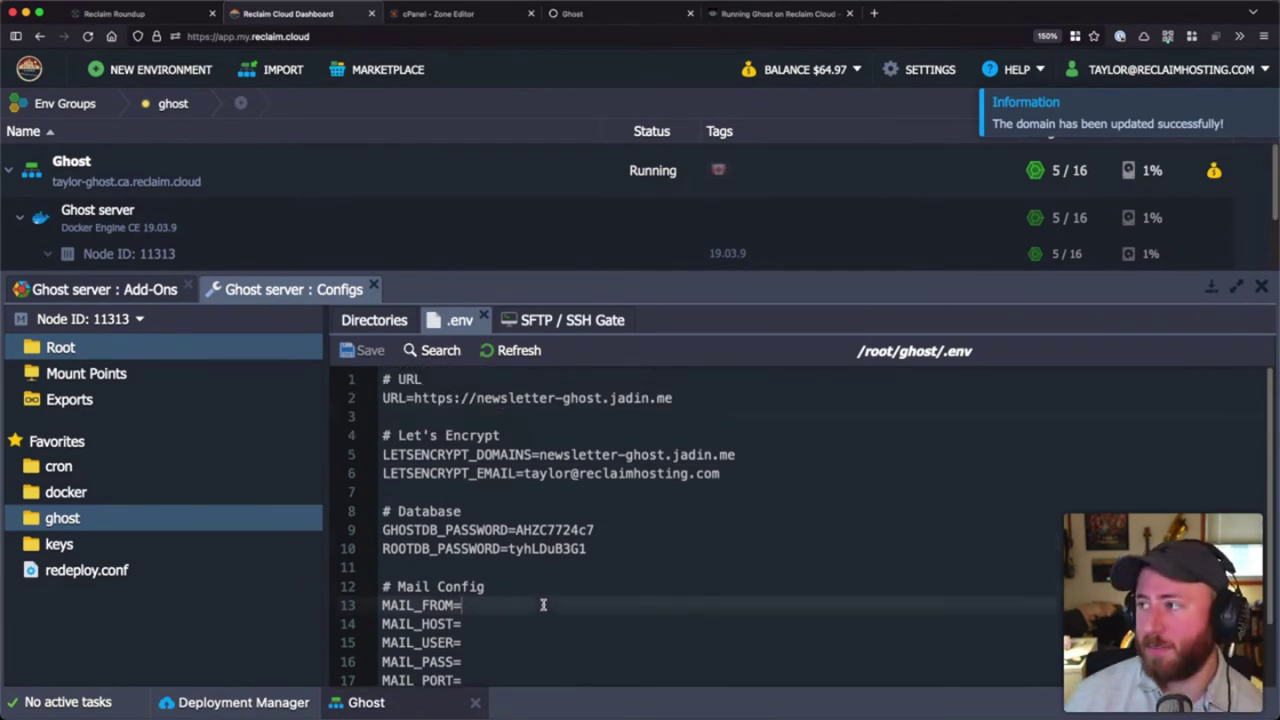
scroll(543, 604, down, 2)
scroll(543, 604, up, 2)
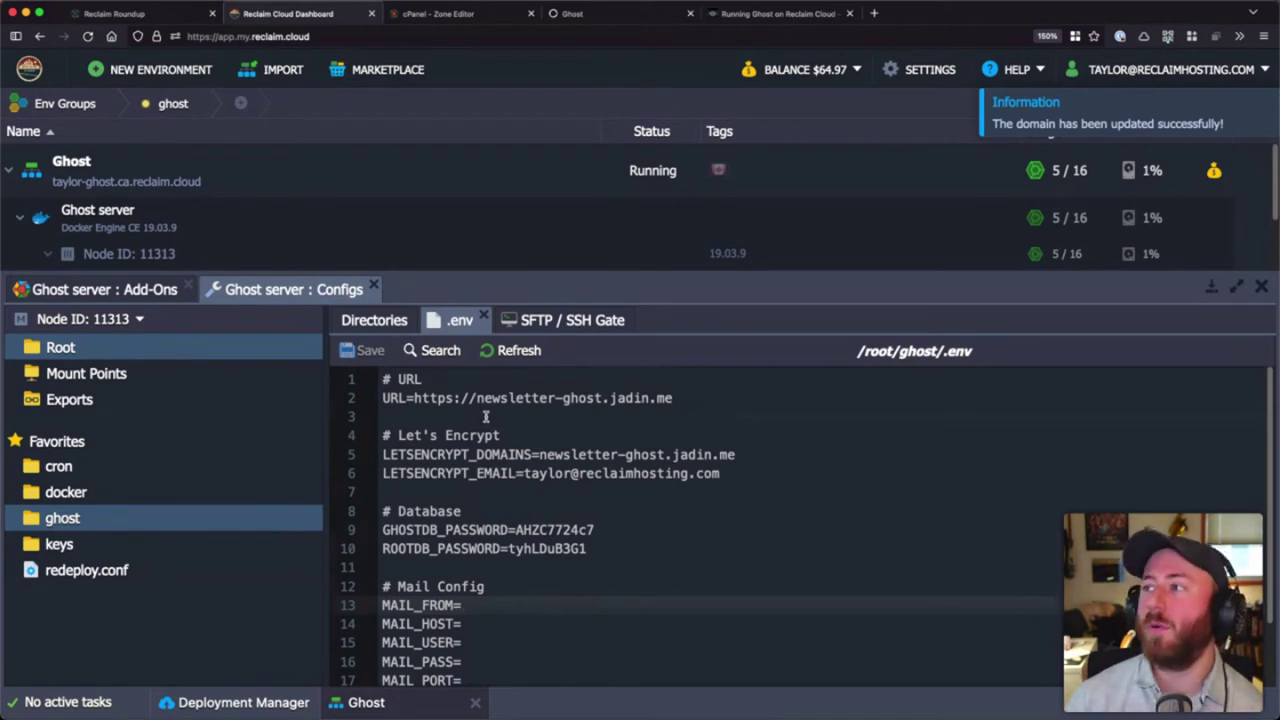
- Close .env and expand, then collapse, the ghostdata and ghostdb folders in the tree
click(484, 315)
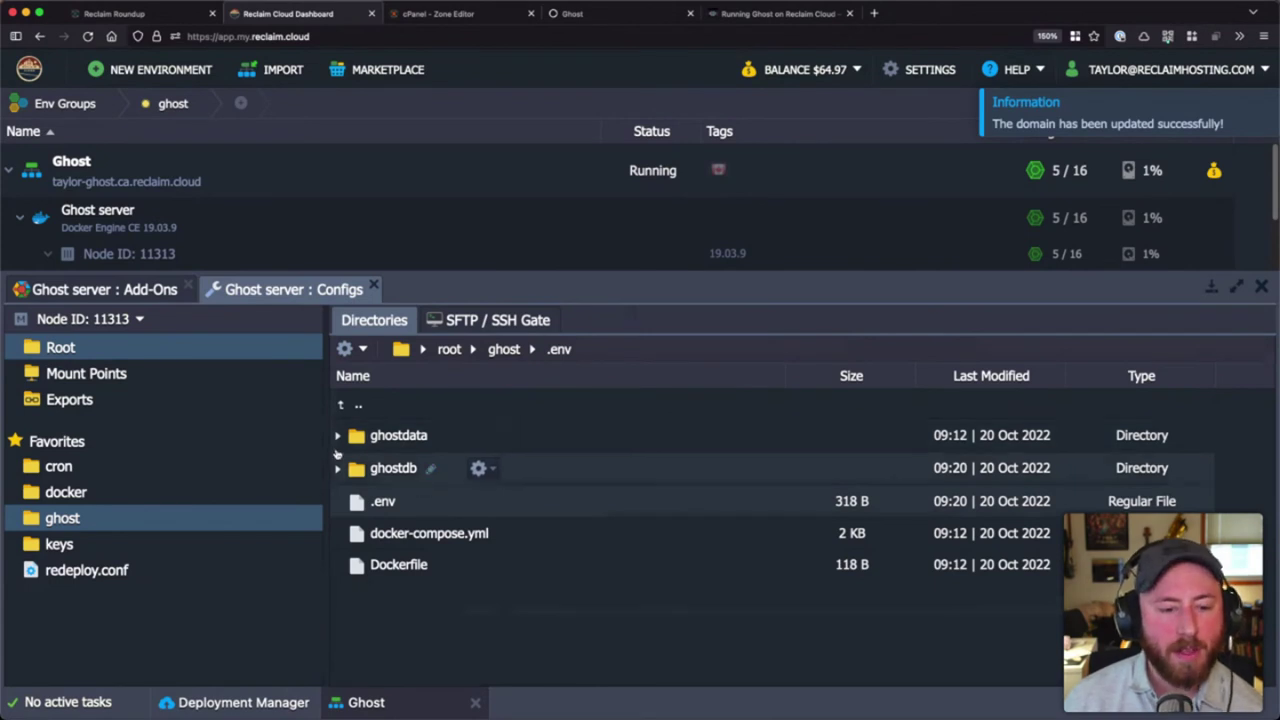
click(432, 443)
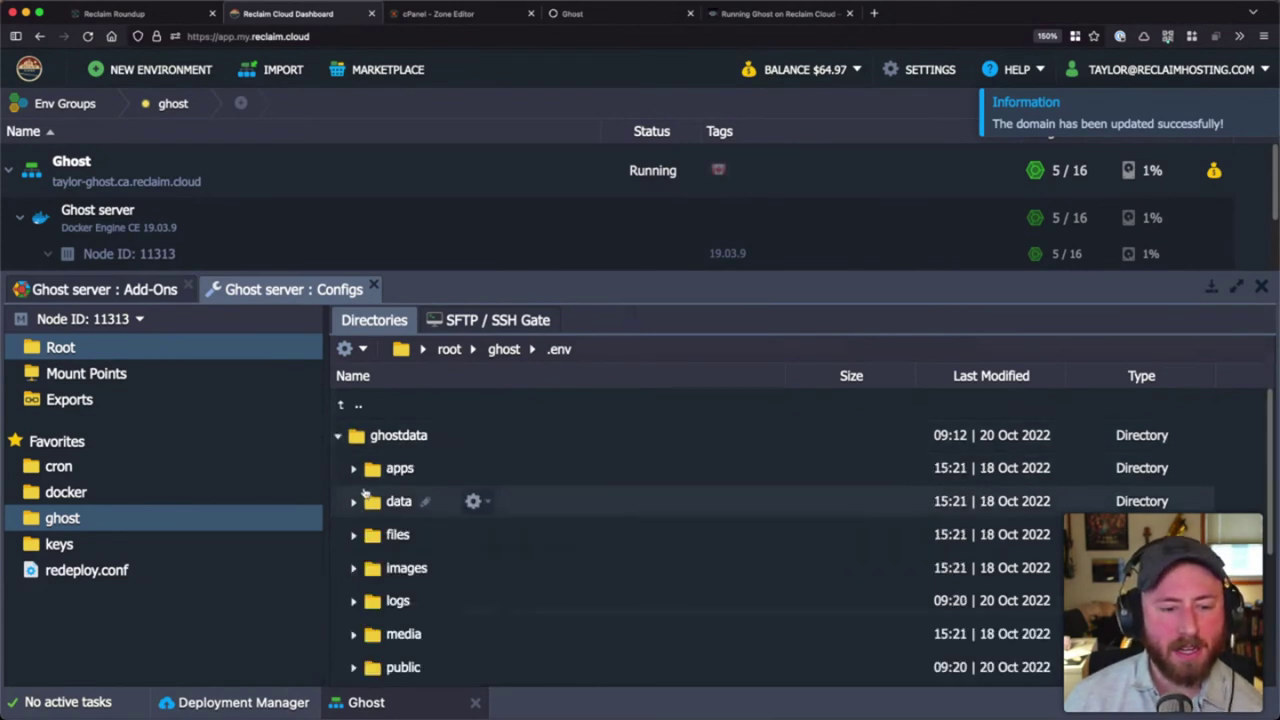
click(338, 436)
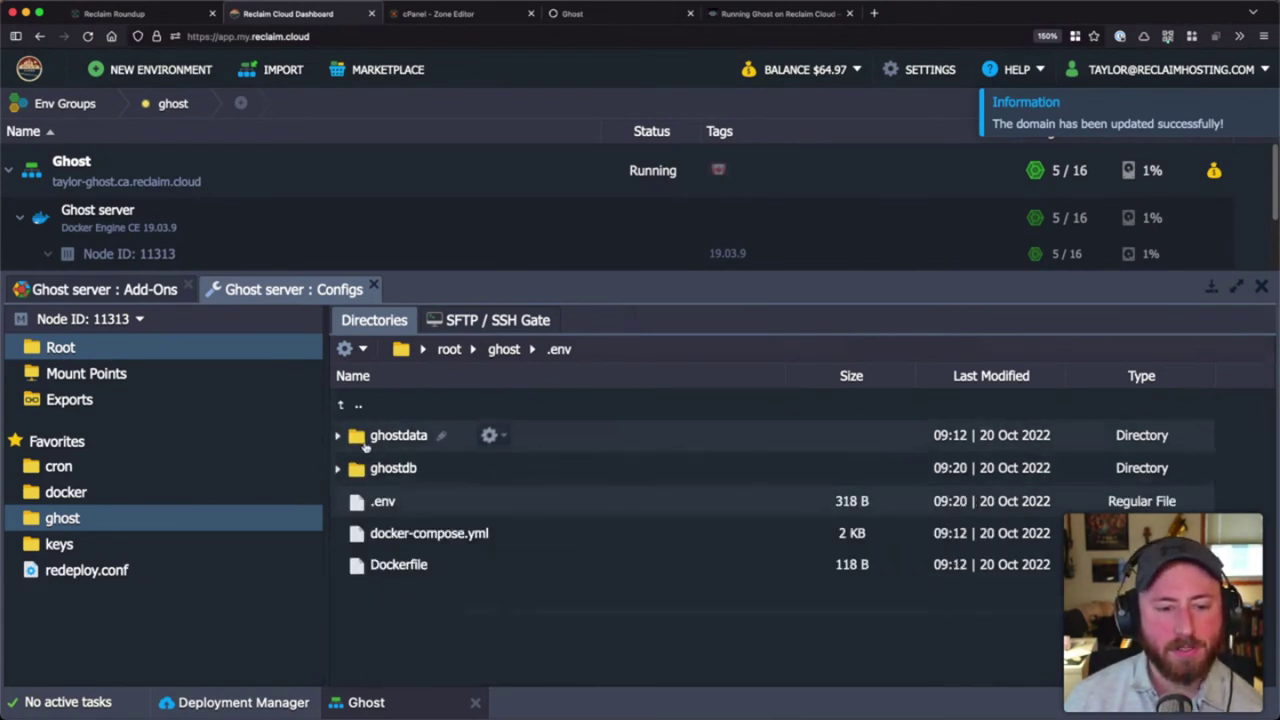
click(398, 469)
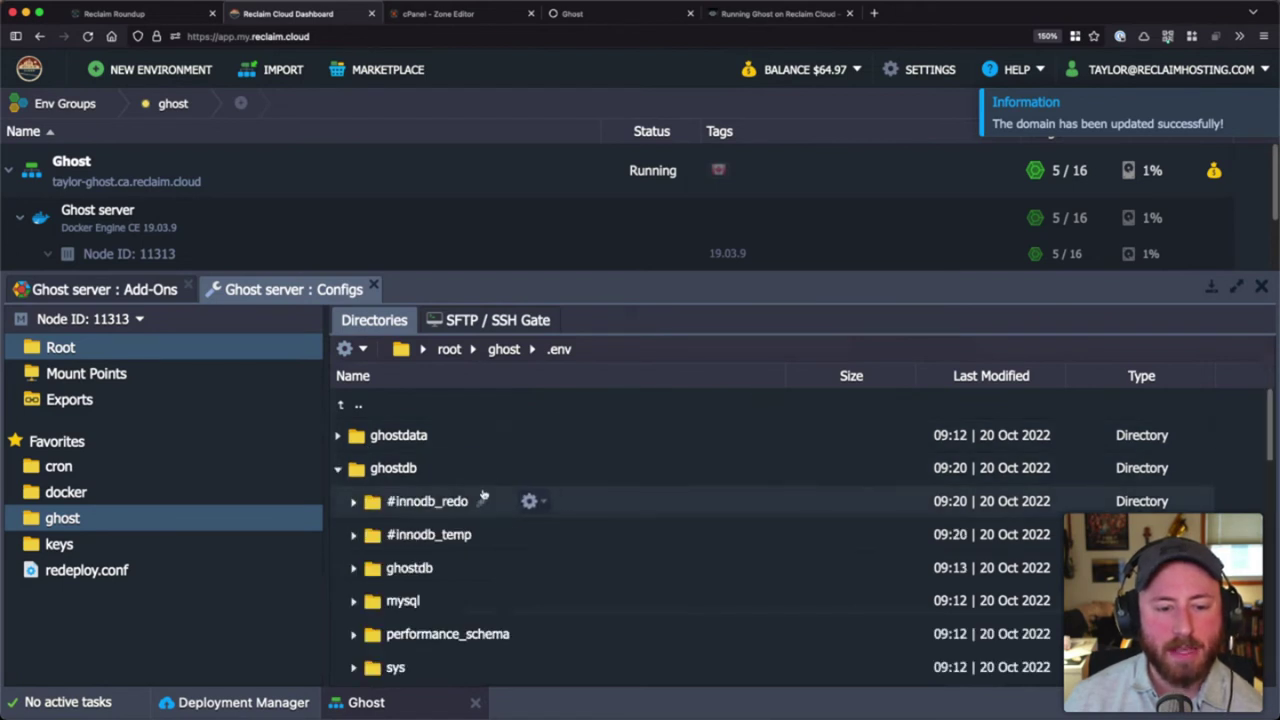
scroll(495, 525, down, 5)
scroll(500, 545, up, 5)
click(338, 469)
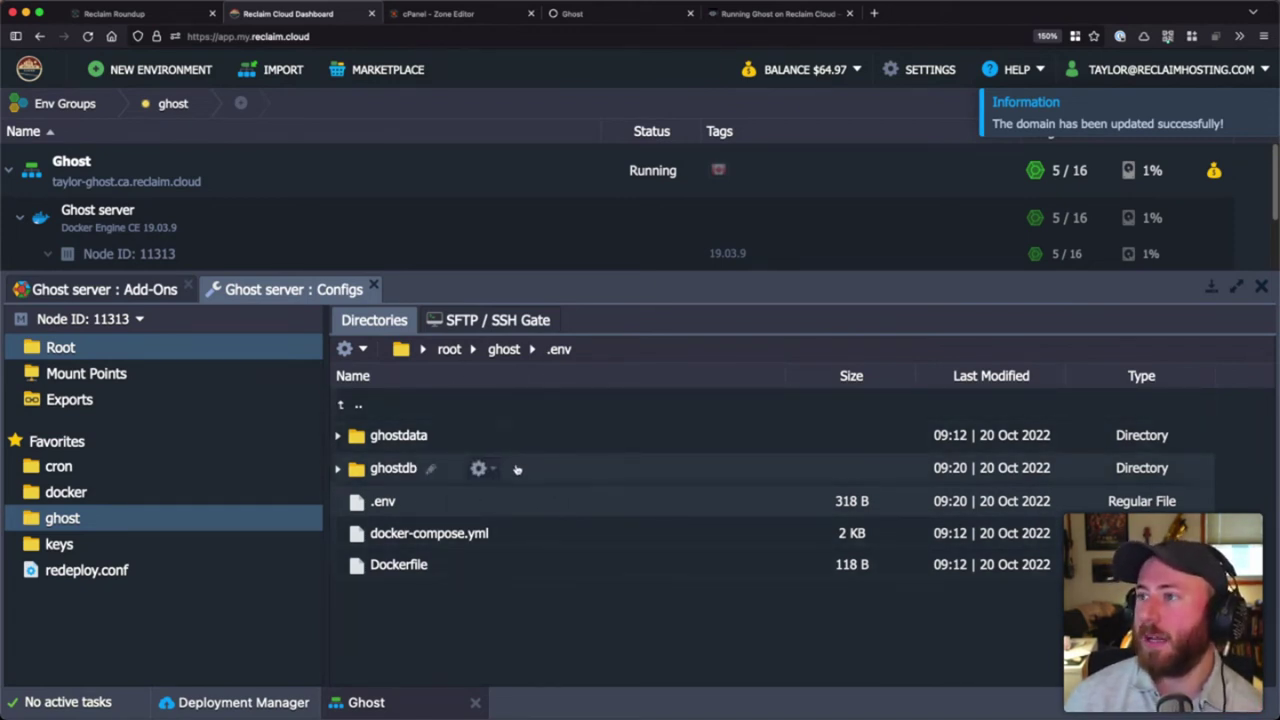
- Expand ghostdata again, along with its apps and files subfolders
click(337, 437)
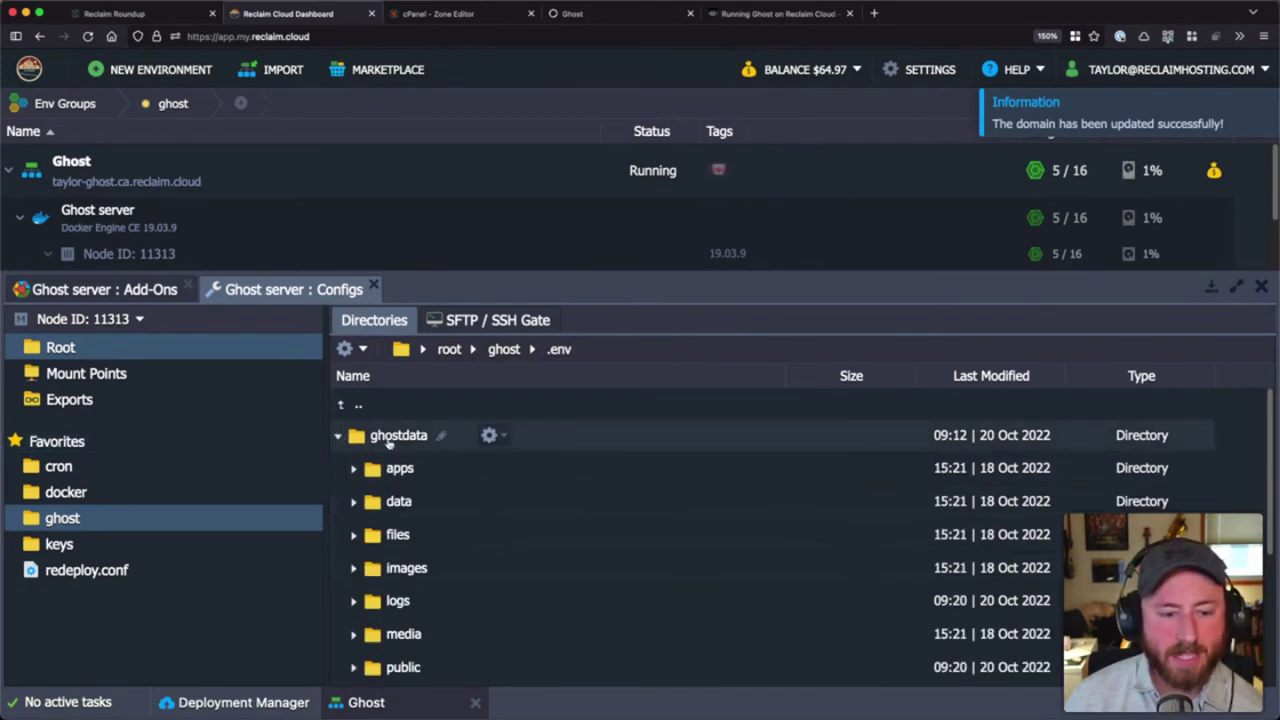
scroll(451, 508, down, 4)
scroll(457, 520, up, 3)
scroll(455, 518, down, 1)
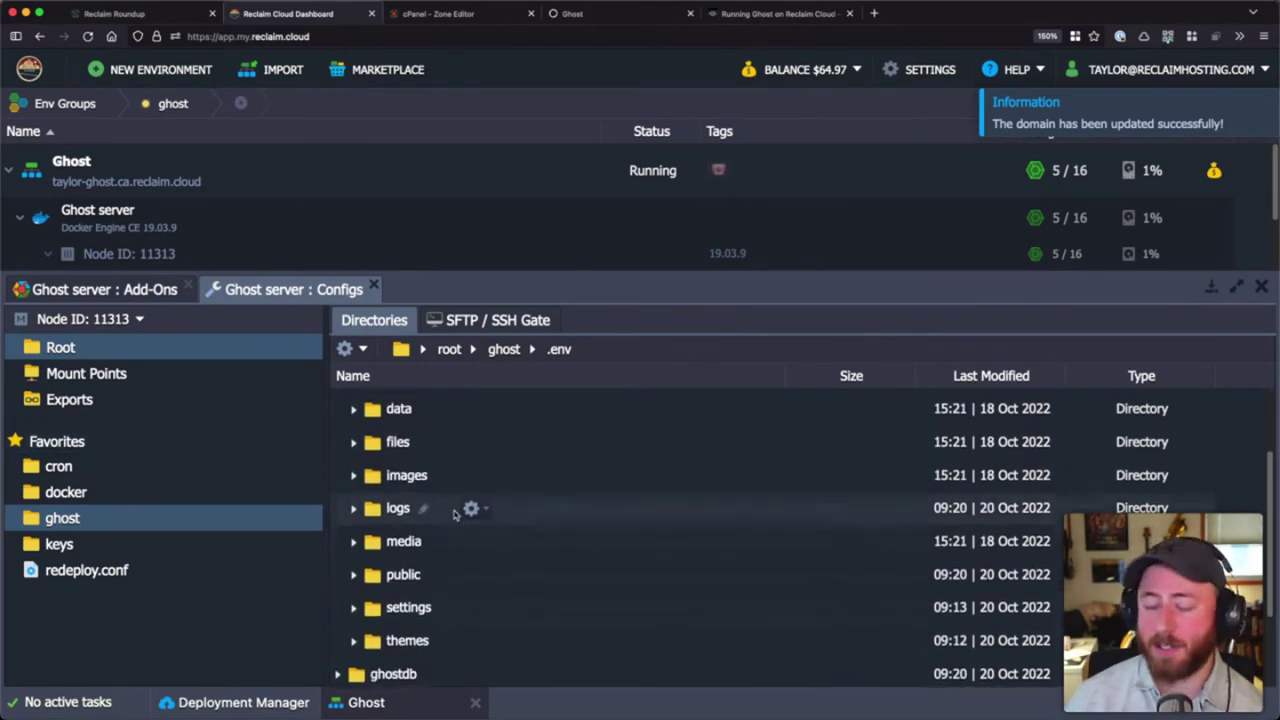
scroll(425, 508, up, 3)
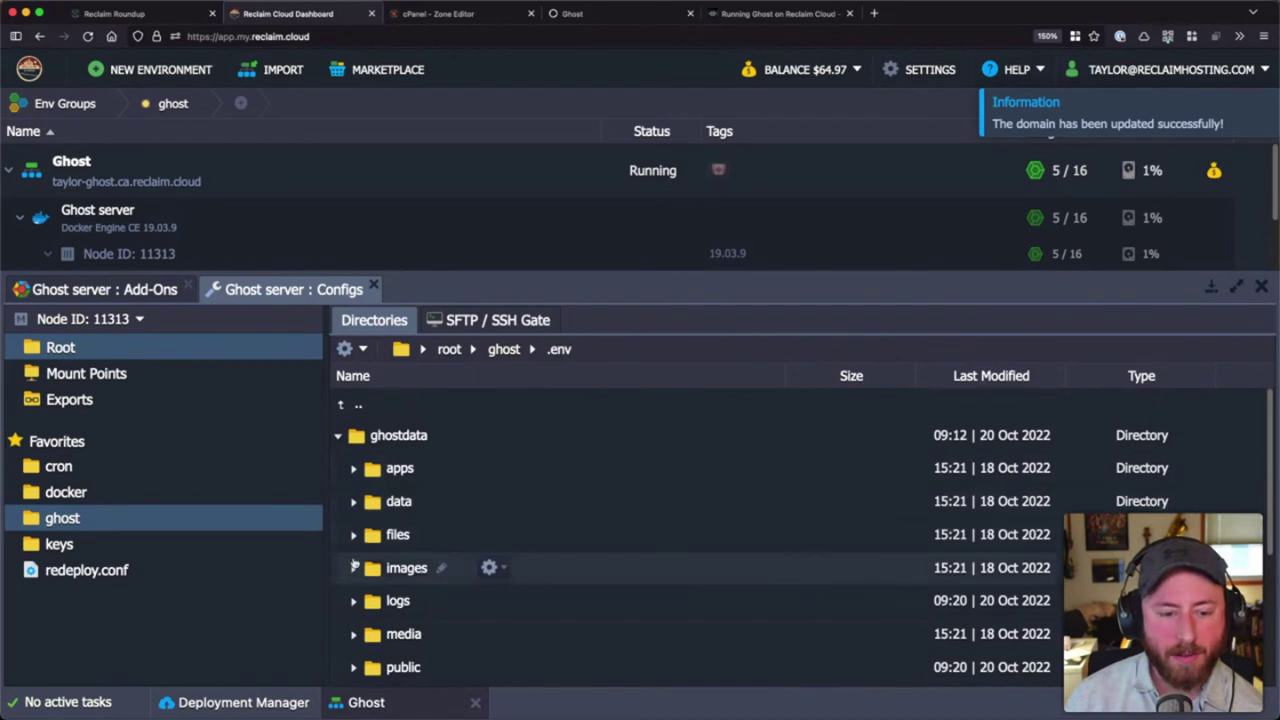
scroll(355, 515, down, 2)
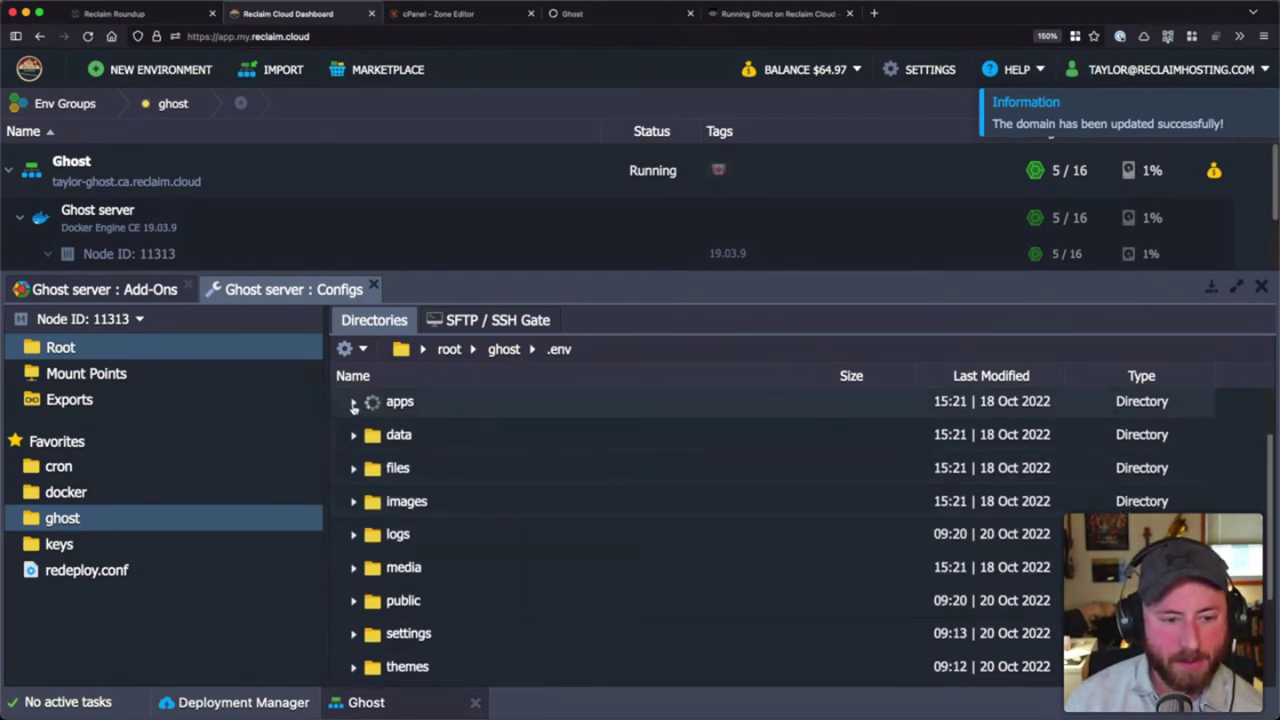
click(358, 402)
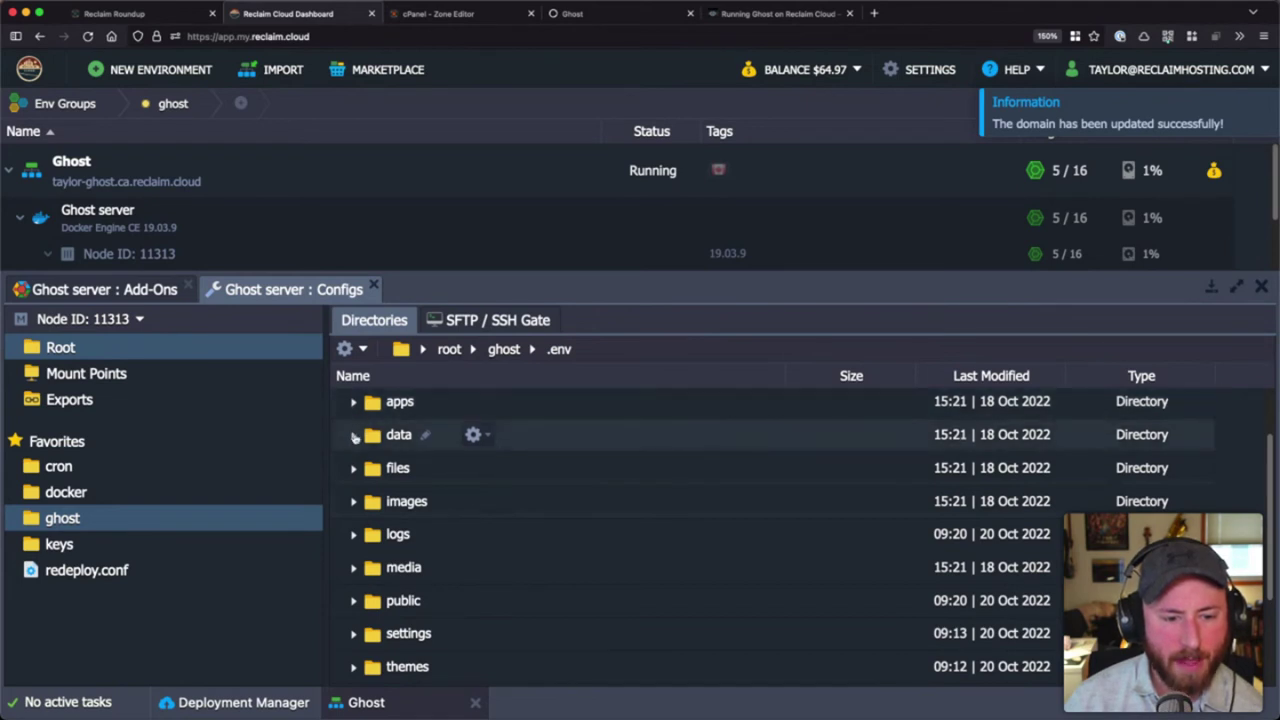
click(352, 469)
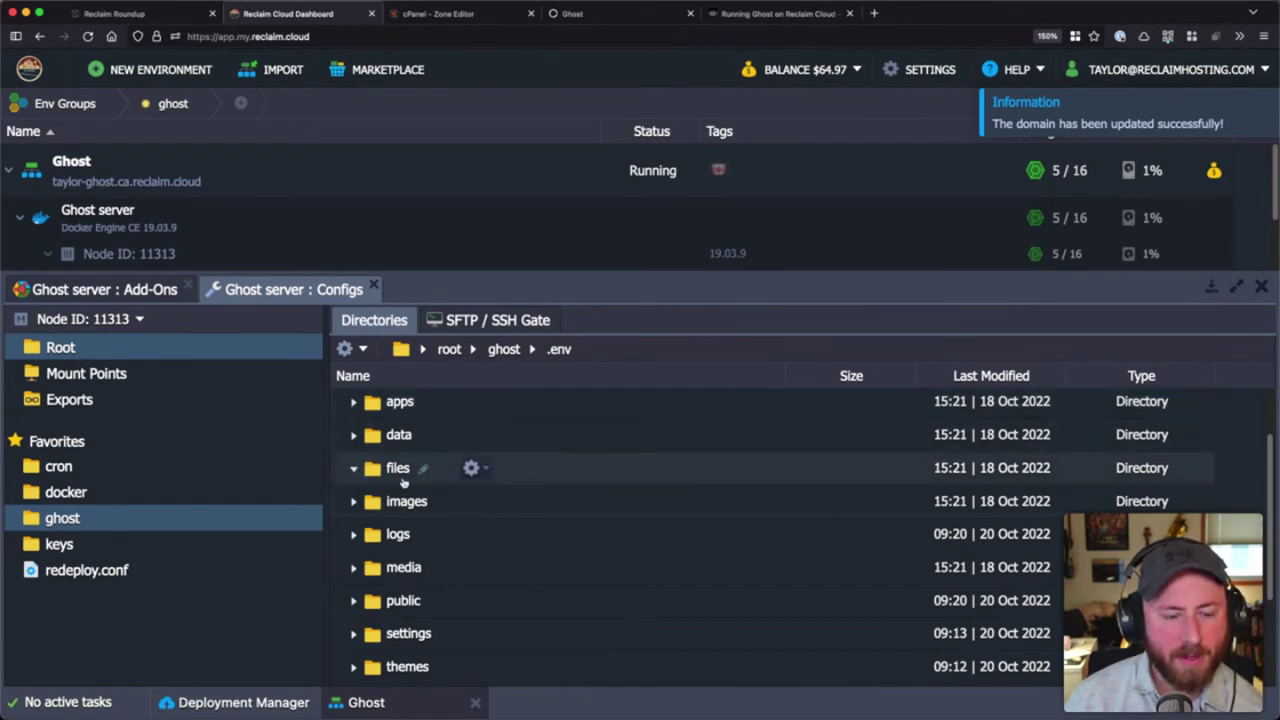
scroll(366, 505, down, 1)
scroll(366, 507, down, 1)
- Open the themes and images folders inside ghostdata, returning to ghostdata after each
click(353, 583)
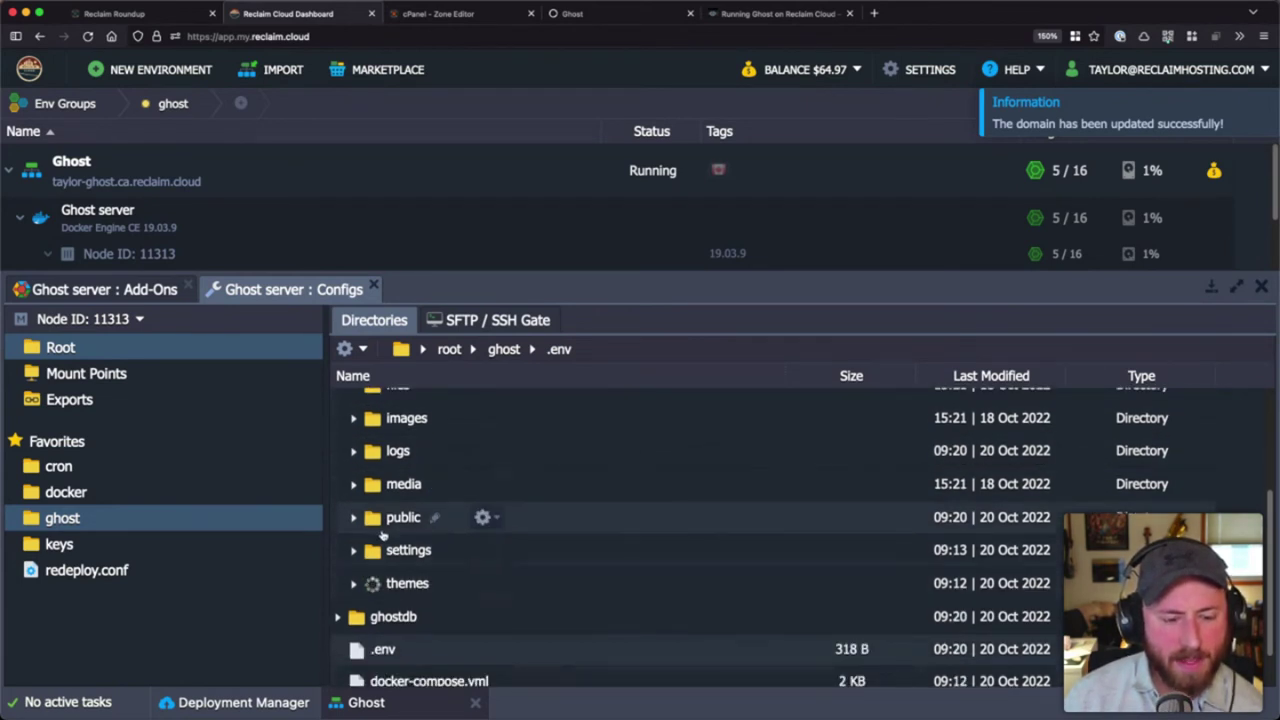
double_click(405, 583)
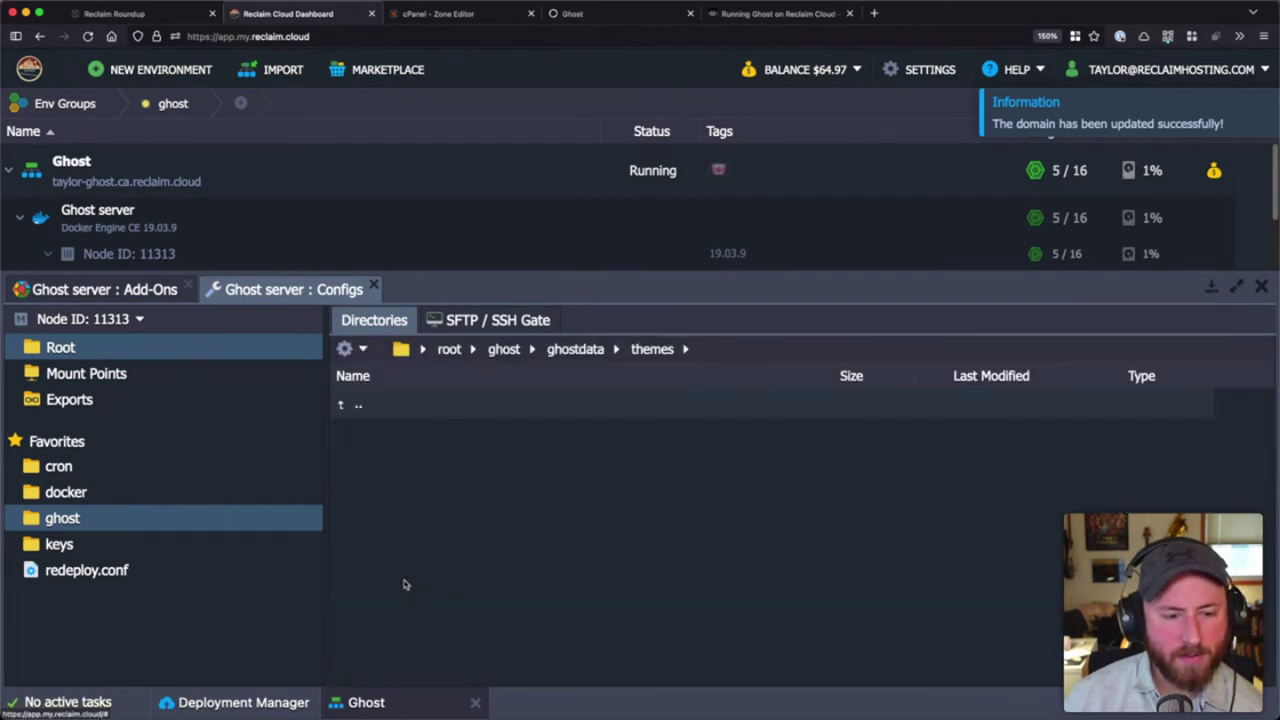
click(554, 349)
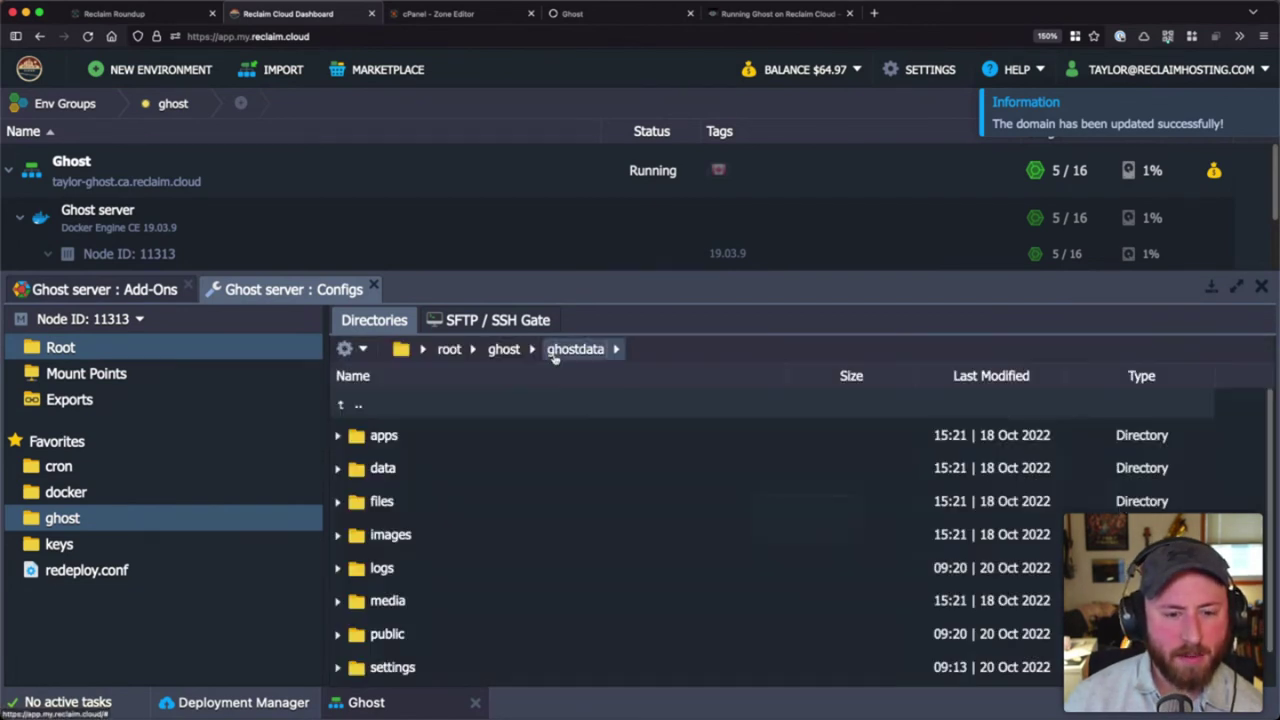
double_click(422, 535)
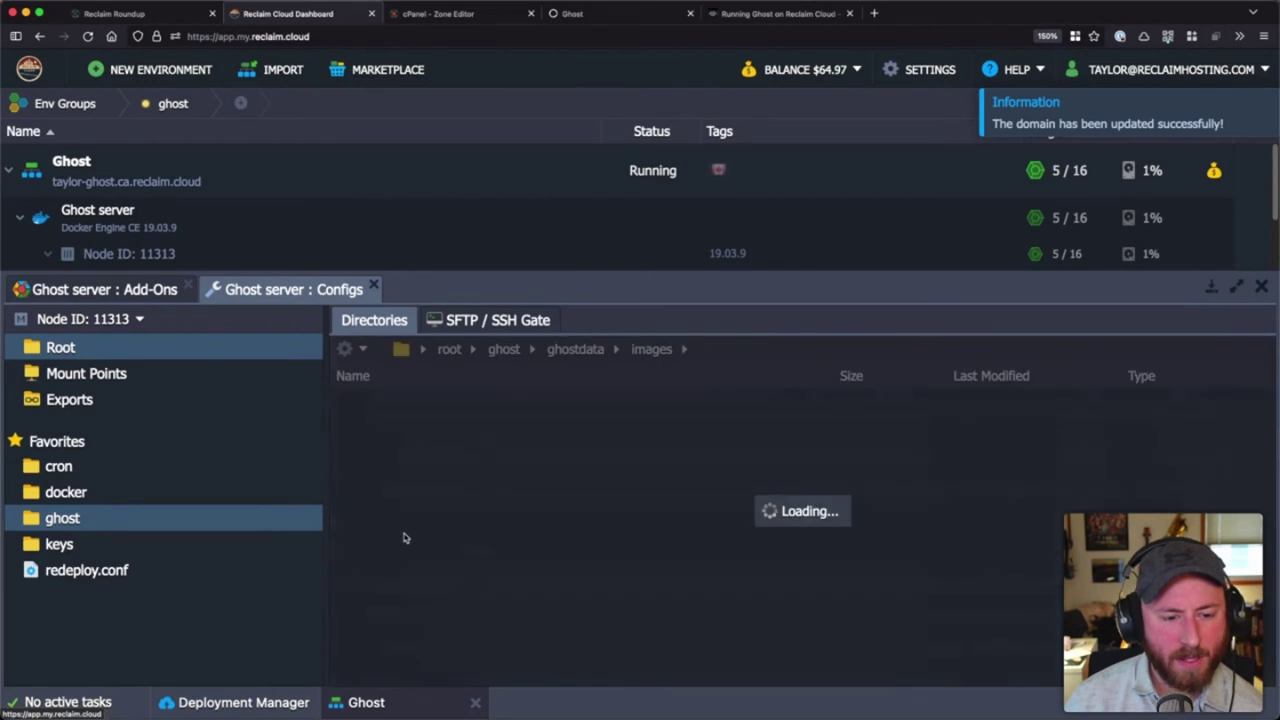
click(575, 349)
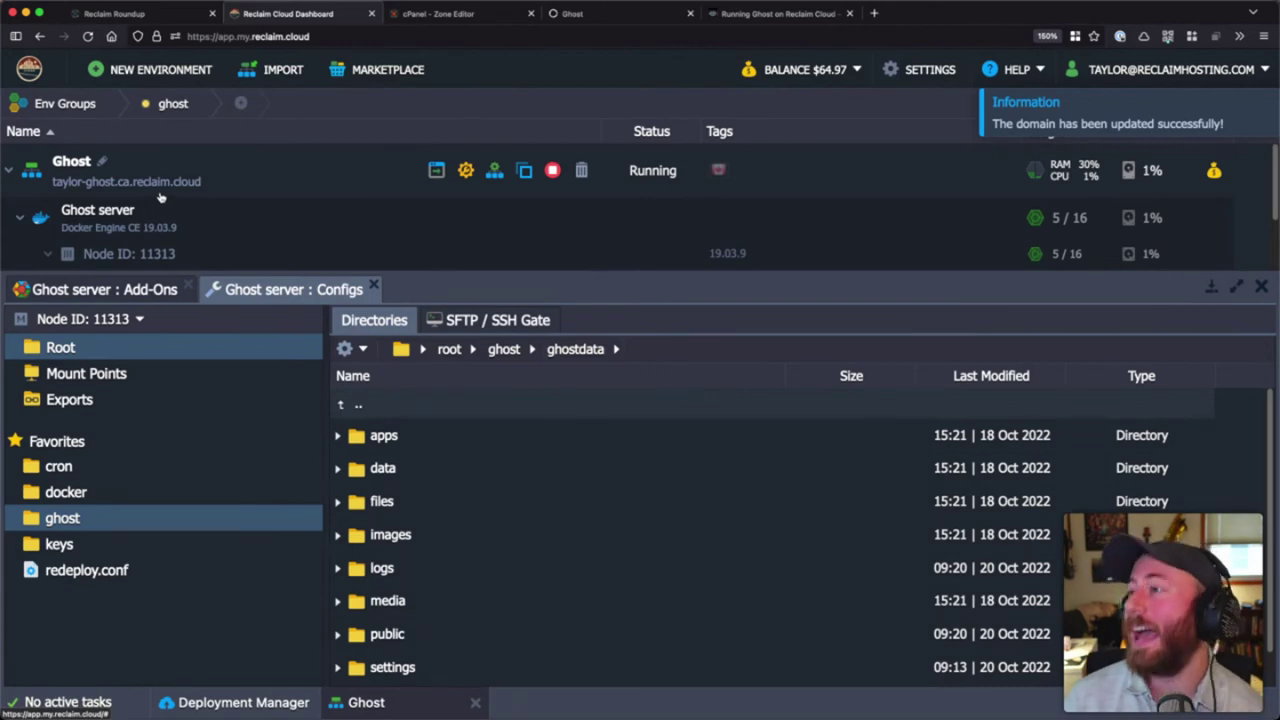
- Load the Ghost admin setup page by appending /ghost/ to the site's address
click(790, 13)
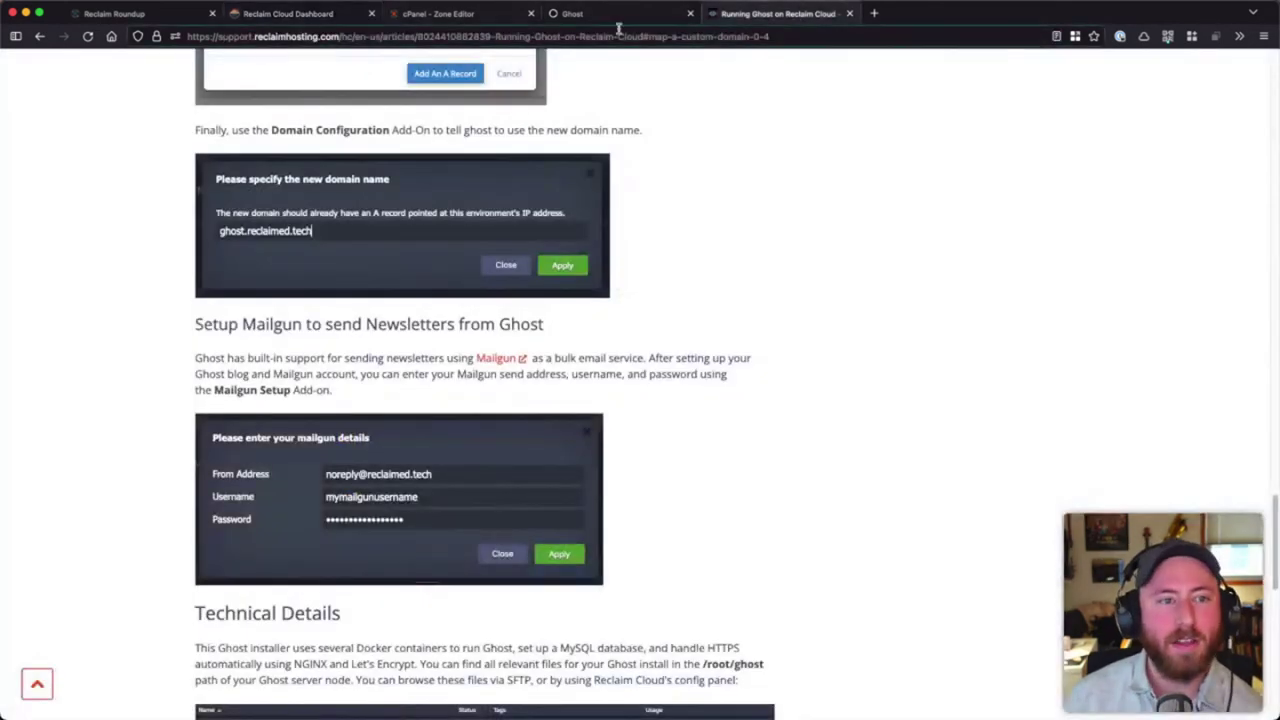
click(600, 16)
click(488, 36)
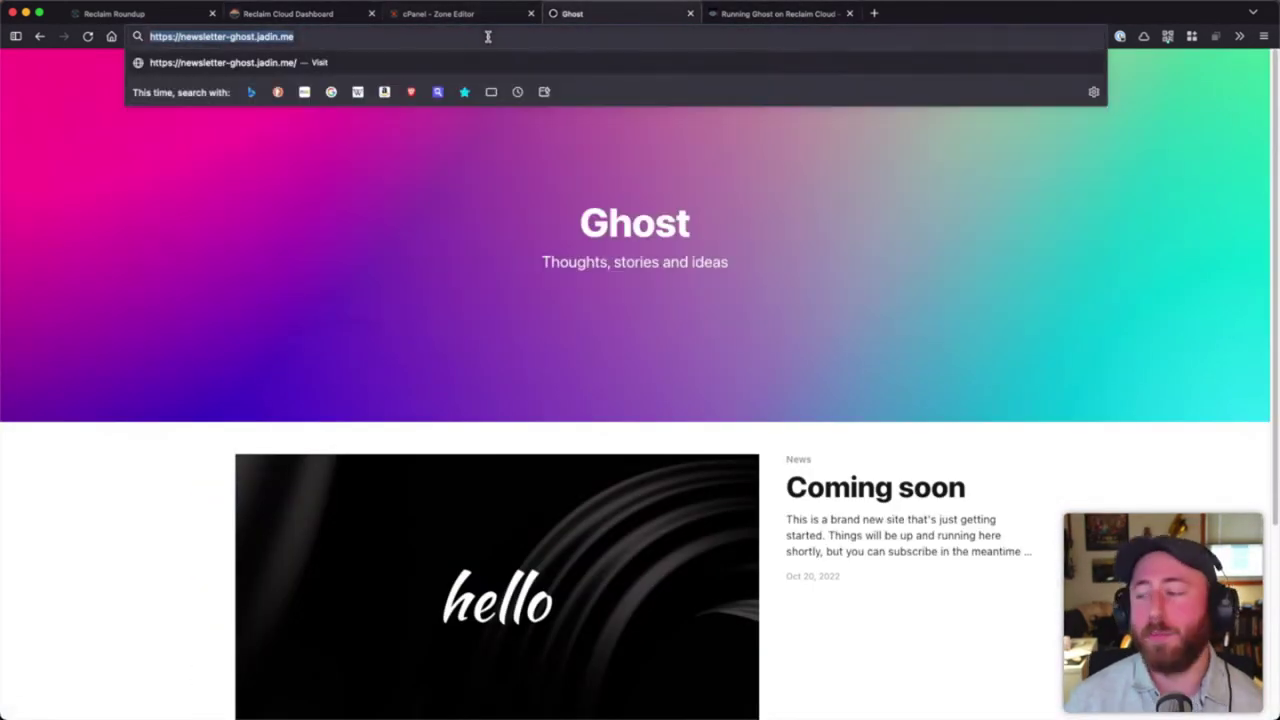
key(Right)
text(/ghost/)
key(Return)
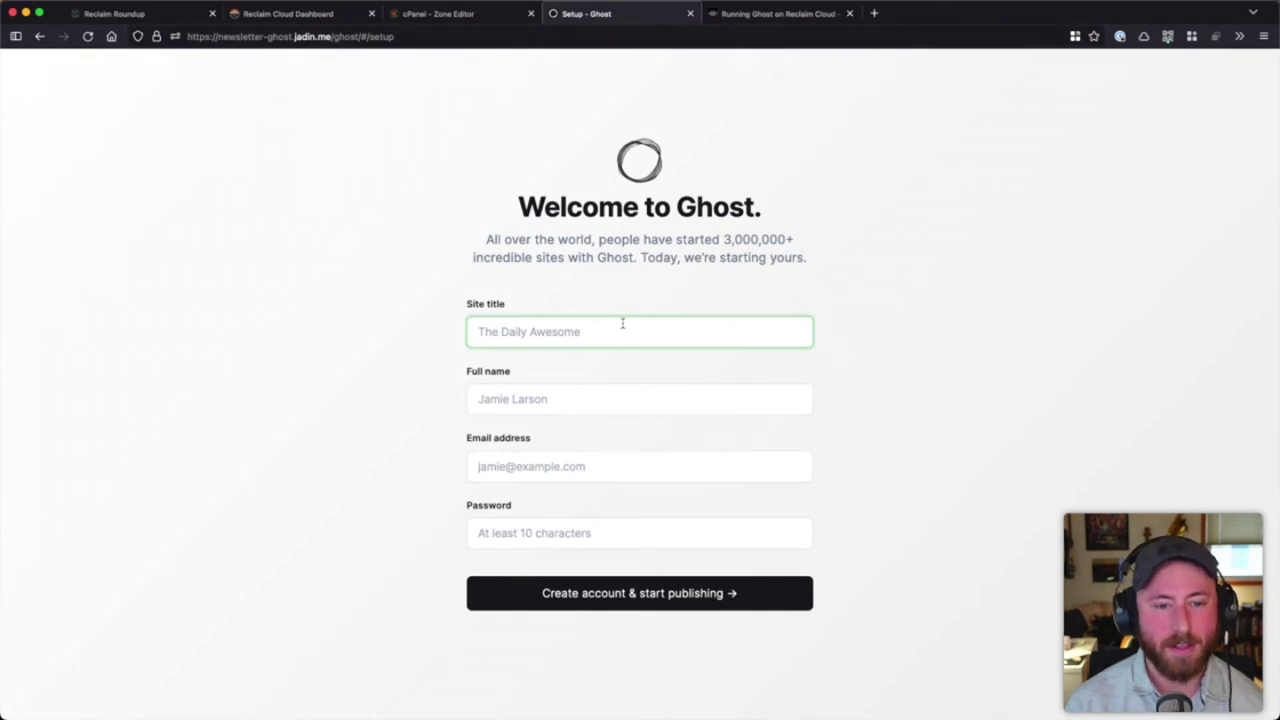
- Create the admin account with site title 'My site', full name, e-mail and password, then return to the dashboard
text(My siite)
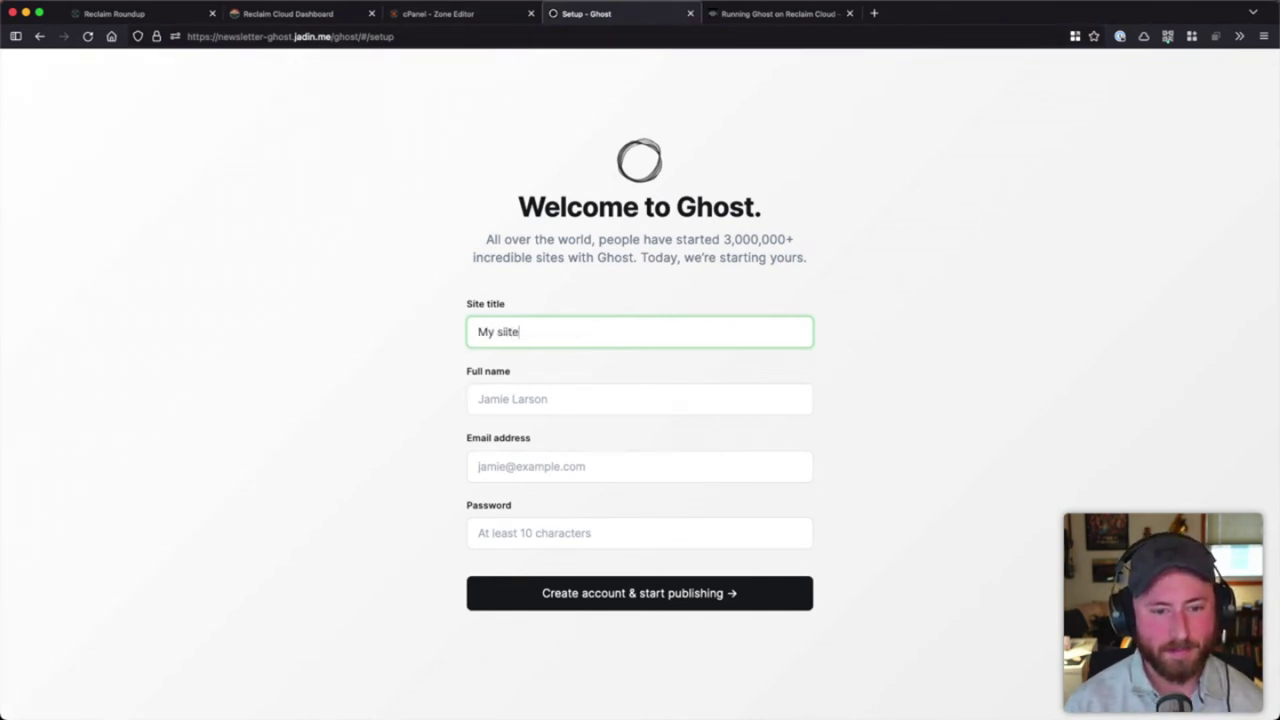
key(BackSpace)
key(BackSpace)
key(BackSpace)
text(te)
key(Tab)
text(Taylor J)
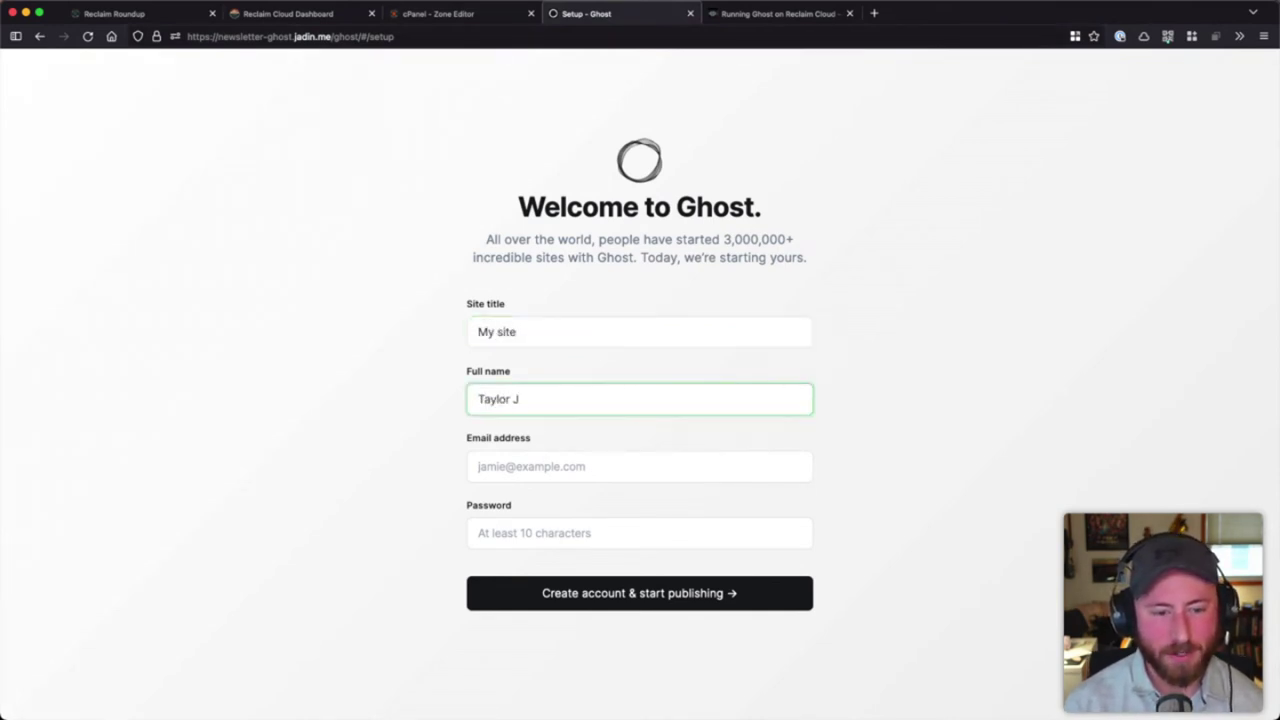
text(adin)
key(Tab)
key(Tab)
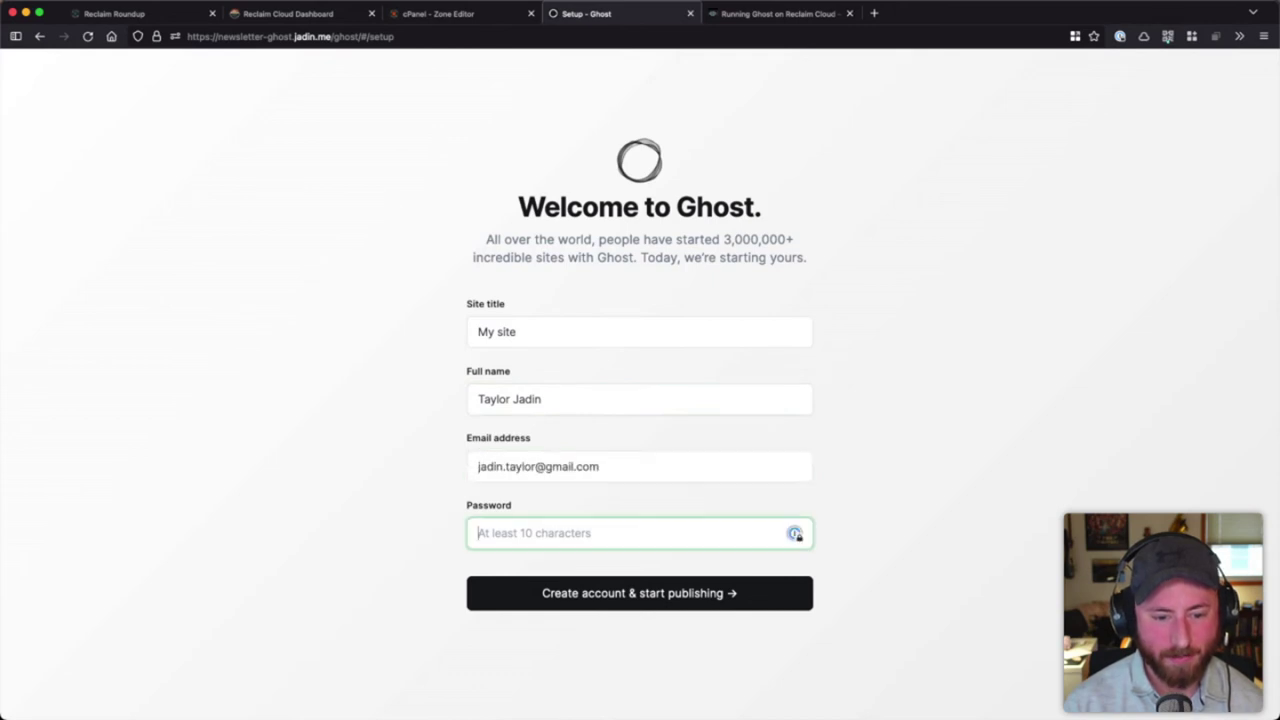
text(************)
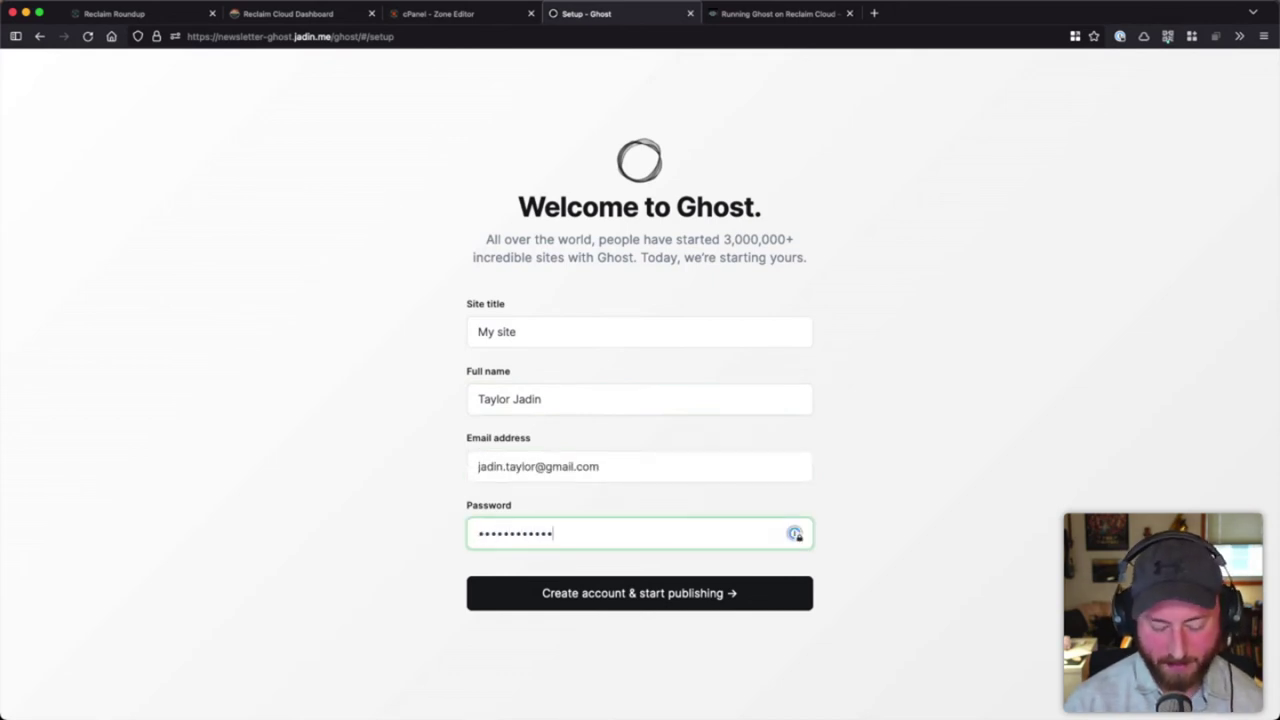
text(****)
key(Return)
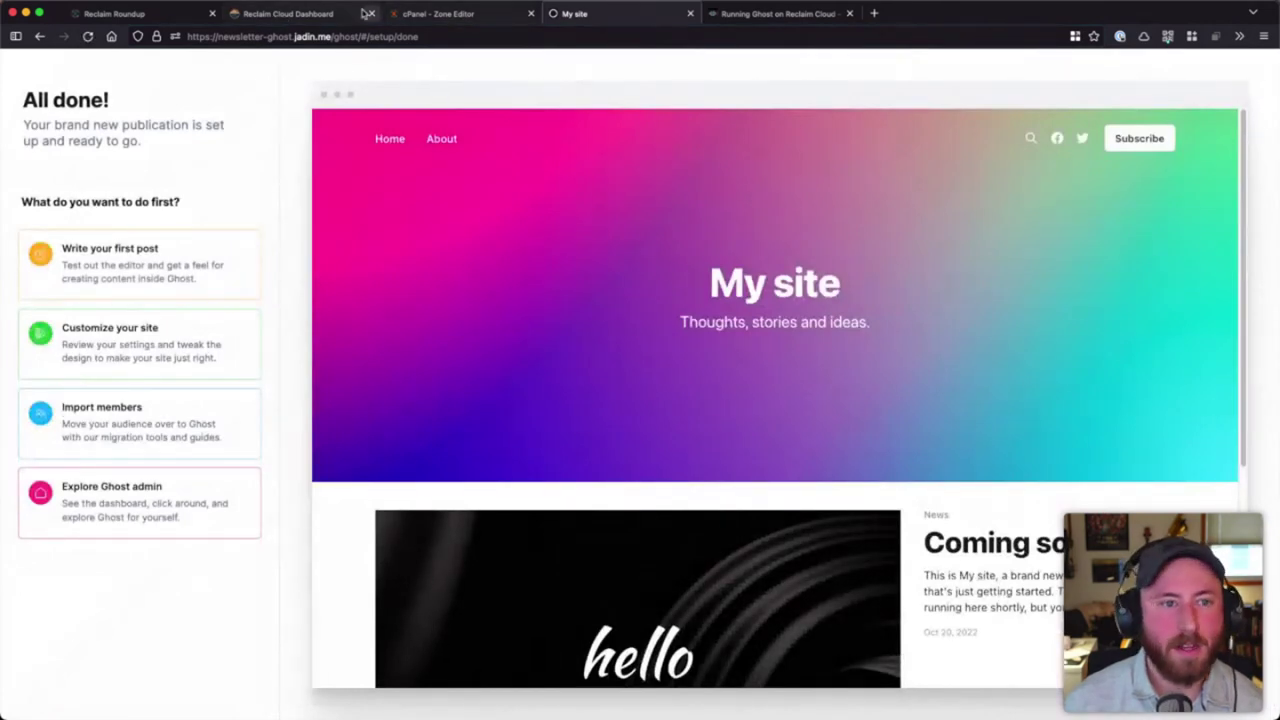
click(405, 14)
click(339, 14)
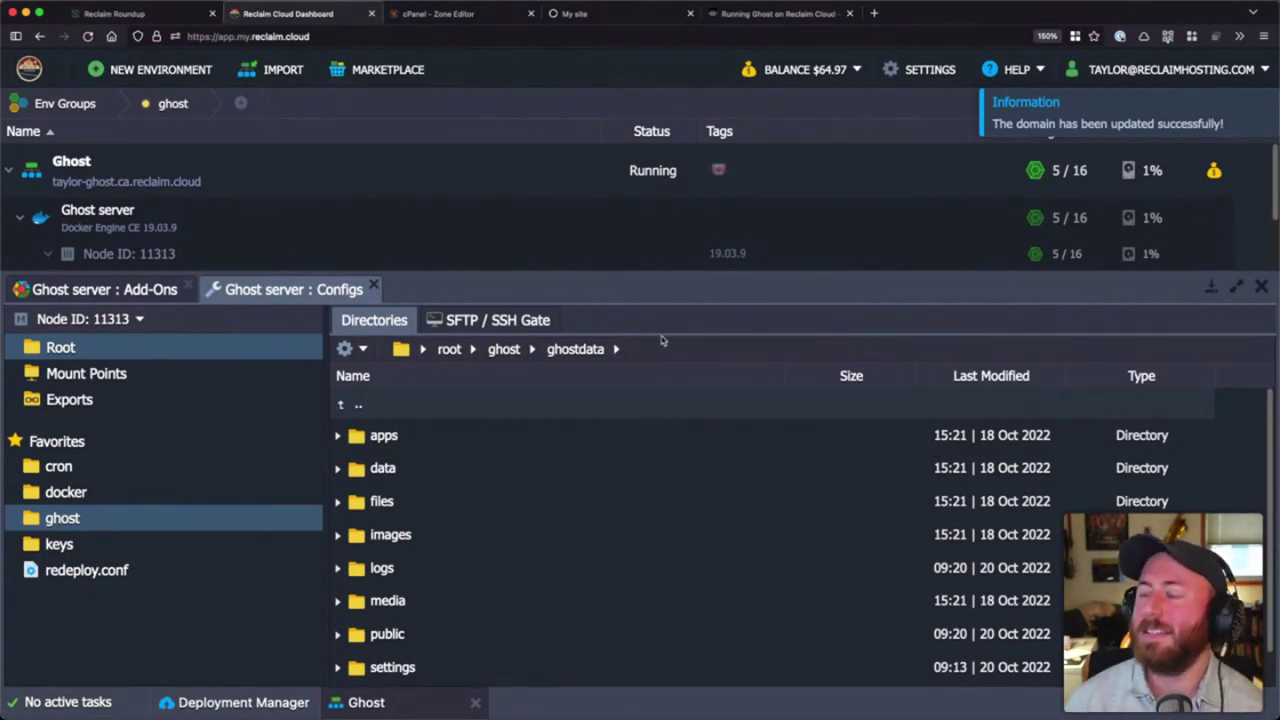
- Go from ghostdata up to root and view .cache, .pki, .ssh, ghost and the dotfiles
click(447, 350)
scroll(489, 440, down, 3)
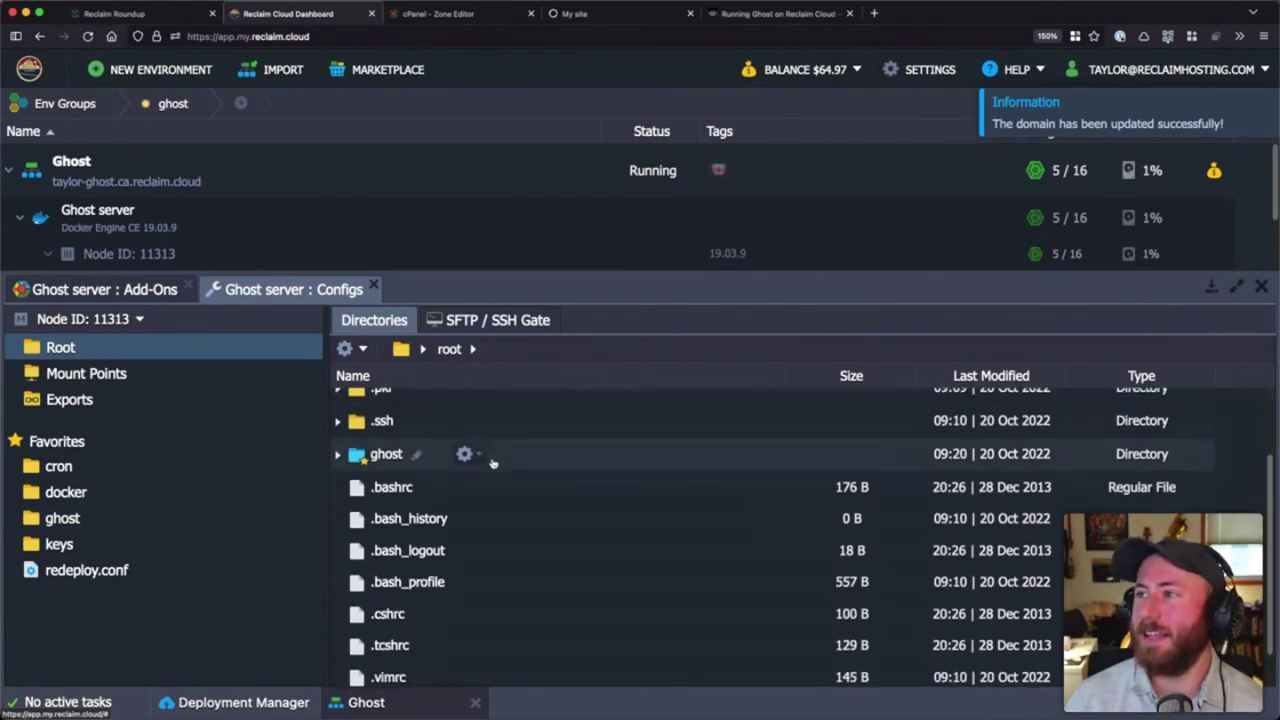
scroll(489, 445, up, 2)
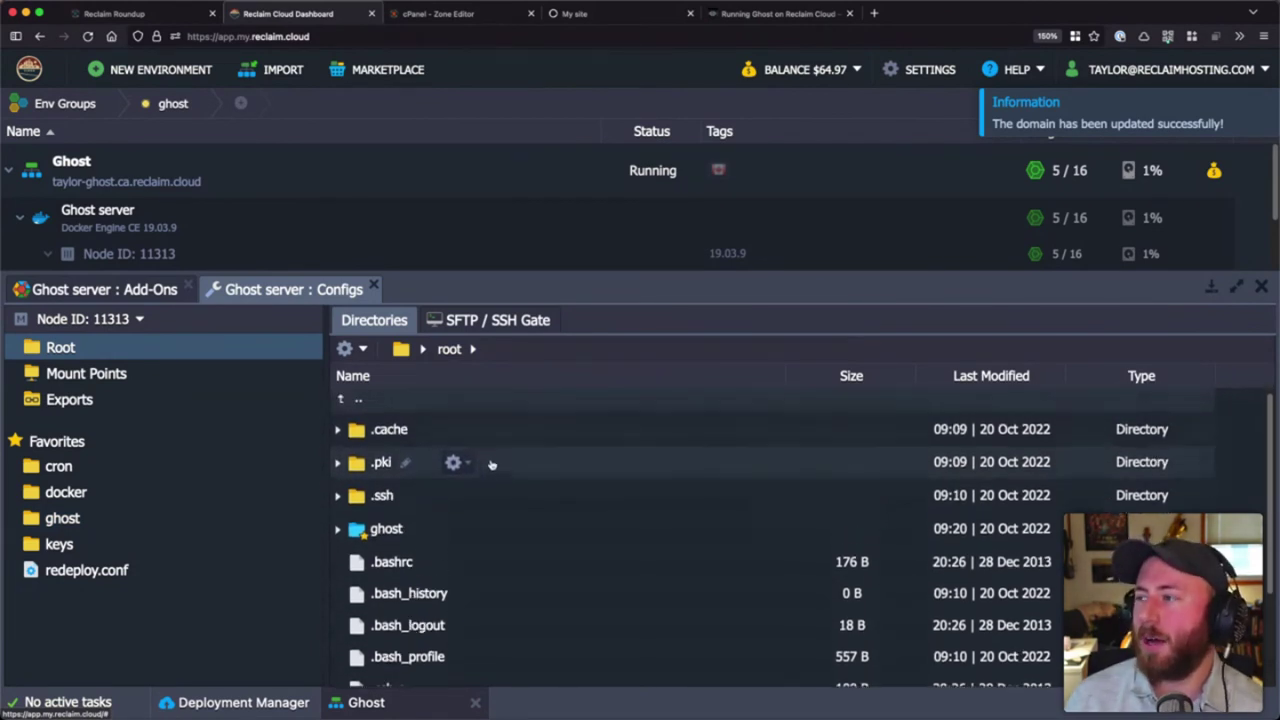
scroll(486, 455, up, 1)
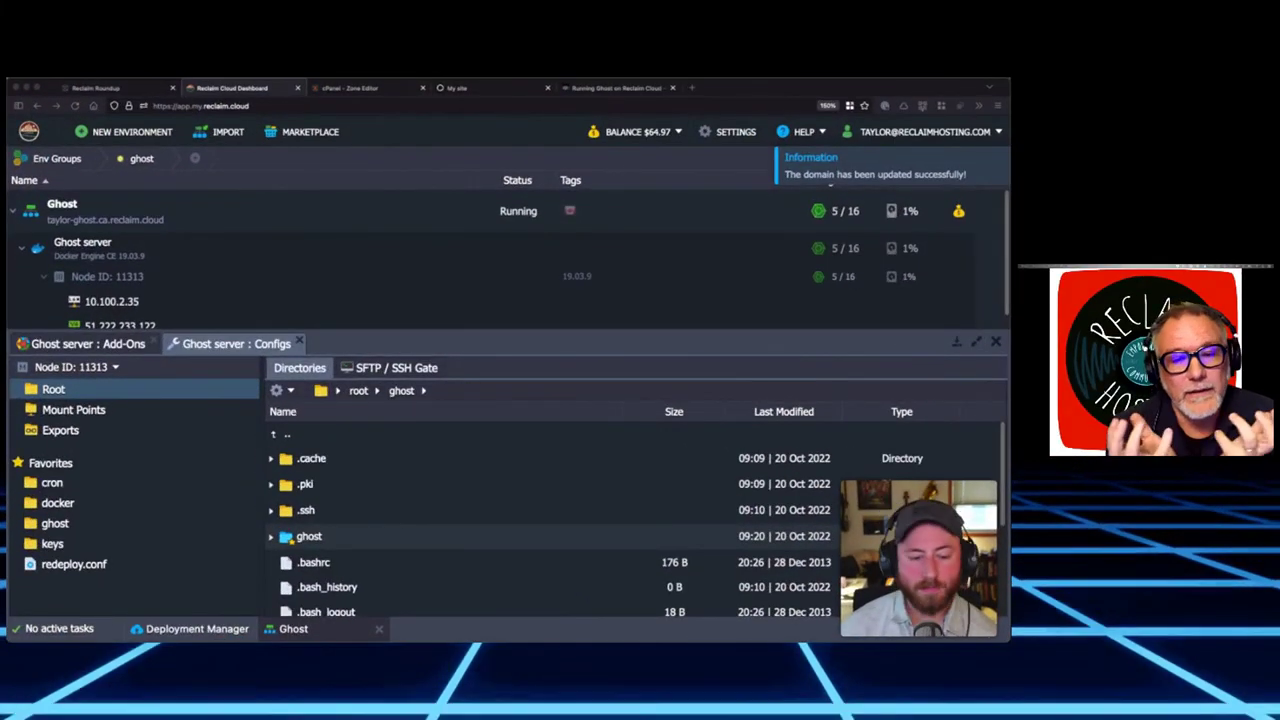
scroll(466, 534, down, 1)
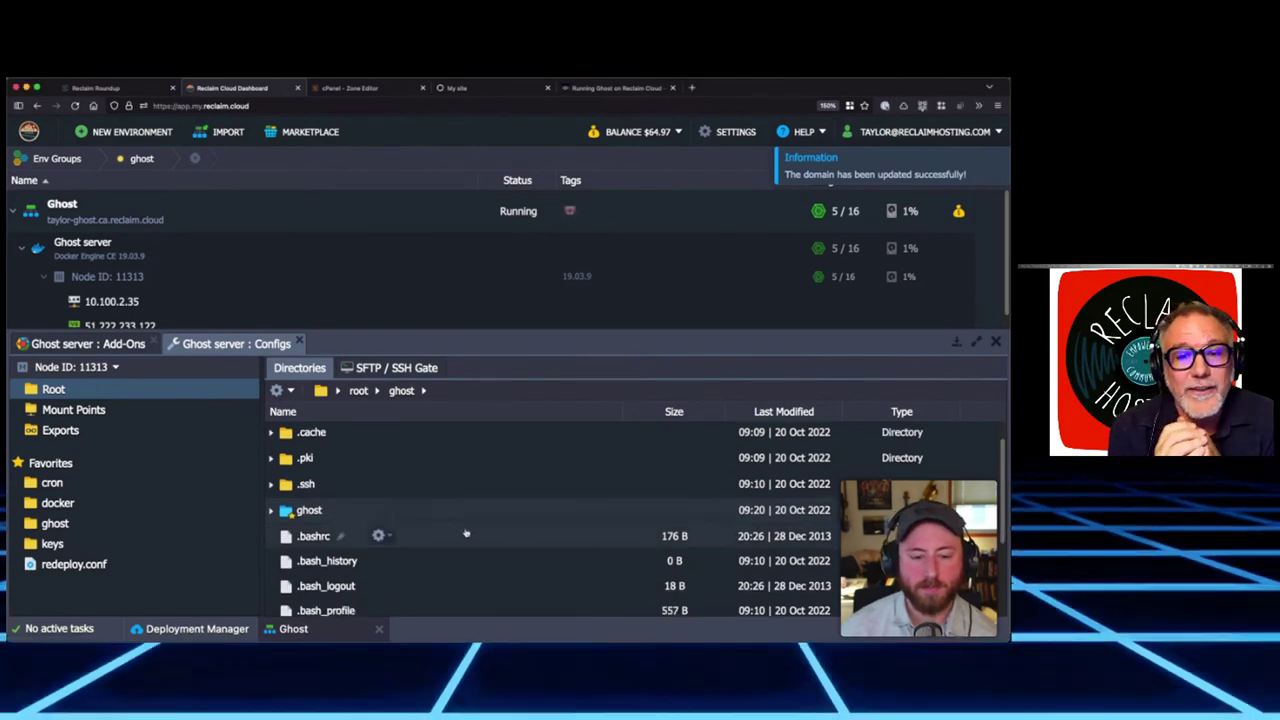
scroll(466, 534, down, 1)
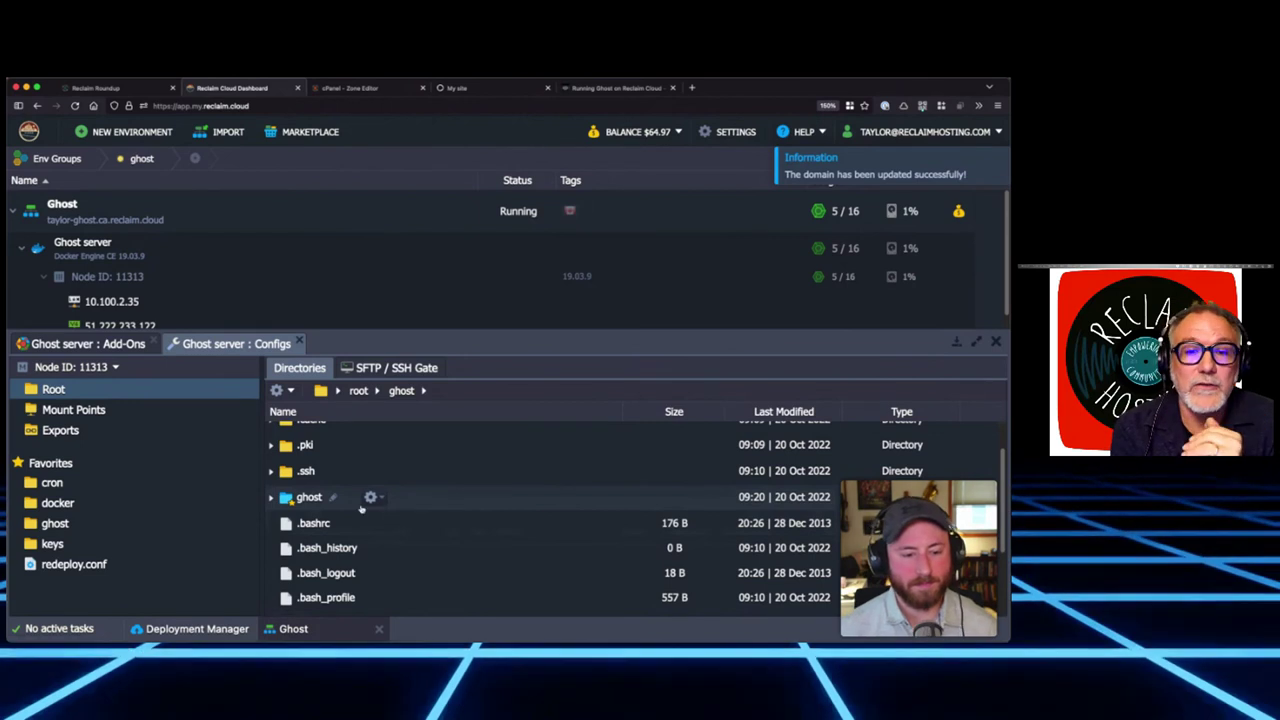
click(372, 497)
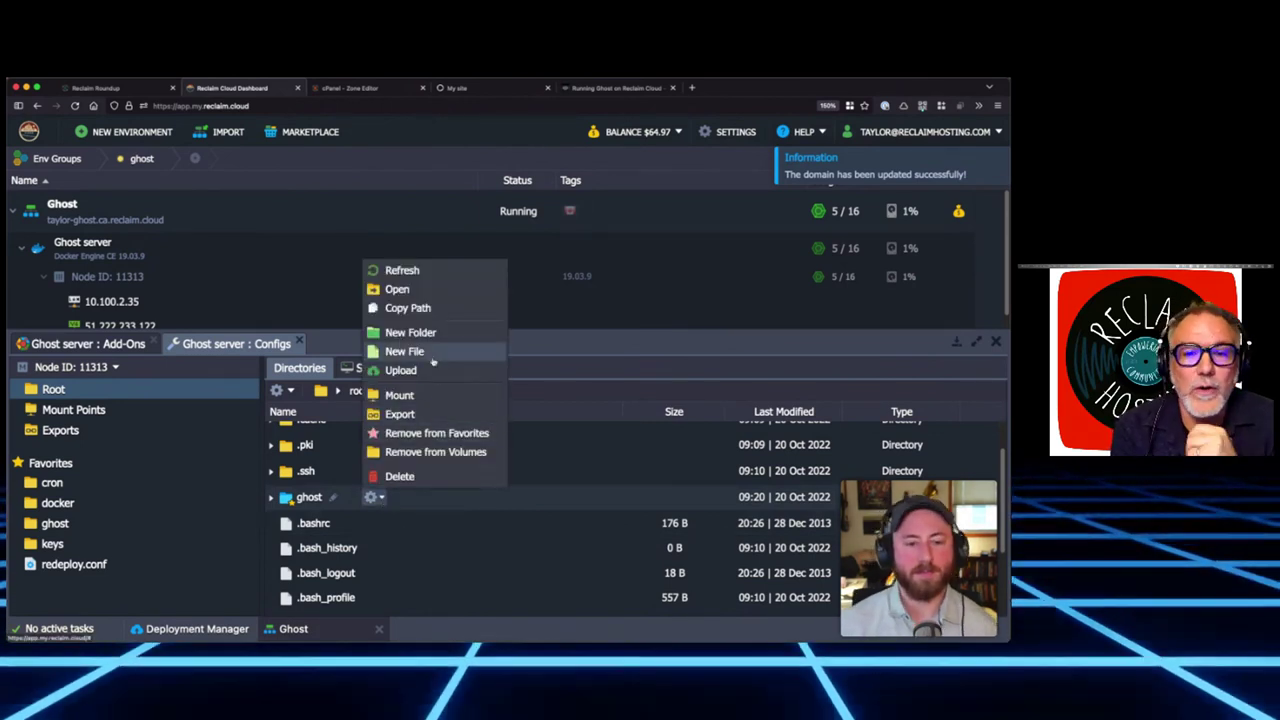
click(431, 505)
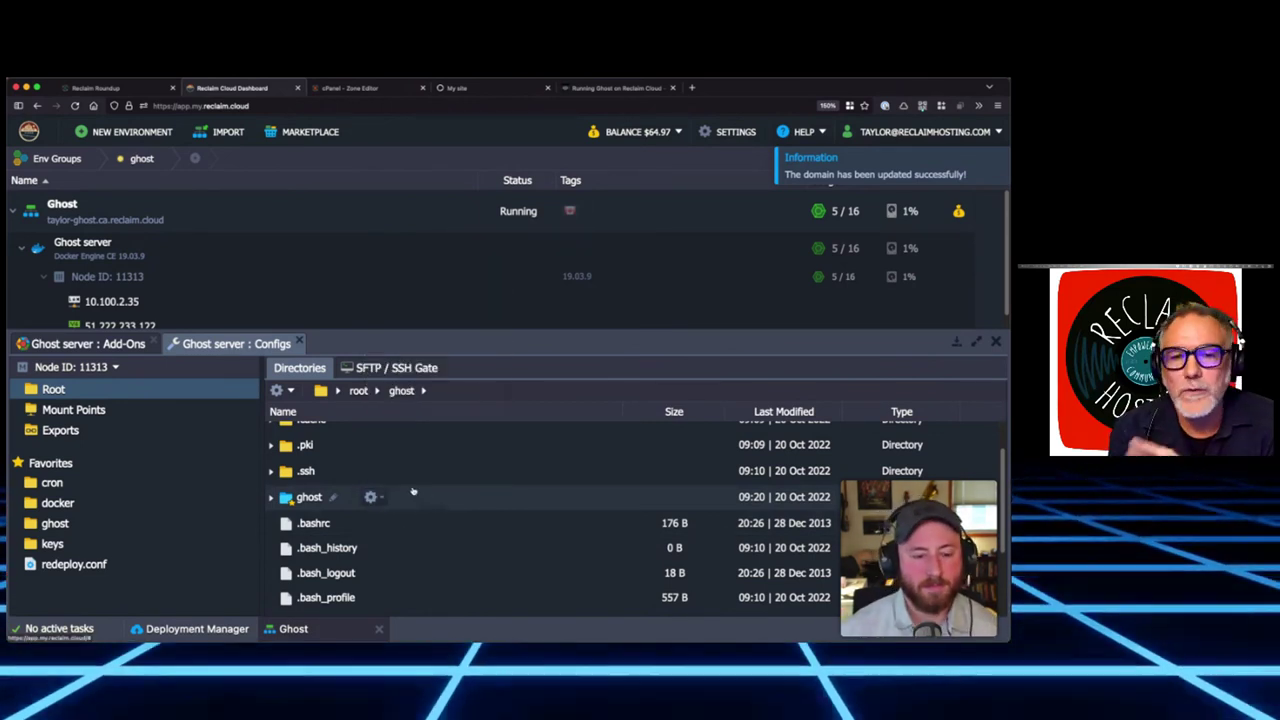
scroll(409, 491, up, 1)
scroll(405, 488, down, 2)
click(376, 471)
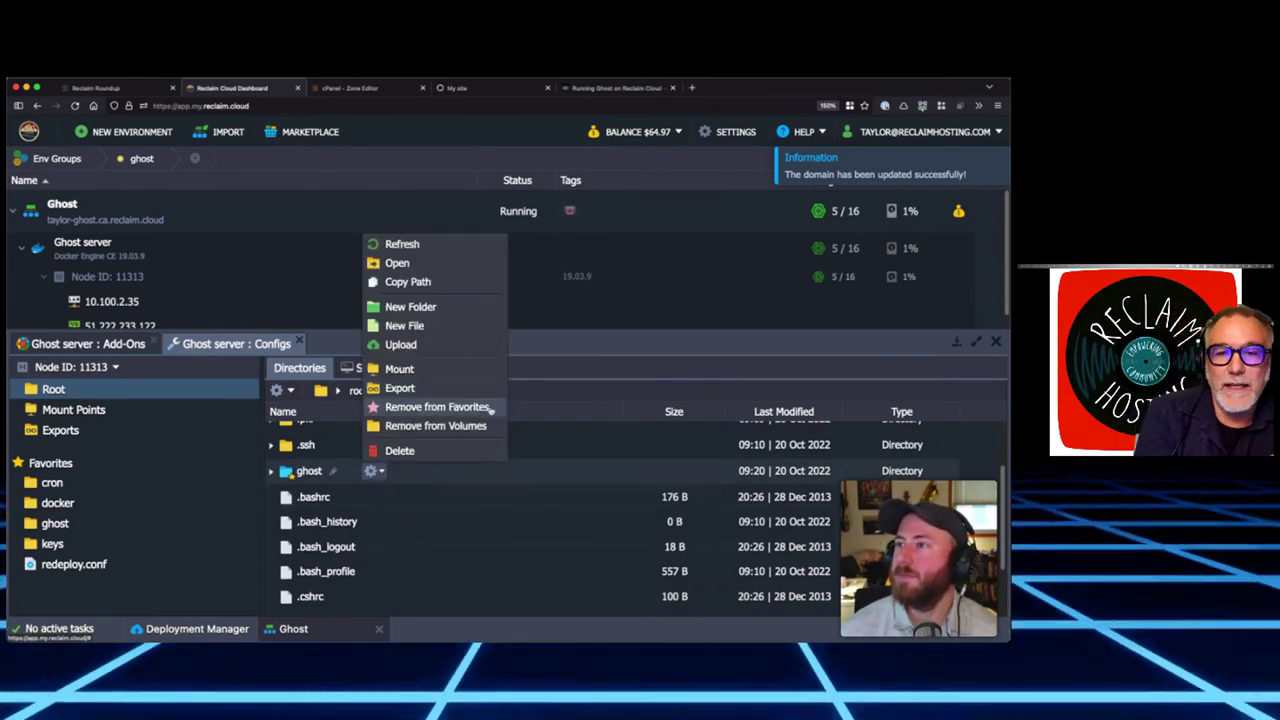
click(533, 479)
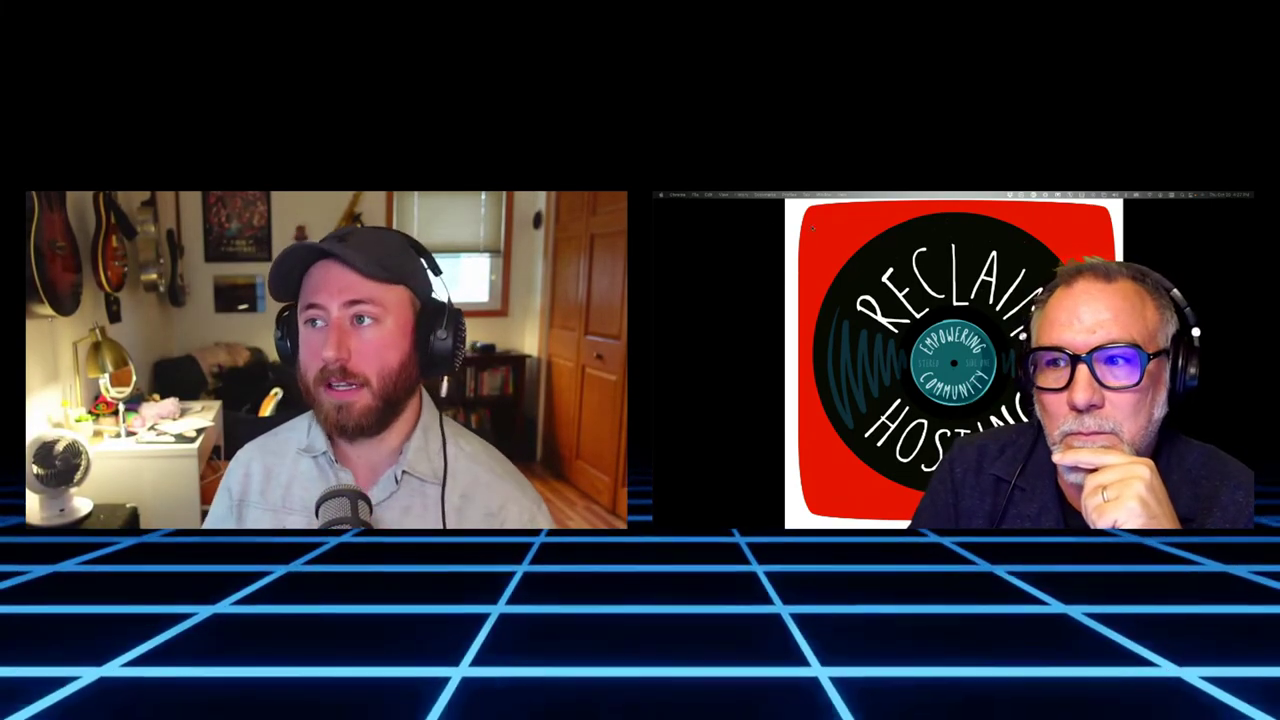
key(super+Tab)
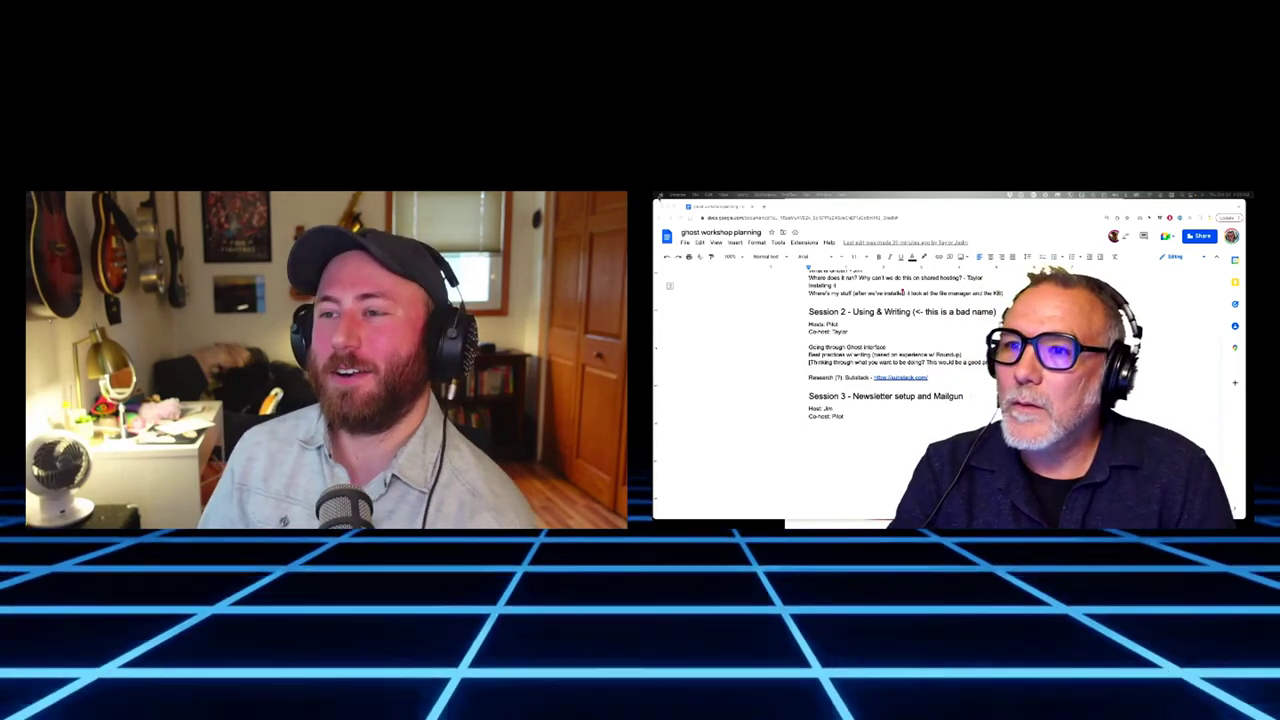
key(super+h)
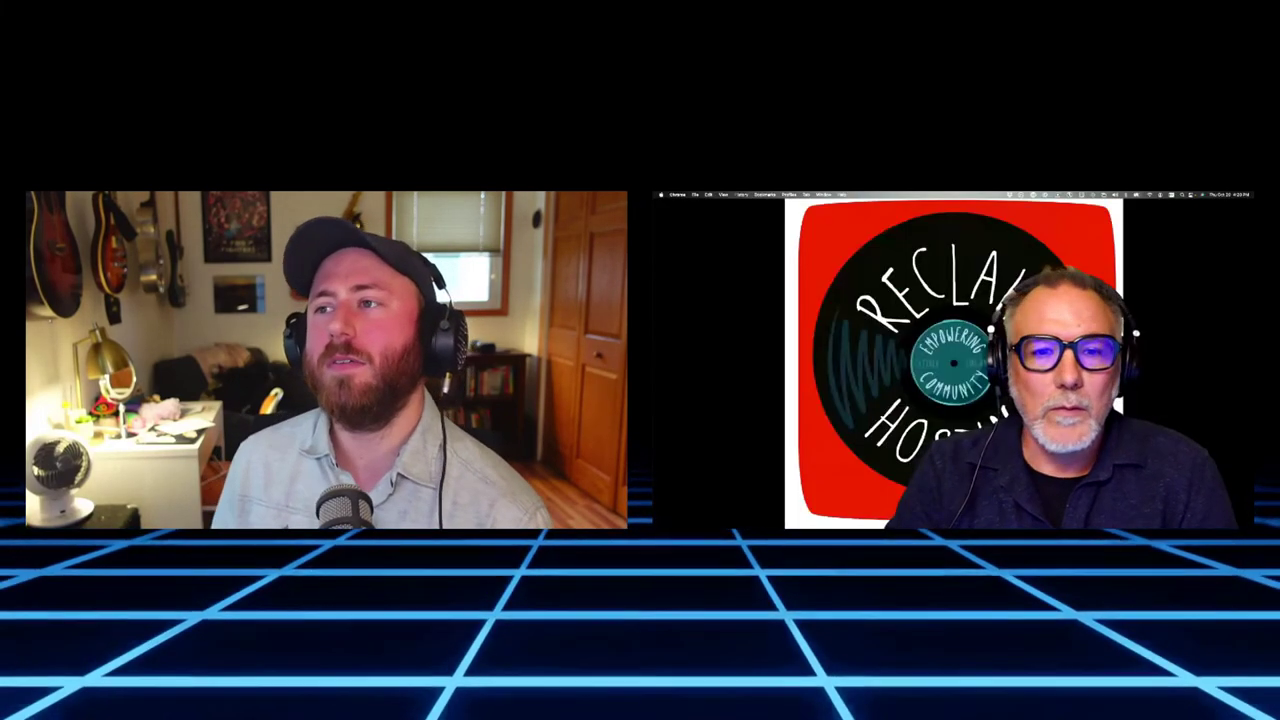